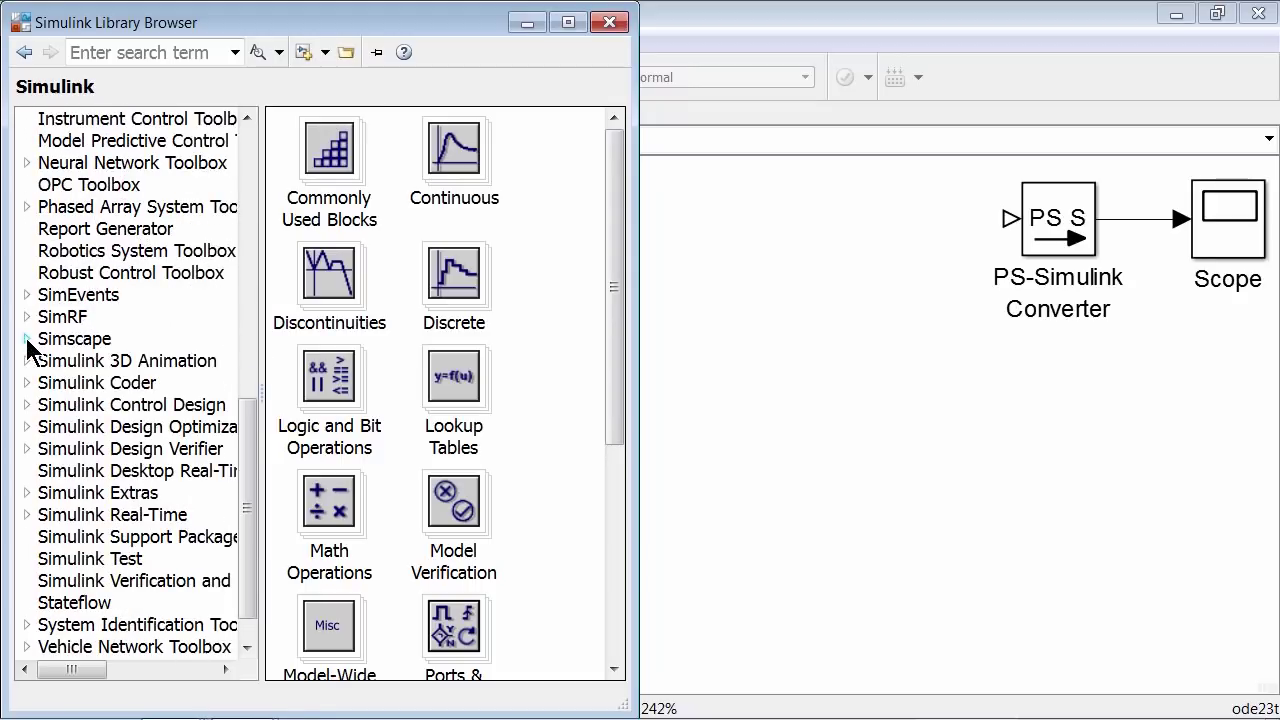
# Step: Add a Vehicle Body block from Simscape/SimDriveline/Tires & Vehicles to the middle of the model
pyautogui.click(28, 338)
pyautogui.scroll(-1, 43, 357)
pyautogui.click(47, 317)
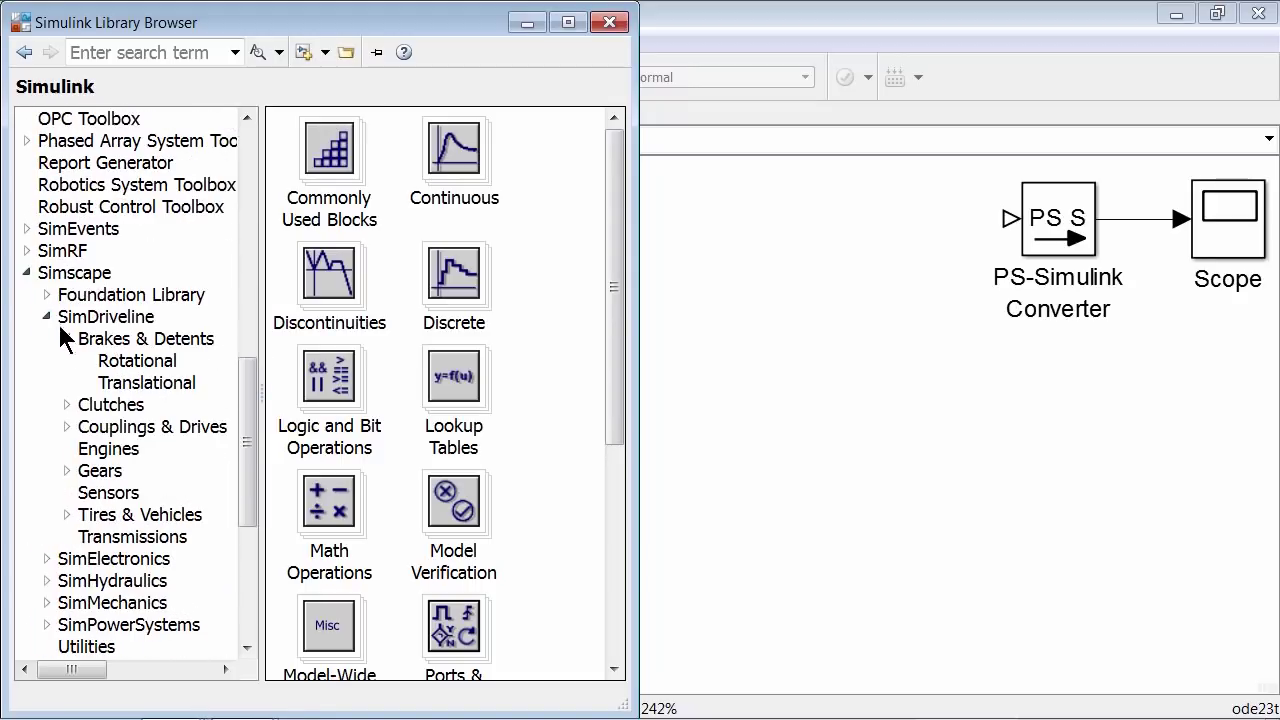
pyautogui.click(68, 515)
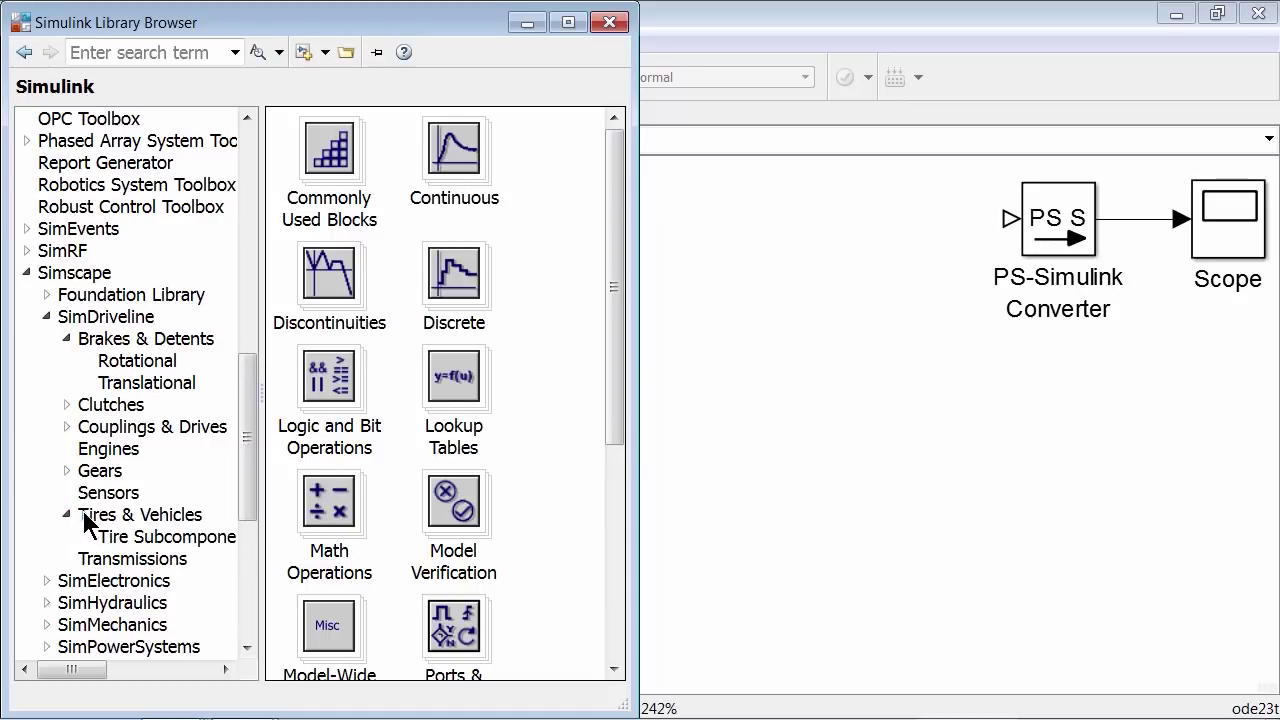
pyautogui.click(112, 518)
pyautogui.click(366, 372)
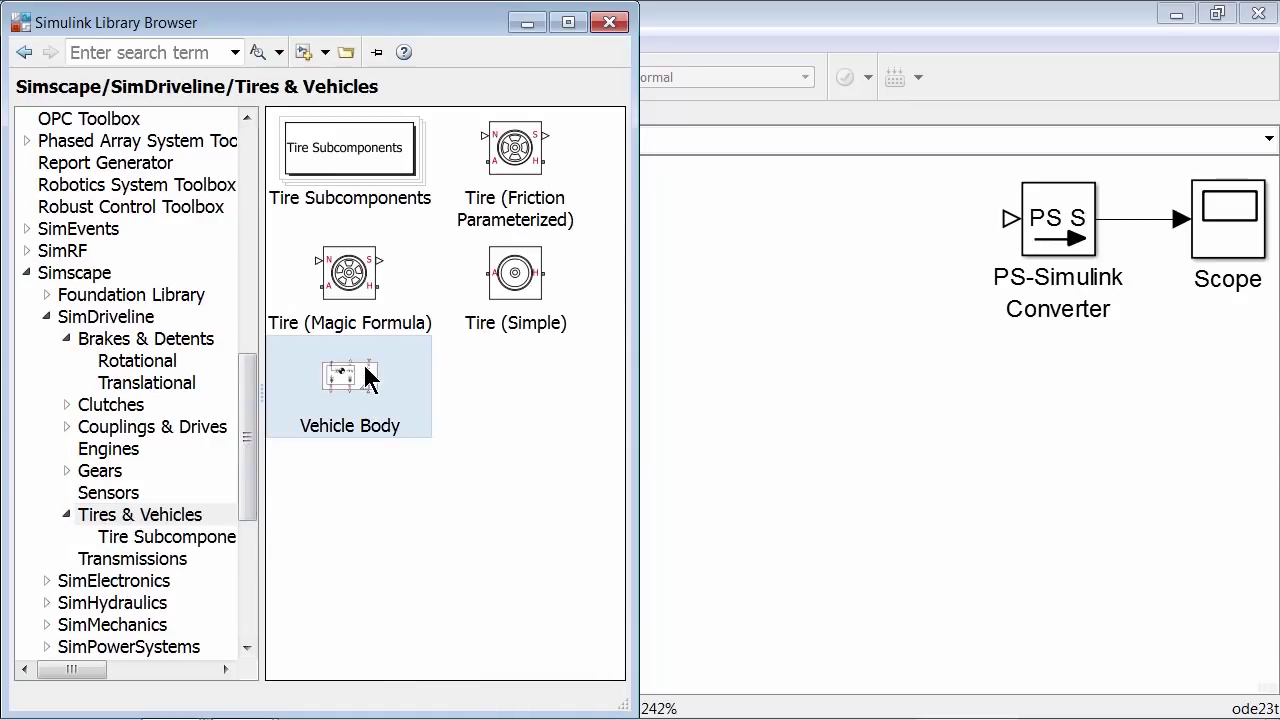
pyautogui.moveTo(337, 391); pyautogui.dragTo(605, 433)
pyautogui.moveTo(706, 458); pyautogui.dragTo(661, 458)
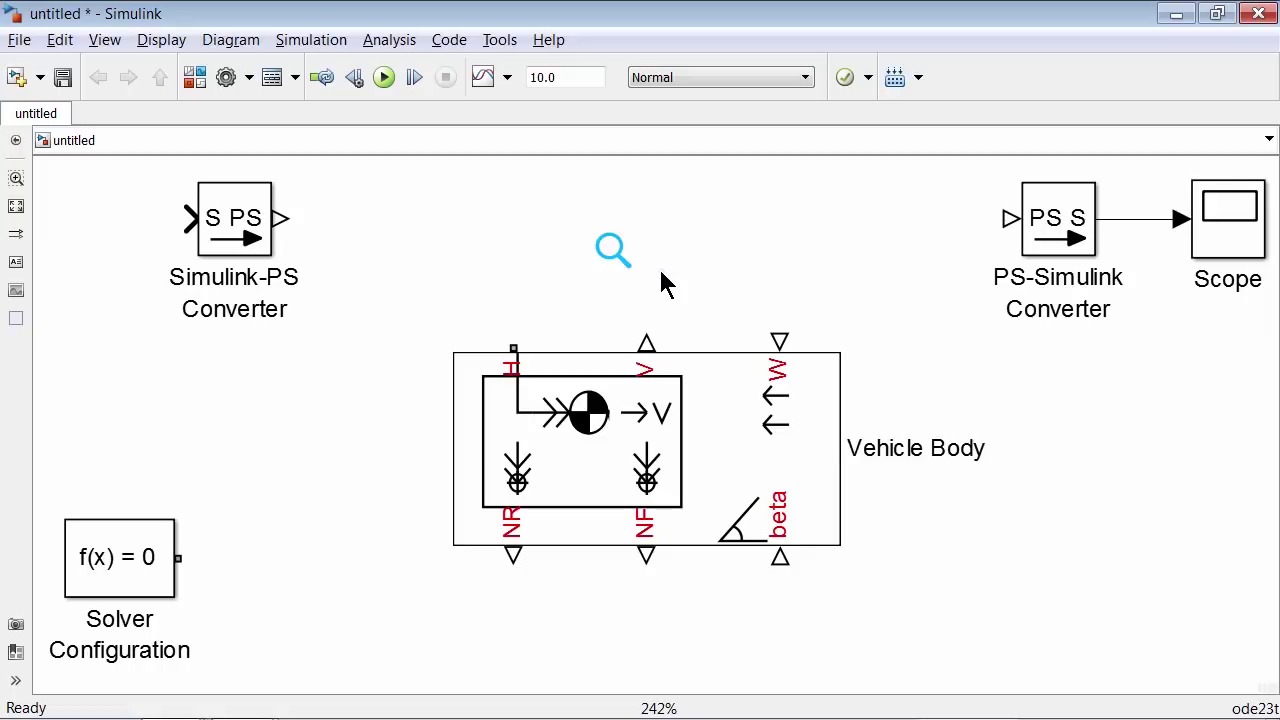
# Step: Switch to MATLAB and open the script car_tire_data.m from the current folder
pyautogui.hotkey('alt', 'Tab')
pyautogui.hotkey('alt', 'Tab')
pyautogui.hotkey('alt', 'Tab')
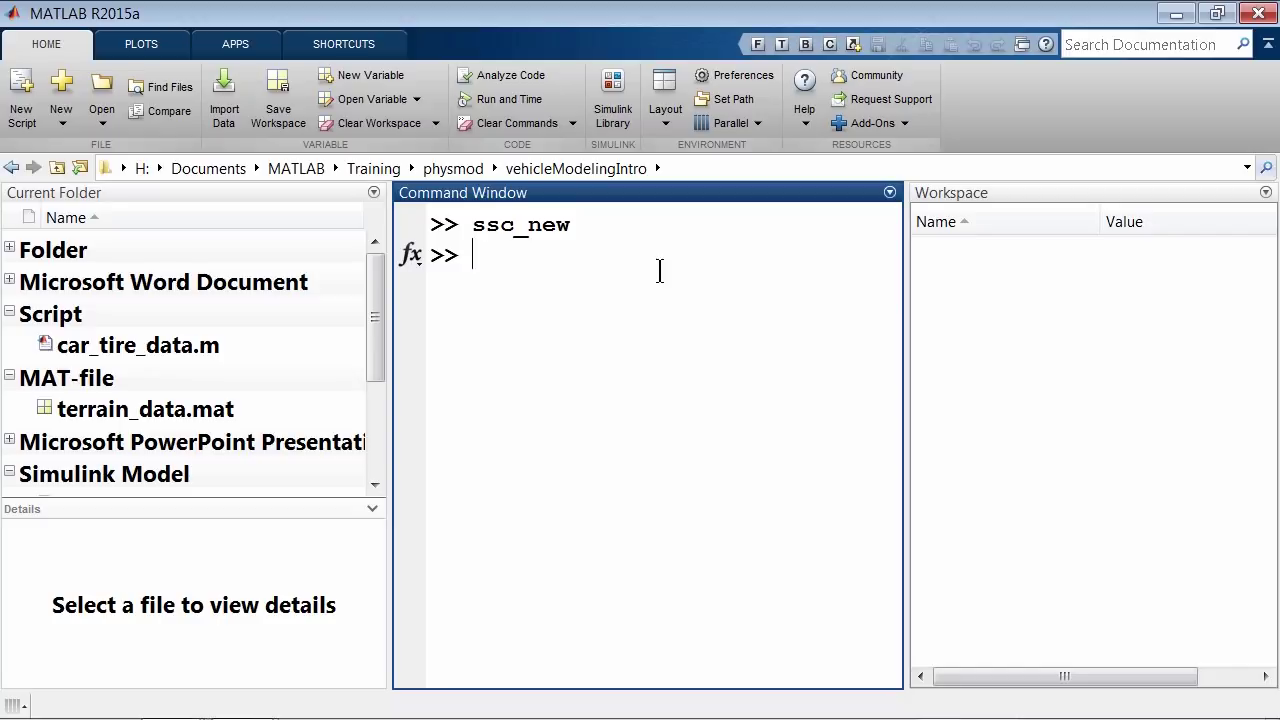
pyautogui.click(203, 347)
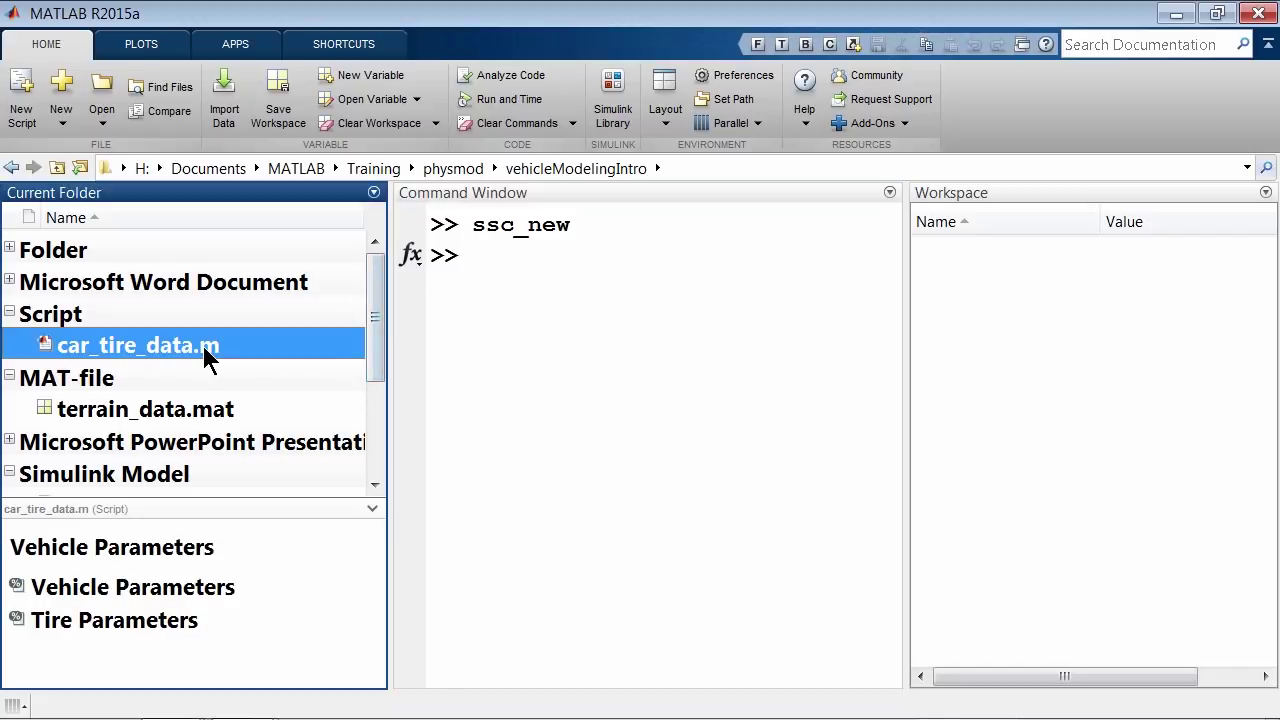
pyautogui.doubleClick(203, 346)
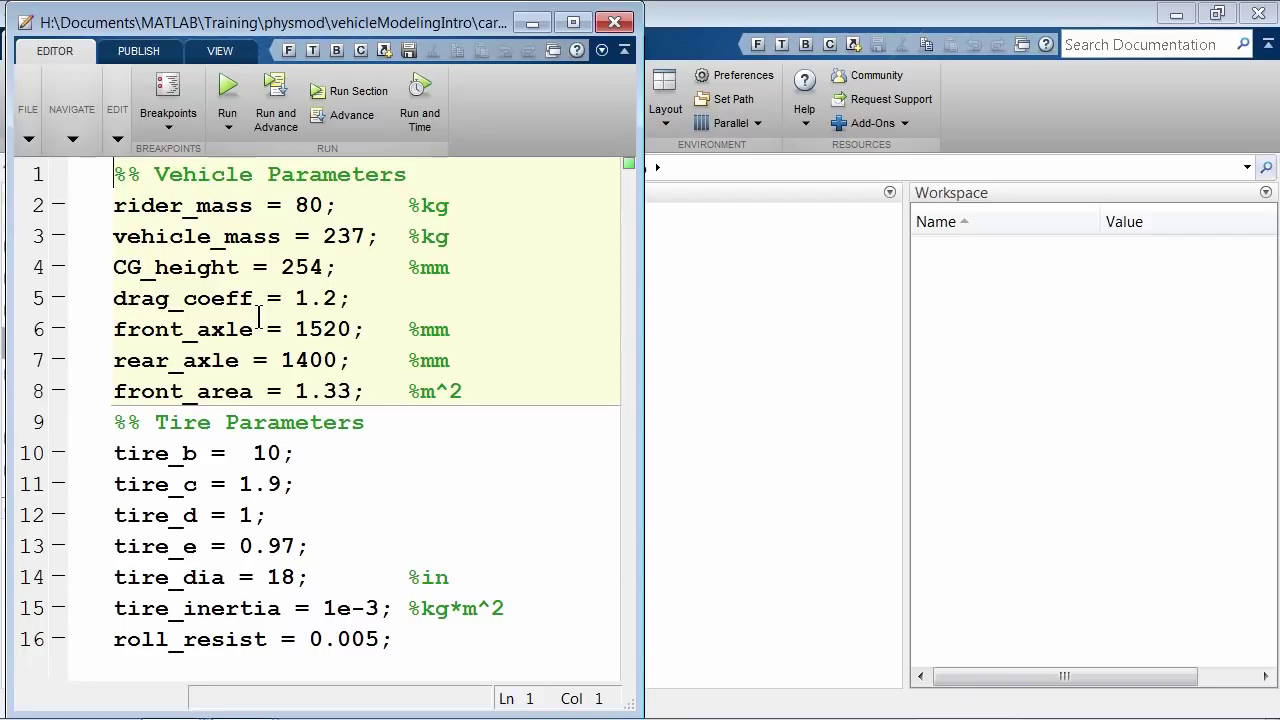
# Step: Place the Simulink model window beside the car_tire_data.m script and fit the whole diagram in view
pyautogui.hotkey('alt', 'Tab')
pyautogui.hotkey('alt', 'Tab')
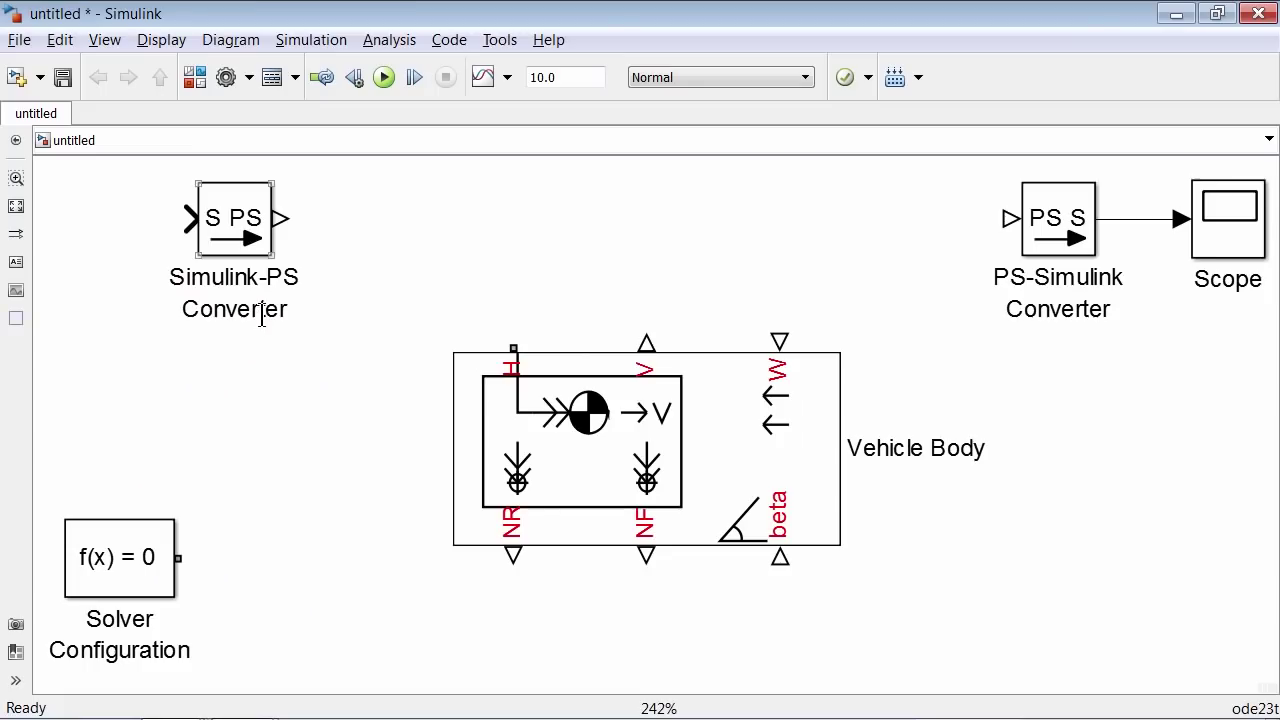
pyautogui.moveTo(257, 9); pyautogui.dragTo(1279, 20)
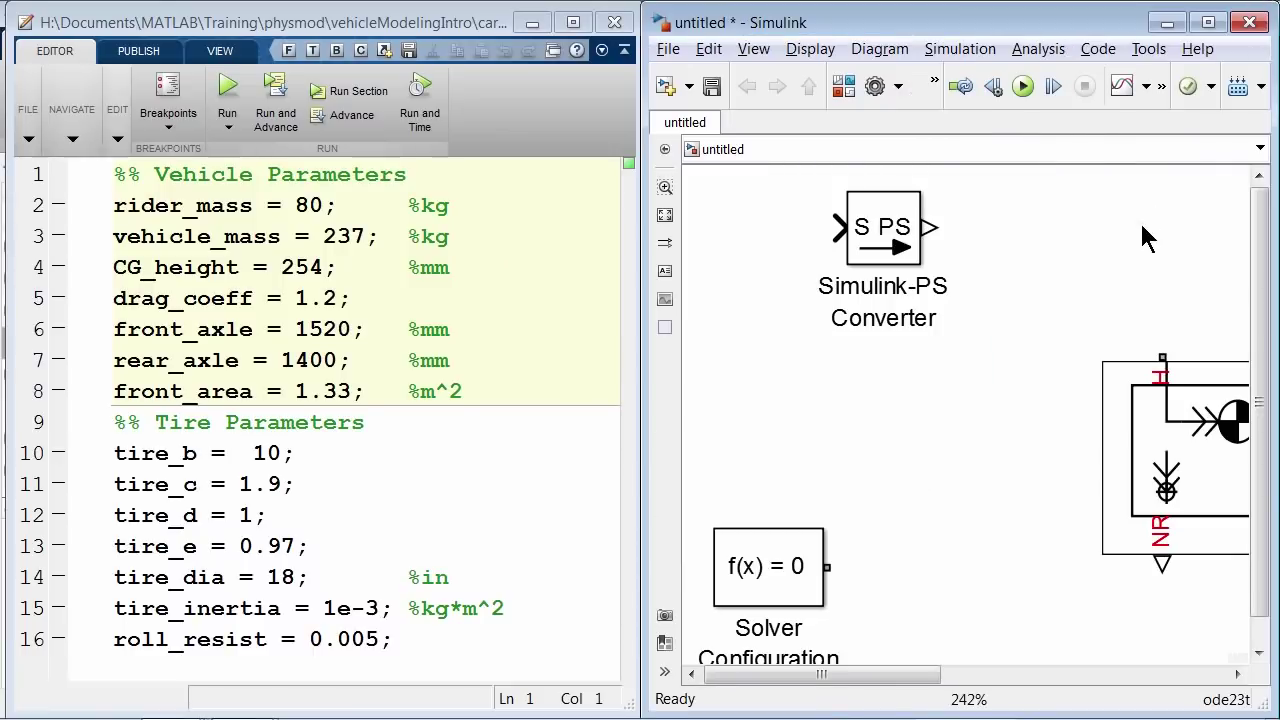
pyautogui.press('space')
# Step: In the Vehicle Body block's parameters, set the mass to rider_mass+vehicle_mass and the number of wheels per axle to 1
pyautogui.doubleClick(985, 428)
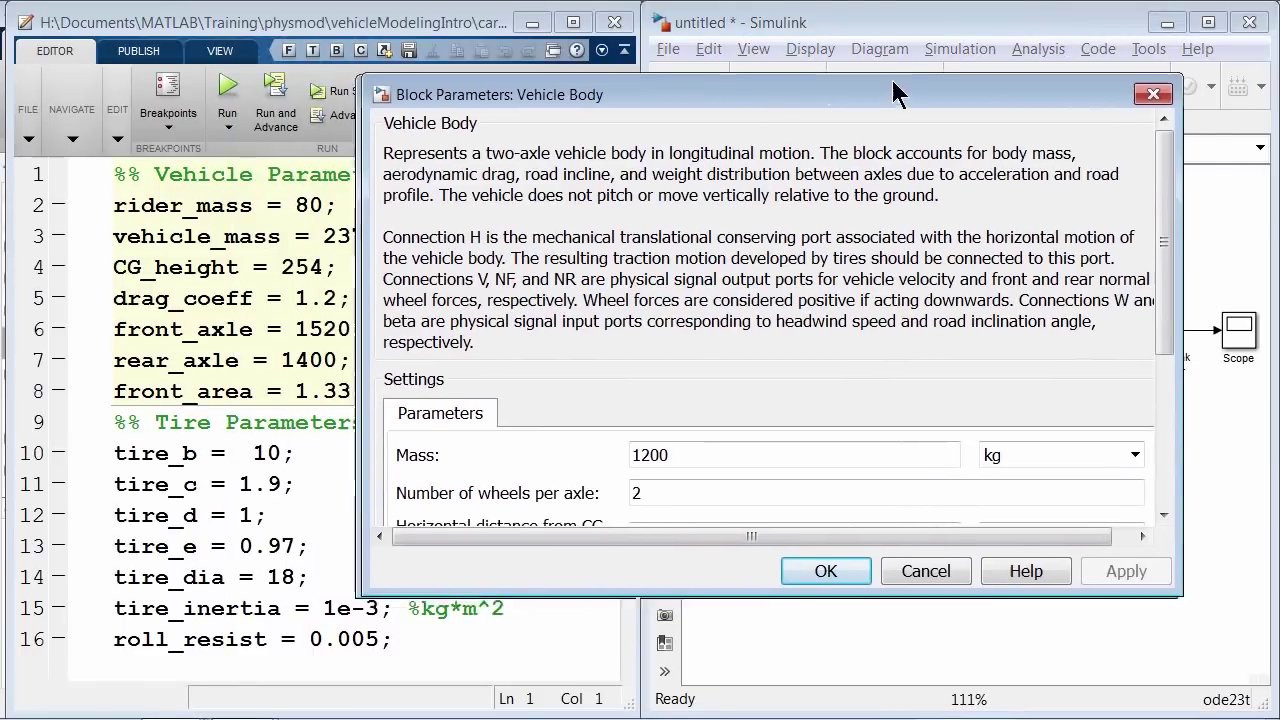
pyautogui.moveTo(895, 93); pyautogui.dragTo(967, 27)
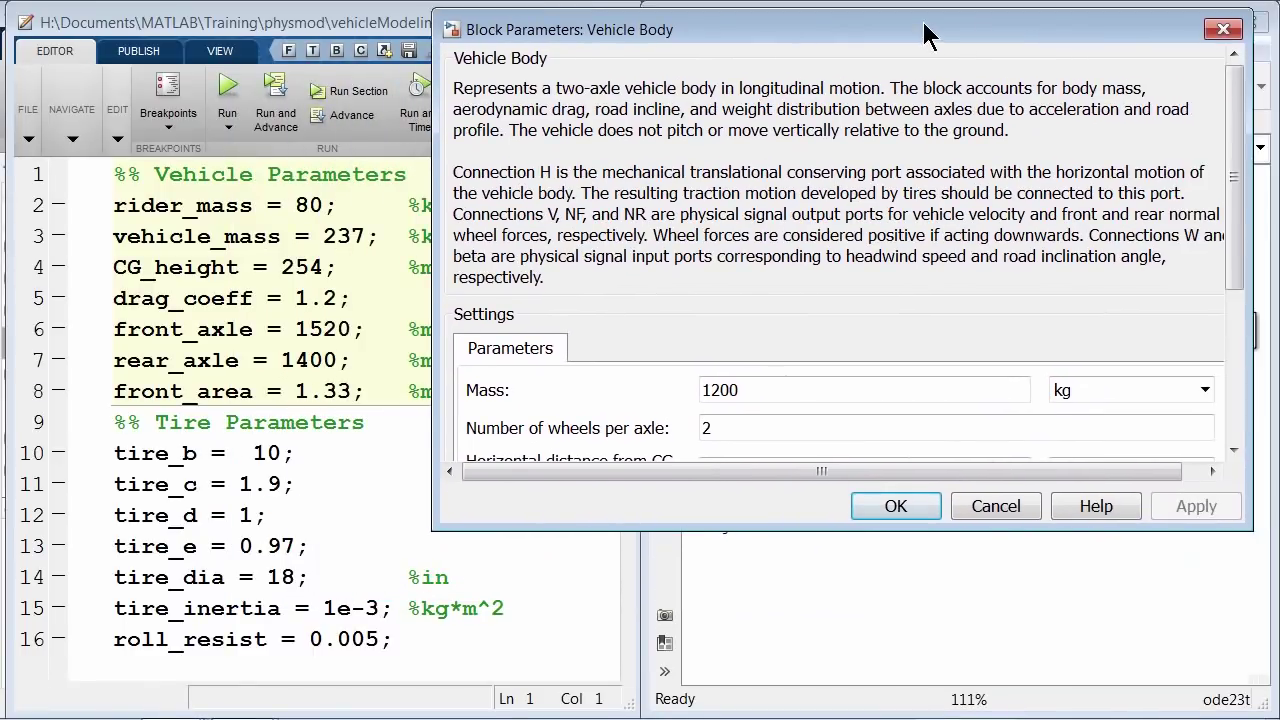
pyautogui.moveTo(1258, 543); pyautogui.dragTo(1256, 714)
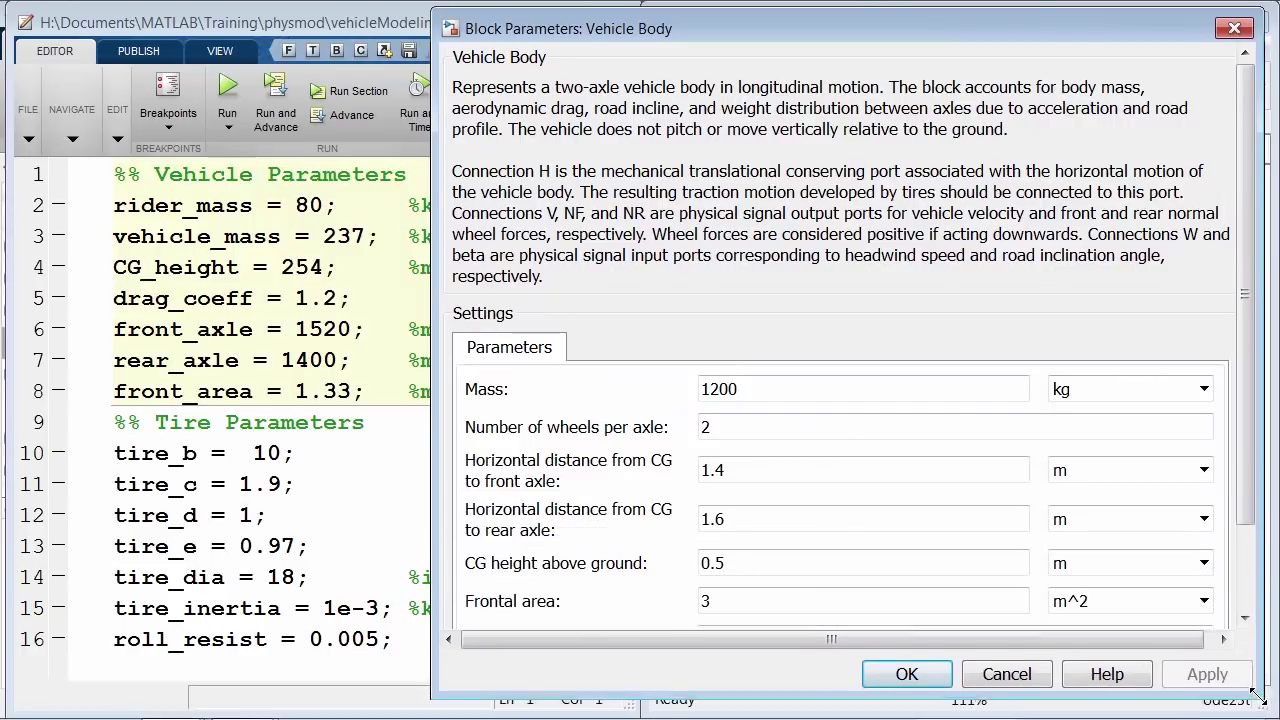
pyautogui.doubleClick(776, 389)
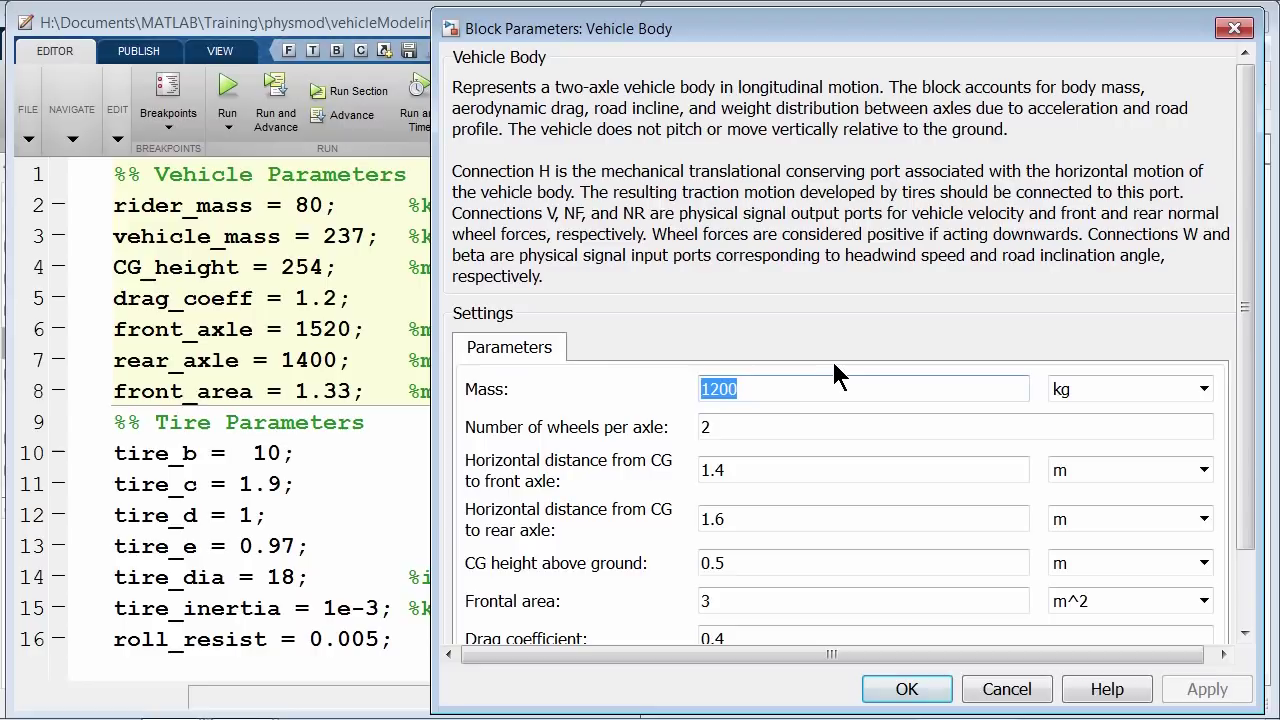
pyautogui.write('rider_mas')
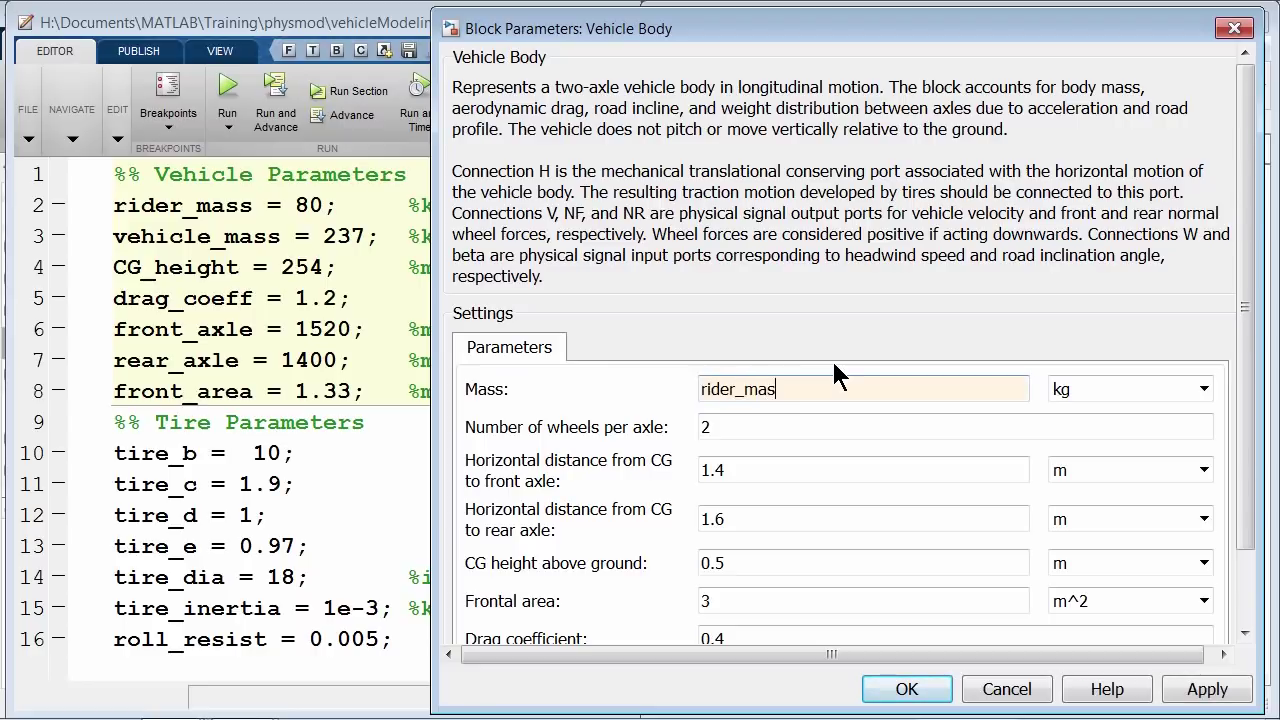
pyautogui.write('s+vehicle_mass')
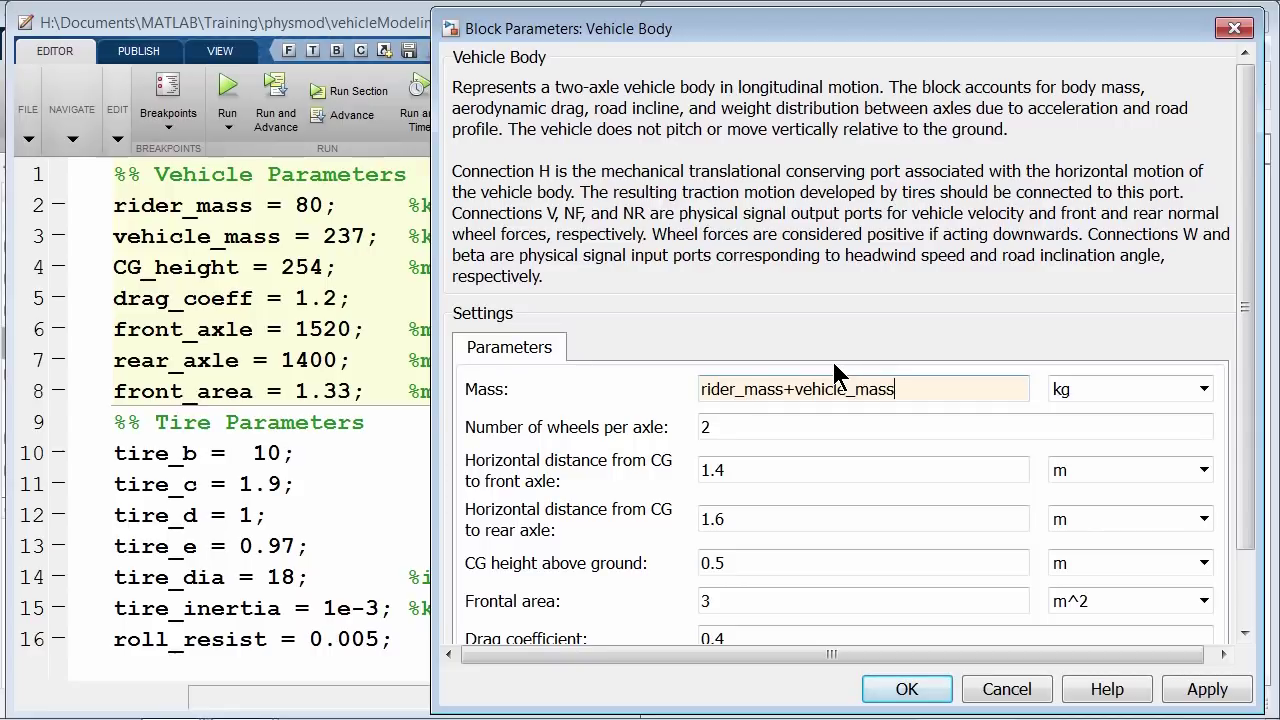
pyautogui.press('Tab')
pyautogui.press('Tab')
pyautogui.write('1')
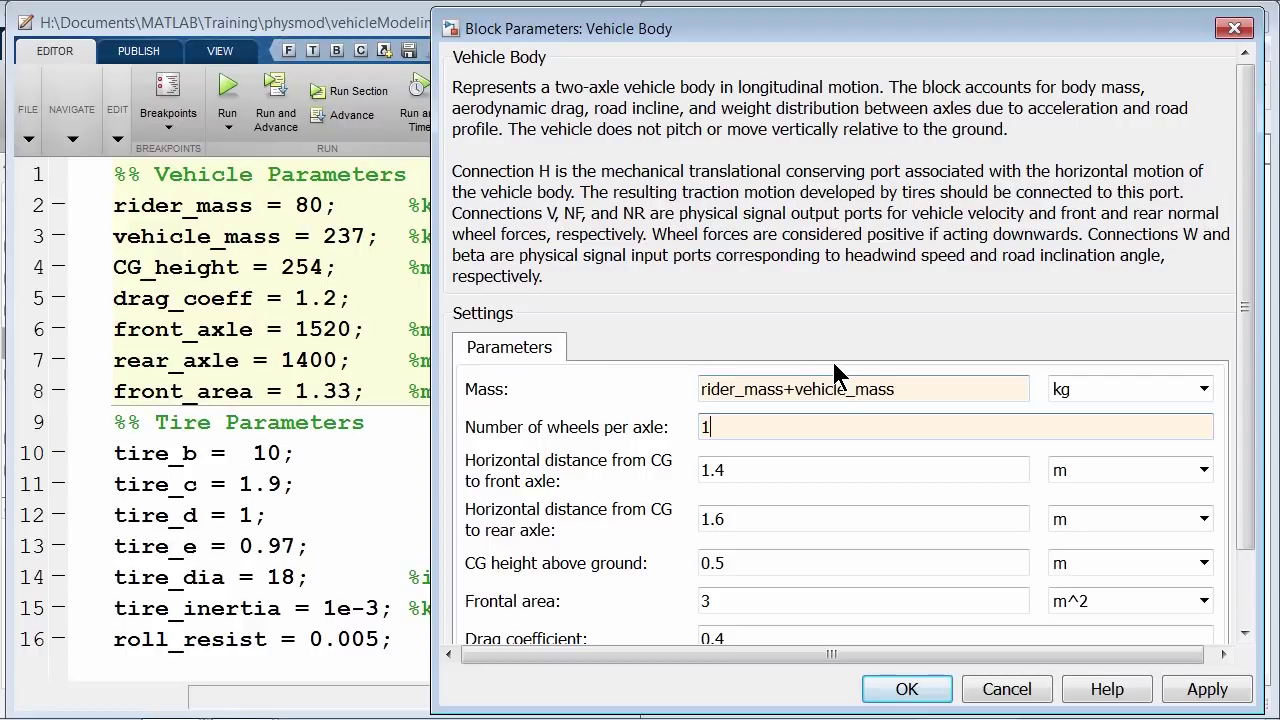
# Step: Set the horizontal distances from CG to front_axle for the front axle and rear_axle for the rear axle, both in mm
pyautogui.press('Tab')
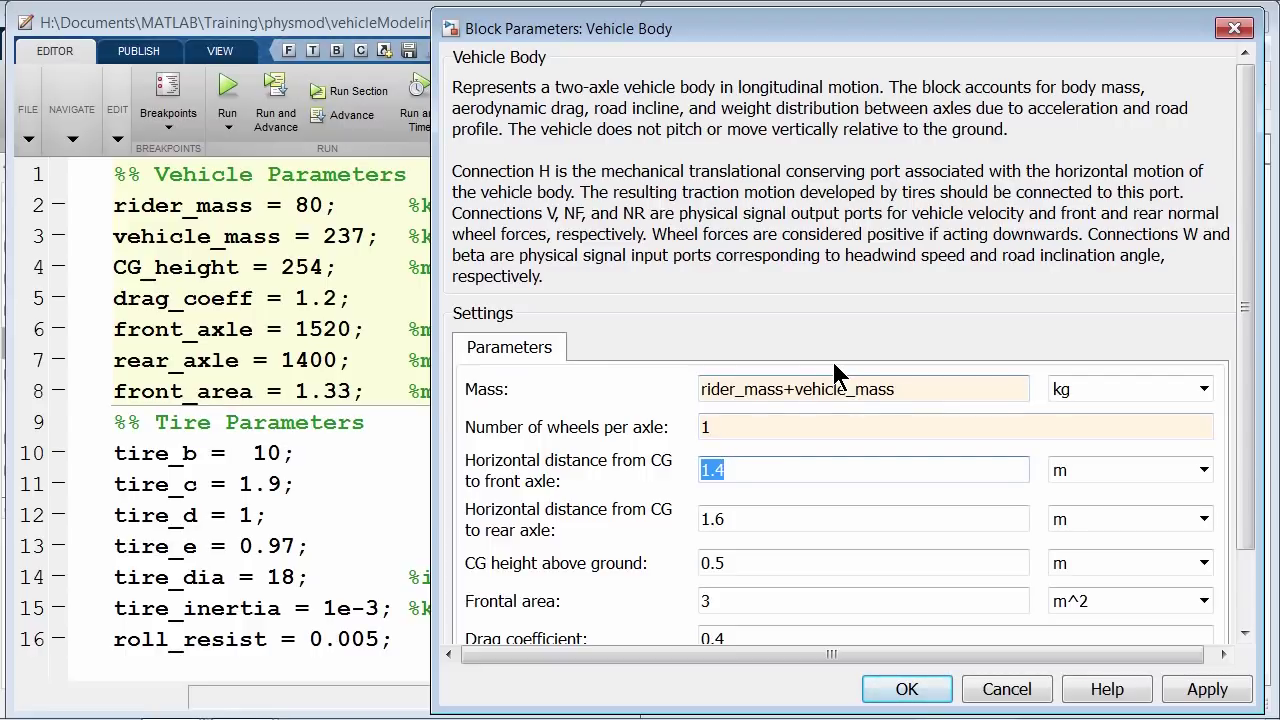
pyautogui.write('front')
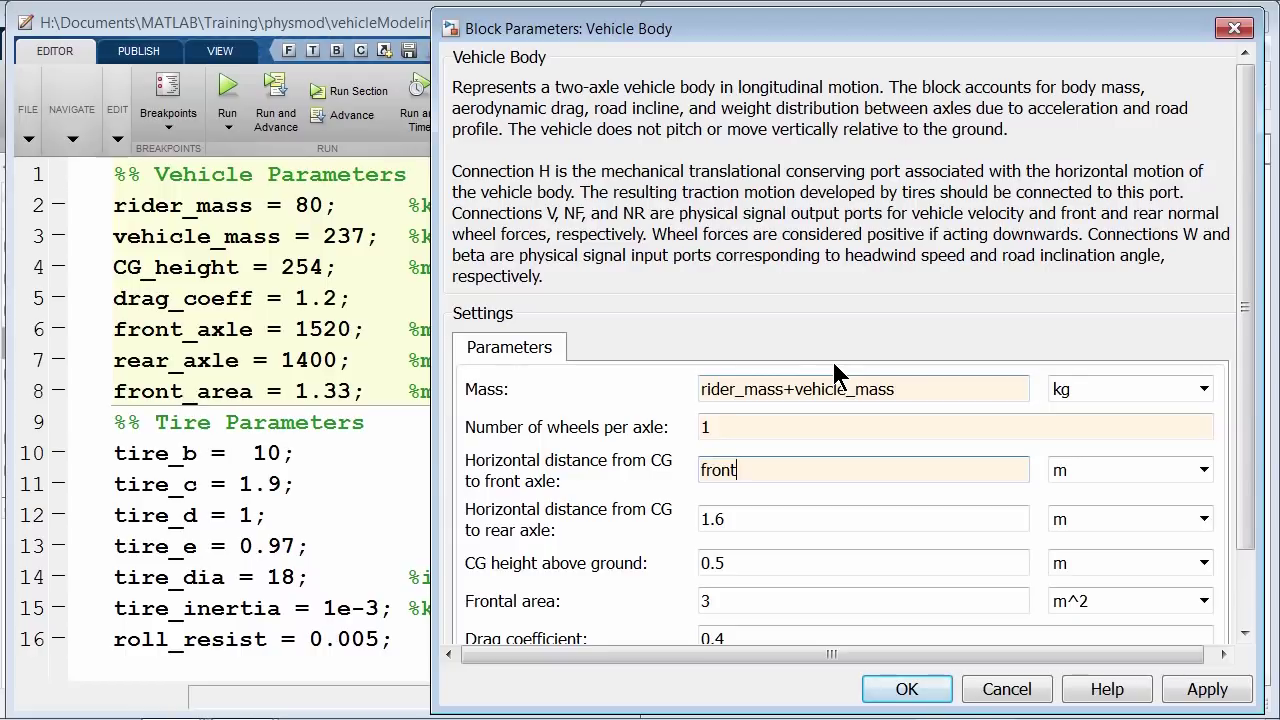
pyautogui.write('_axle')
pyautogui.press('Tab')
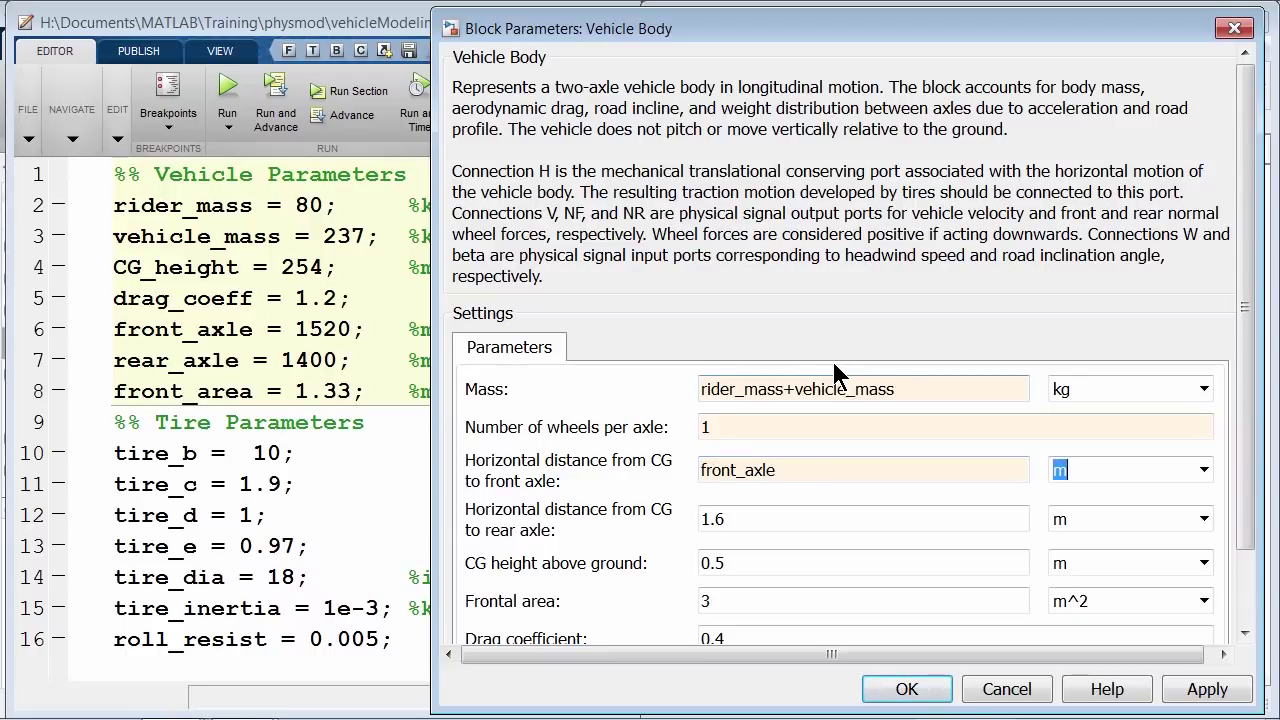
pyautogui.write('mm')
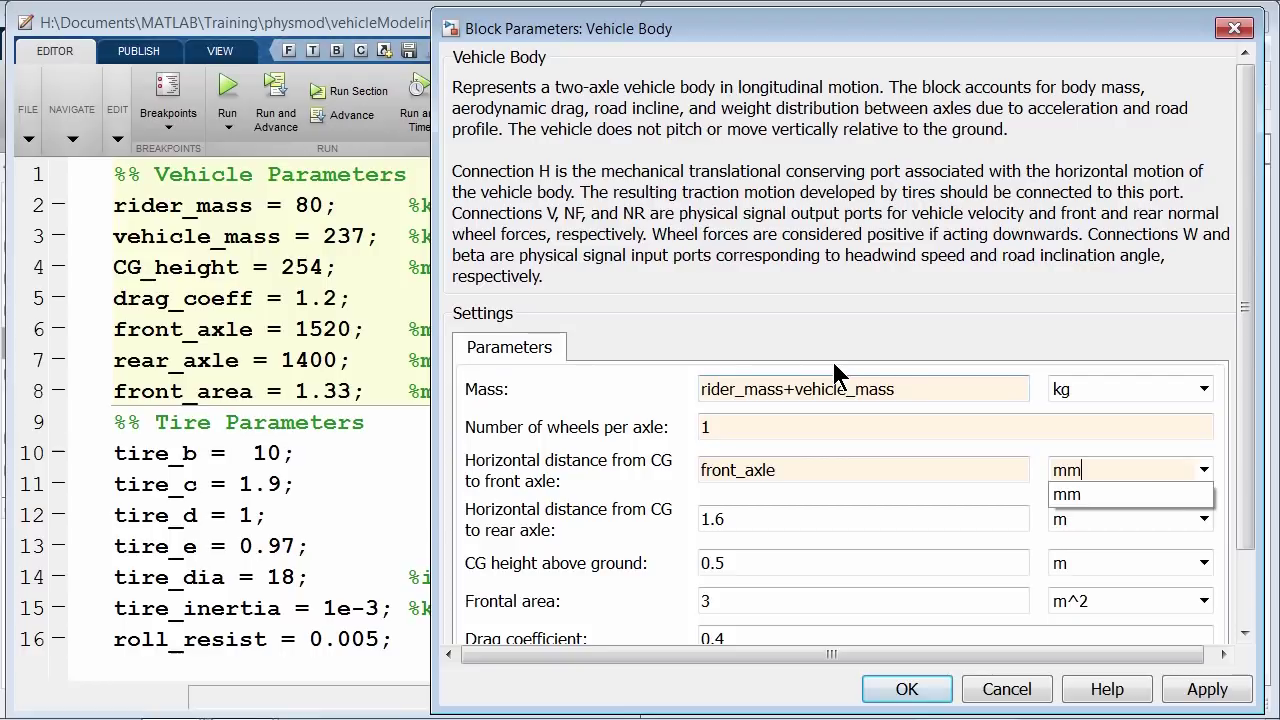
pyautogui.press('Tab')
pyautogui.write('re')
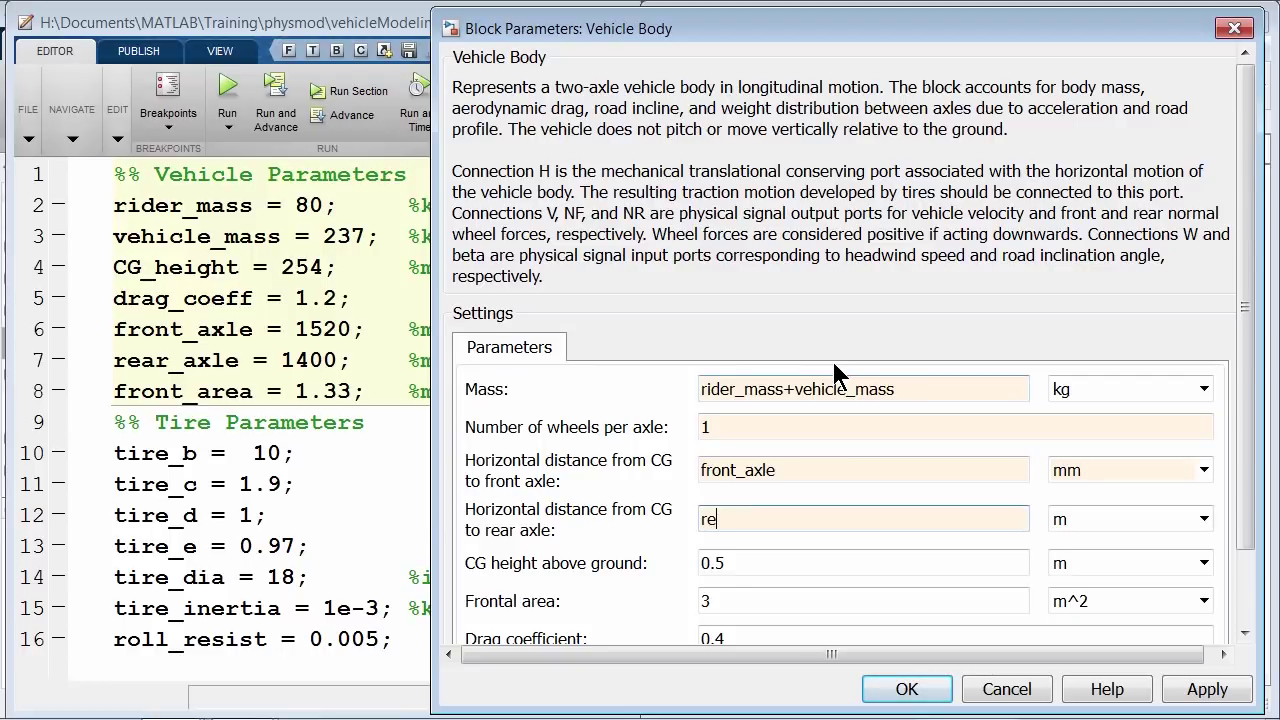
pyautogui.write('ar_axle')
pyautogui.press('Tab')
pyautogui.write('mm')
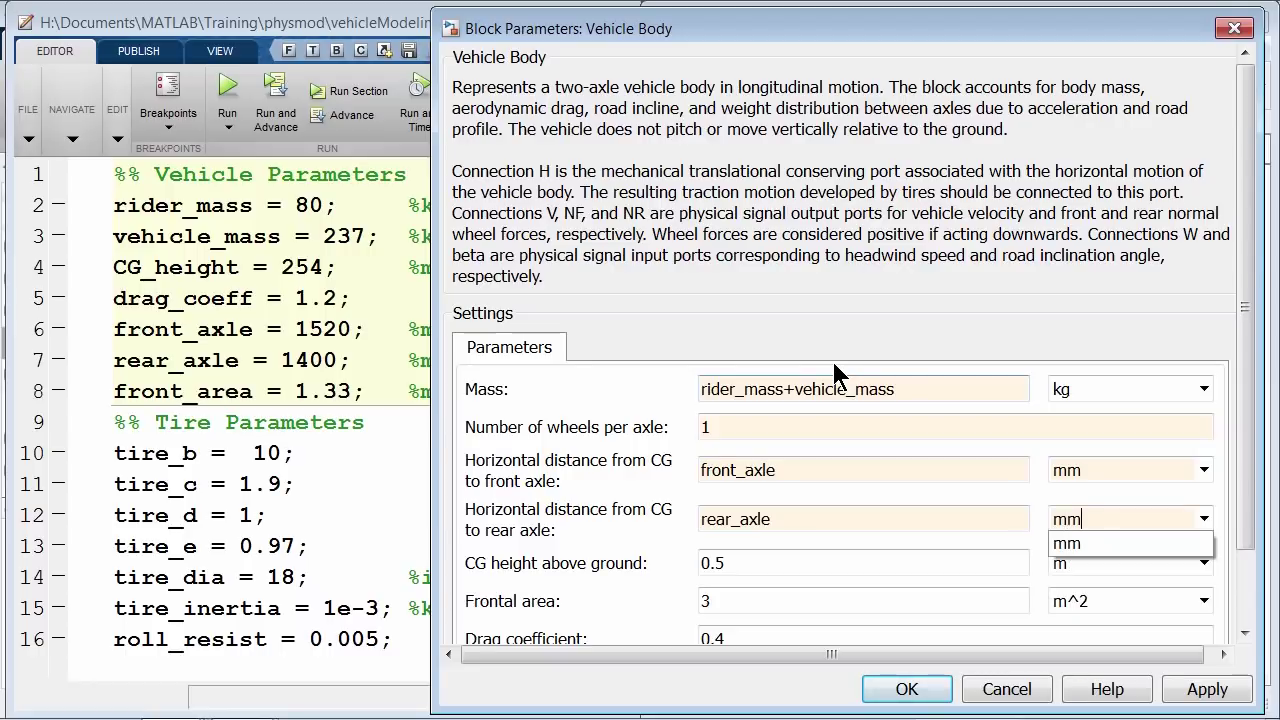
# Step: Set CG height above ground to CG_height in mm, frontal area to front_area and drag coefficient to drag_coeff, and accept the Vehicle Body parameters
pyautogui.press('Tab')
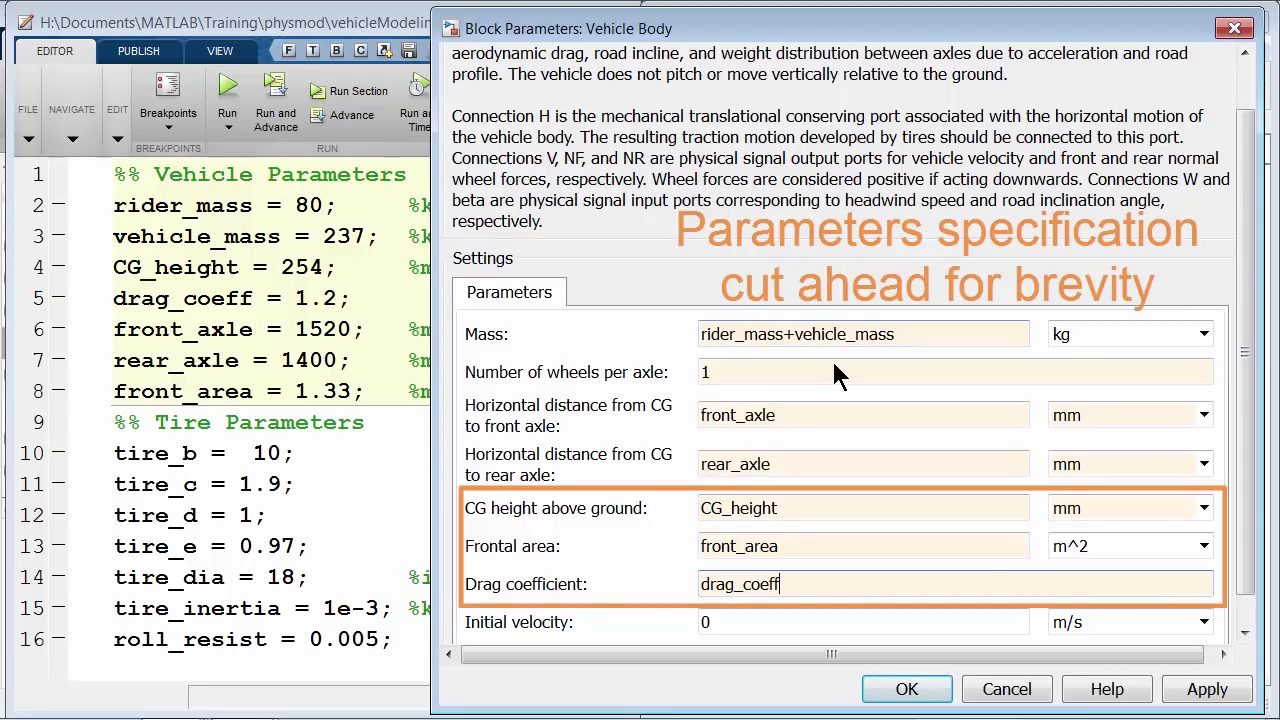
pyautogui.click(907, 689)
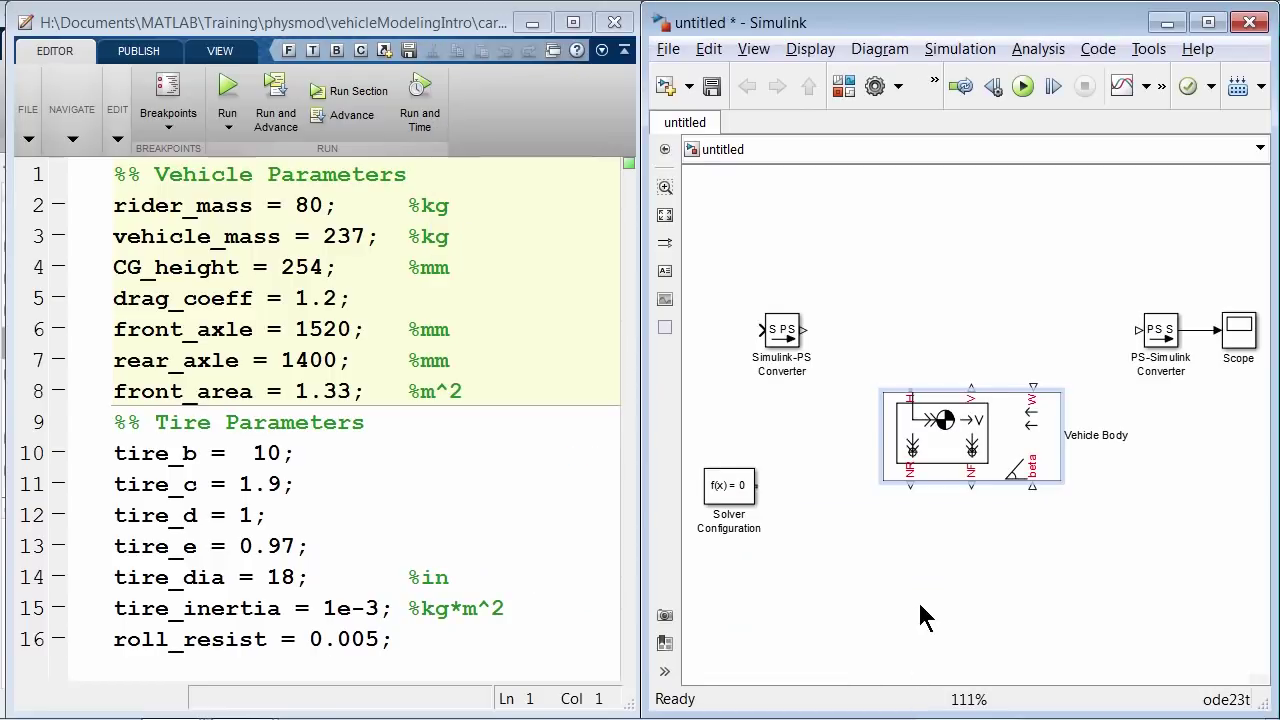
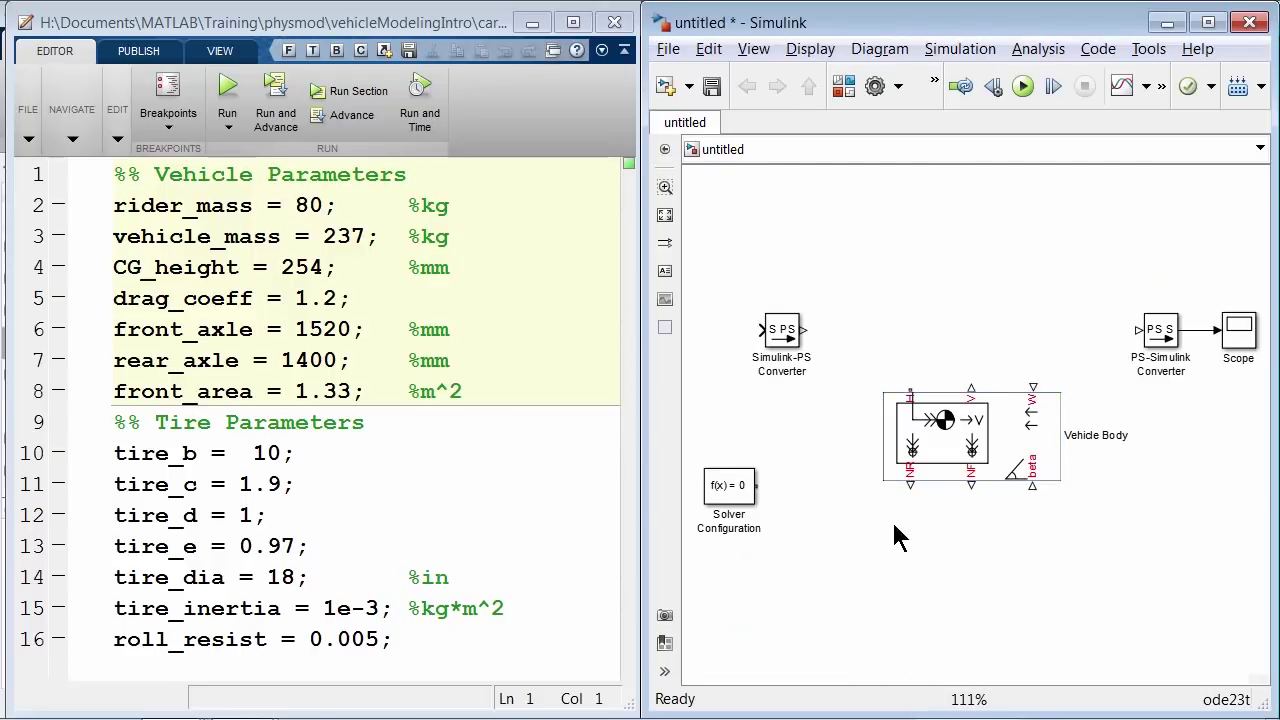
# Step: Maximize the model window and connect the Vehicle Body's V port to the PS-Simulink Converter's input
pyautogui.click(1206, 26)
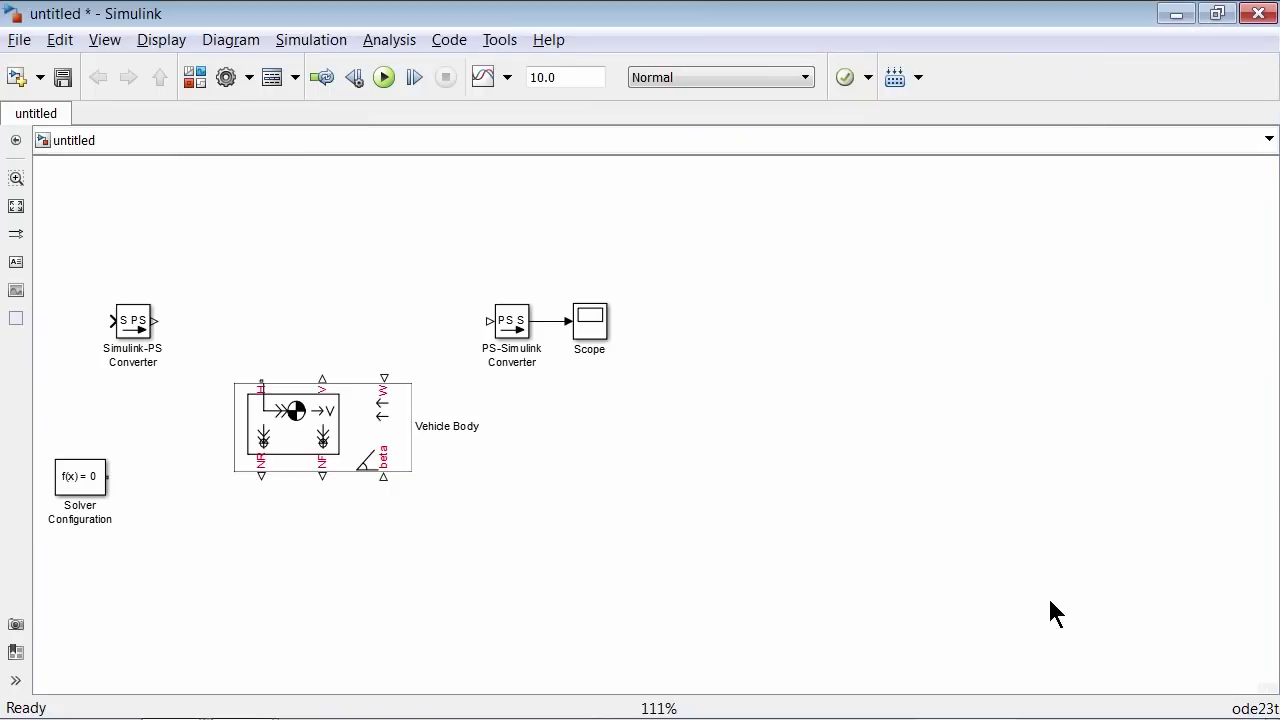
pyautogui.press('space')
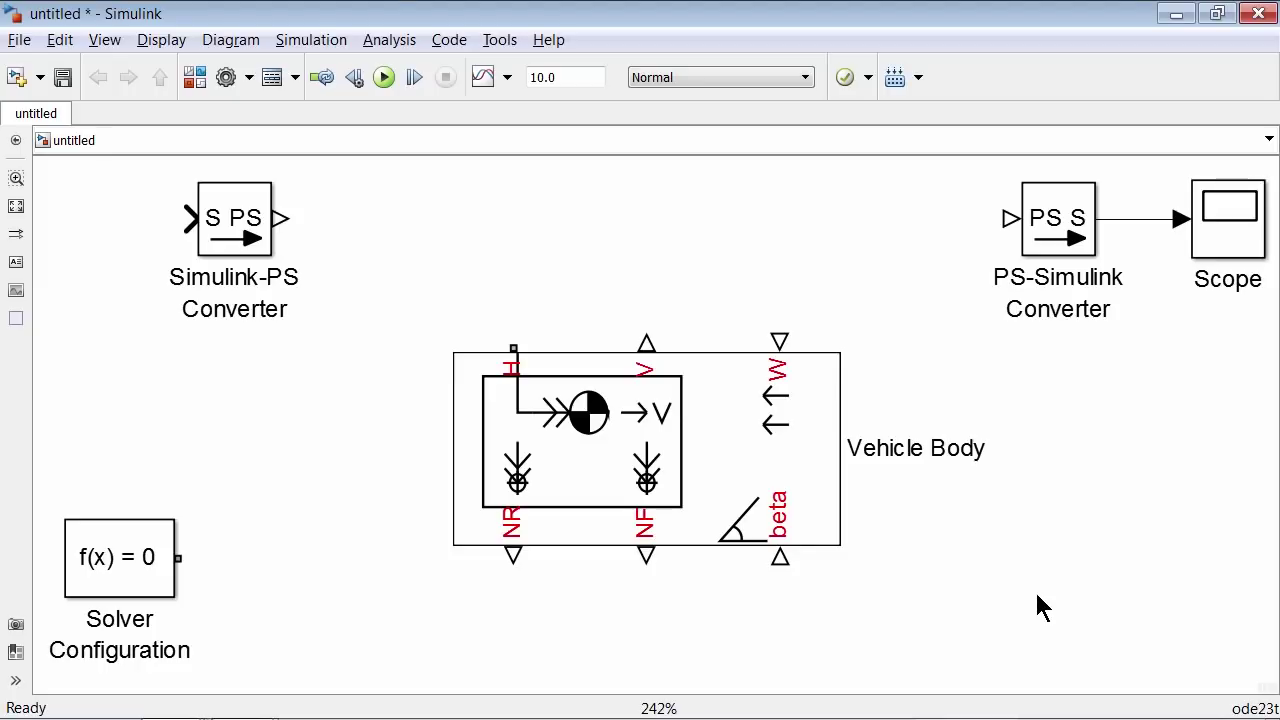
pyautogui.moveTo(646, 342); pyautogui.dragTo(1008, 217)
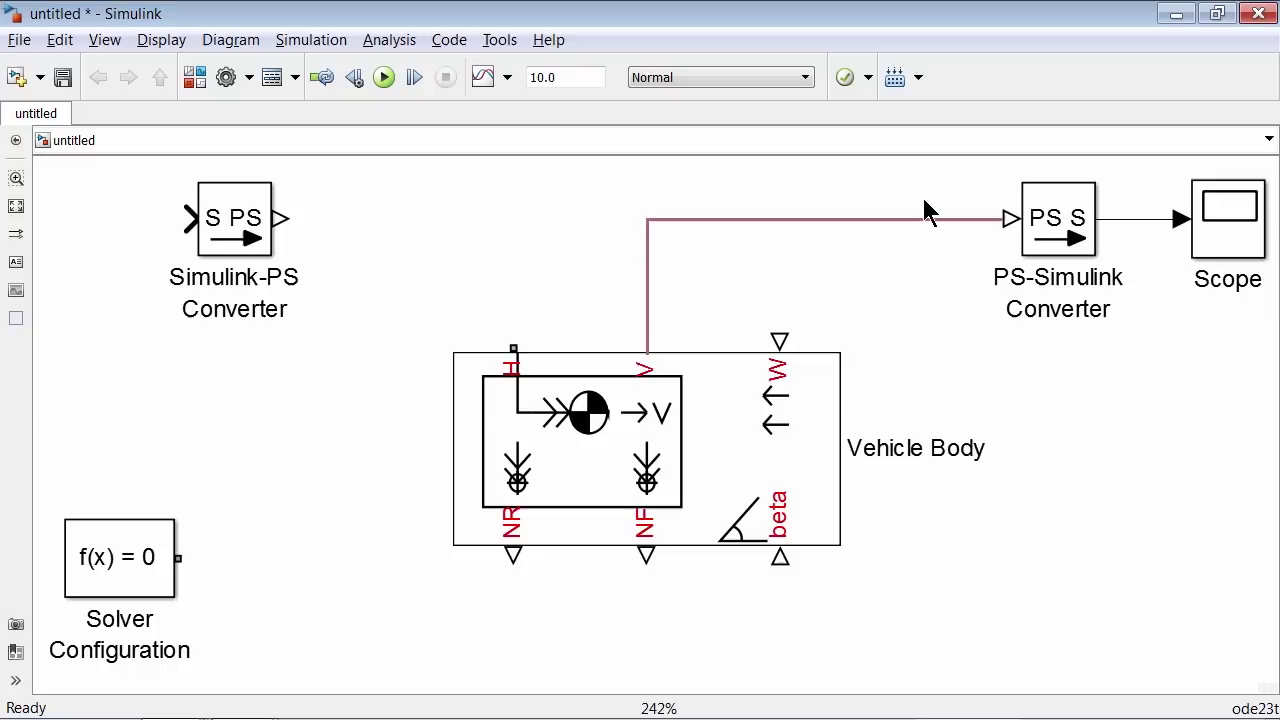
# Step: Add a Tire (Magic Formula) block from the Tires & Vehicles library below the Scope, right of the Vehicle Body
pyautogui.click(195, 77)
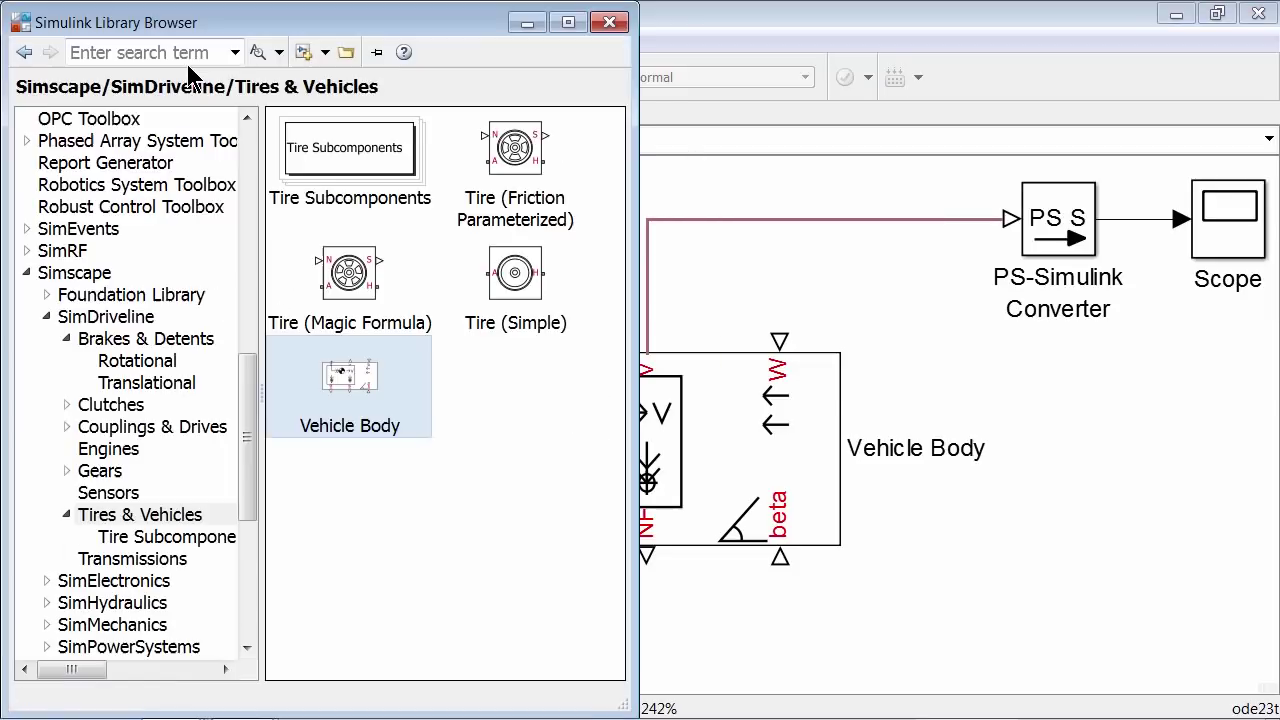
pyautogui.click(155, 520)
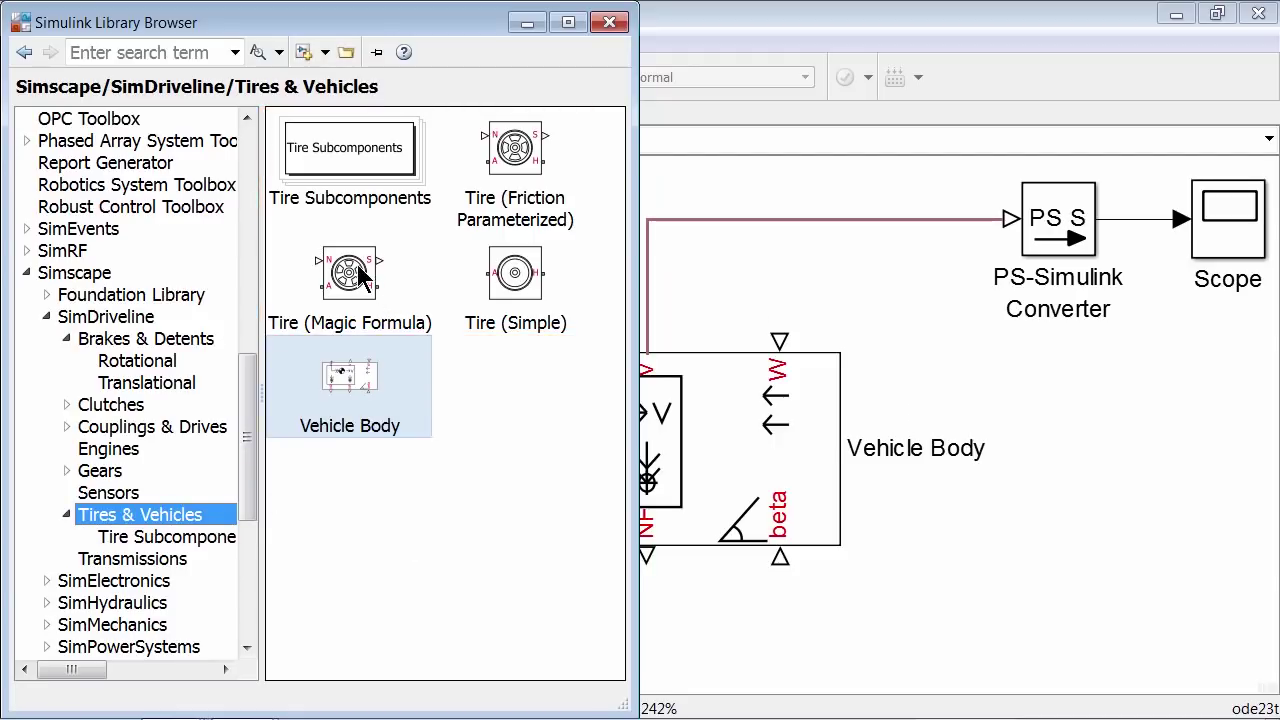
pyautogui.moveTo(357, 264); pyautogui.dragTo(1127, 558)
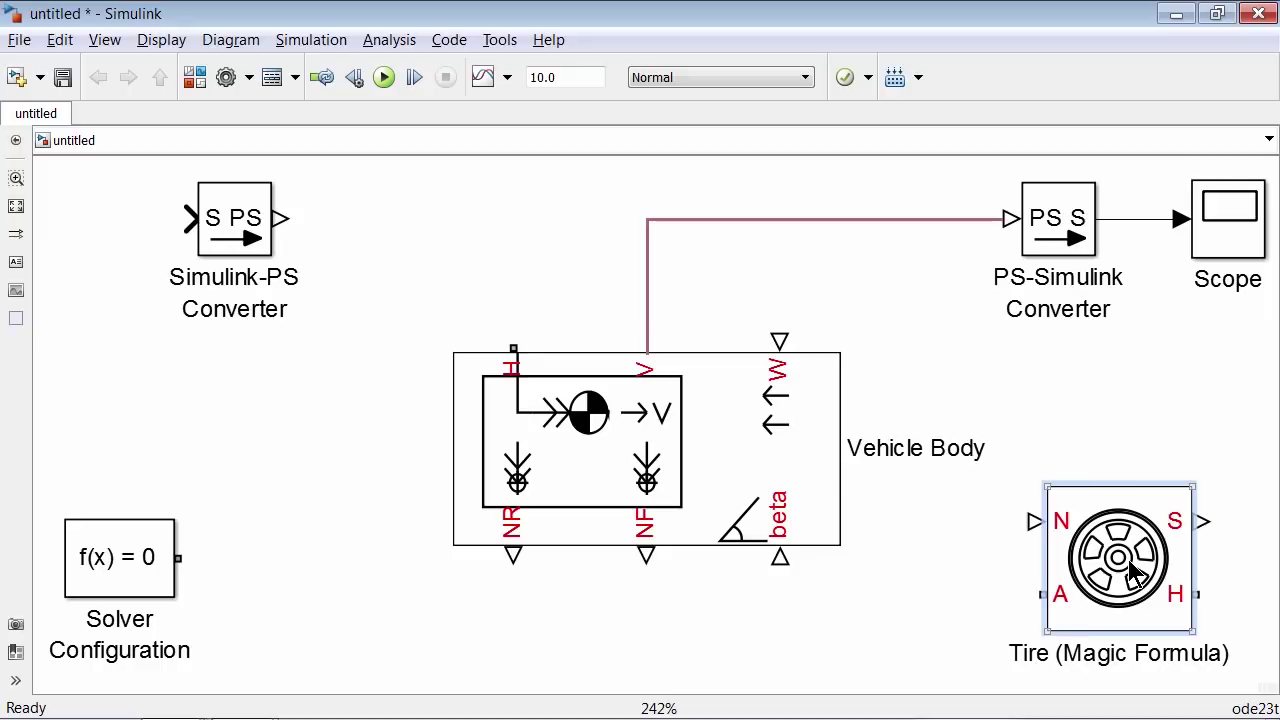
# Step: Show the script's Tire Parameters section beside the model and open the Tire (Magic Formula) block's parameters in an enlarged dialog
pyautogui.hotkey('alt', 'Tab')
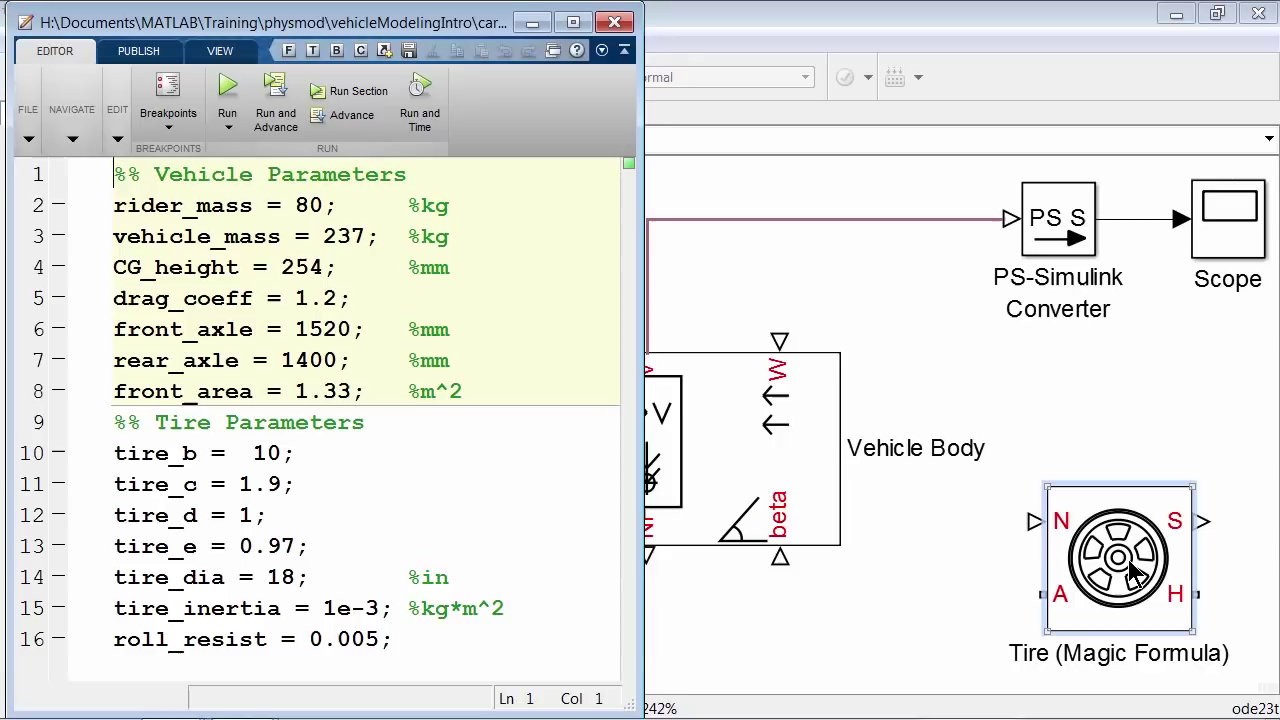
pyautogui.click(116, 422)
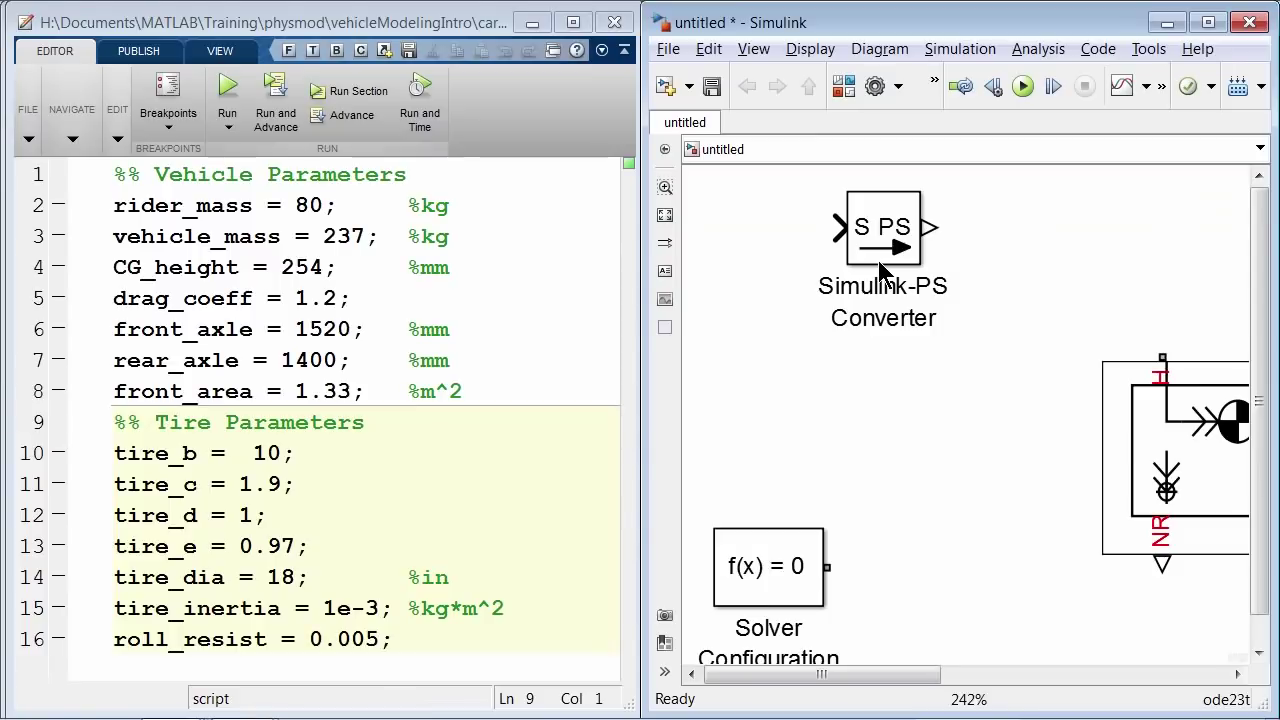
pyautogui.press('space')
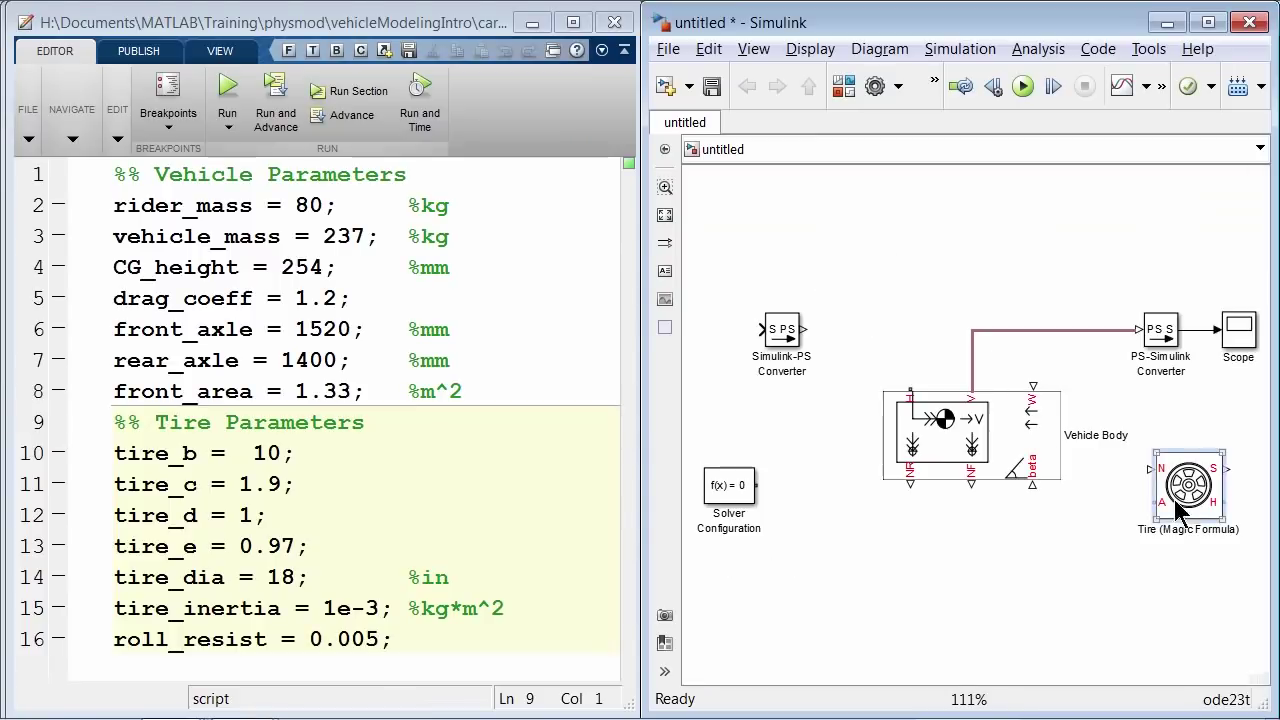
pyautogui.doubleClick(1178, 500)
pyautogui.moveTo(1048, 605); pyautogui.dragTo(1128, 688)
pyautogui.moveTo(723, 120); pyautogui.dragTo(900, 132)
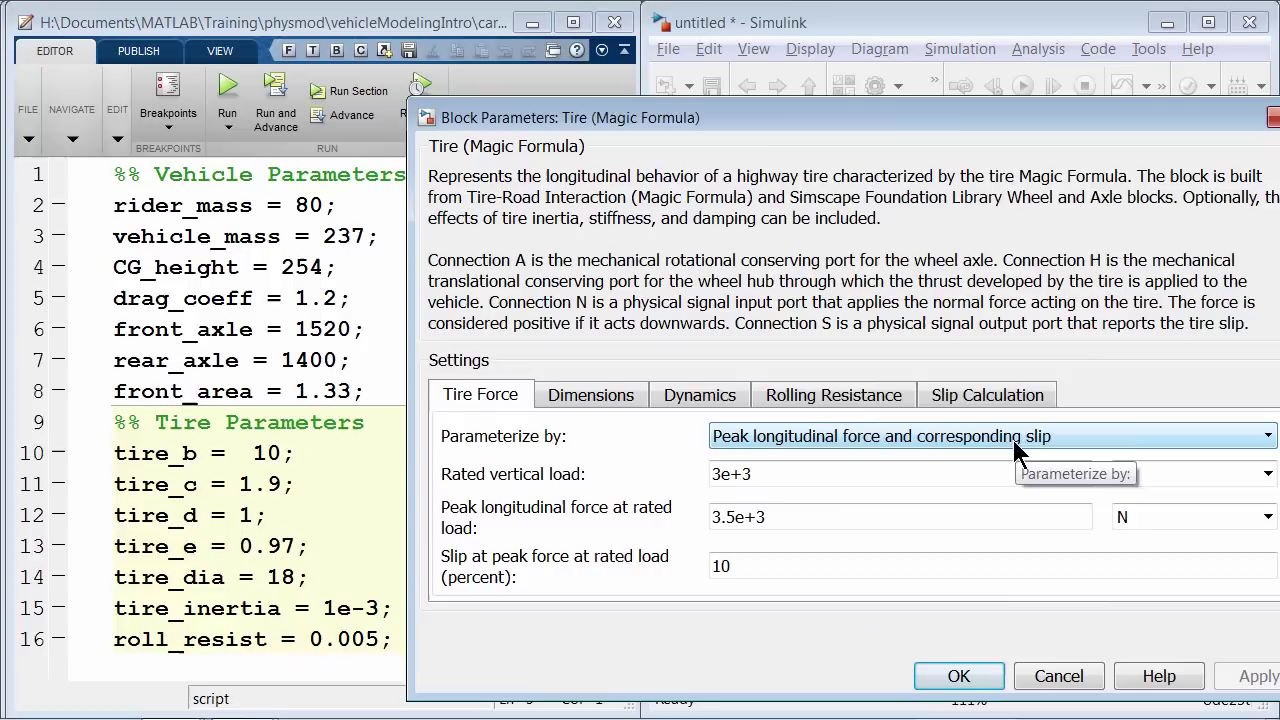
# Step: Parameterize the tire force by constant Magic Formula coefficients and set B, C, D and E to tire_b, tire_c, tire_d and tire_e
pyautogui.click(1013, 440)
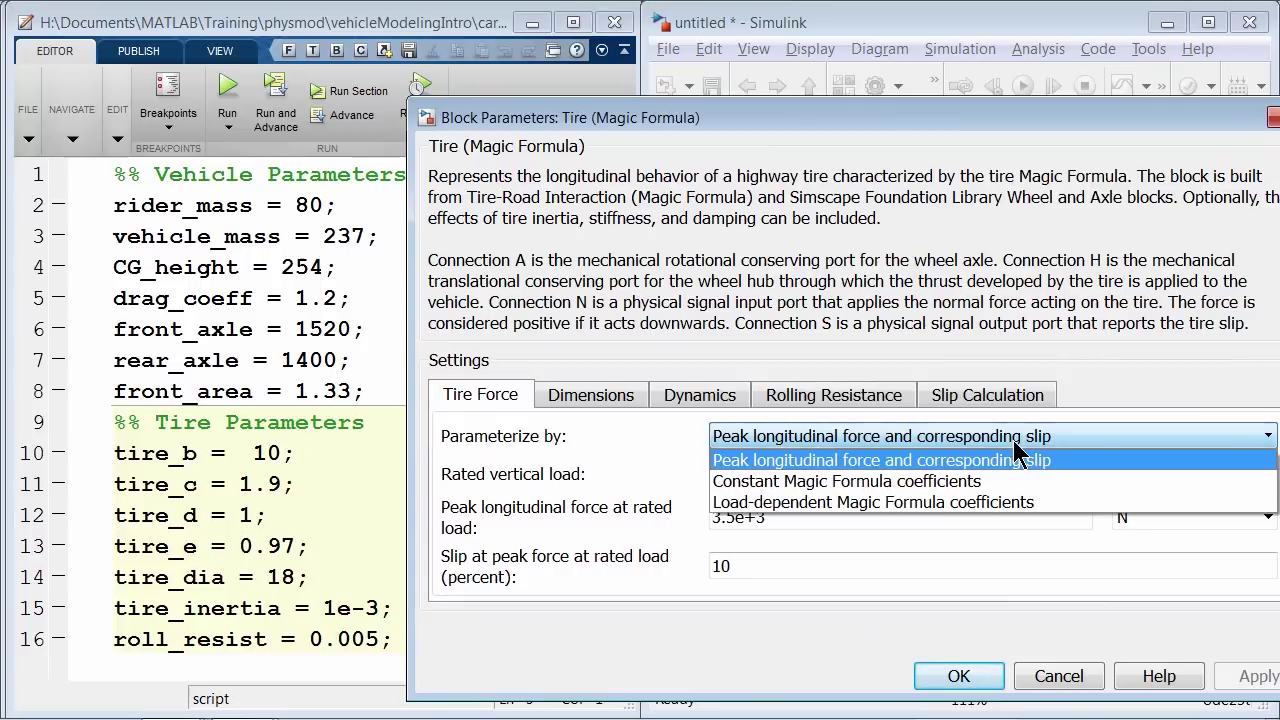
pyautogui.click(966, 481)
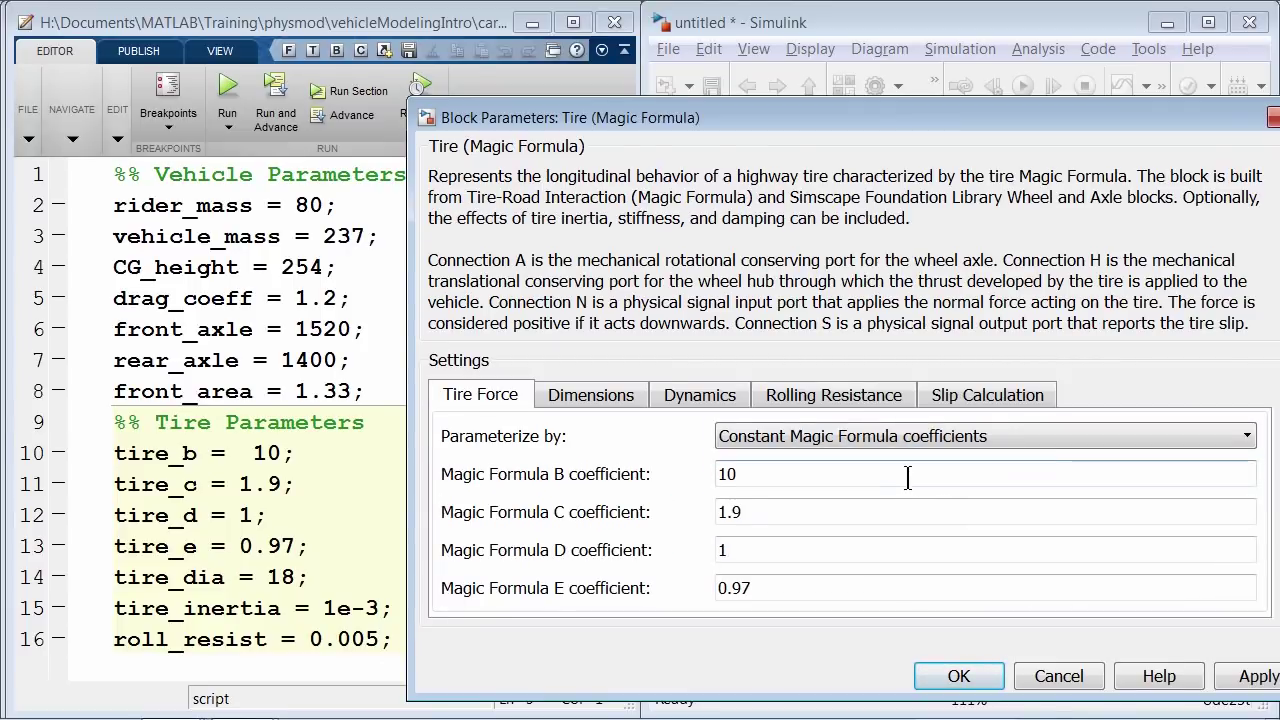
pyautogui.doubleClick(812, 477)
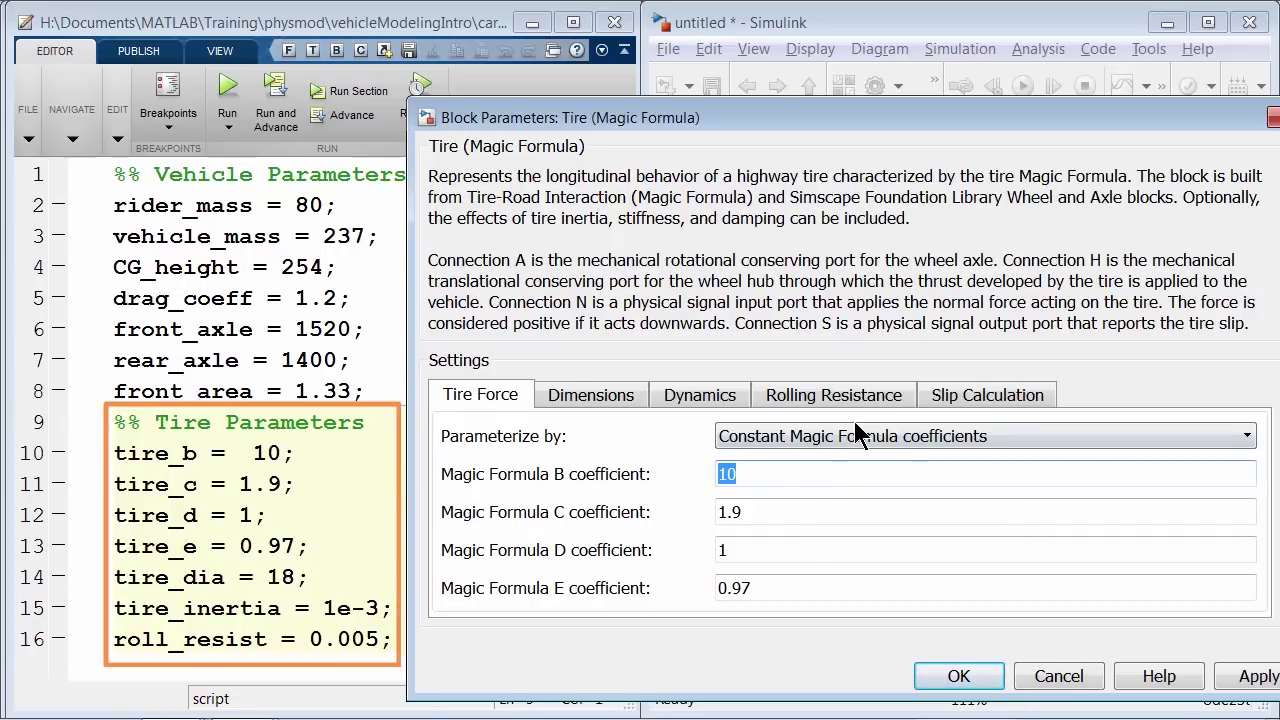
pyautogui.write('tire_b')
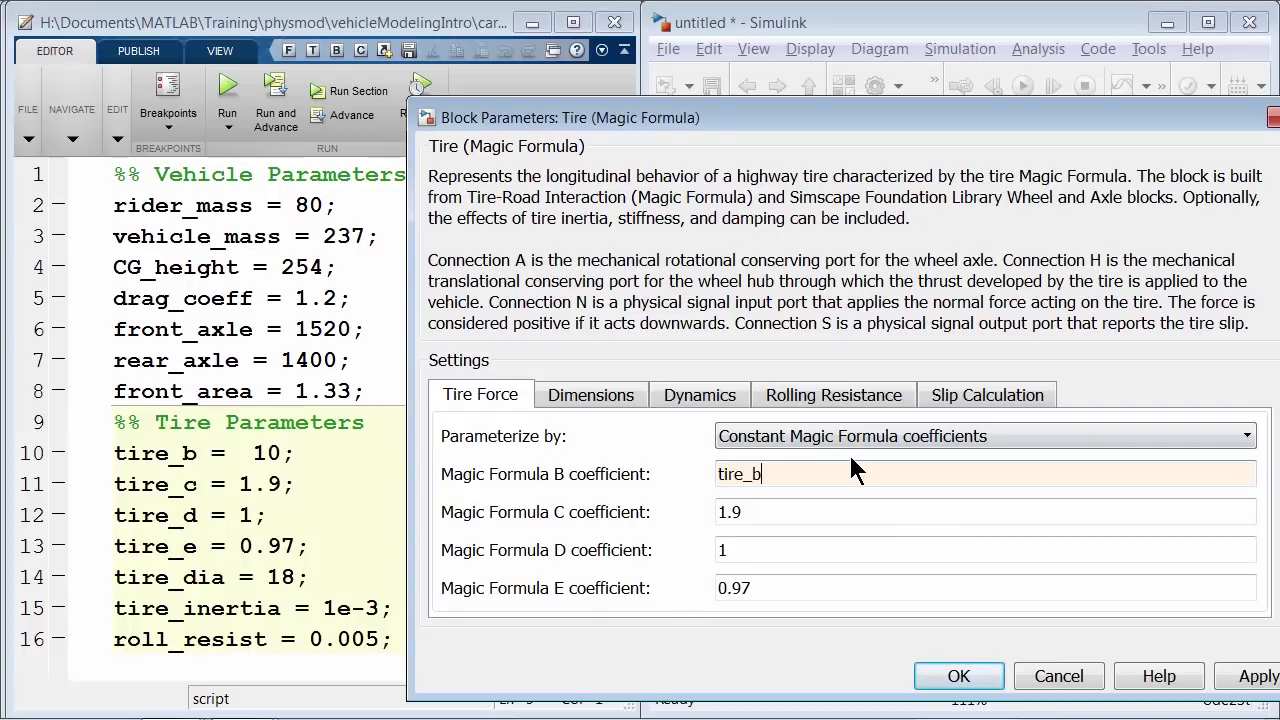
pyautogui.press('Tab')
pyautogui.write('tire_c')
pyautogui.press('Tab')
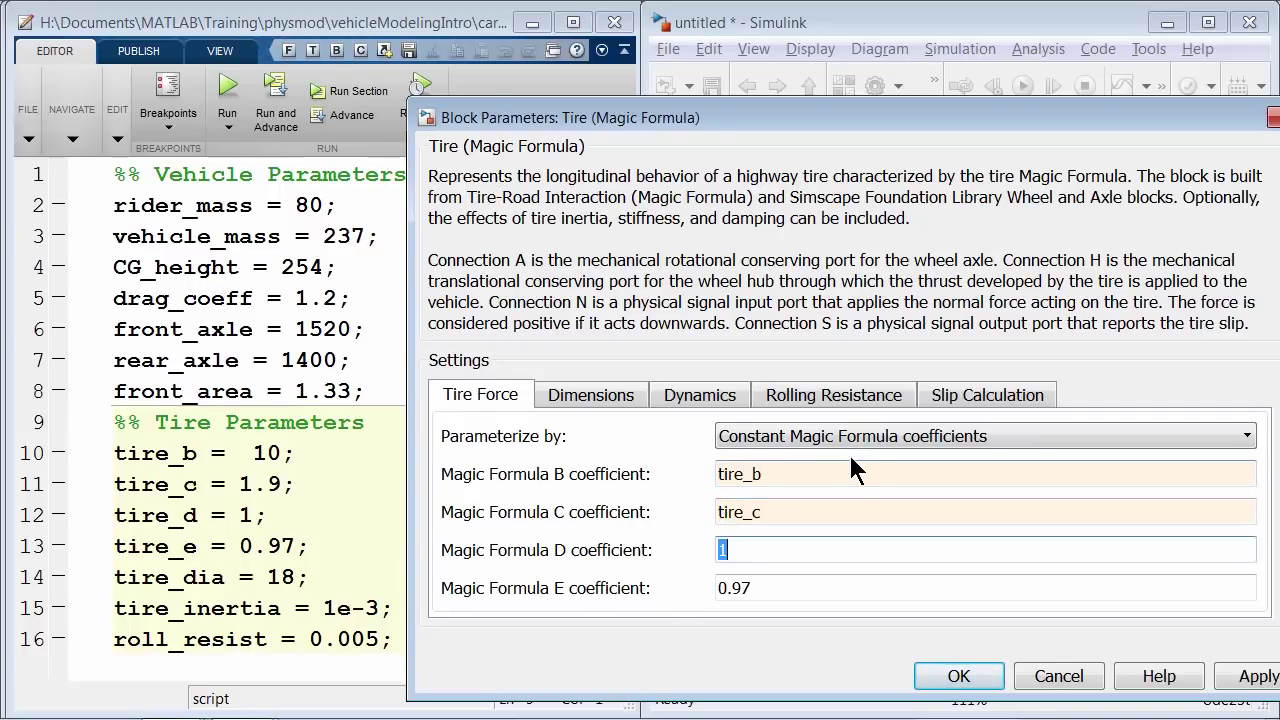
pyautogui.write('tire_d')
pyautogui.press('Tab')
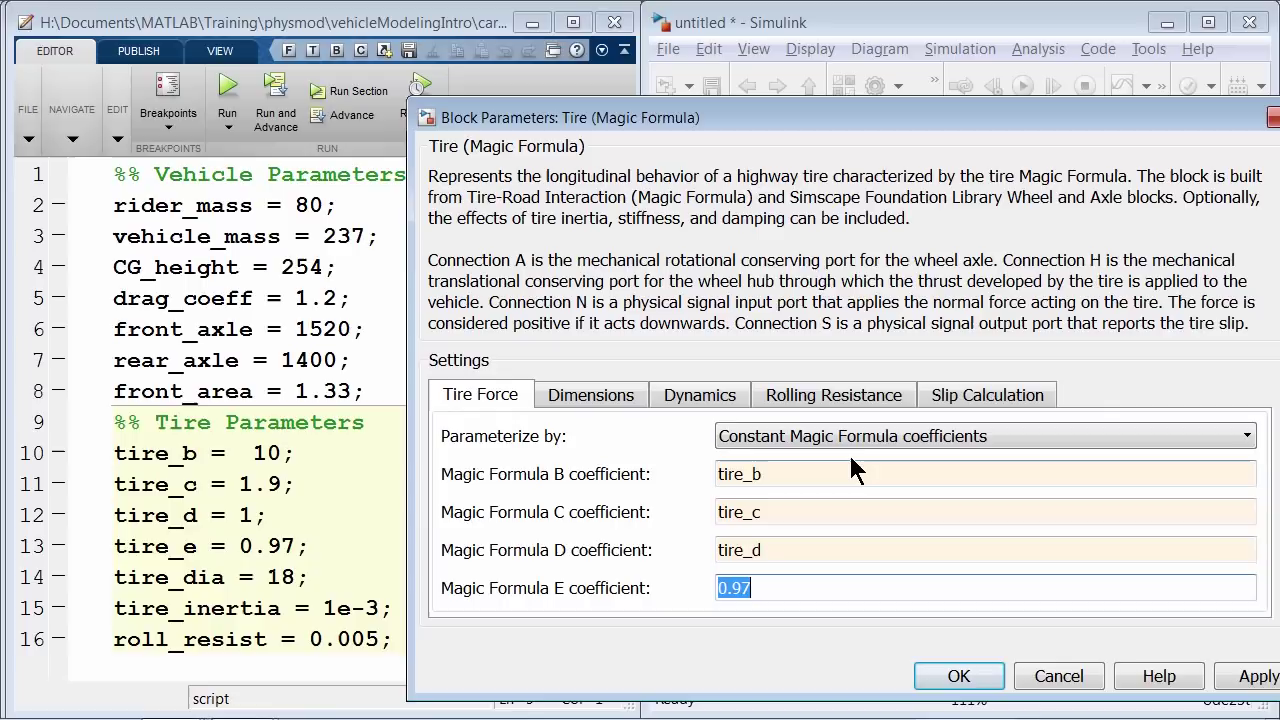
pyautogui.write('tire_e')
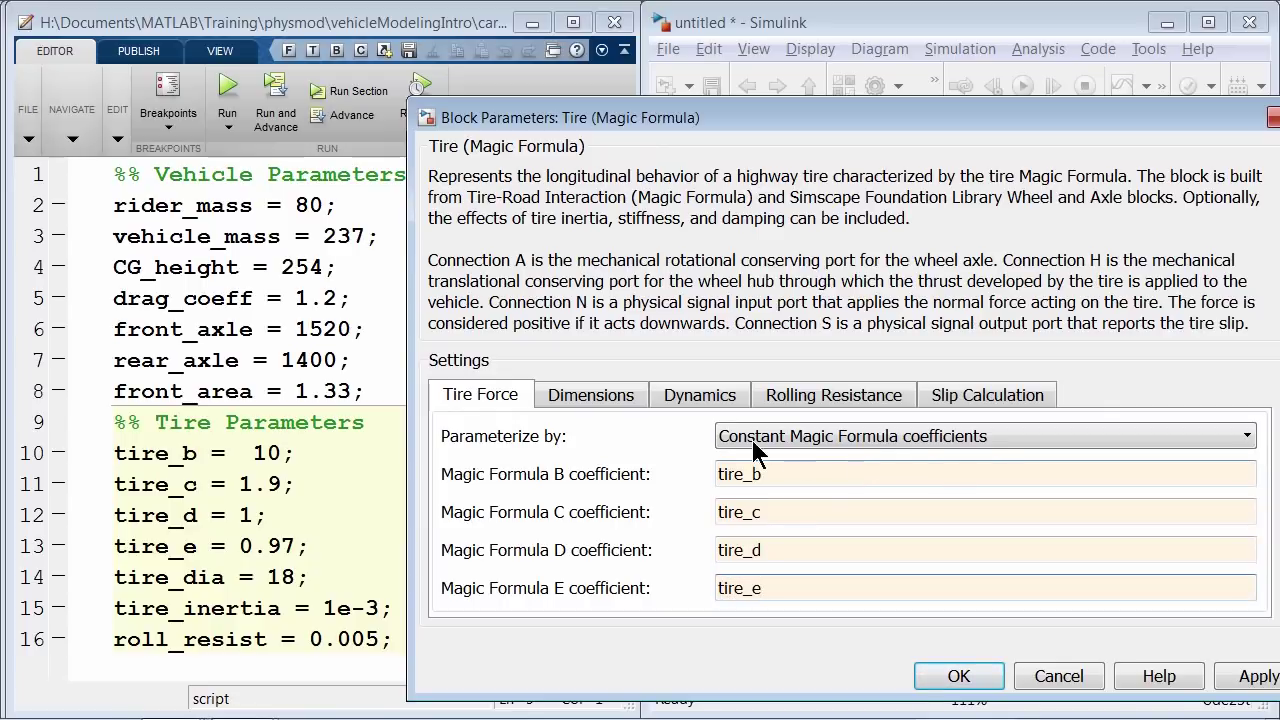
# Step: Set the tire's rolling radius to tire_dia/2 with inches (in) as the unit
pyautogui.click(601, 390)
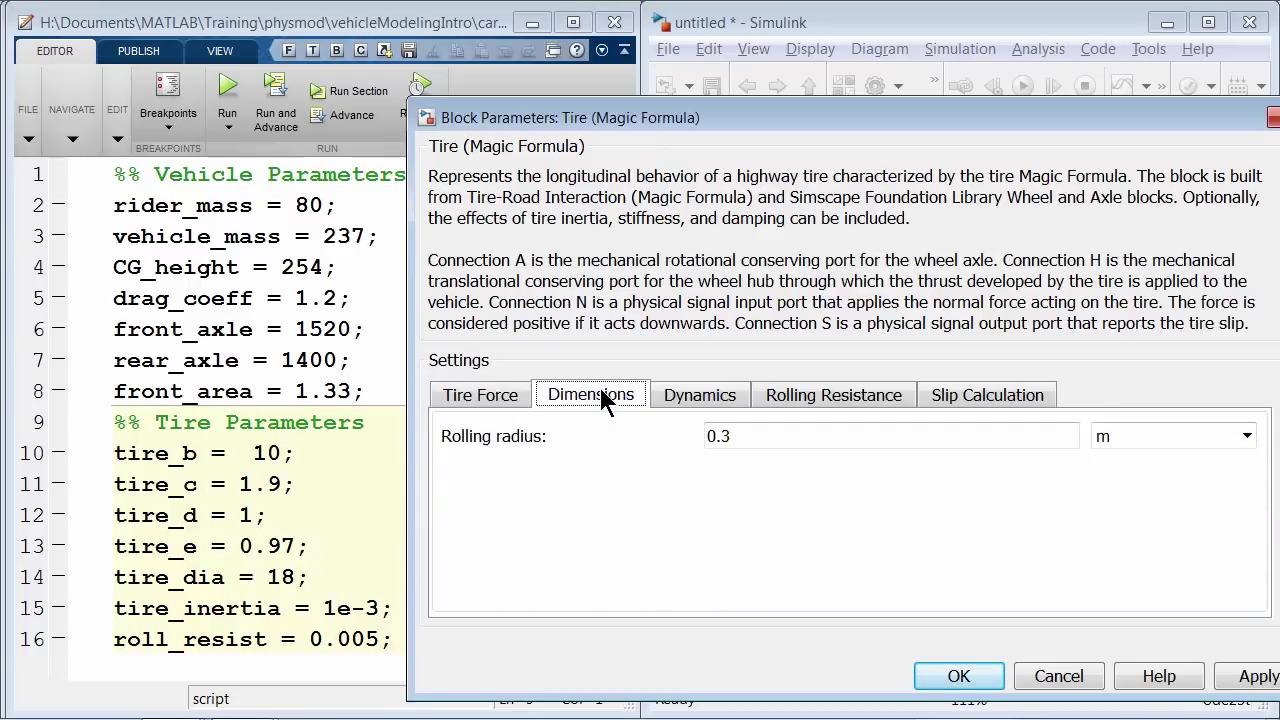
pyautogui.doubleClick(752, 436)
pyautogui.write('ti')
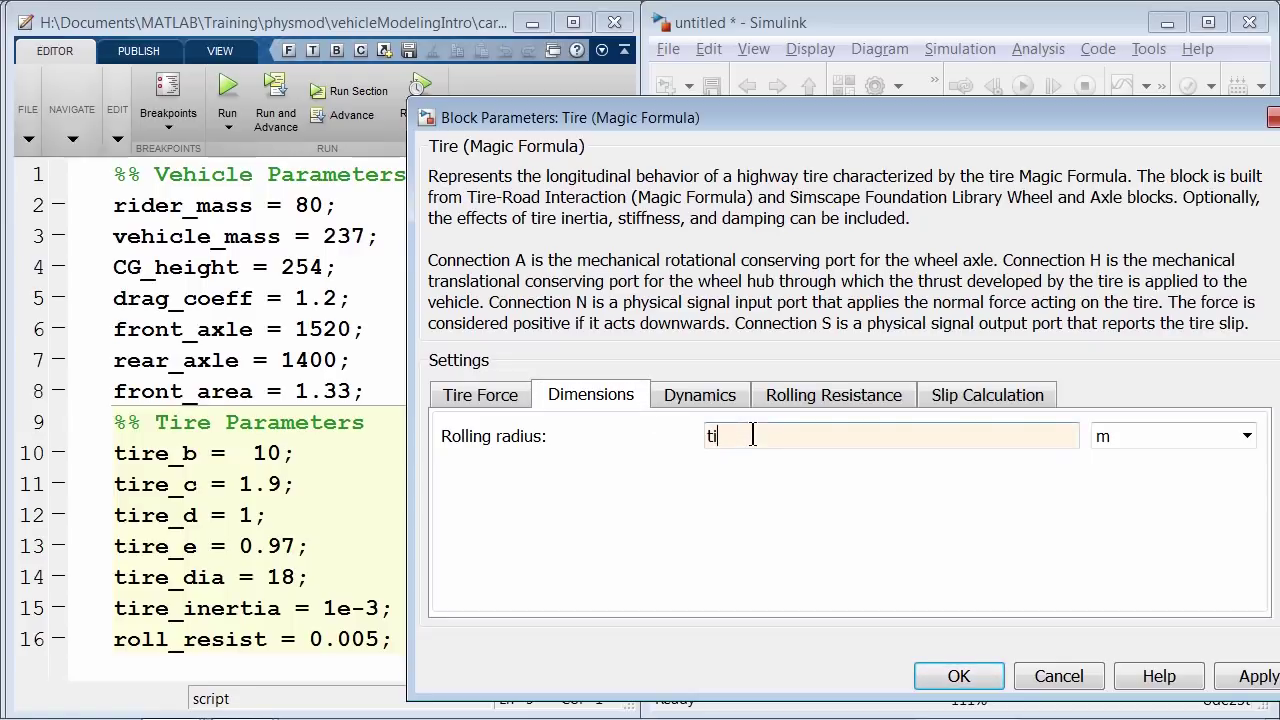
pyautogui.write('re_dia/2')
pyautogui.press('Tab')
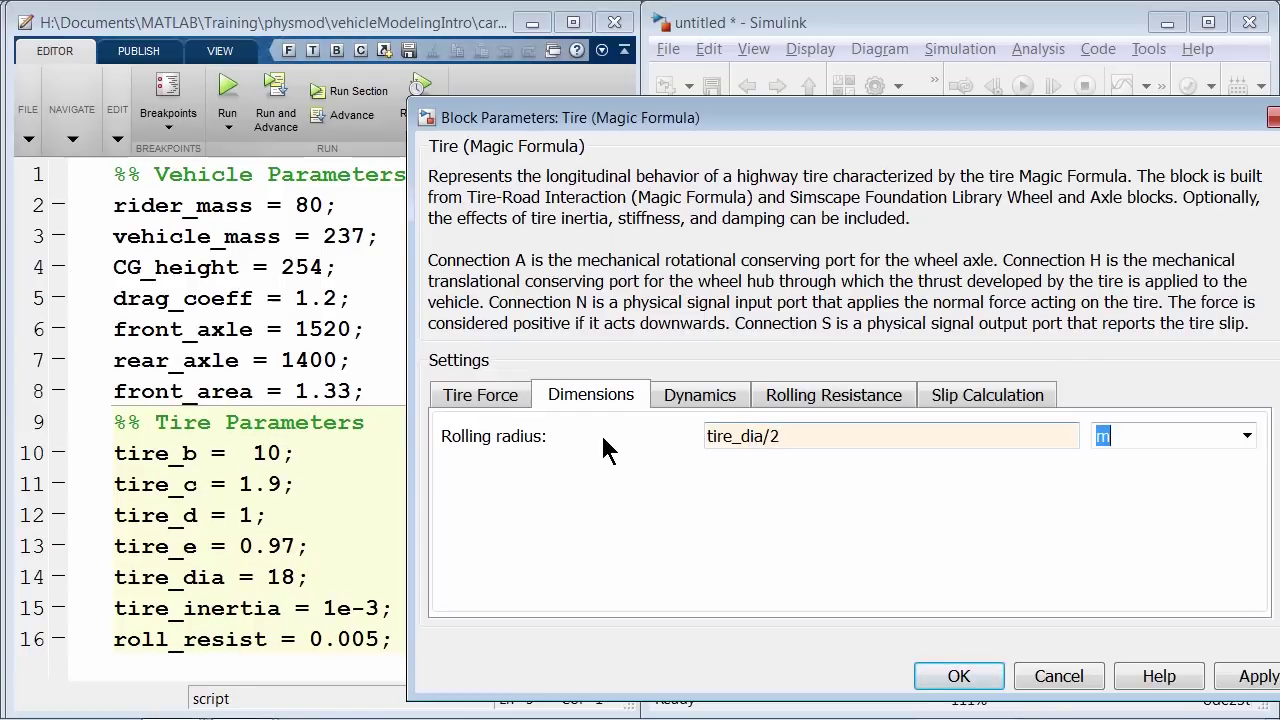
pyautogui.write('in')
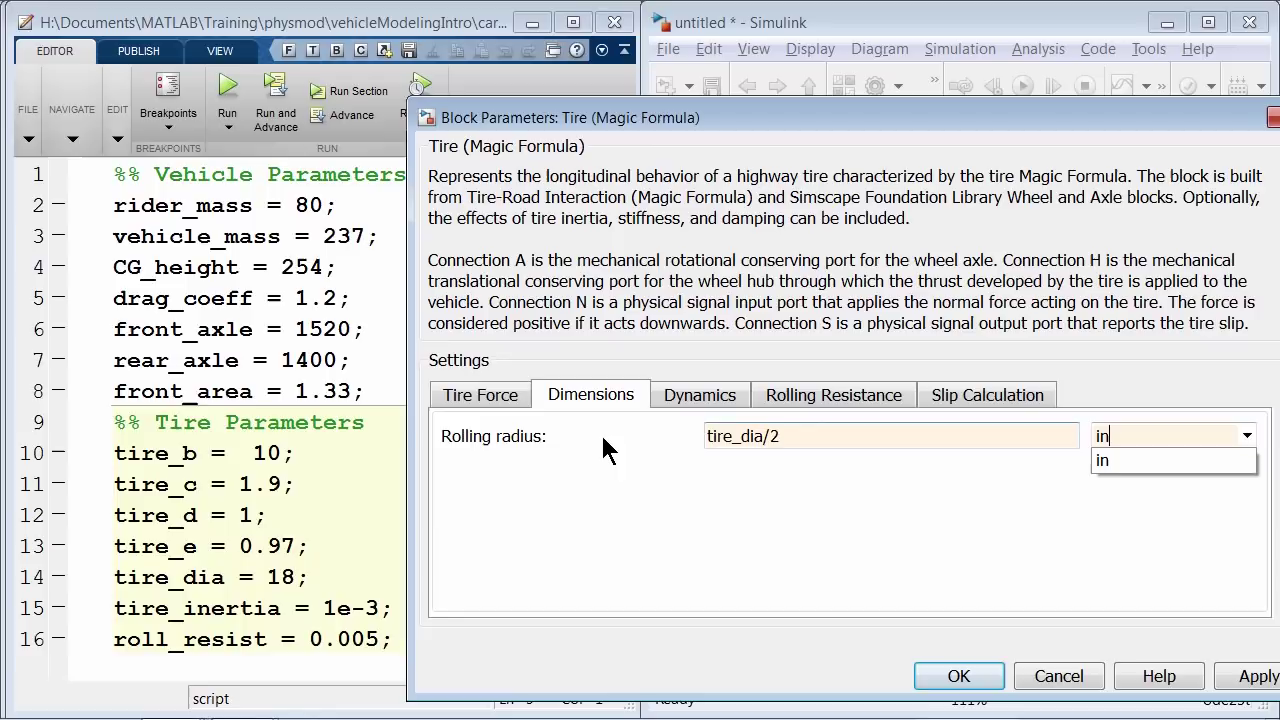
pyautogui.press('Return')
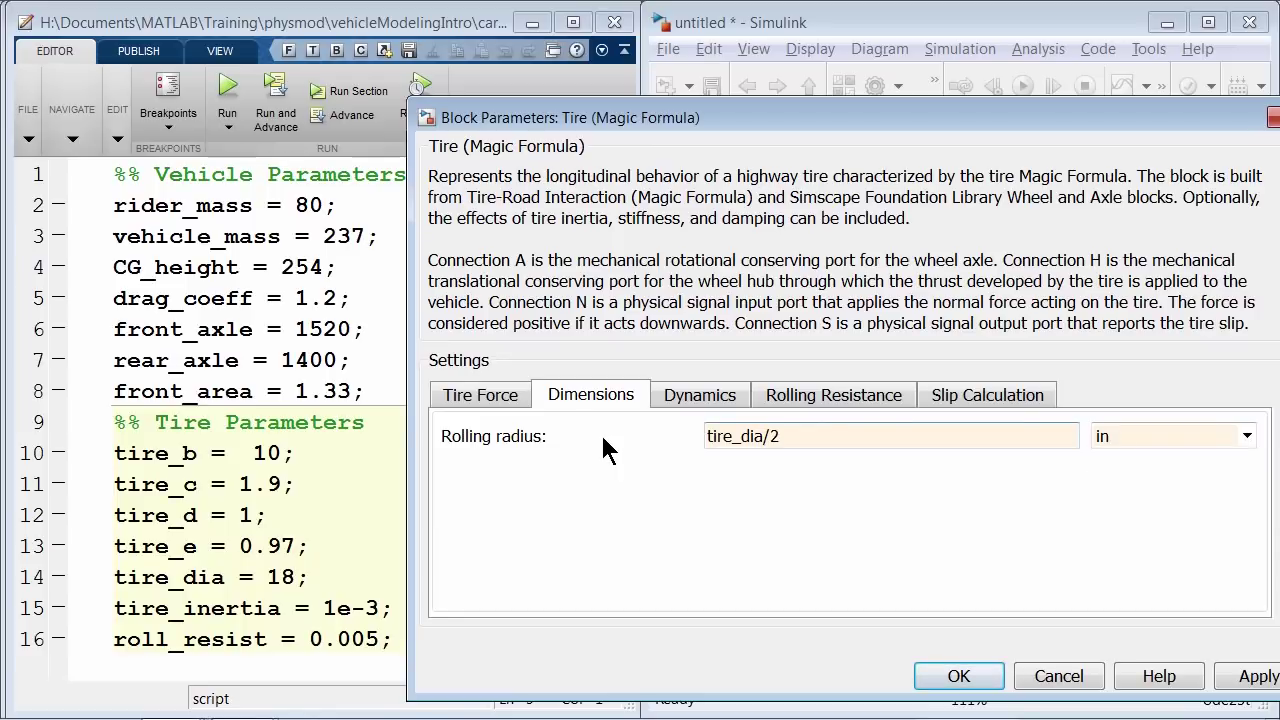
# Step: Keep the tire without compliance, choose to specify inertia and initial velocity, and set the tire inertia to tire_inertia
pyautogui.click(697, 402)
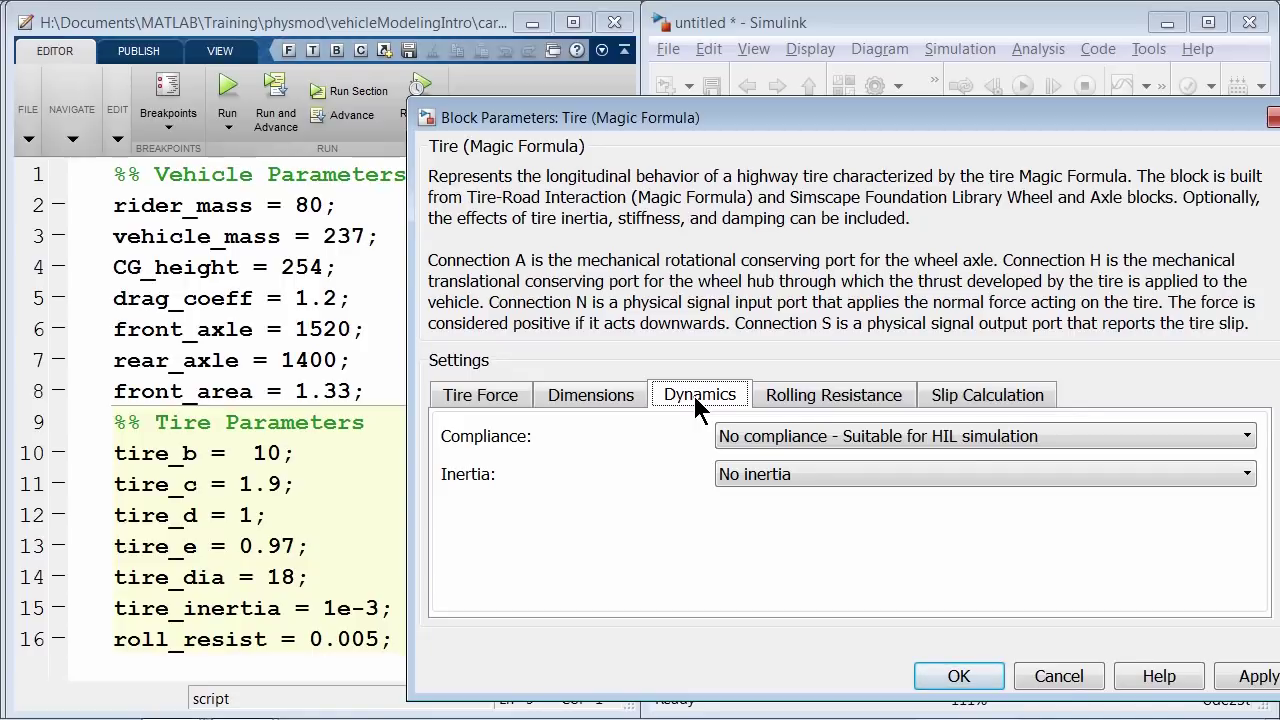
pyautogui.click(821, 435)
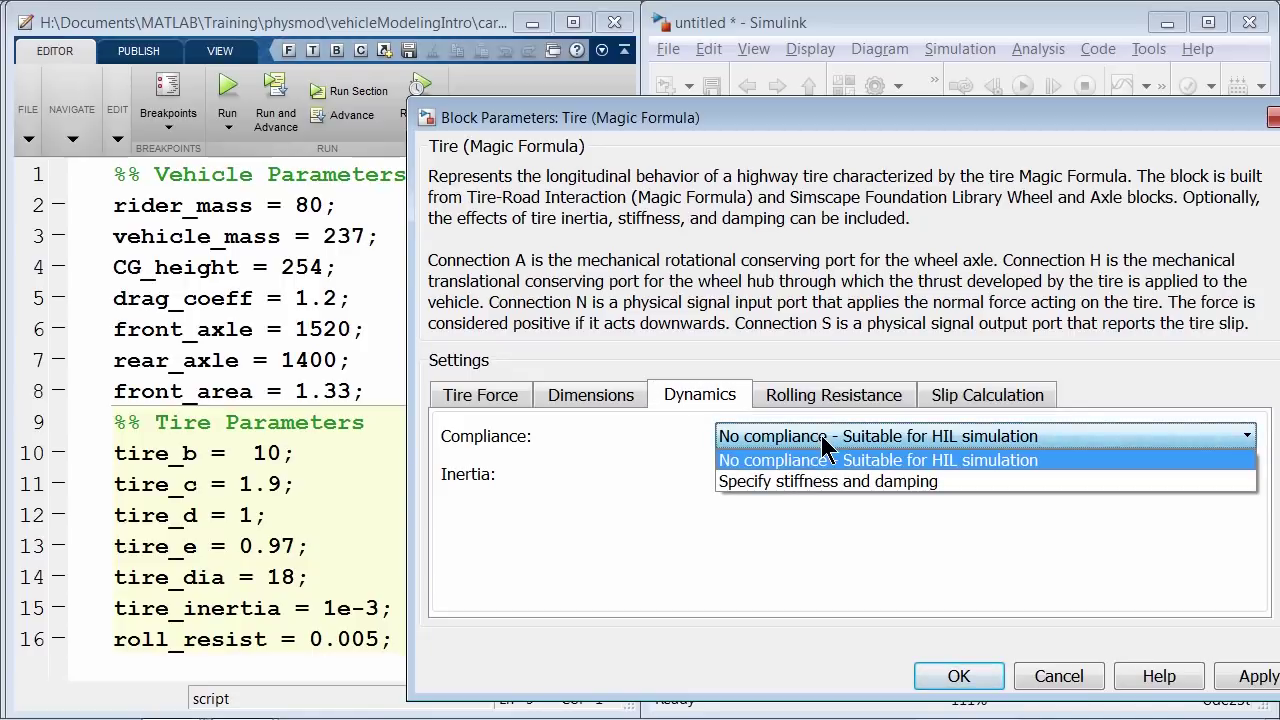
pyautogui.click(821, 435)
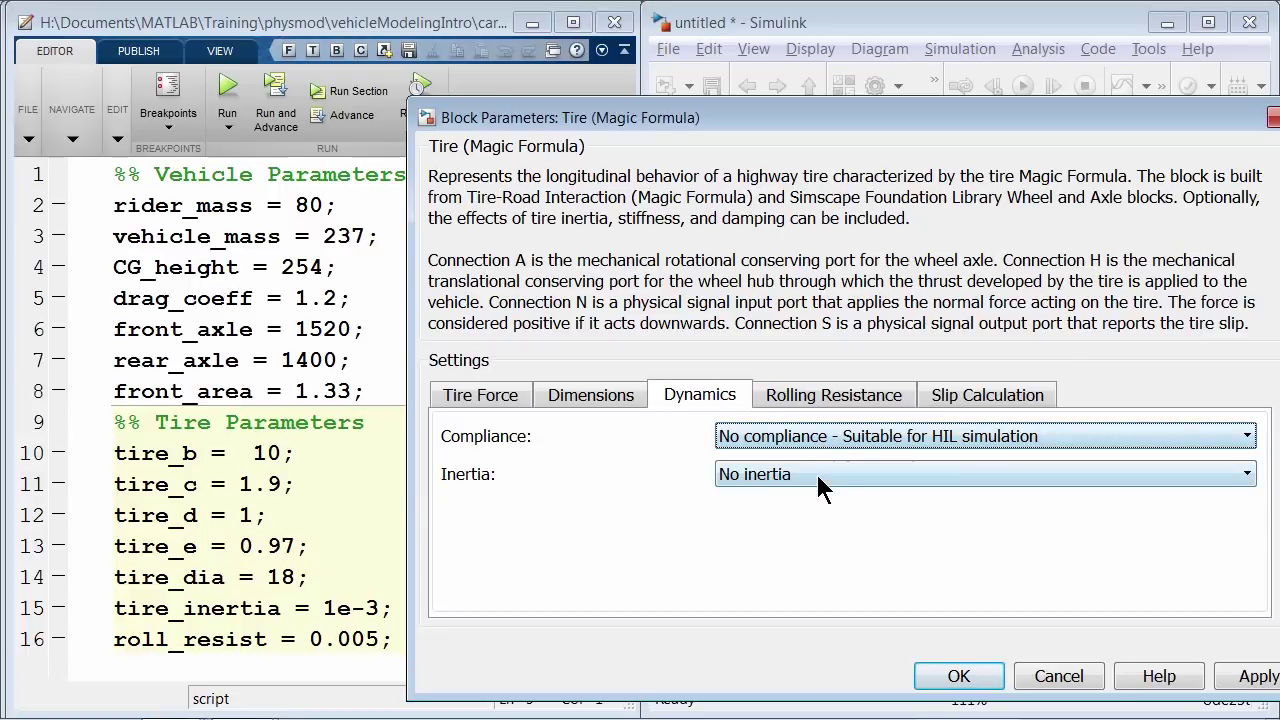
pyautogui.click(817, 478)
pyautogui.click(818, 519)
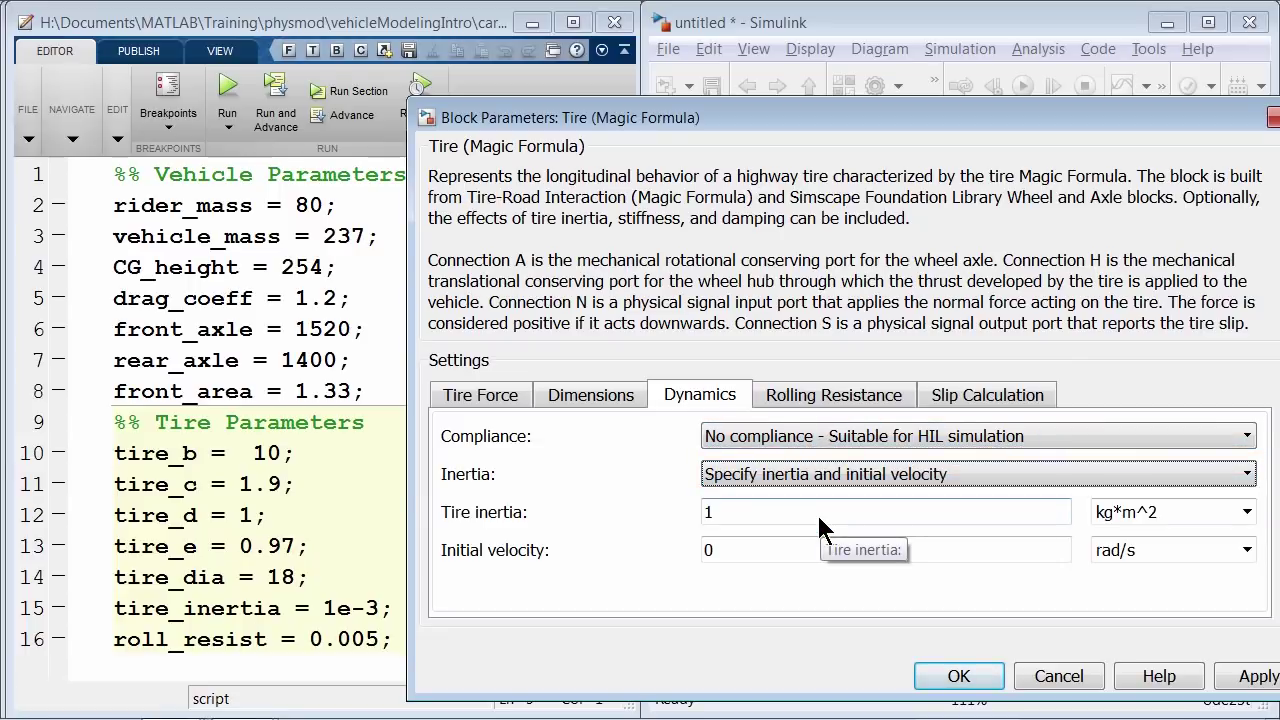
pyautogui.doubleClick(819, 518)
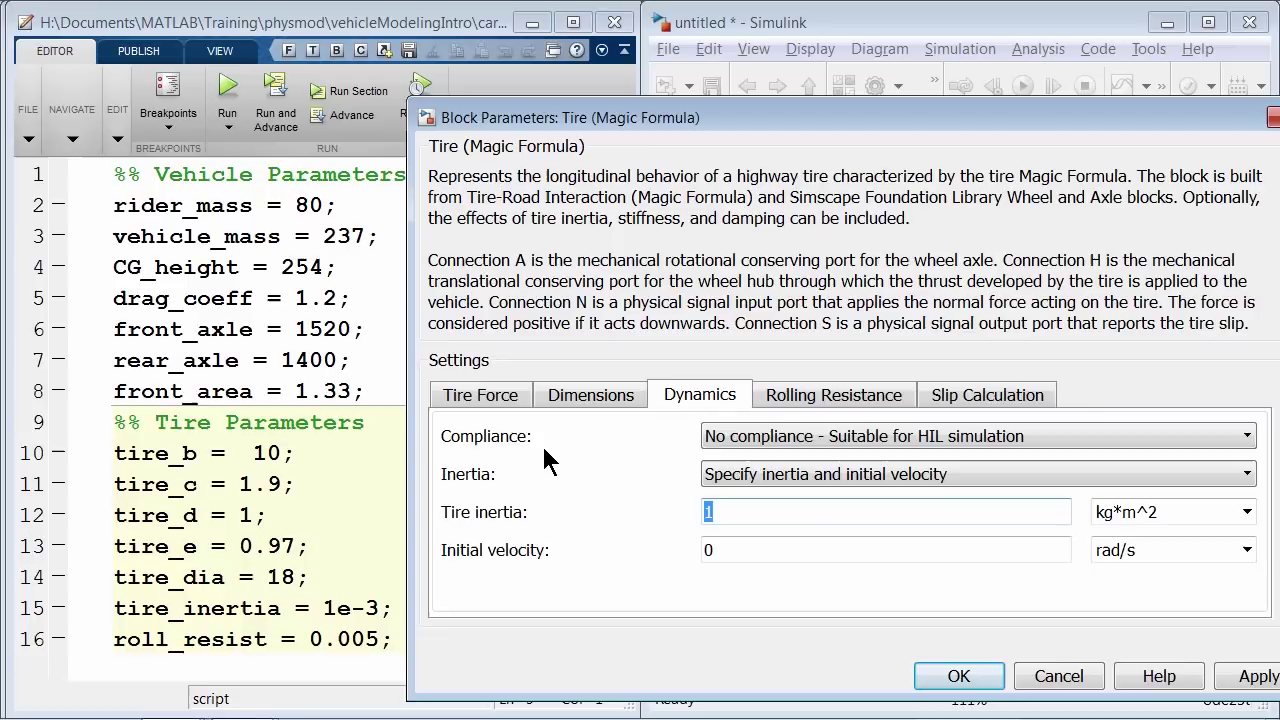
pyautogui.write('tire')
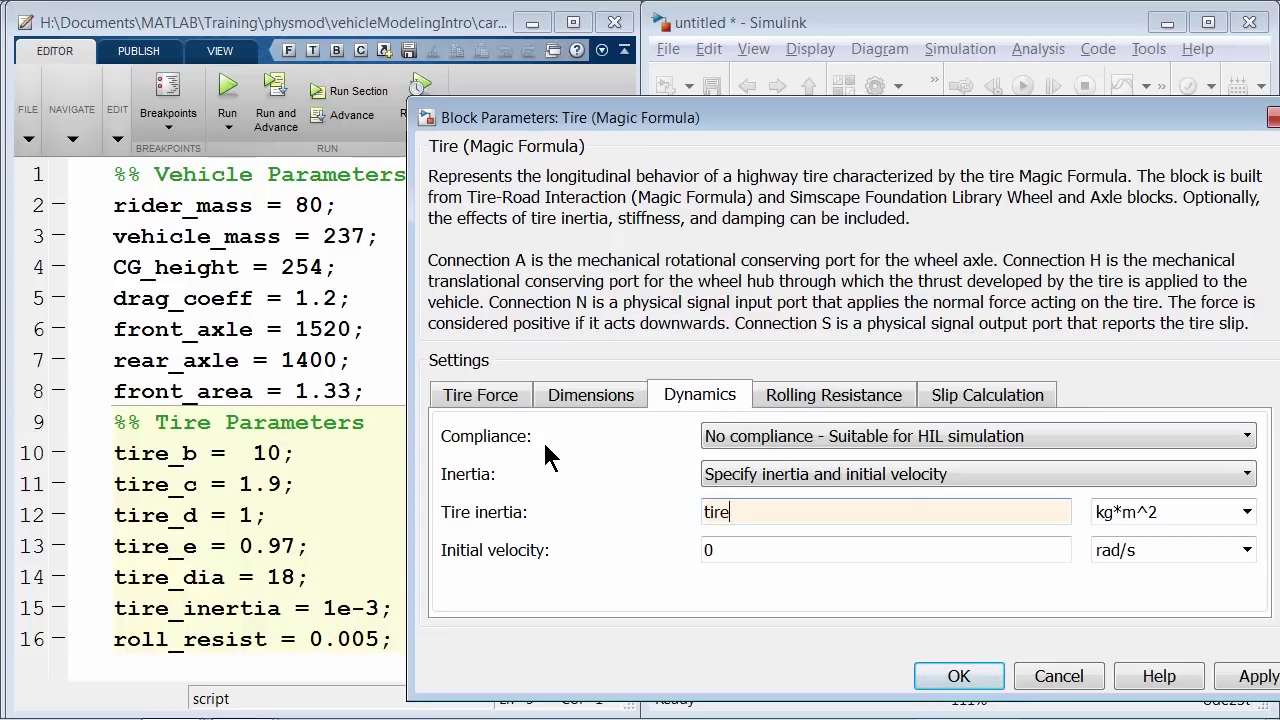
pyautogui.write('_inertia')
# Step: Specify rolling resistance for the tire with the constant coefficient roll_resist, and show the slip calculation settings
pyautogui.click(801, 396)
pyautogui.click(817, 433)
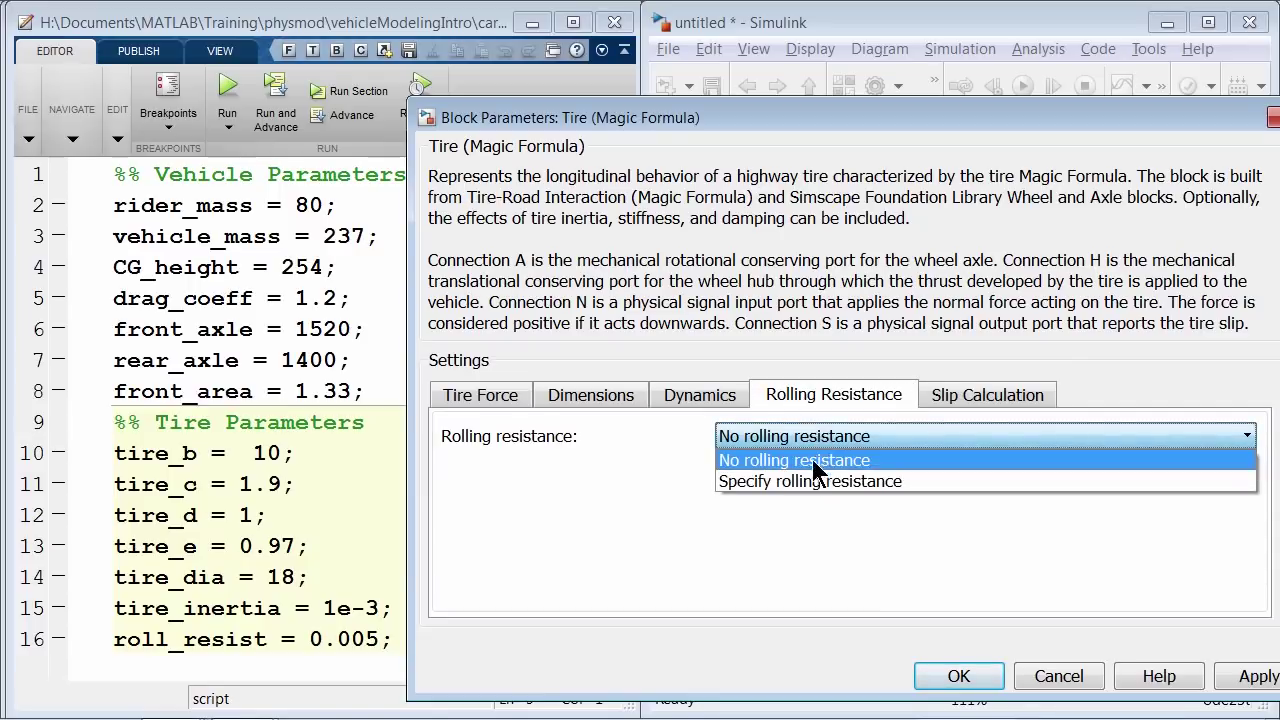
pyautogui.click(816, 482)
pyautogui.doubleClick(805, 510)
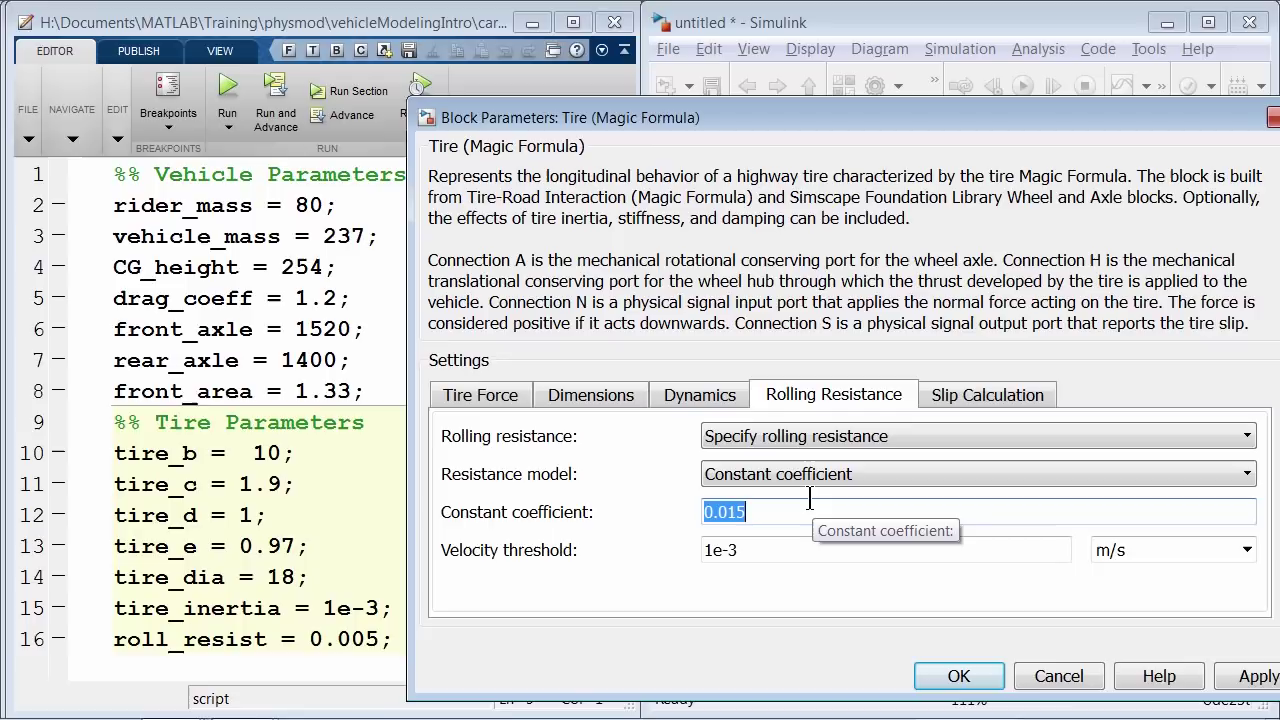
pyautogui.write('roll')
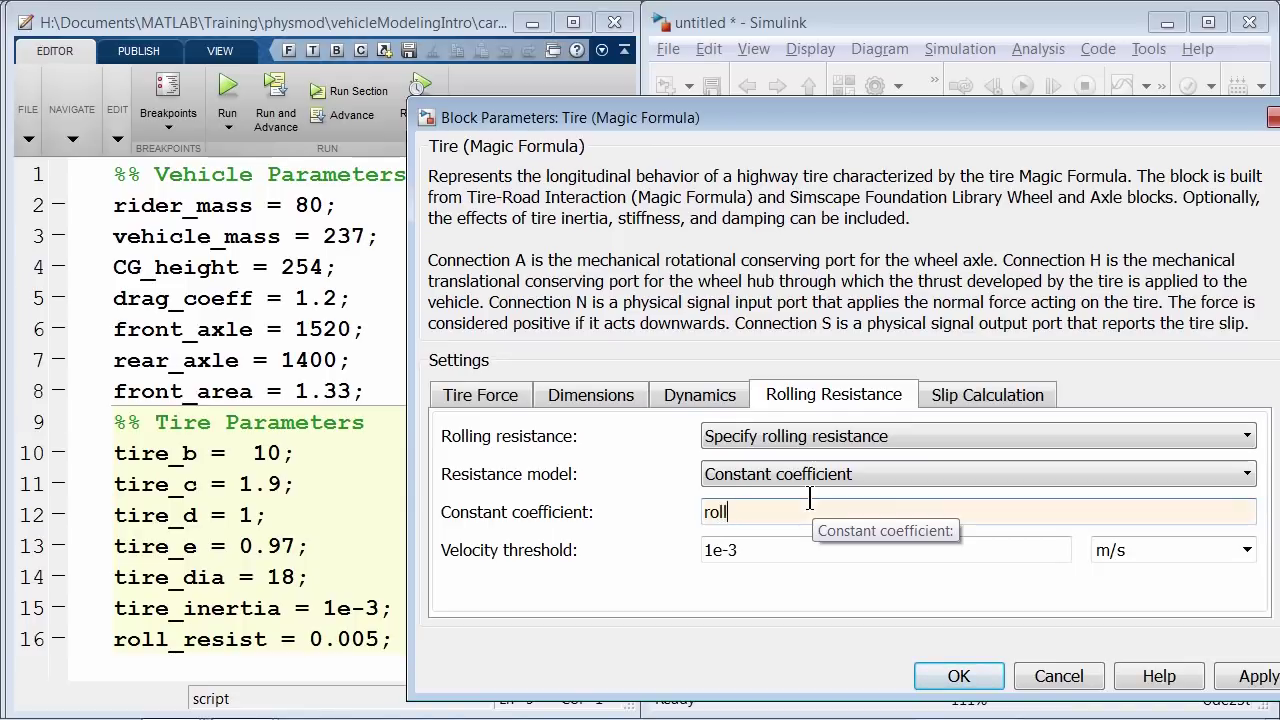
pyautogui.write('_resist')
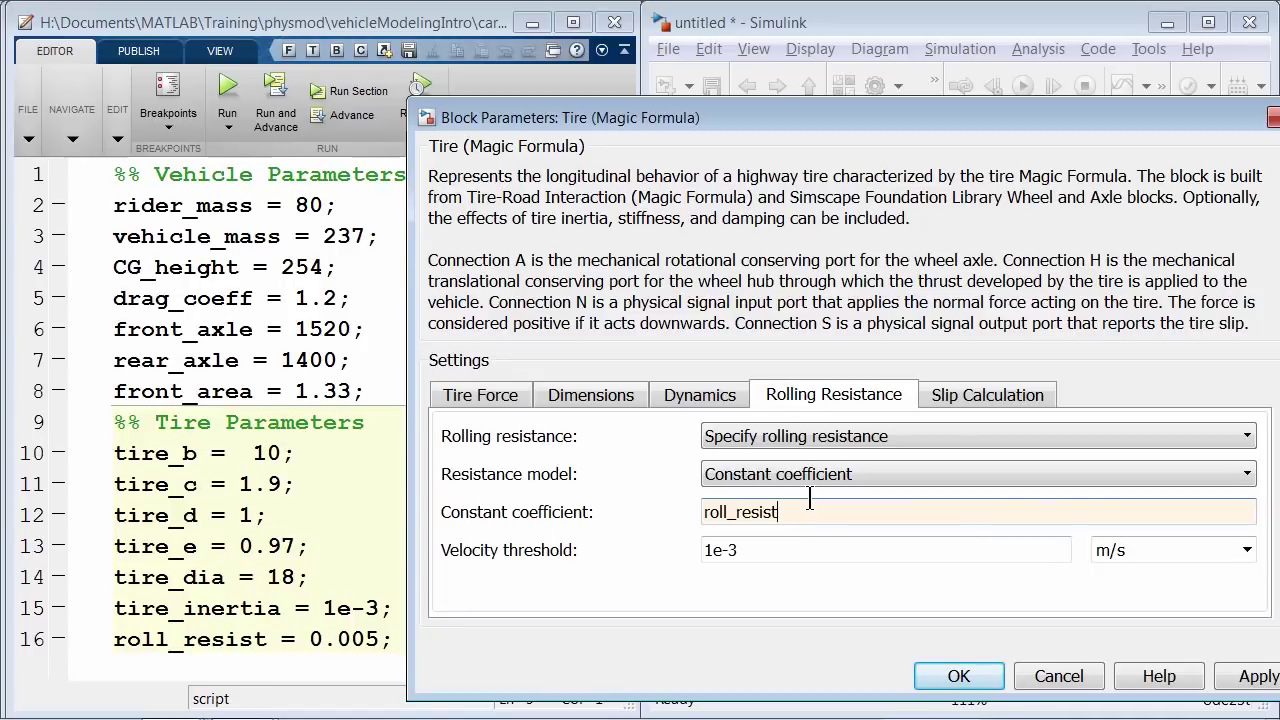
pyautogui.click(963, 390)
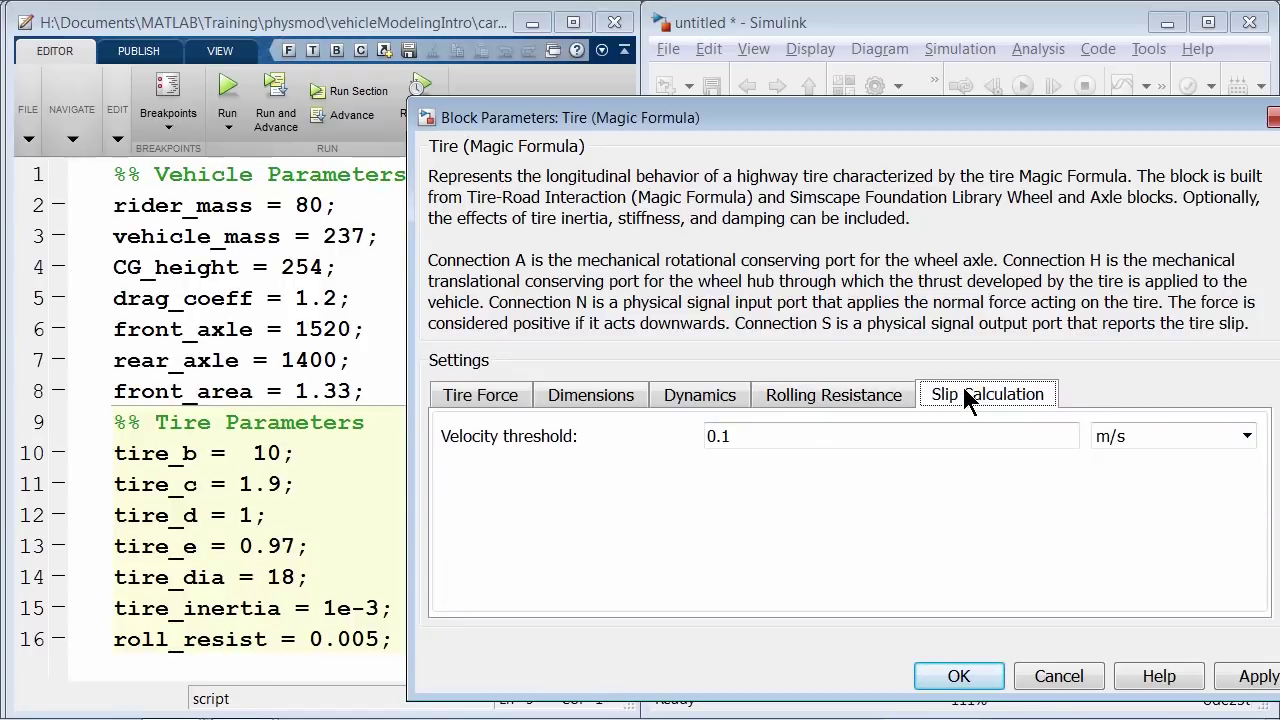
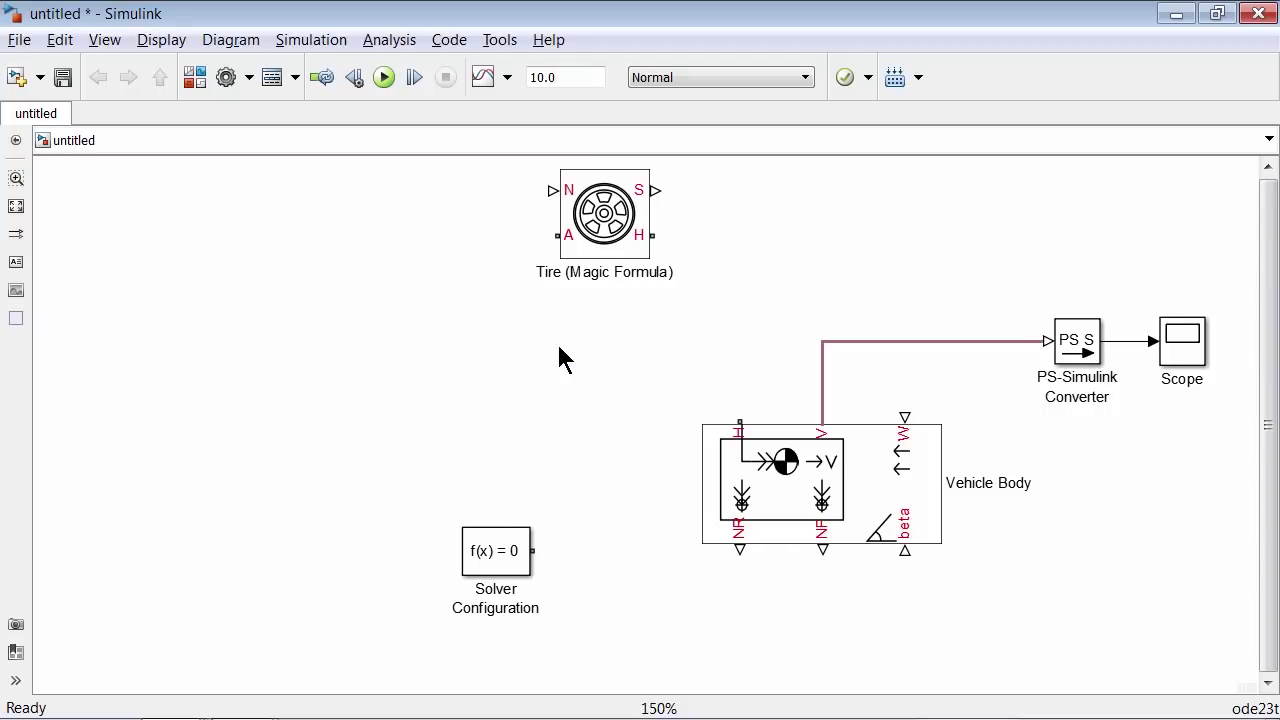
# Step: Rotate the Tire (Magic Formula) block until ports S and H face up and N and A face down
pyautogui.click(601, 220)
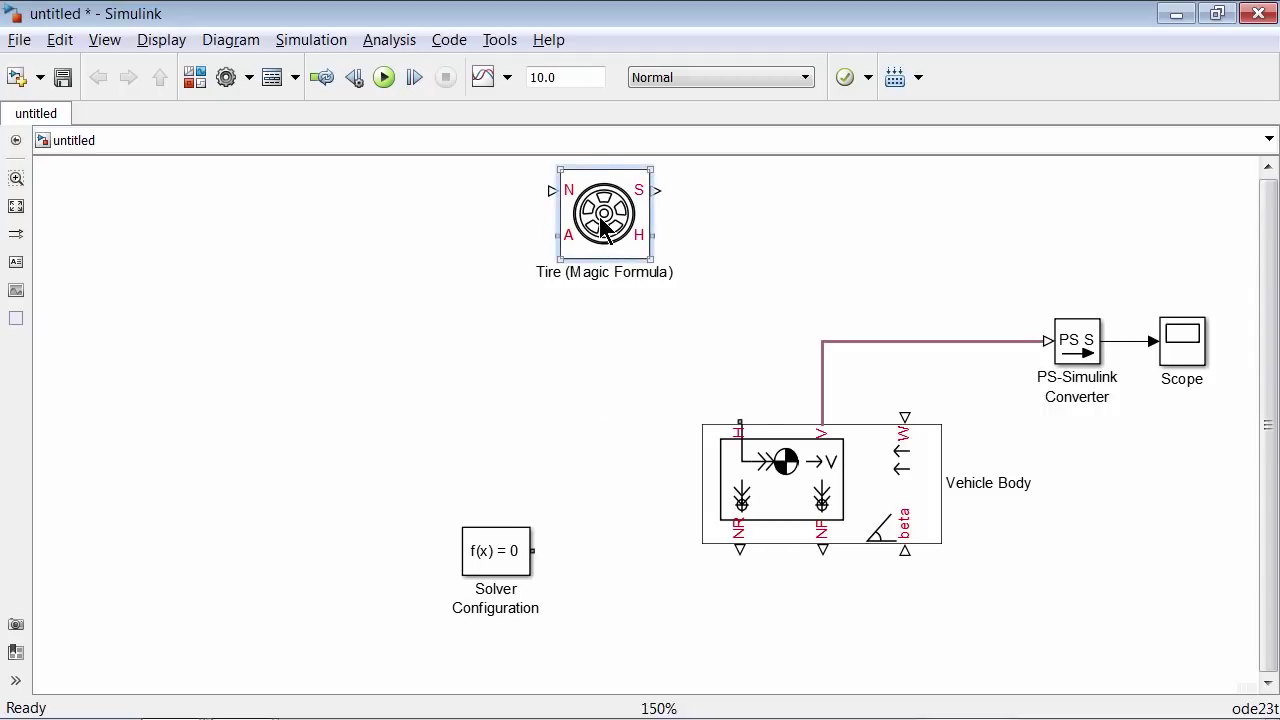
pyautogui.hotkey('ctrl', 'r')
pyautogui.hotkey('ctrl', 'r')
pyautogui.hotkey('ctrl', 'r')
pyautogui.click(622, 323)
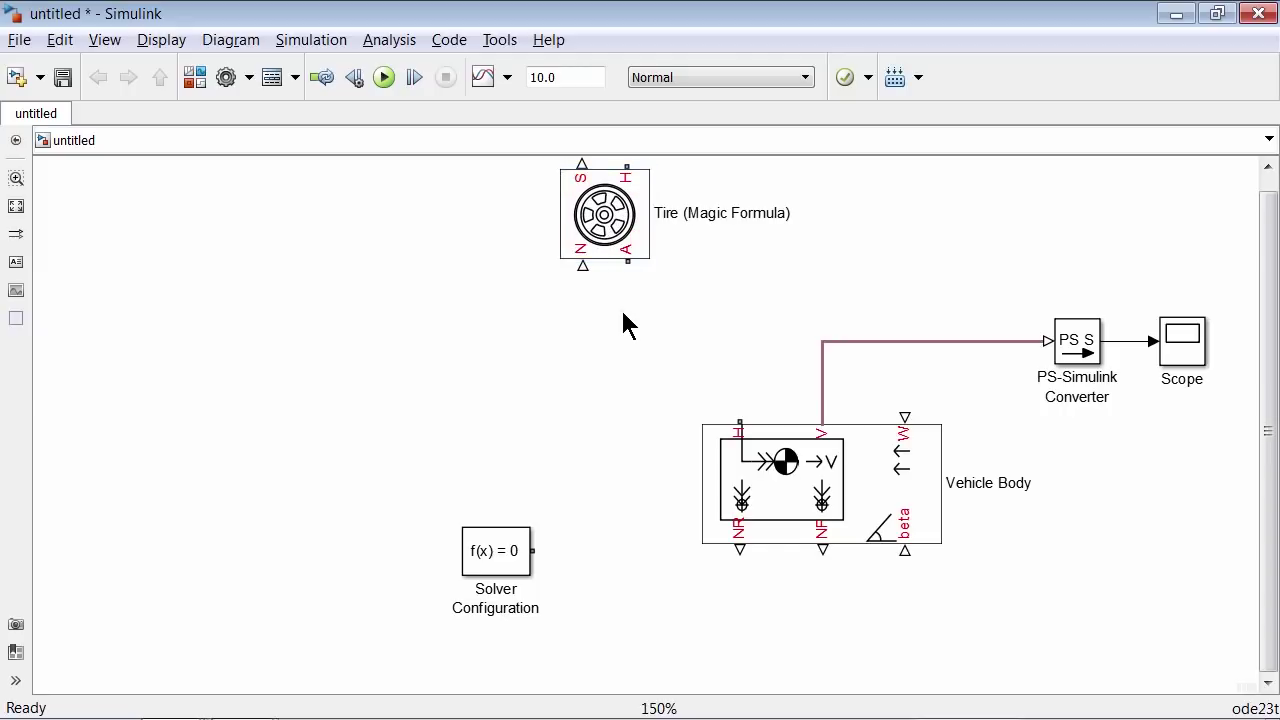
# Step: Rename the tire block as Rear Tire (Magic Formula)
pyautogui.click(657, 213)
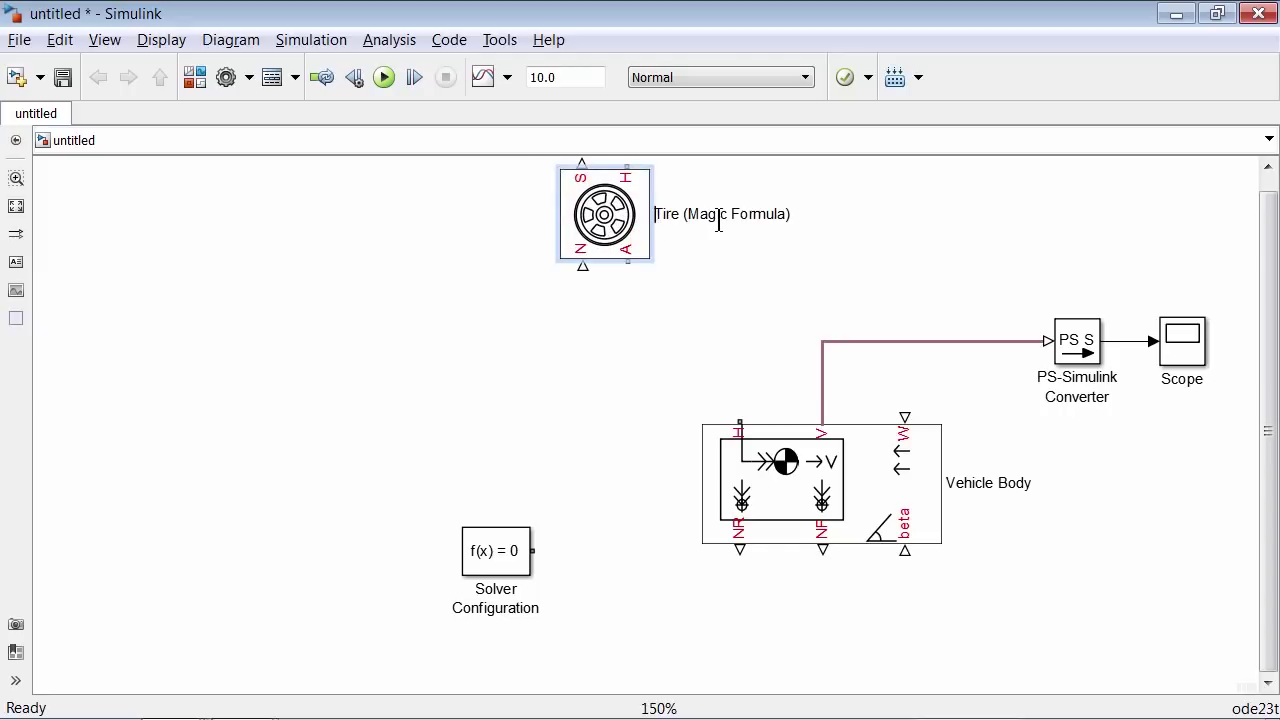
pyautogui.write('Rear')
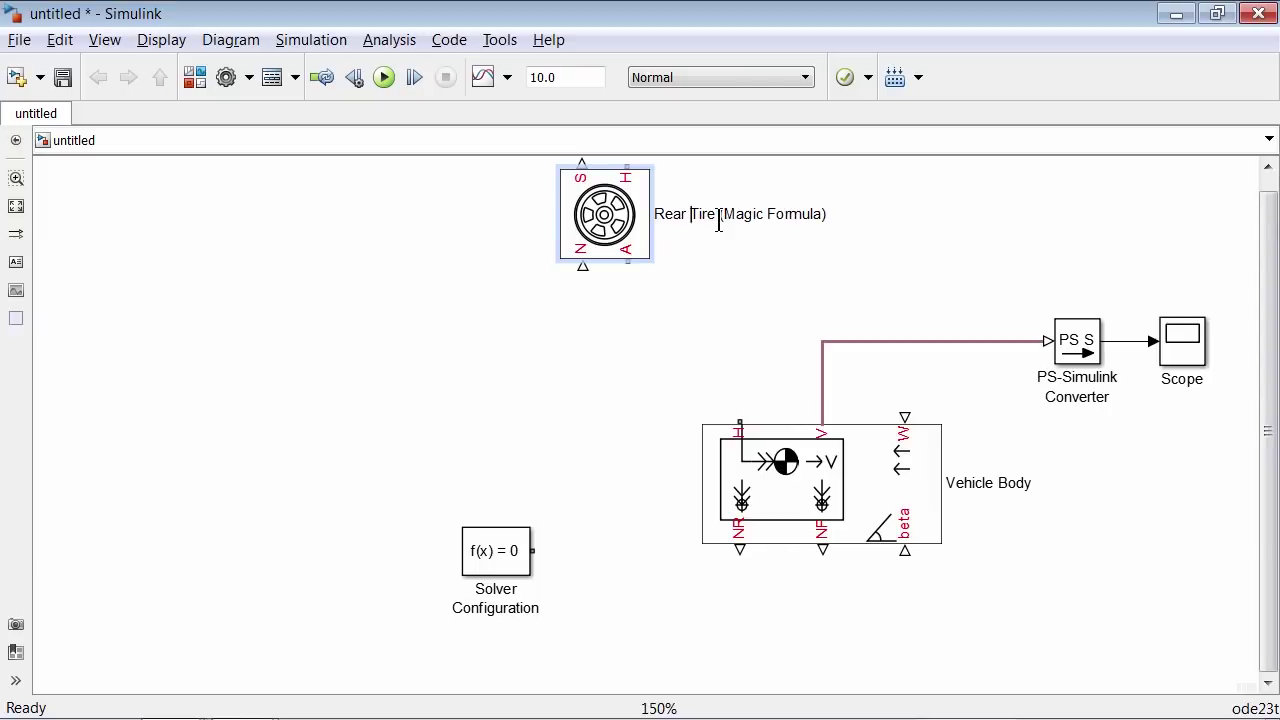
pyautogui.click(731, 344)
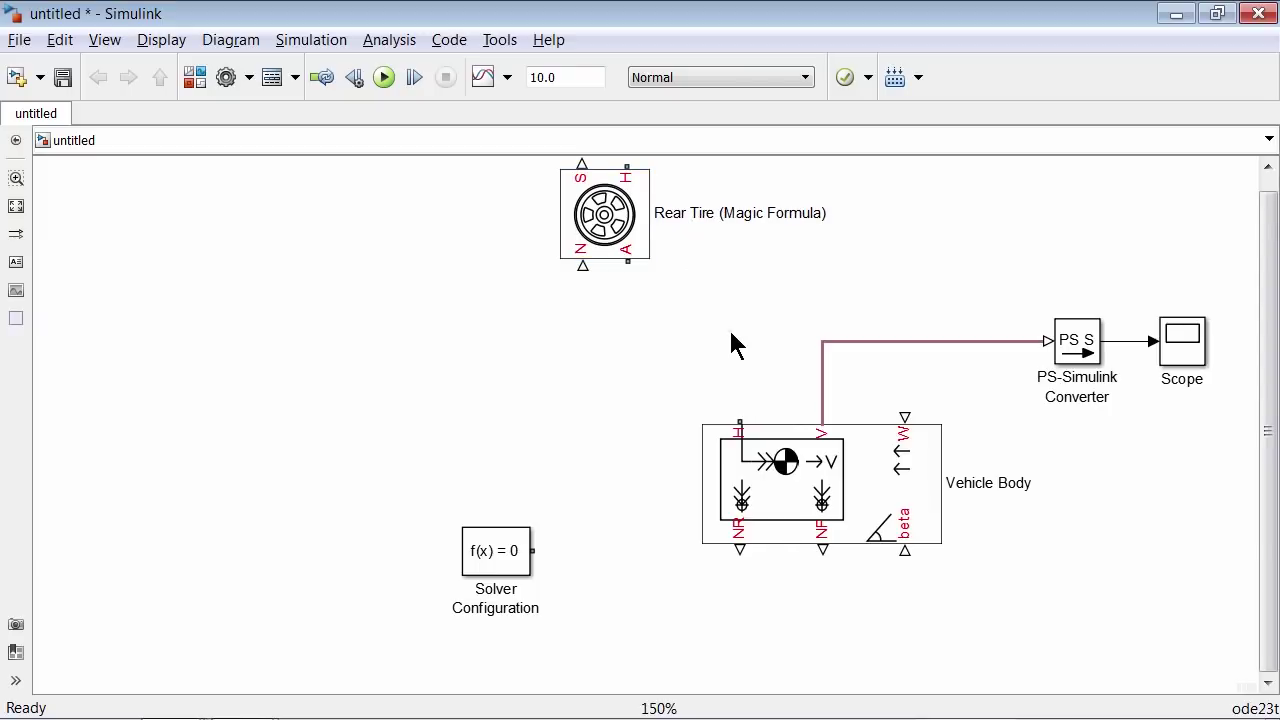
# Step: Duplicate the Rear Tire block level with the original, above and to the right of the Scope, and flip the copy horizontally
pyautogui.press('space')
pyautogui.click(393, 224)
pyautogui.moveTo(393, 224); pyautogui.dragTo(1112, 224)
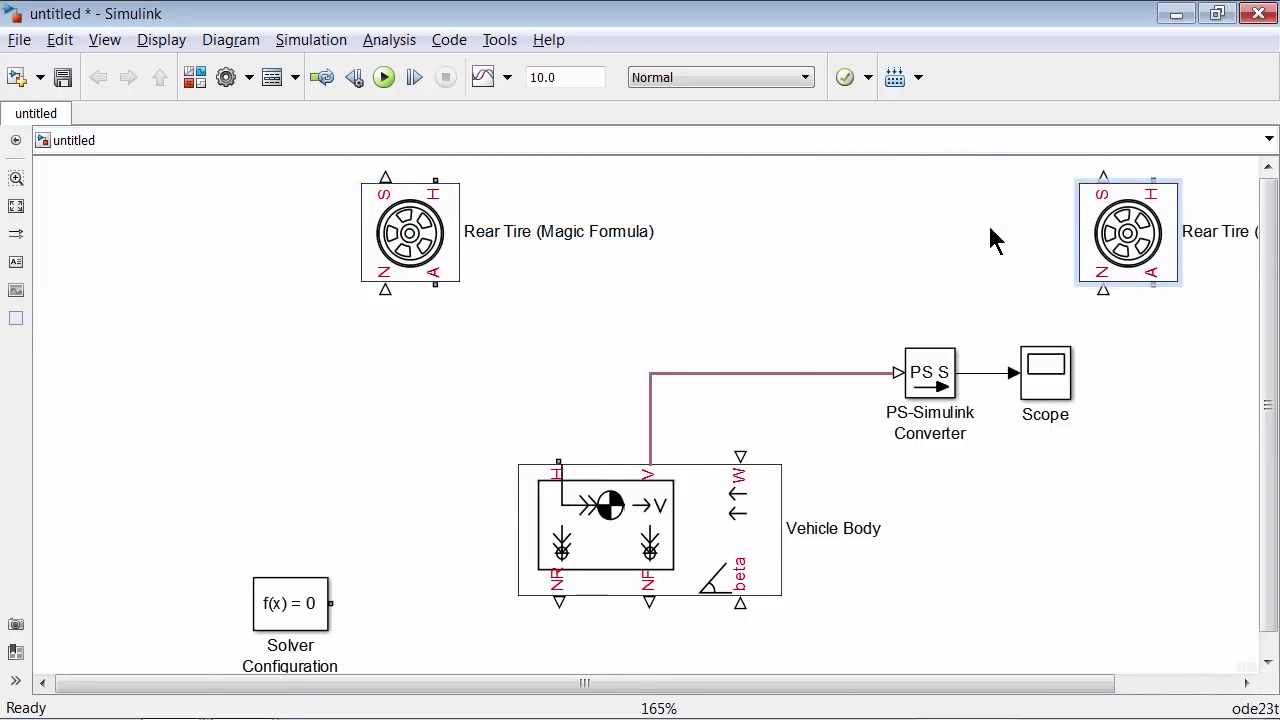
pyautogui.press('space')
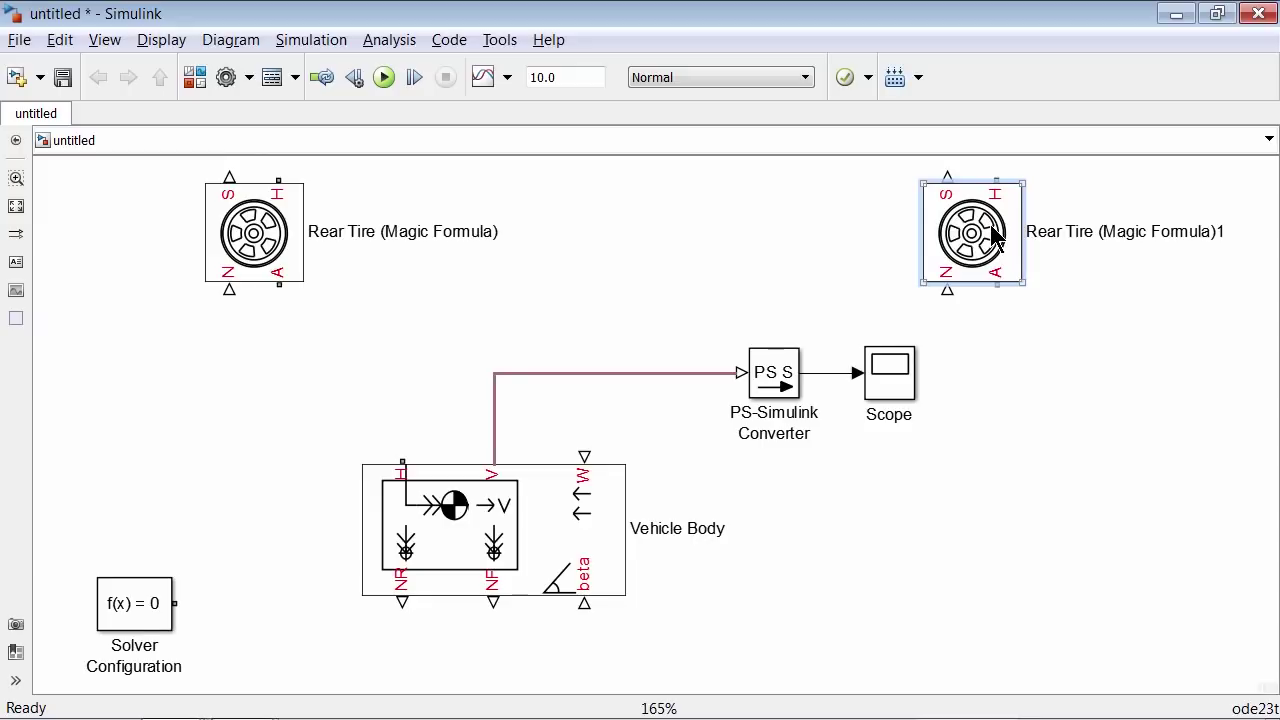
pyautogui.hotkey('ctrl', 'i')
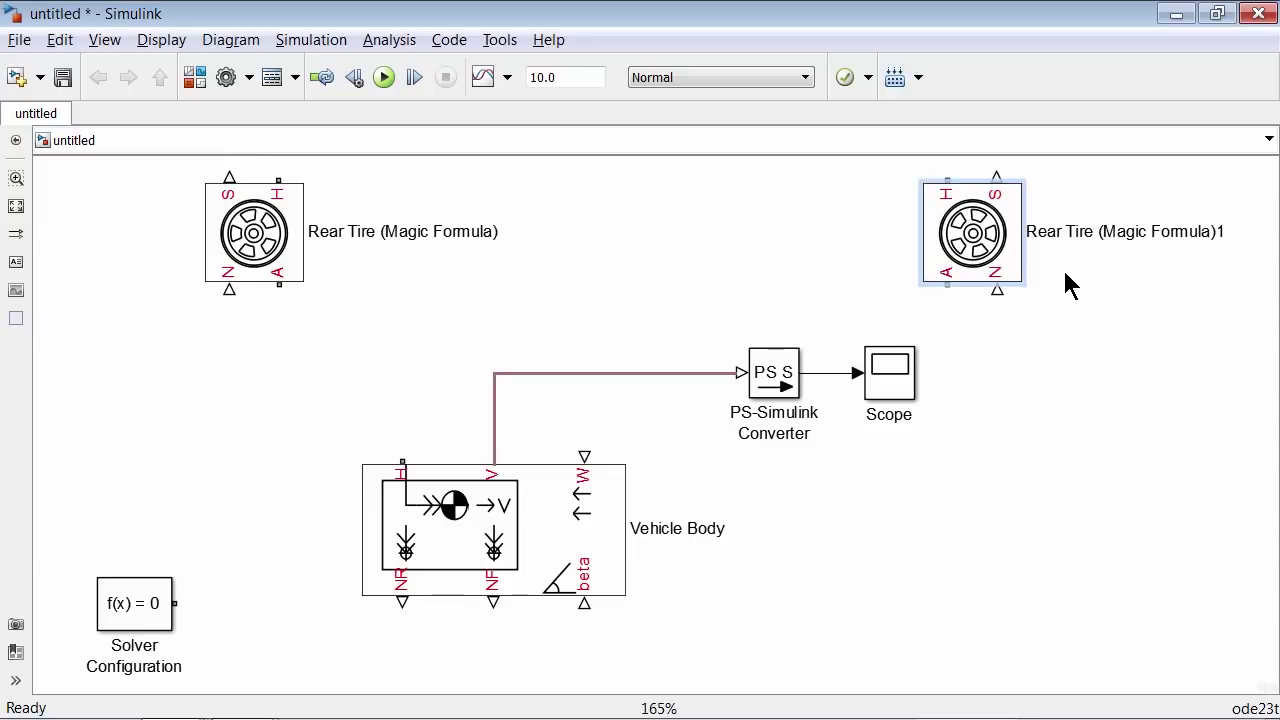
# Step: Rename the copied tire block as Front Tire (Magic Formula)
pyautogui.doubleClick(1040, 233)
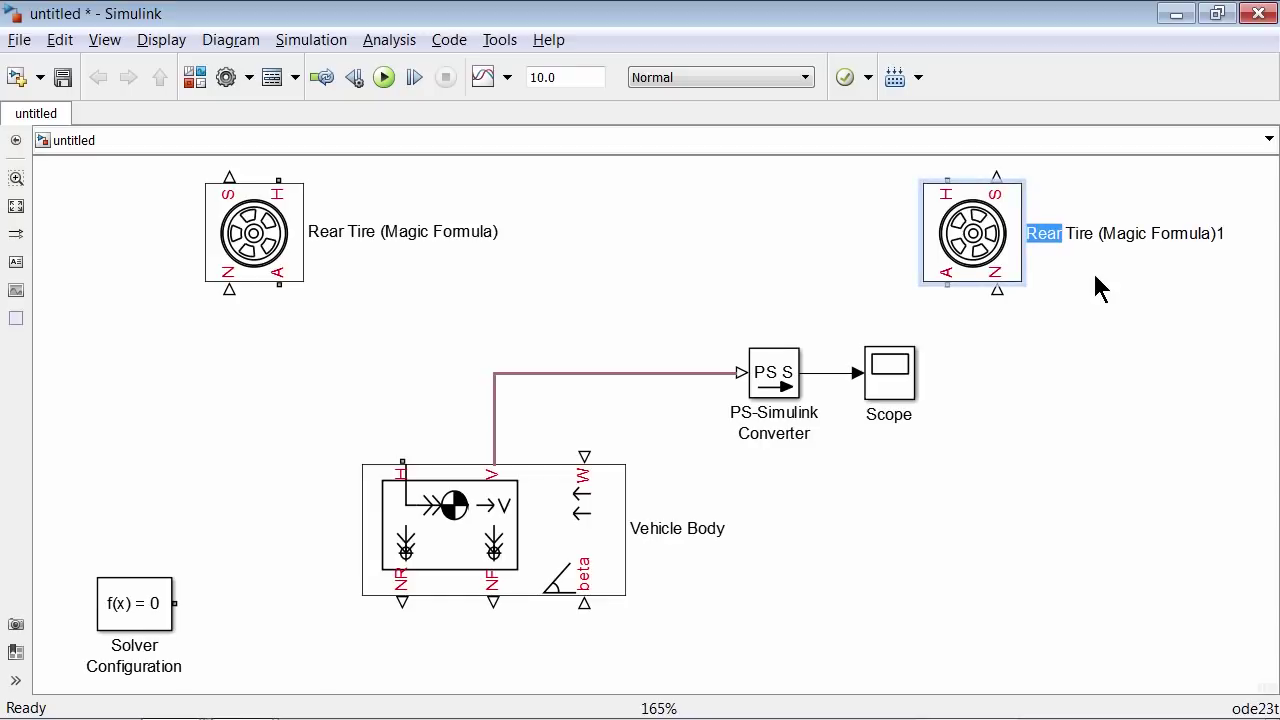
pyautogui.write('Front')
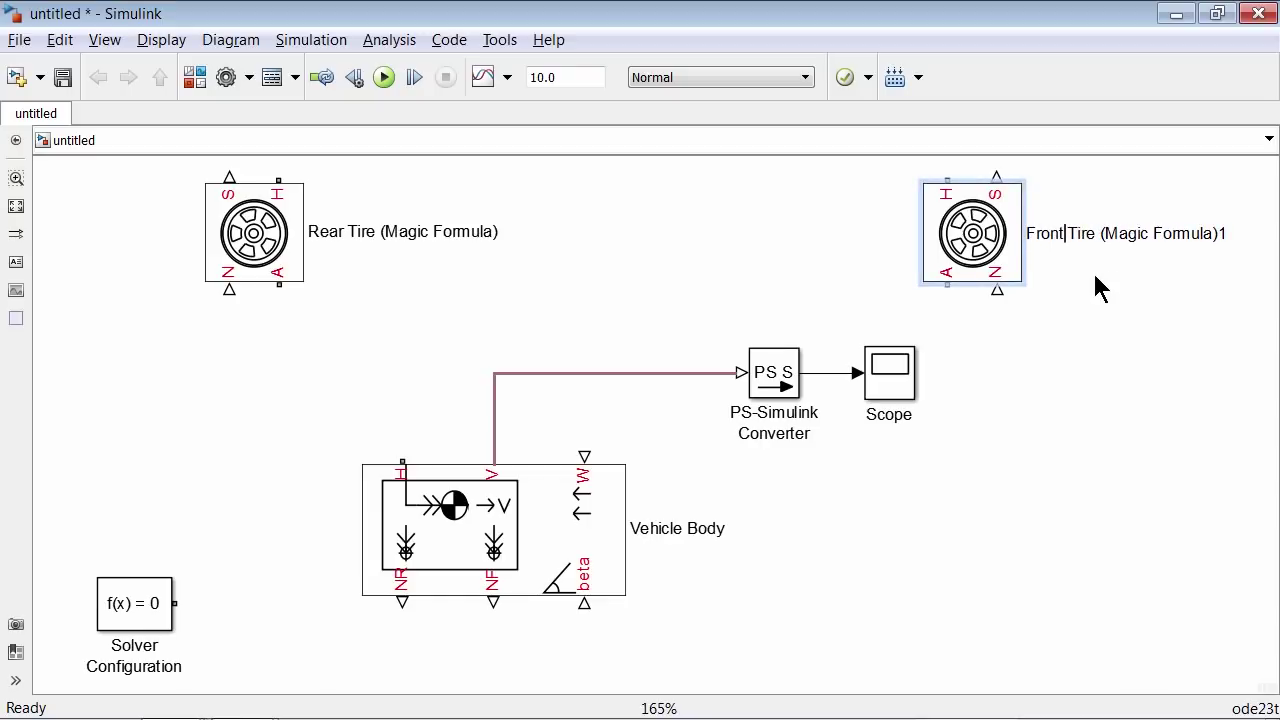
pyautogui.press('End')
pyautogui.press('BackSpace')
pyautogui.click(1080, 380)
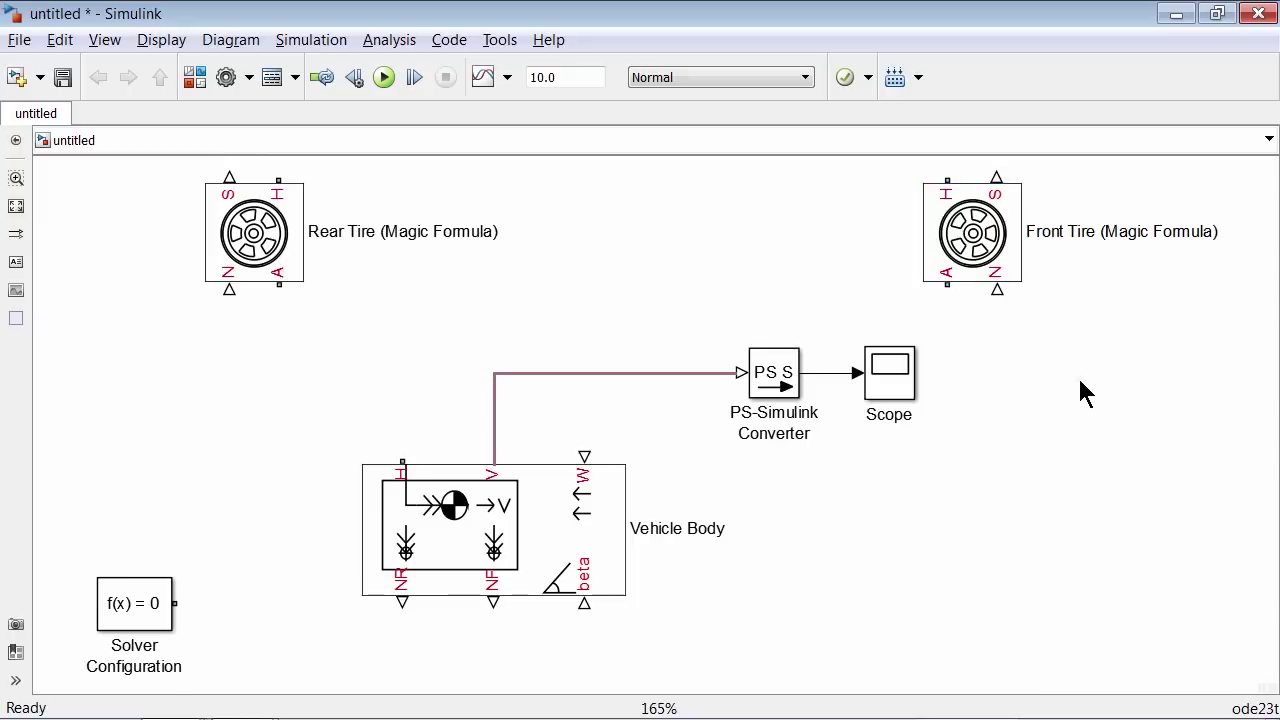
# Step: Move the Rear Tire (Magic Formula) name label to the left side of its block
pyautogui.moveTo(414, 236); pyautogui.dragTo(101, 208)
pyautogui.click(504, 294)
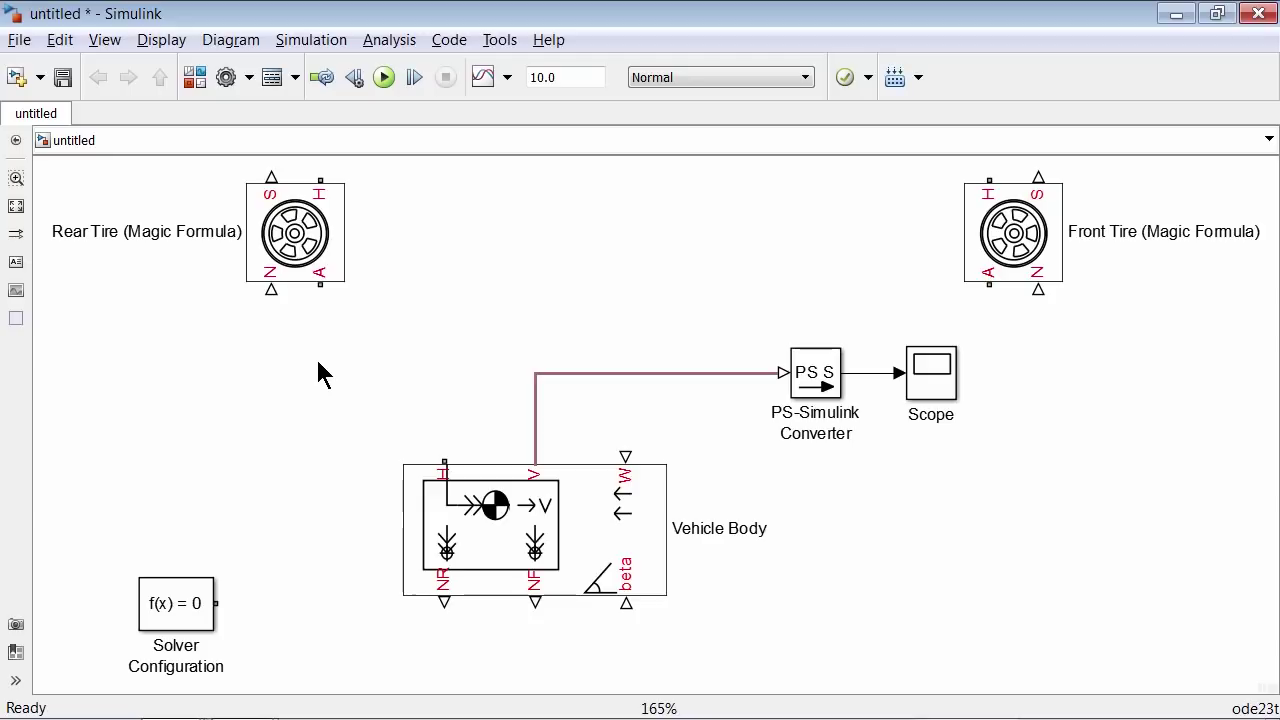
# Step: Connect the rear and front tire N ports to Vehicle Body ports NR and NF, and join both tire H ports to the body's H port
pyautogui.moveTo(271, 290)
pyautogui.mouseDown()
pyautogui.moveTo(343, 562)
pyautogui.moveTo(443, 630)
pyautogui.moveTo(444, 605)
pyautogui.mouseUp()
pyautogui.moveTo(1038, 290); pyautogui.dragTo(535, 565)
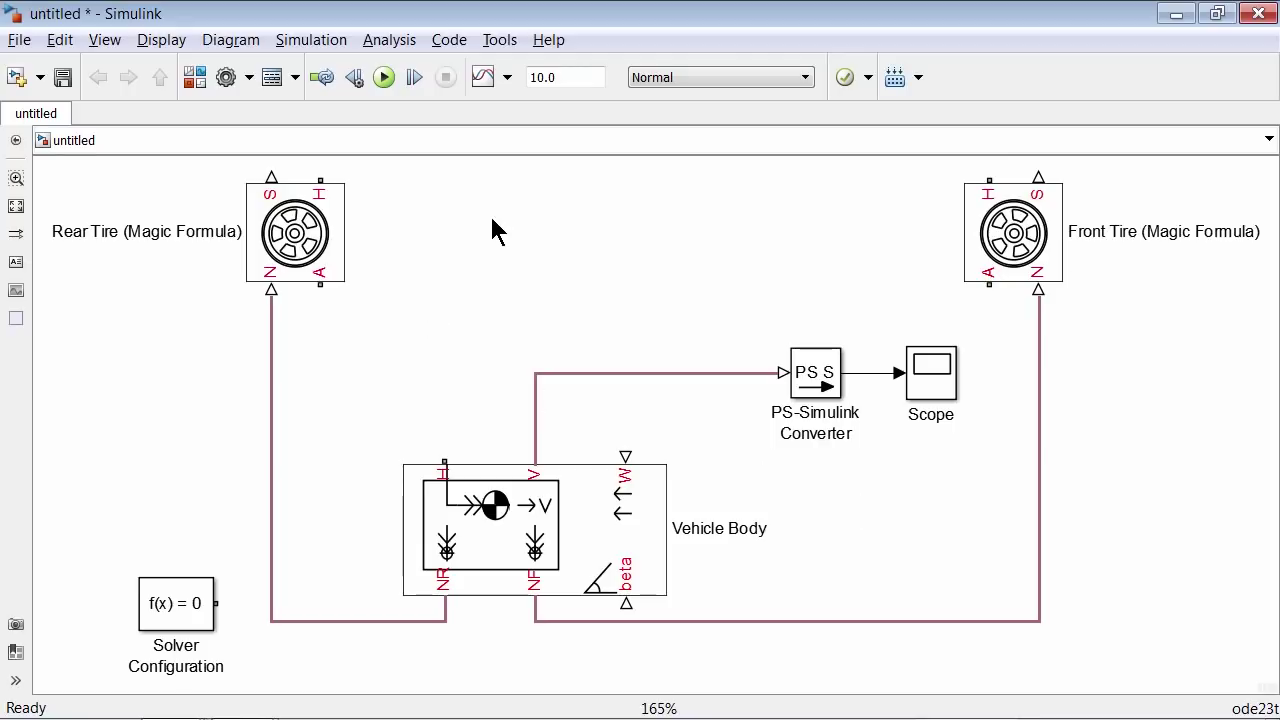
pyautogui.moveTo(321, 182); pyautogui.dragTo(988, 220)
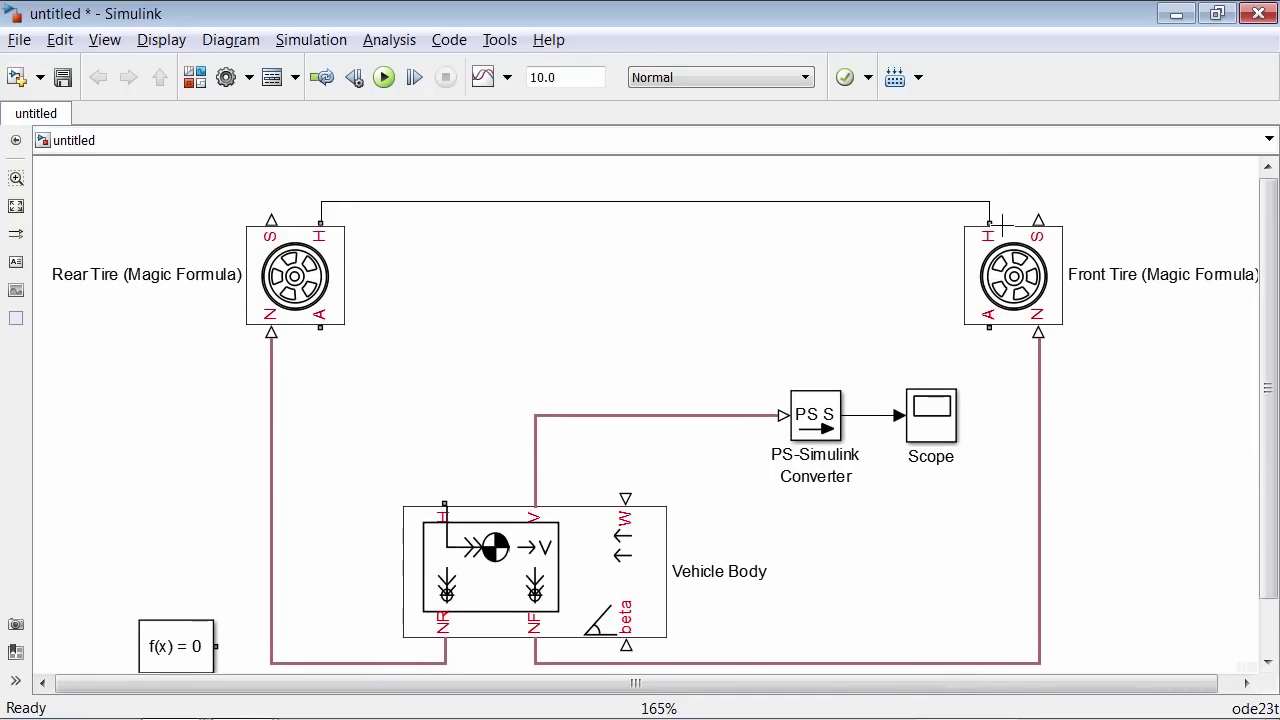
pyautogui.moveTo(446, 500); pyautogui.dragTo(445, 202)
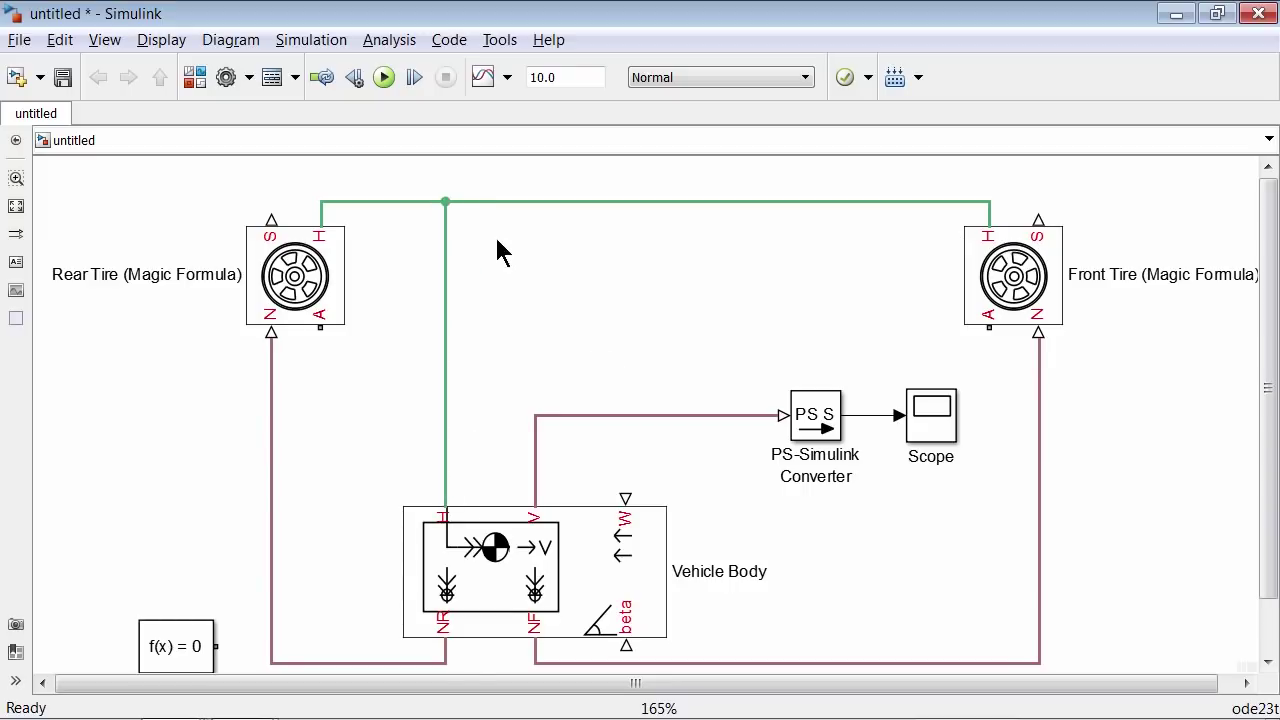
pyautogui.press('space')
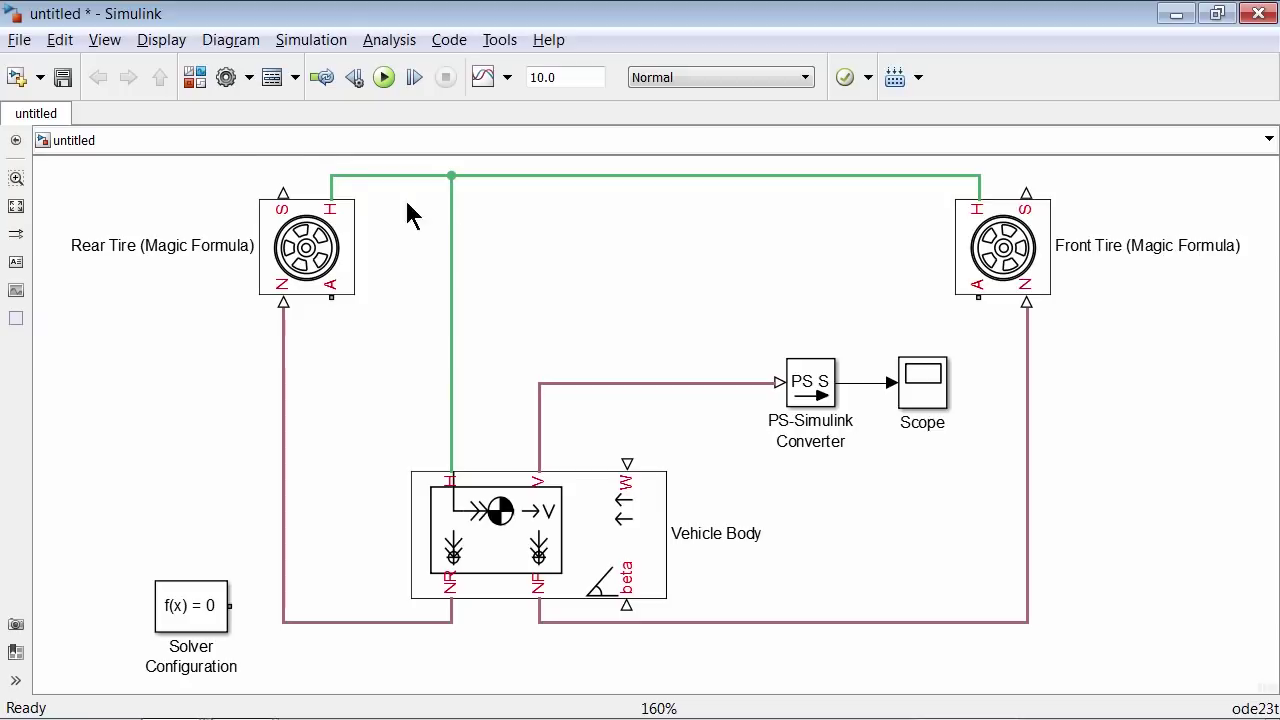
# Step: Add a Rotational Free End block from Foundation Library Rotational Elements to the empty area above the PS-Simulink Converter
pyautogui.click(193, 80)
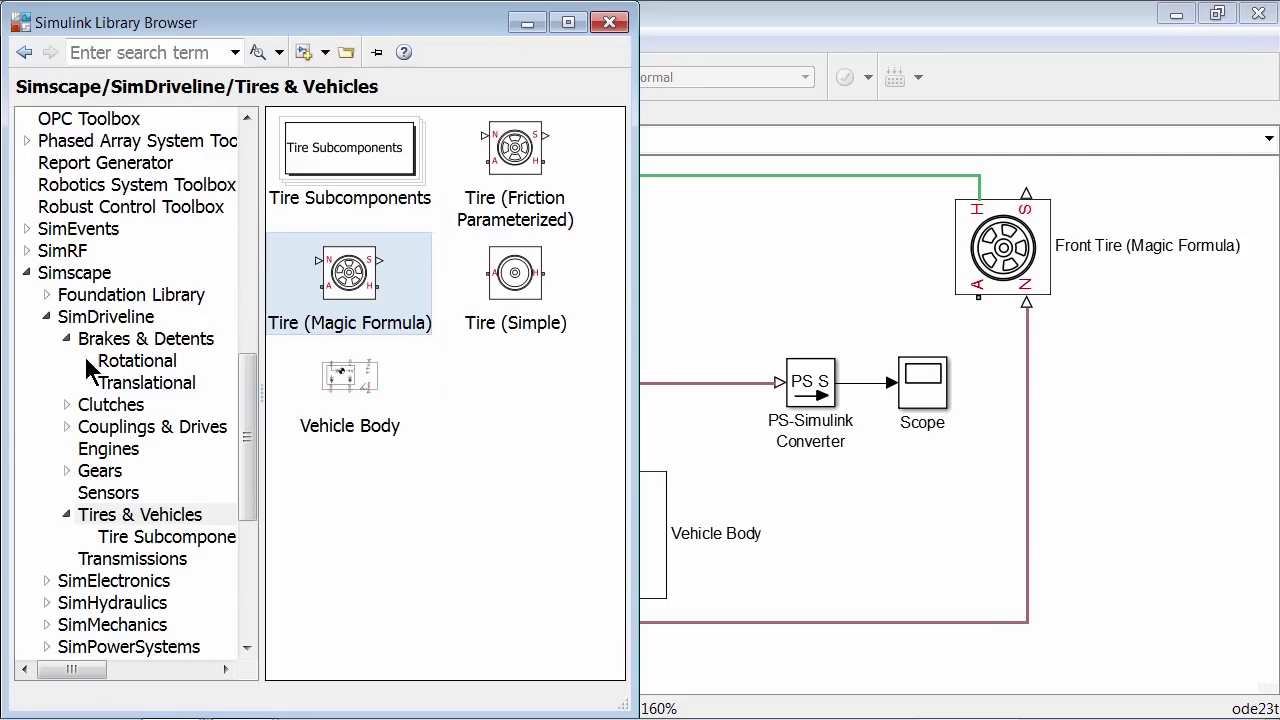
pyautogui.click(47, 294)
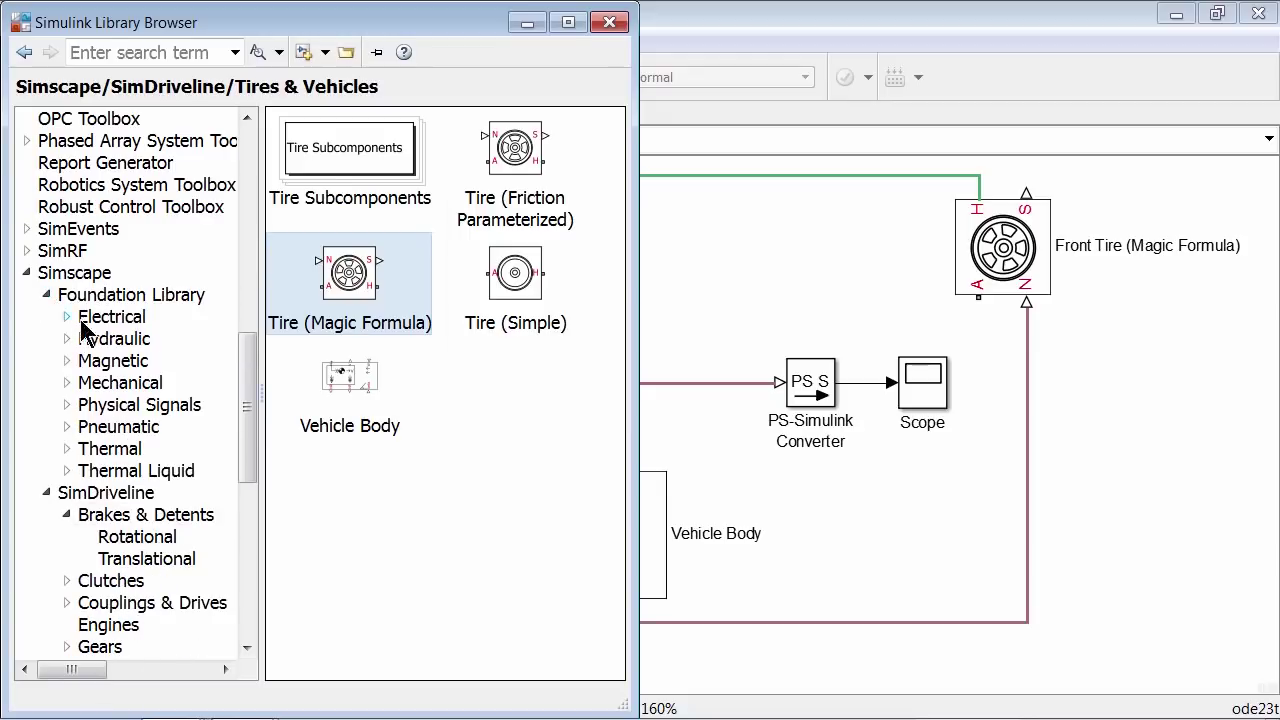
pyautogui.click(66, 384)
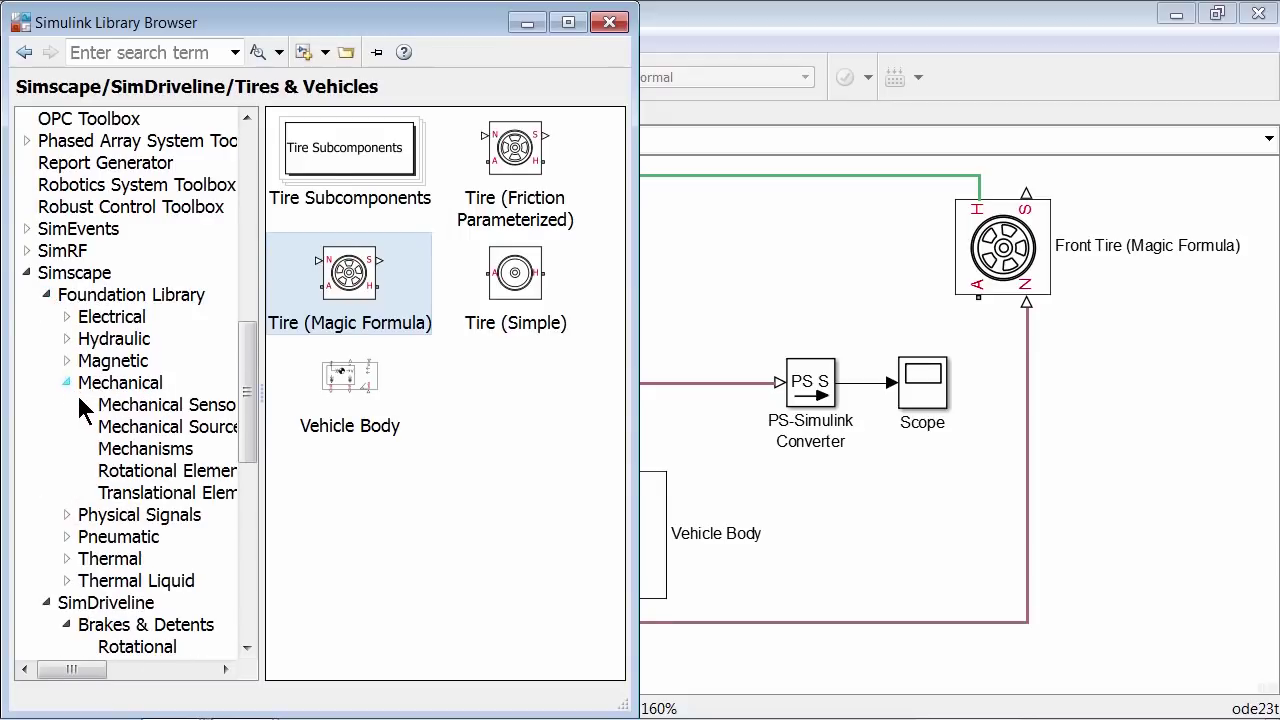
pyautogui.click(168, 474)
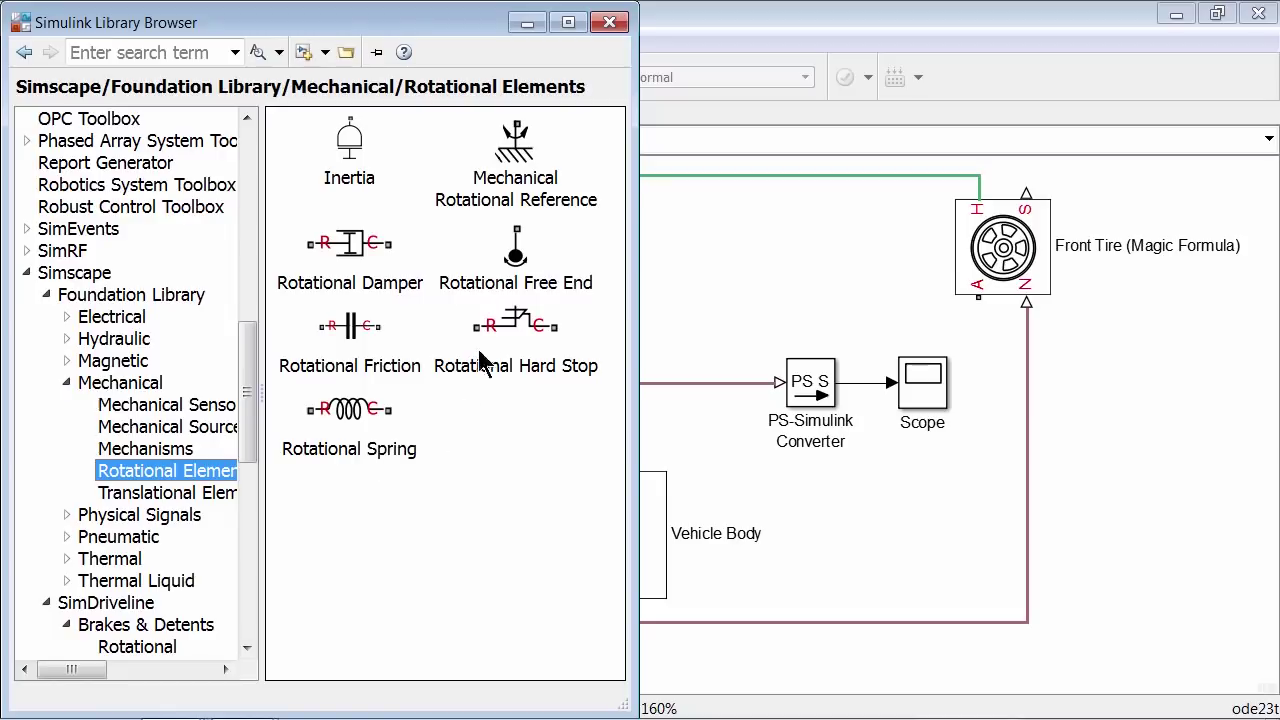
pyautogui.click(512, 262)
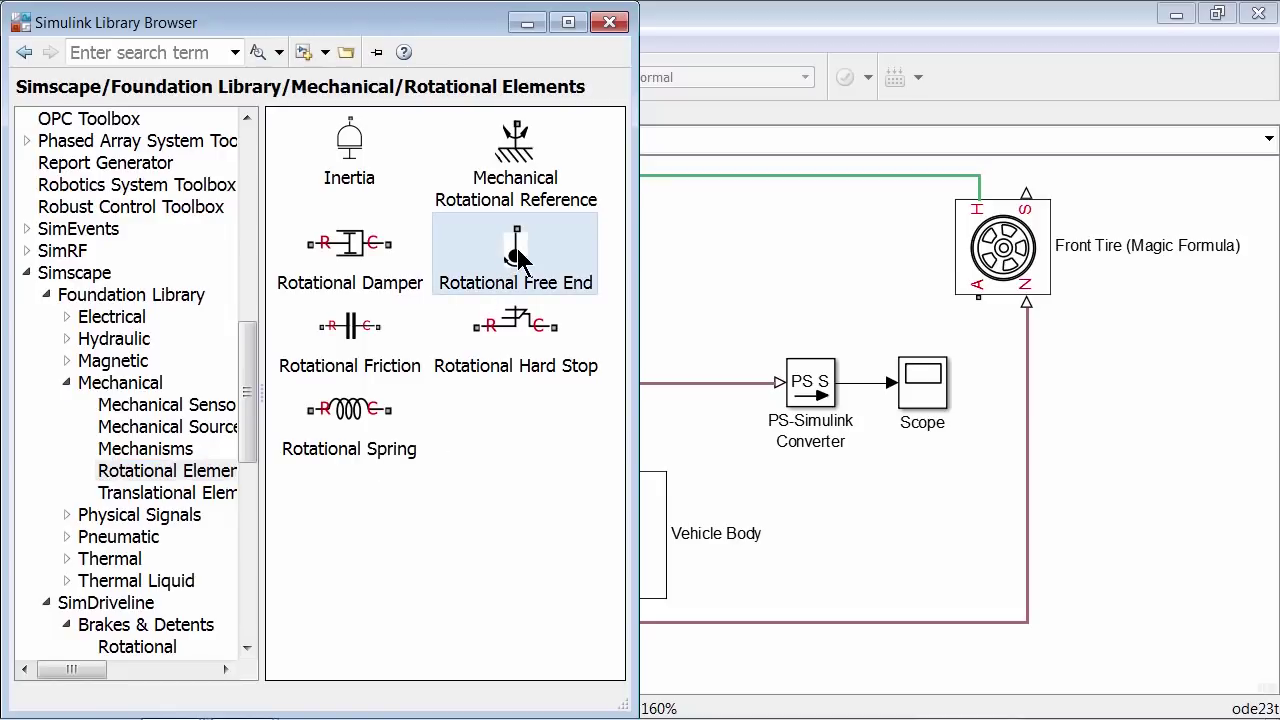
pyautogui.moveTo(514, 262); pyautogui.dragTo(631, 280)
pyautogui.moveTo(720, 297); pyautogui.dragTo(727, 298)
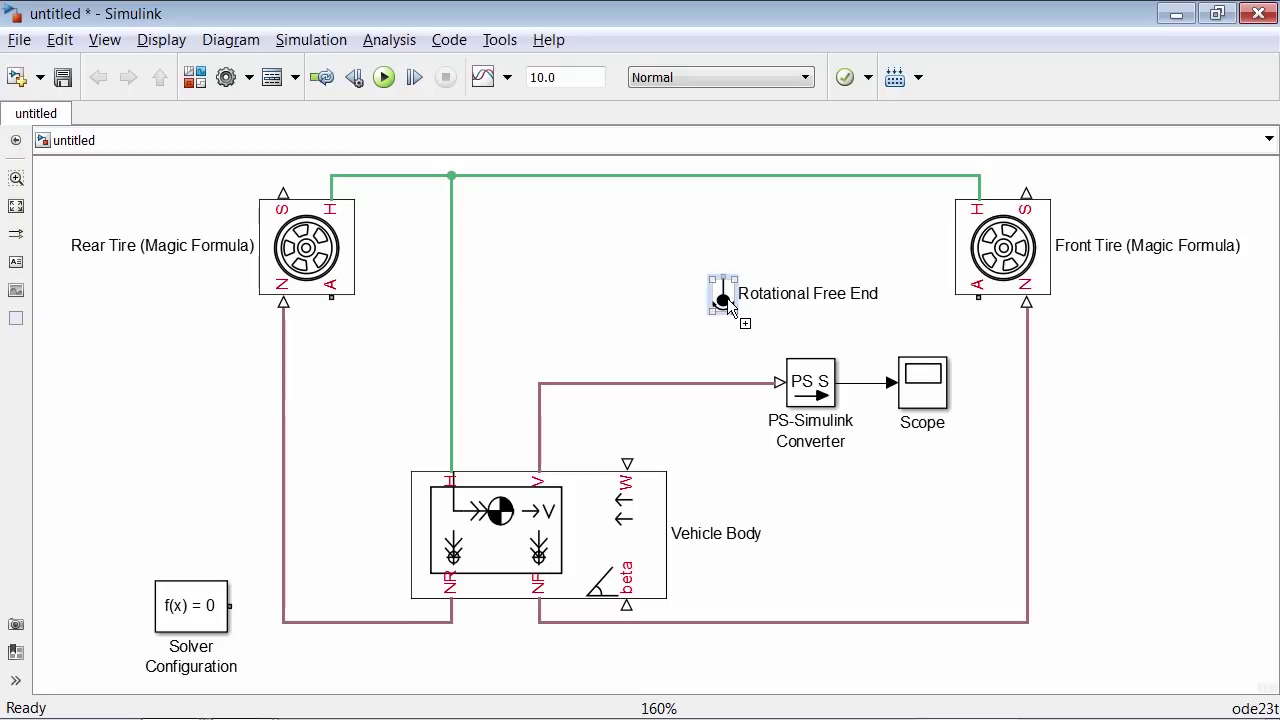
# Step: Hide the block name of the Rotational Free End
pyautogui.rightClick(718, 294)
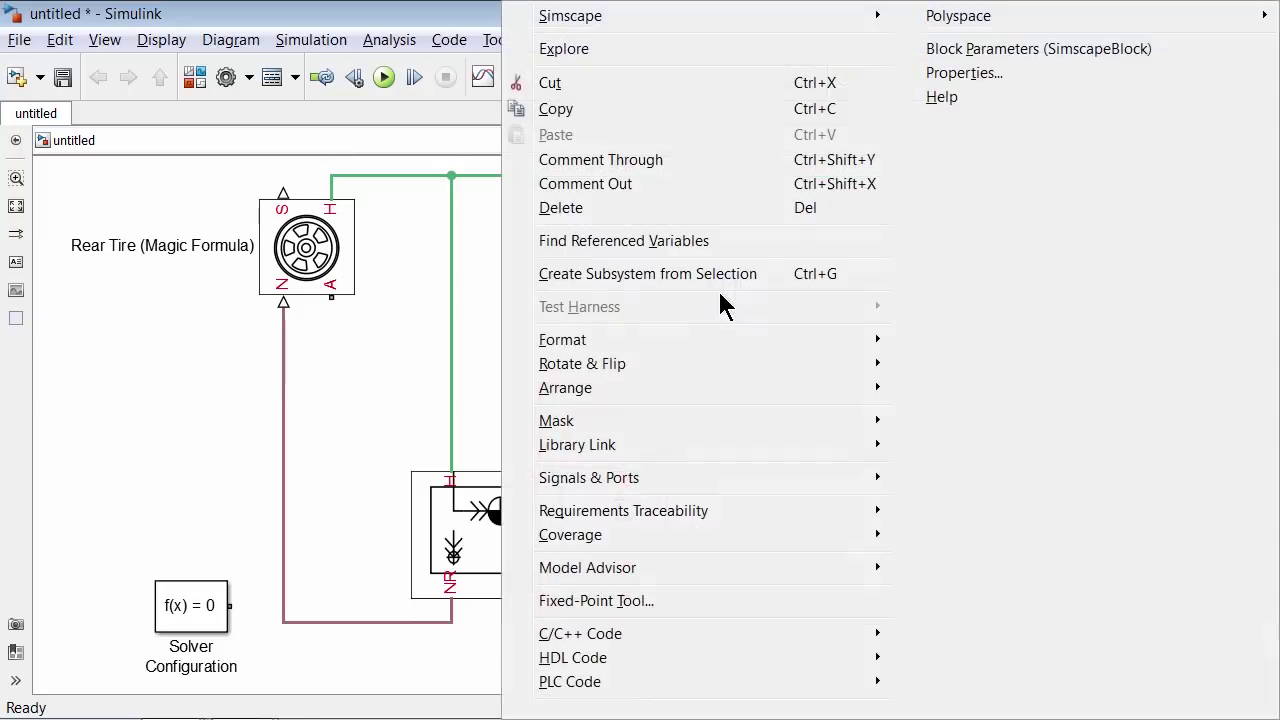
pyautogui.moveTo(714, 338)
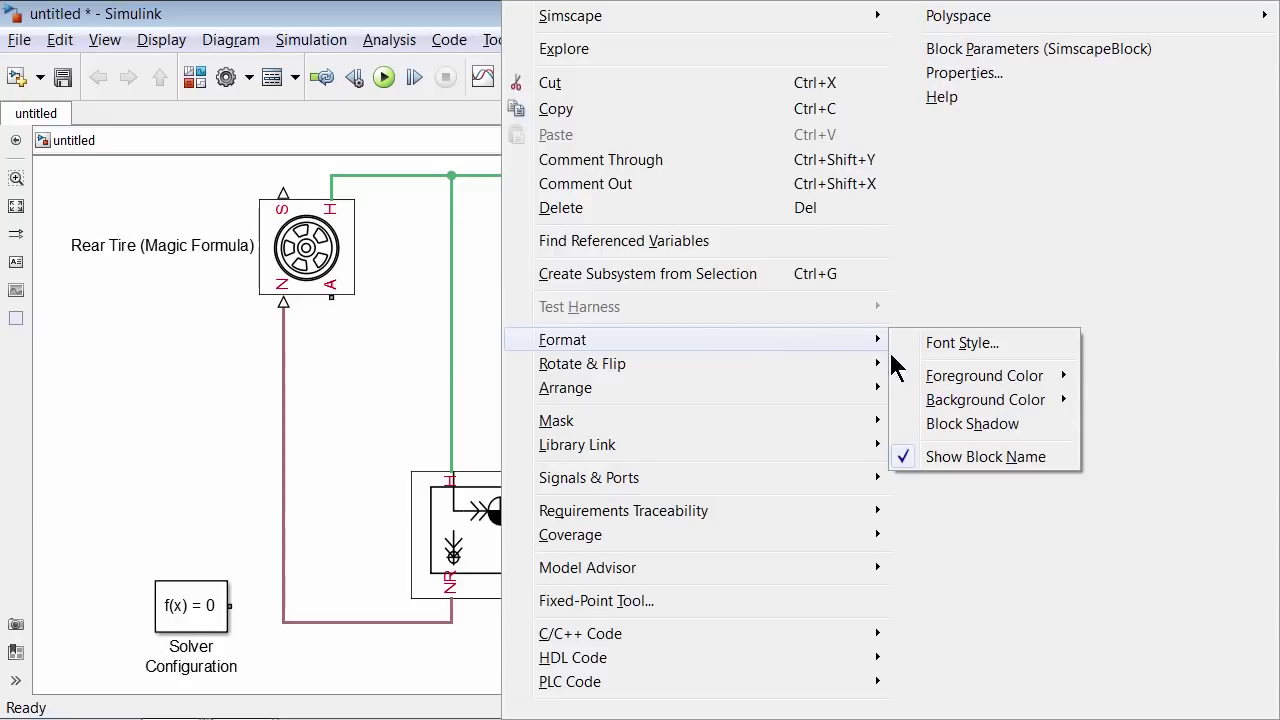
pyautogui.click(948, 446)
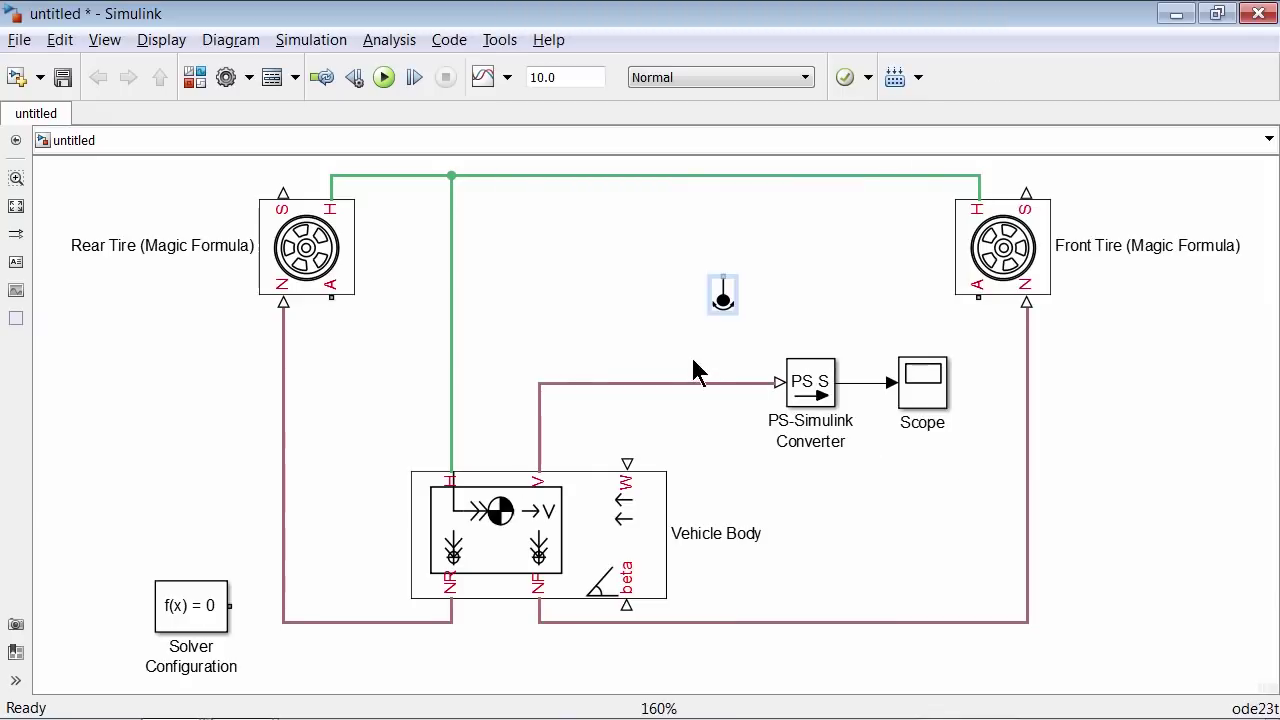
# Step: Attach the Rotational Free End to port A of the Rear Tire, and a copy of it to port A of the Front Tire
pyautogui.moveTo(730, 310); pyautogui.dragTo(331, 300)
pyautogui.click(336, 361)
pyautogui.moveTo(336, 362)
pyautogui.mouseDown()
pyautogui.moveTo(905, 372)
pyautogui.moveTo(983, 362)
pyautogui.moveTo(979, 300)
pyautogui.mouseUp()
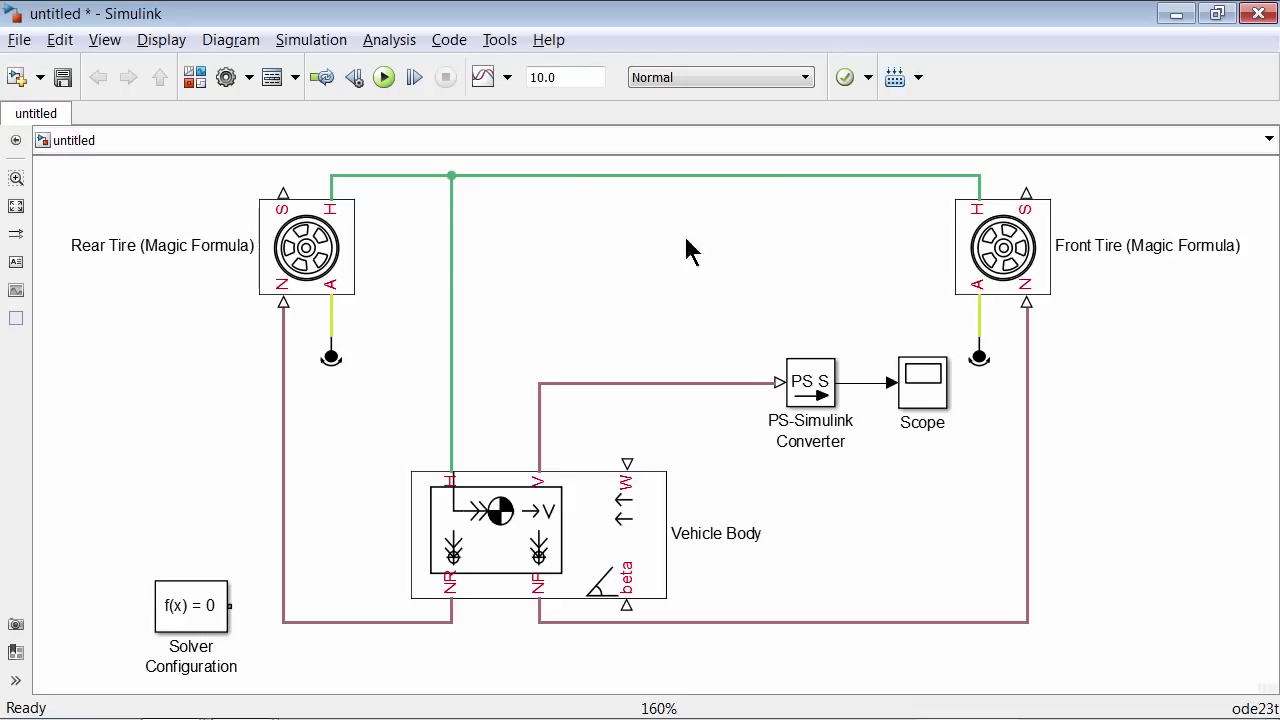
# Step: Add a PS Terminator from the Physical Signals Sinks library and connect it to port S of the Front Tire
pyautogui.click(194, 77)
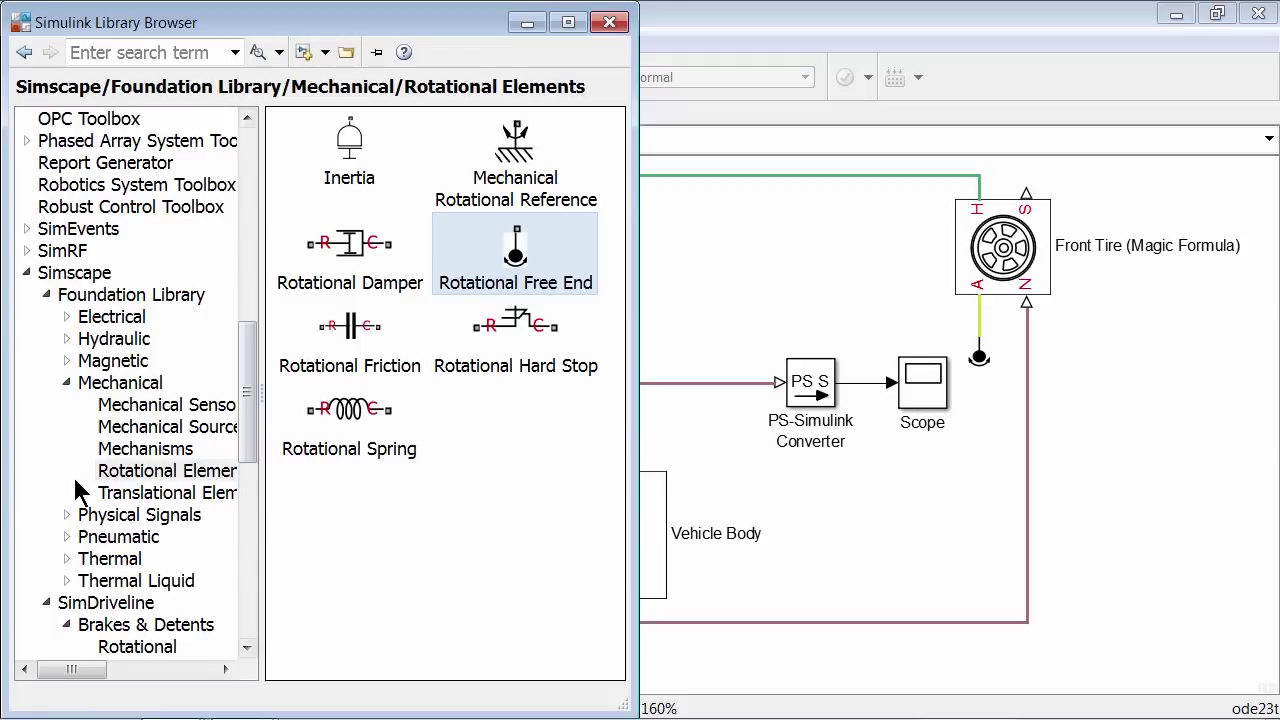
pyautogui.click(67, 514)
pyautogui.scroll(-2, 80, 525)
pyautogui.click(112, 541)
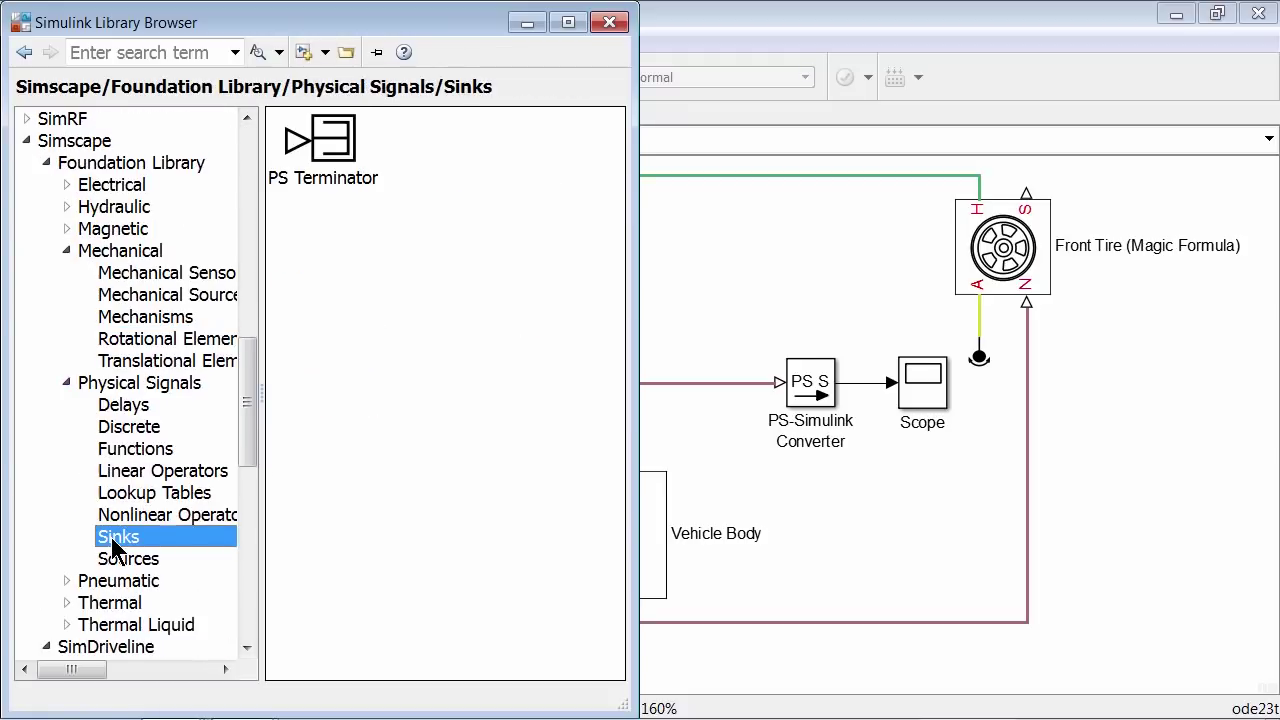
pyautogui.click(328, 150)
pyautogui.moveTo(330, 150); pyautogui.dragTo(1036, 220)
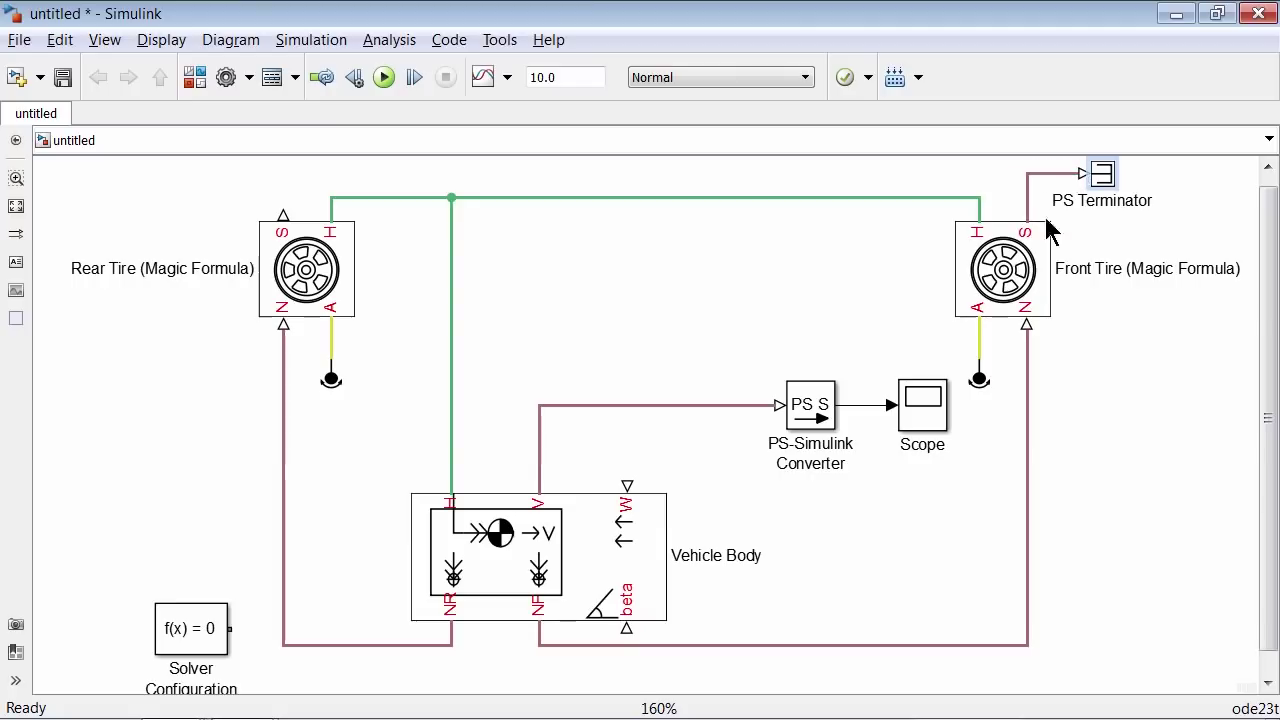
# Step: Copy the PS Terminator above the Rear Tire, flip it horizontally, and connect it to the Rear Tire's S port
pyautogui.click(1105, 180)
pyautogui.moveTo(1105, 180); pyautogui.dragTo(214, 173)
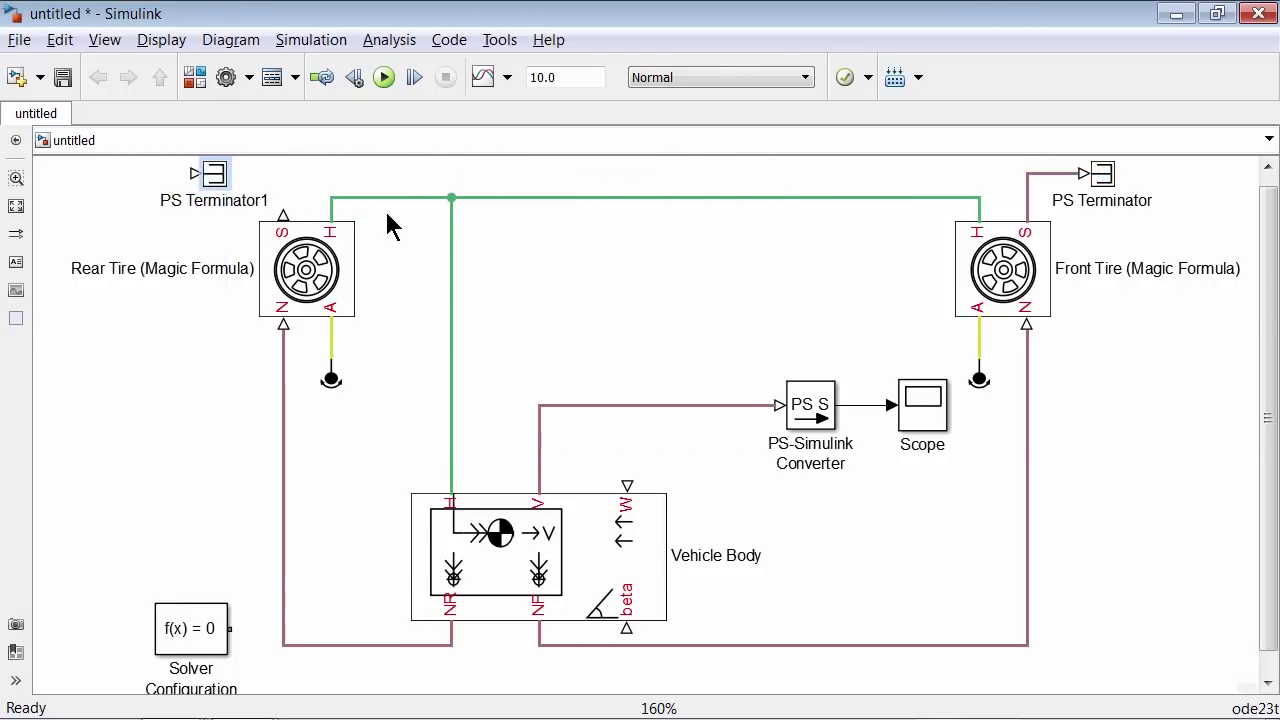
pyautogui.hotkey('ctrl', 'i')
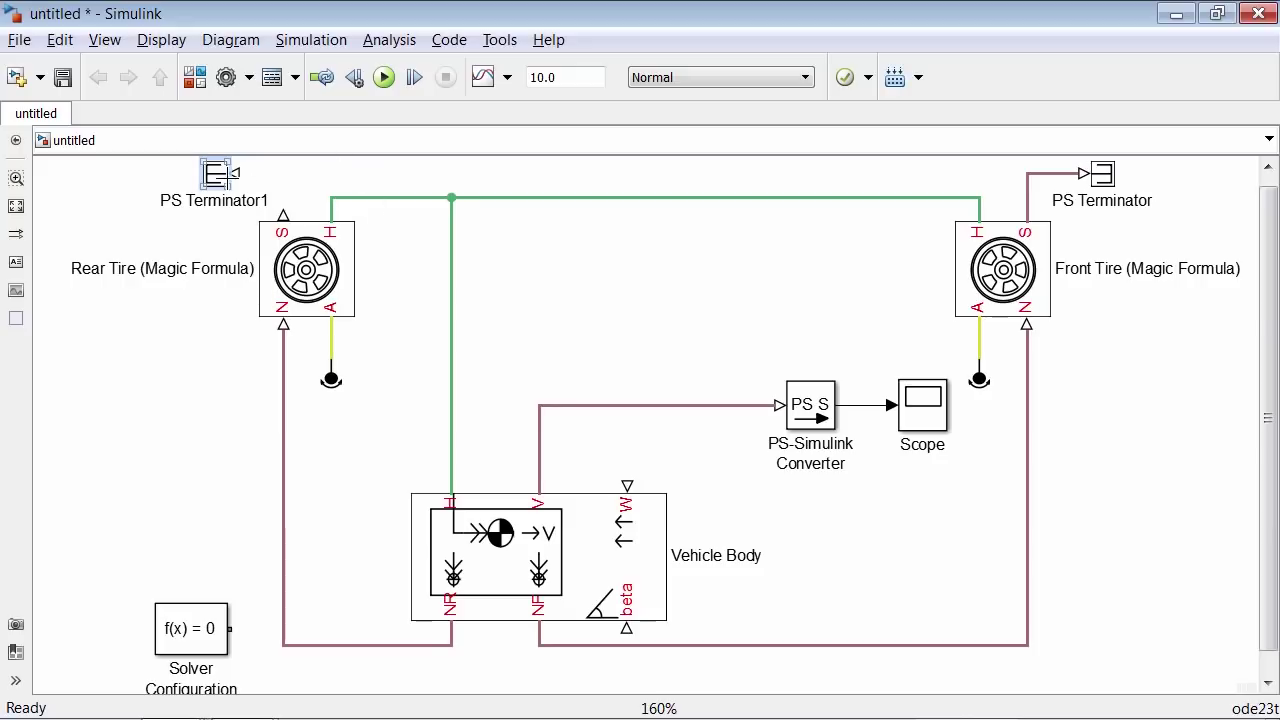
pyautogui.moveTo(232, 174)
pyautogui.mouseDown()
pyautogui.moveTo(268, 172)
pyautogui.moveTo(322, 250)
pyautogui.mouseUp()
pyautogui.click(386, 263)
pyautogui.press('space')
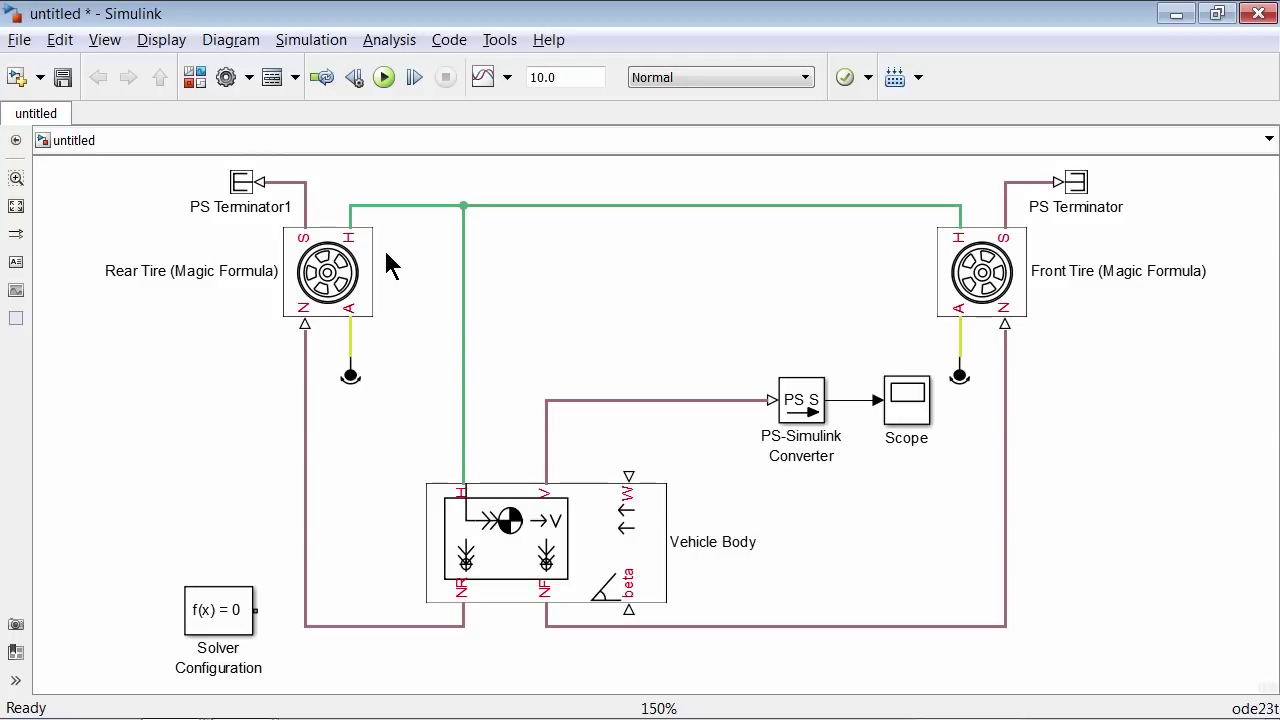
# Step: Connect the Solver Configuration block to the line between the Rear Tire's N port and Vehicle Body port NR
pyautogui.click(249, 618)
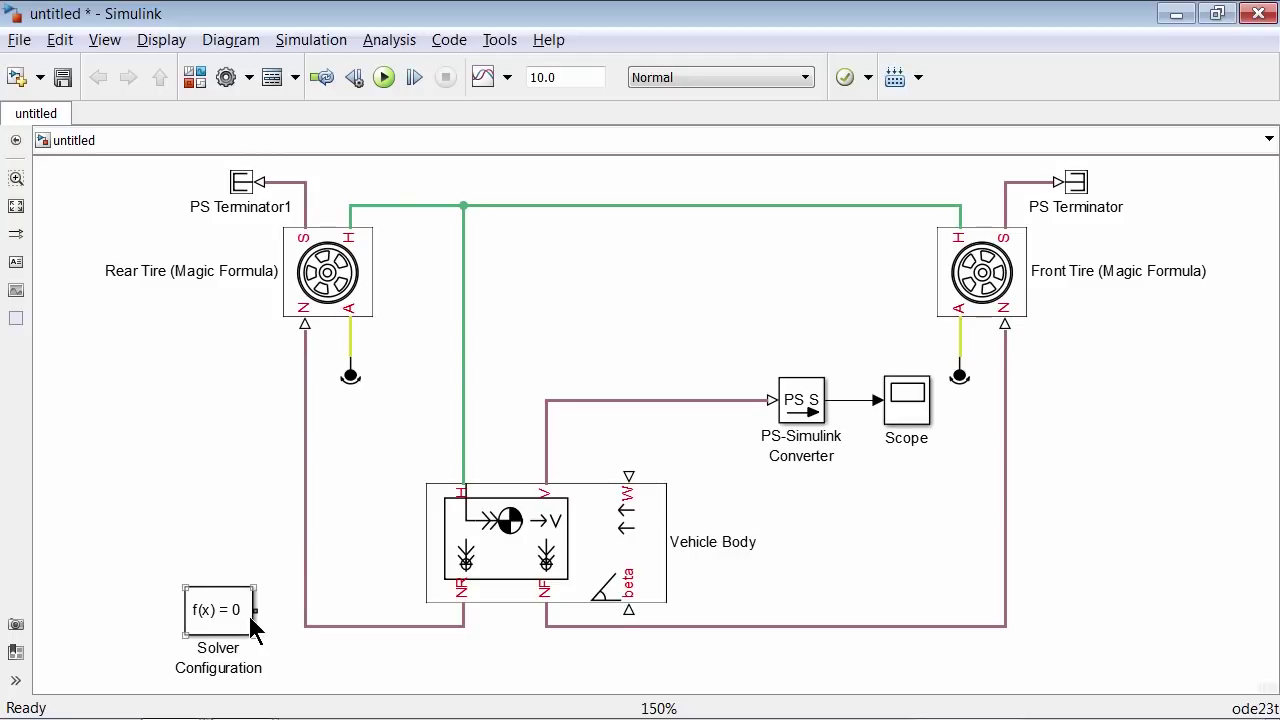
pyautogui.moveTo(255, 610); pyautogui.dragTo(305, 610)
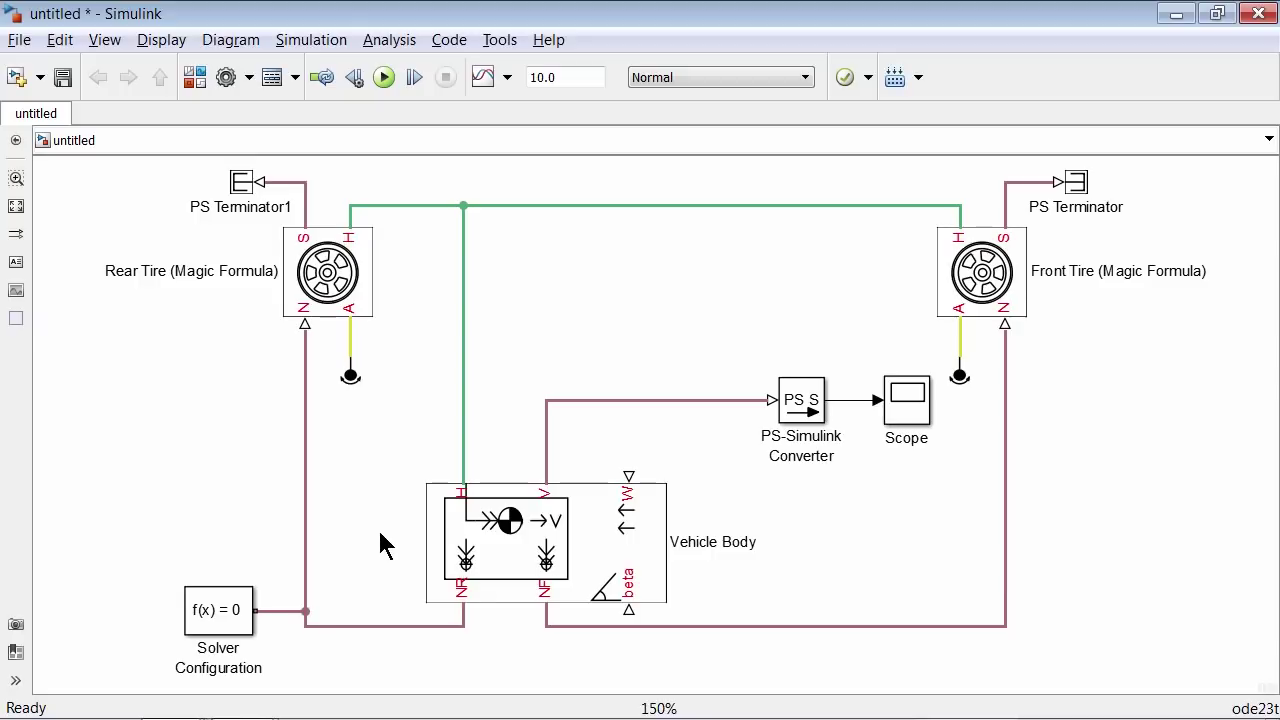
# Step: Switch to MATLAB and run the car_tire_data.m script to load the vehicle and tire variables into the workspace
pyautogui.hotkey('alt', 'Tab')
pyautogui.hotkey('alt', 'Tab')
pyautogui.hotkey('alt', 'Tab')
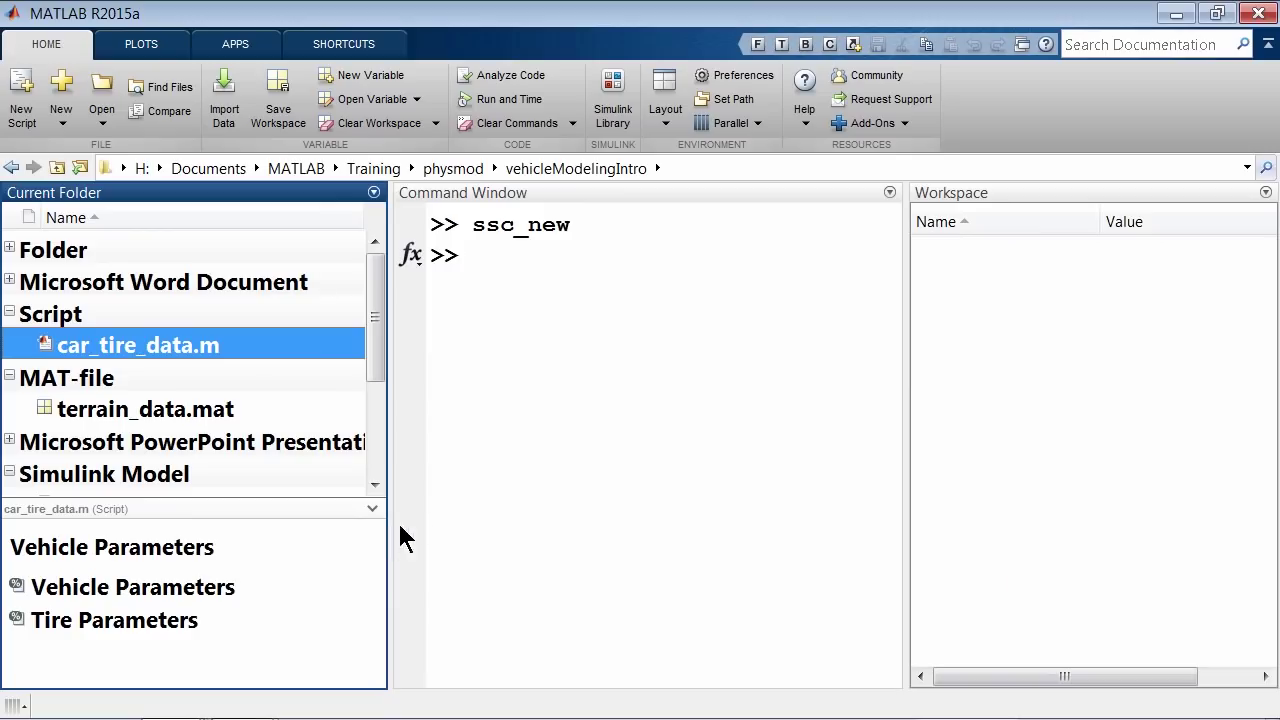
pyautogui.rightClick(138, 341)
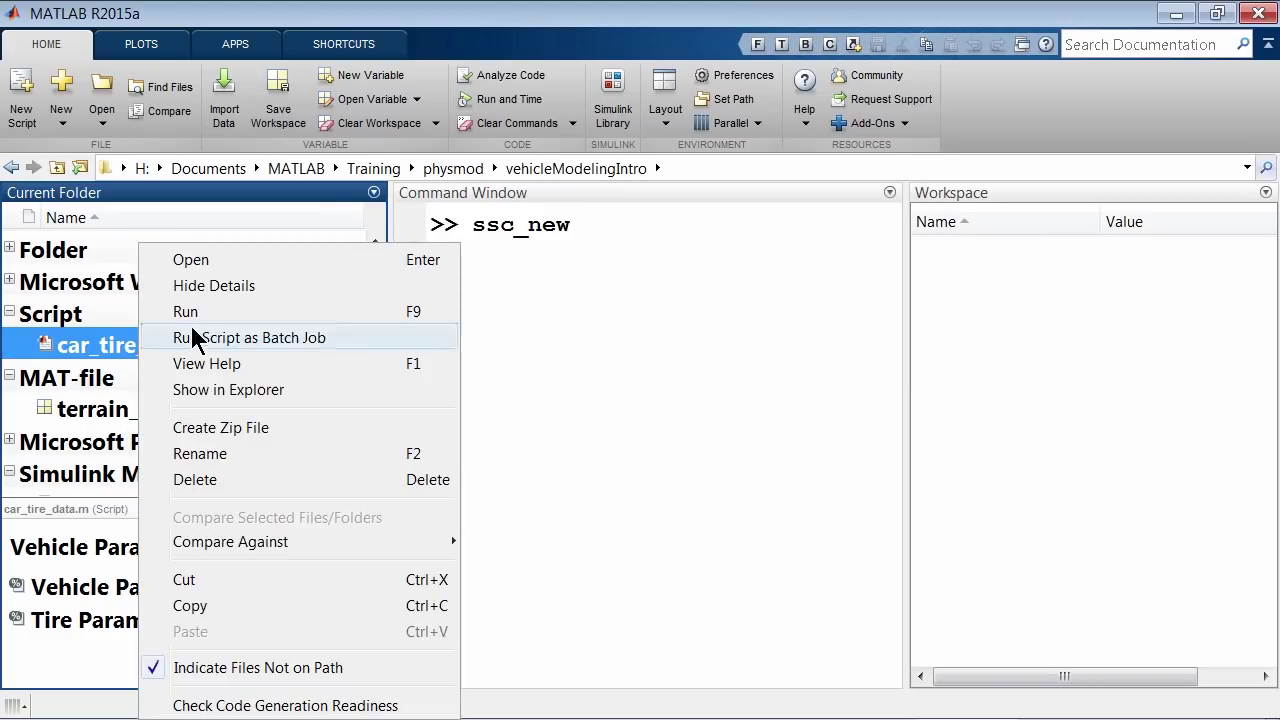
pyautogui.click(200, 316)
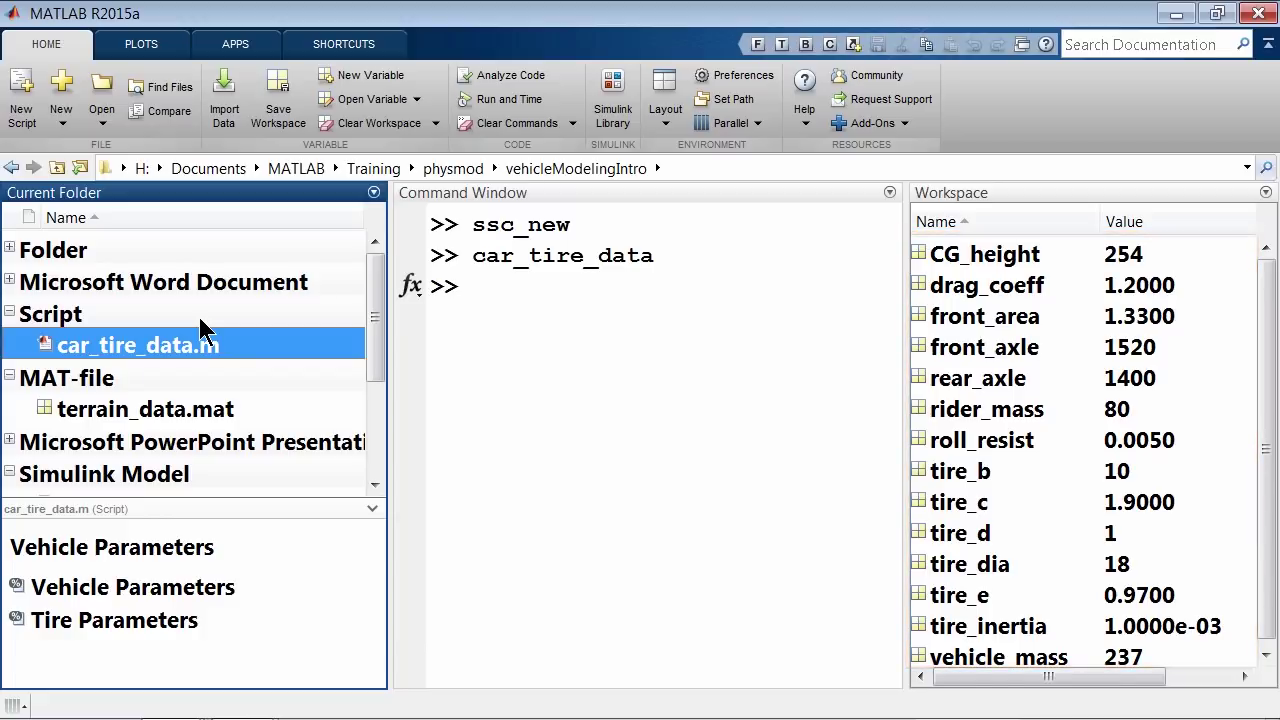
# Step: Return to the Simulink model, run the simulation, and examine the vehicle velocity in the Scope
pyautogui.hotkey('alt', 'Tab')
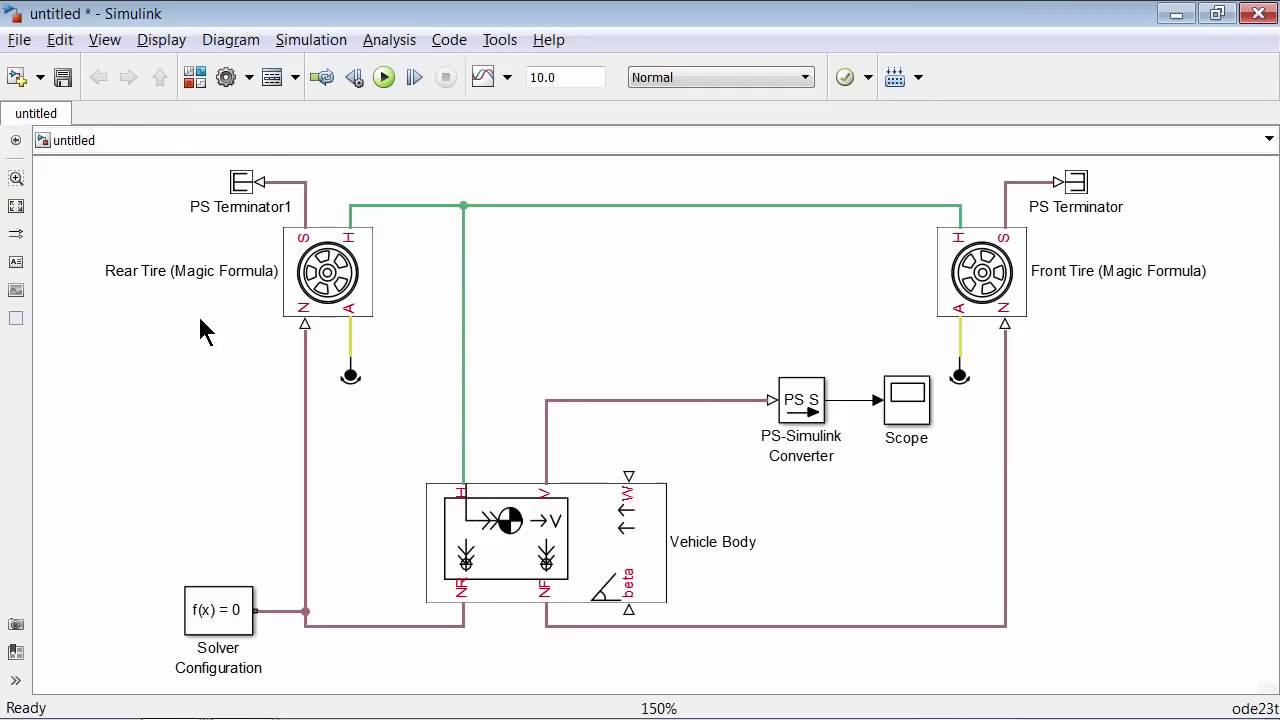
pyautogui.click(382, 78)
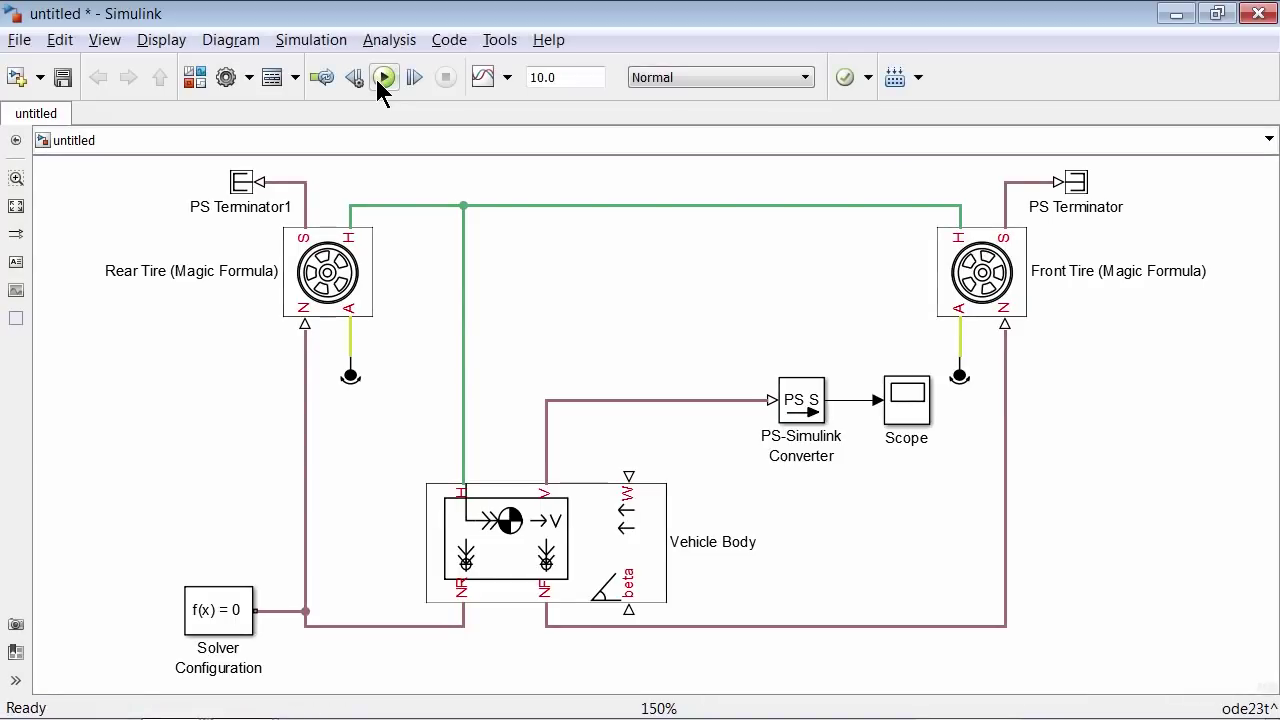
pyautogui.click(909, 401)
pyautogui.doubleClick(909, 401)
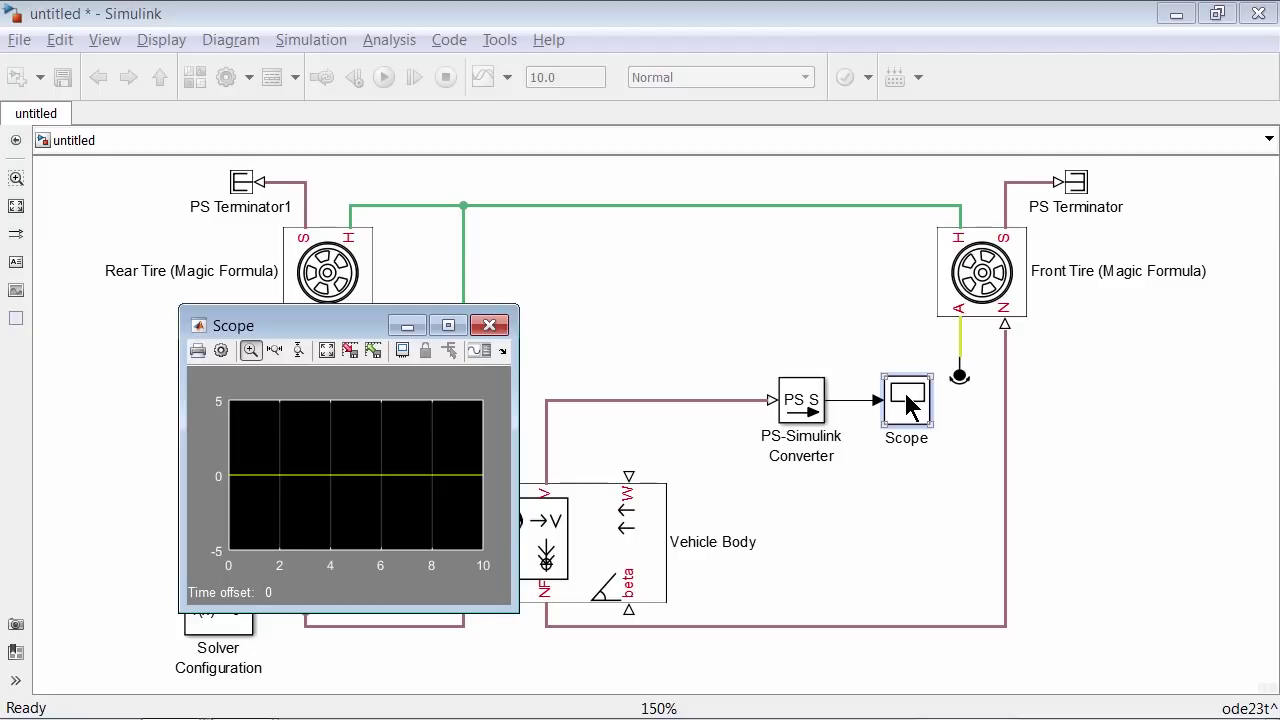
pyautogui.click(820, 316)
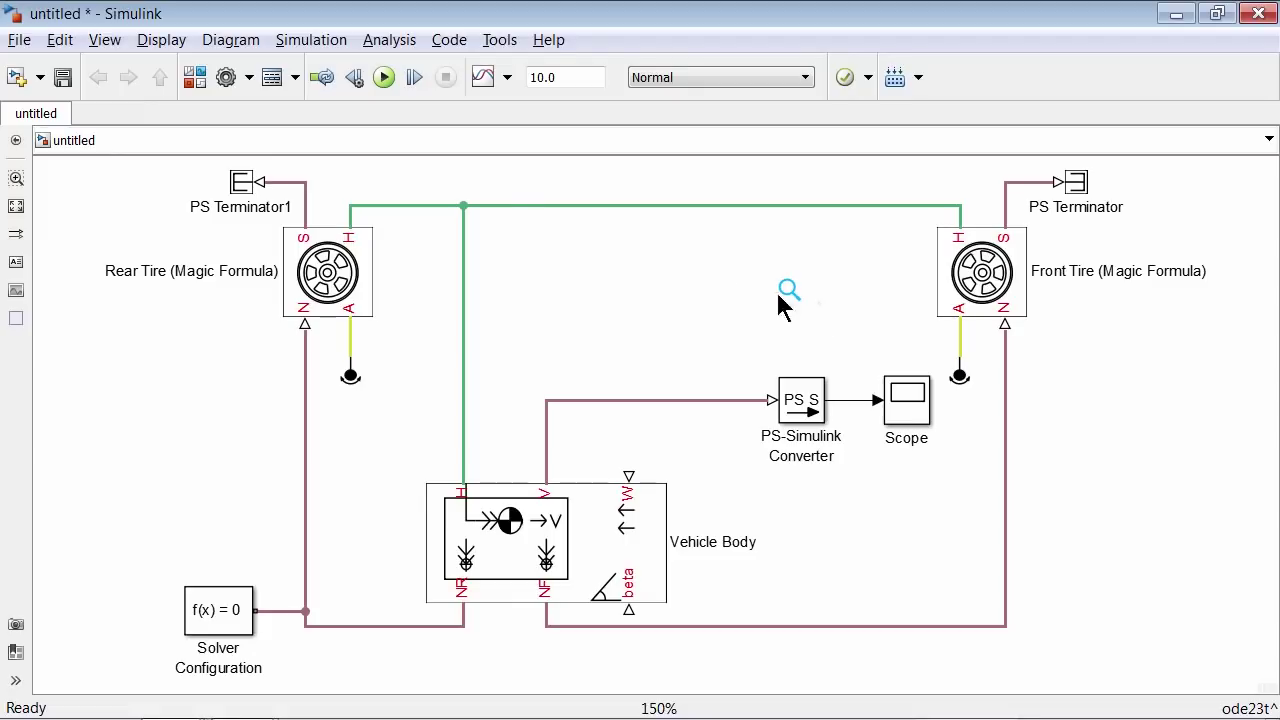
# Step: Add a PS Constant block from the Physical Signals Sources library to the right of Vehicle Body and rename it Wind
pyautogui.click(190, 80)
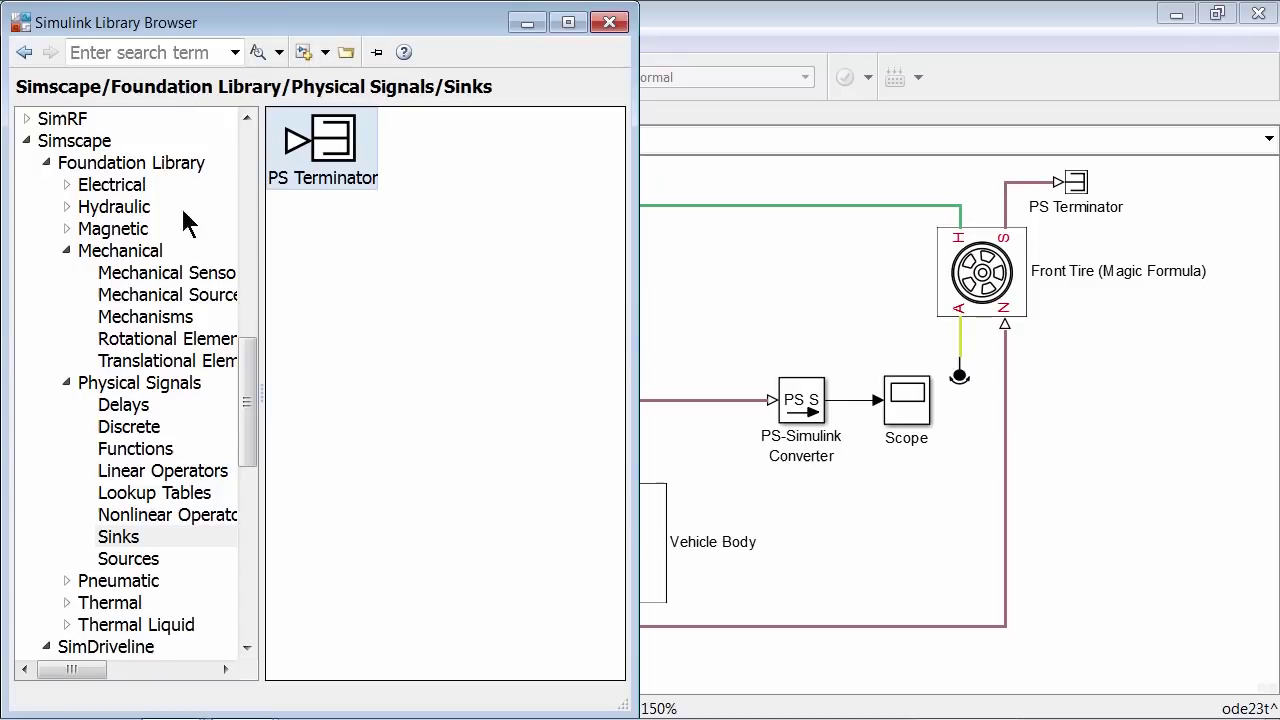
pyautogui.click(133, 382)
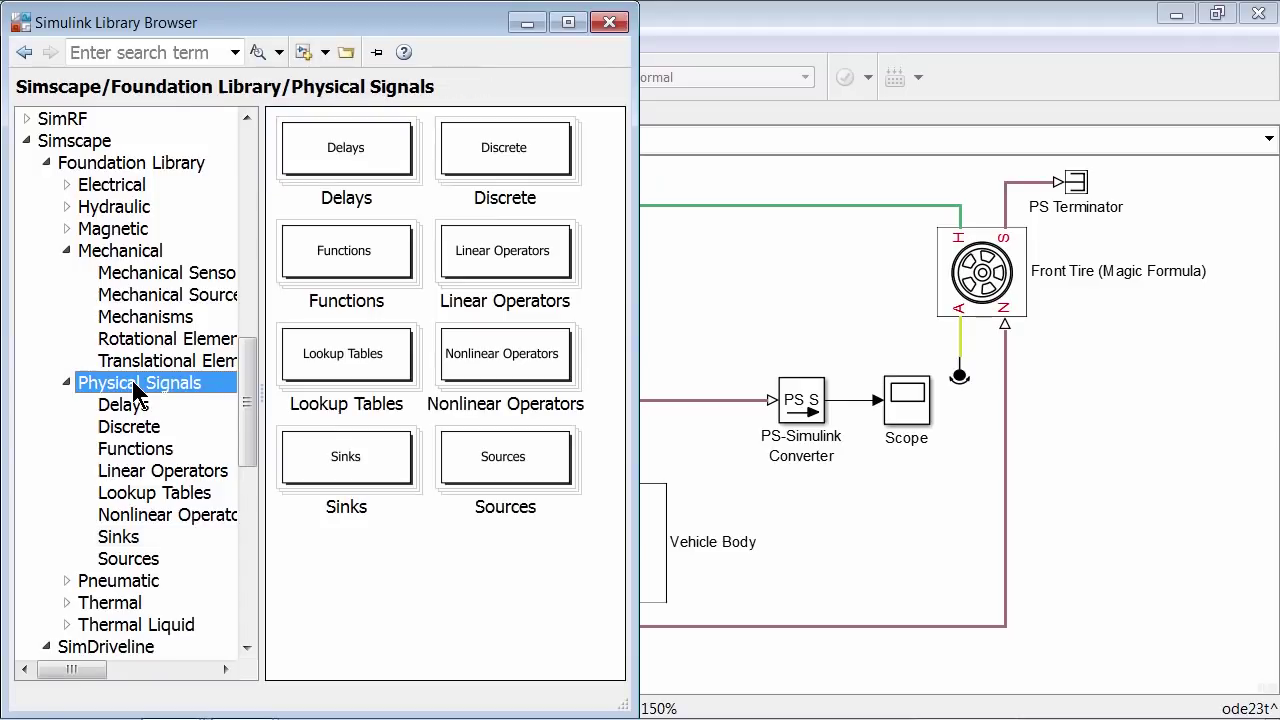
pyautogui.click(148, 562)
pyautogui.click(506, 144)
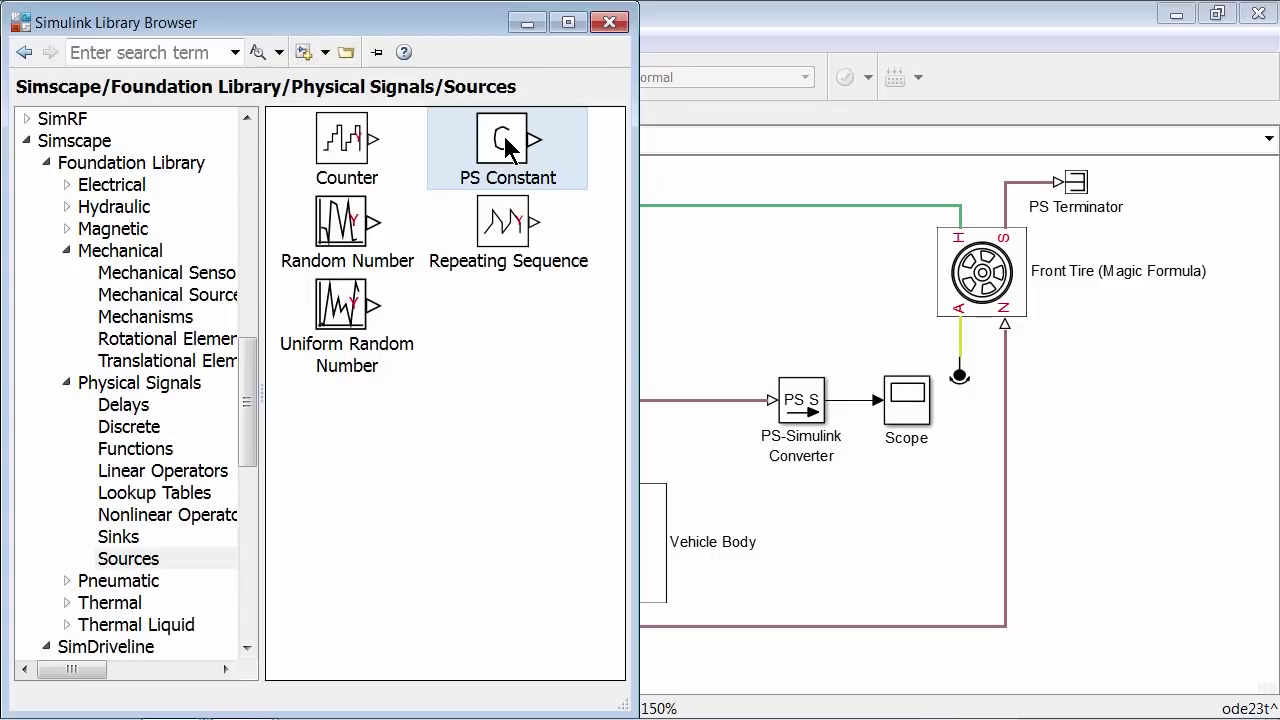
pyautogui.moveTo(506, 144); pyautogui.dragTo(866, 566)
pyautogui.doubleClick(850, 570)
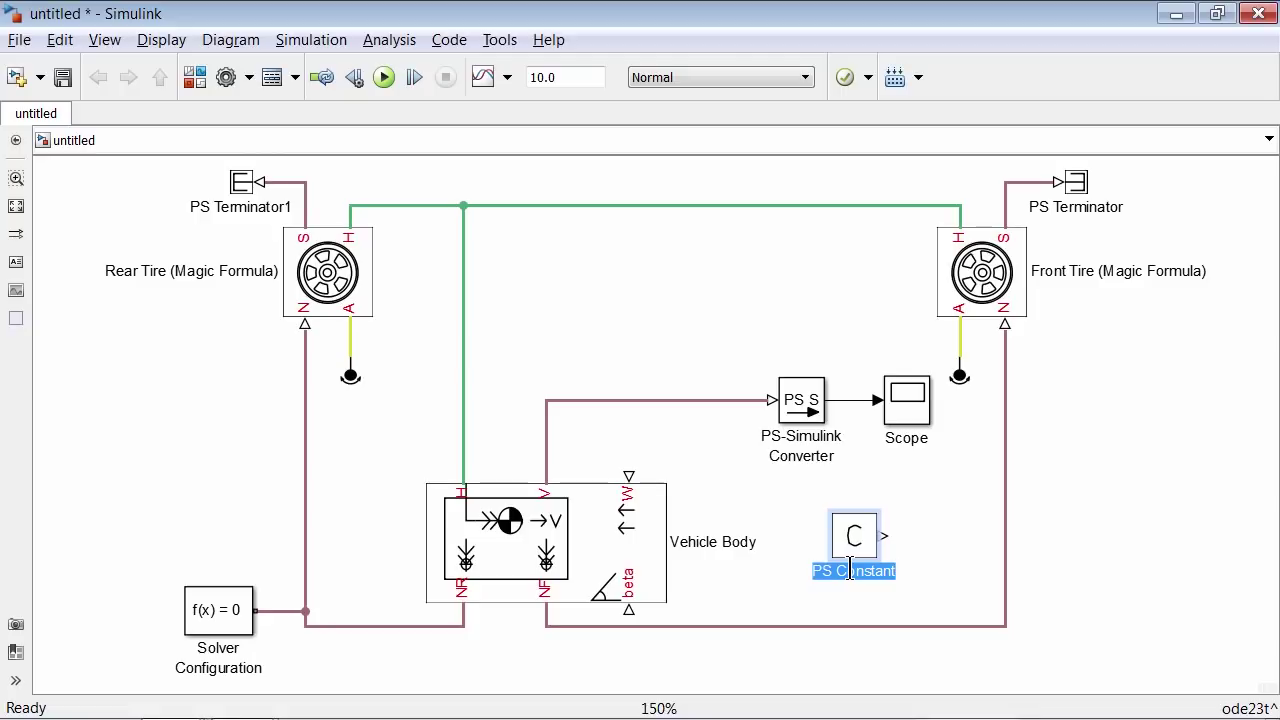
pyautogui.write('Wind')
pyautogui.click(917, 551)
# Step: Set the Wind block's constant value in its block parameters
pyautogui.doubleClick(858, 537)
pyautogui.doubleClick(729, 463)
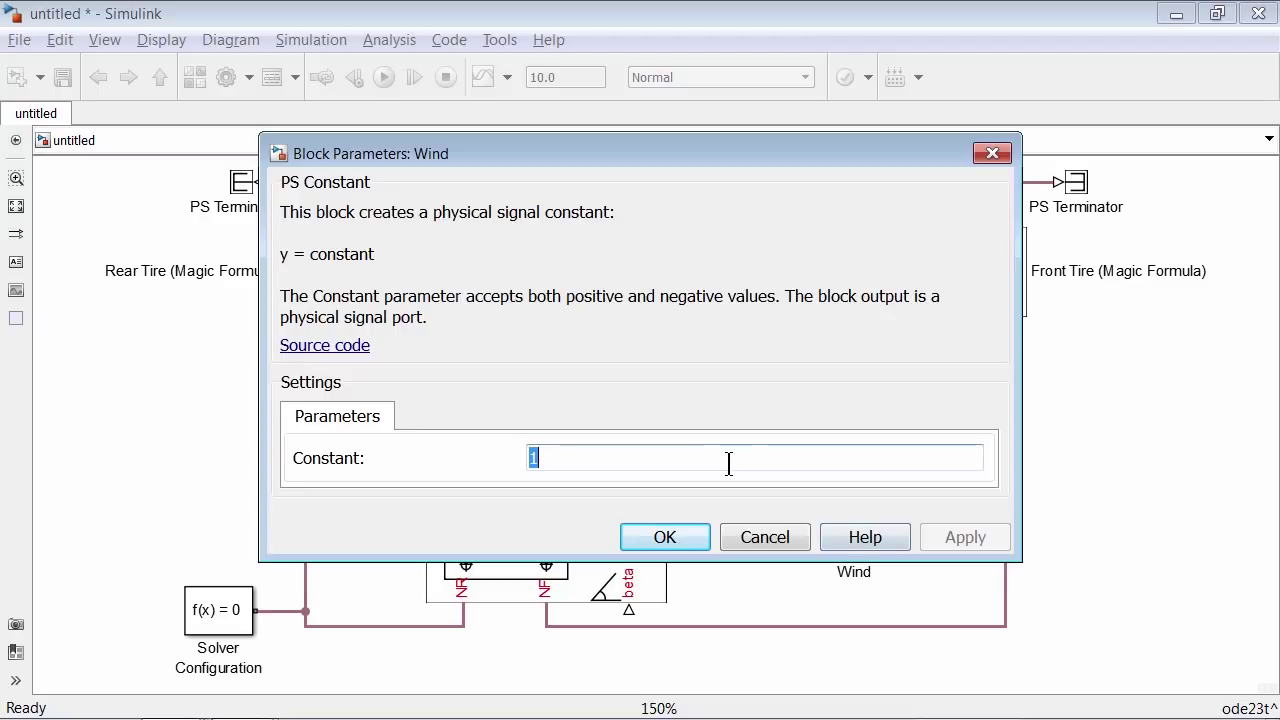
pyautogui.click(695, 538)
# Step: Move the PS-Simulink Converter and Scope blocks together upward to free space above Vehicle Body
pyautogui.click(853, 544)
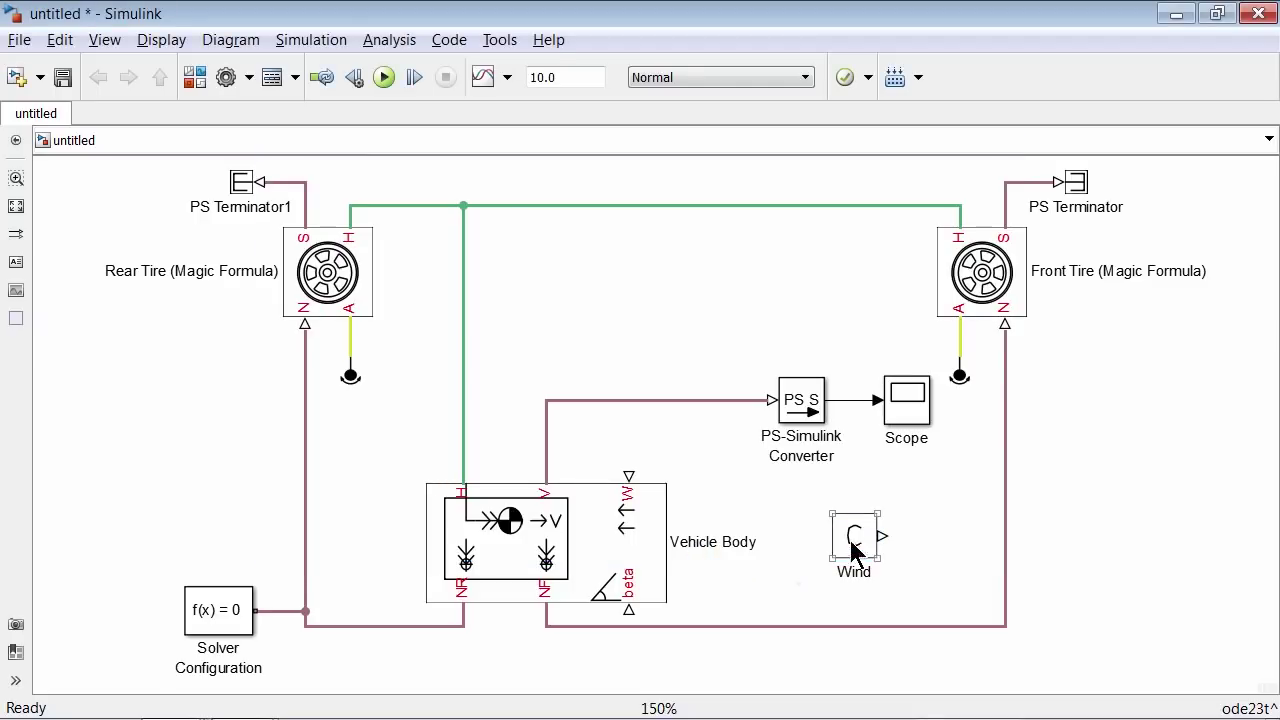
pyautogui.moveTo(738, 355); pyautogui.dragTo(912, 462)
pyautogui.moveTo(901, 402); pyautogui.dragTo(893, 311)
# Step: Place the Wind block, flipped horizontally, just above and right of Vehicle Body and connect its output to port W
pyautogui.moveTo(853, 540); pyautogui.dragTo(737, 420)
pyautogui.hotkey('ctrl', 'i')
pyautogui.click(694, 414)
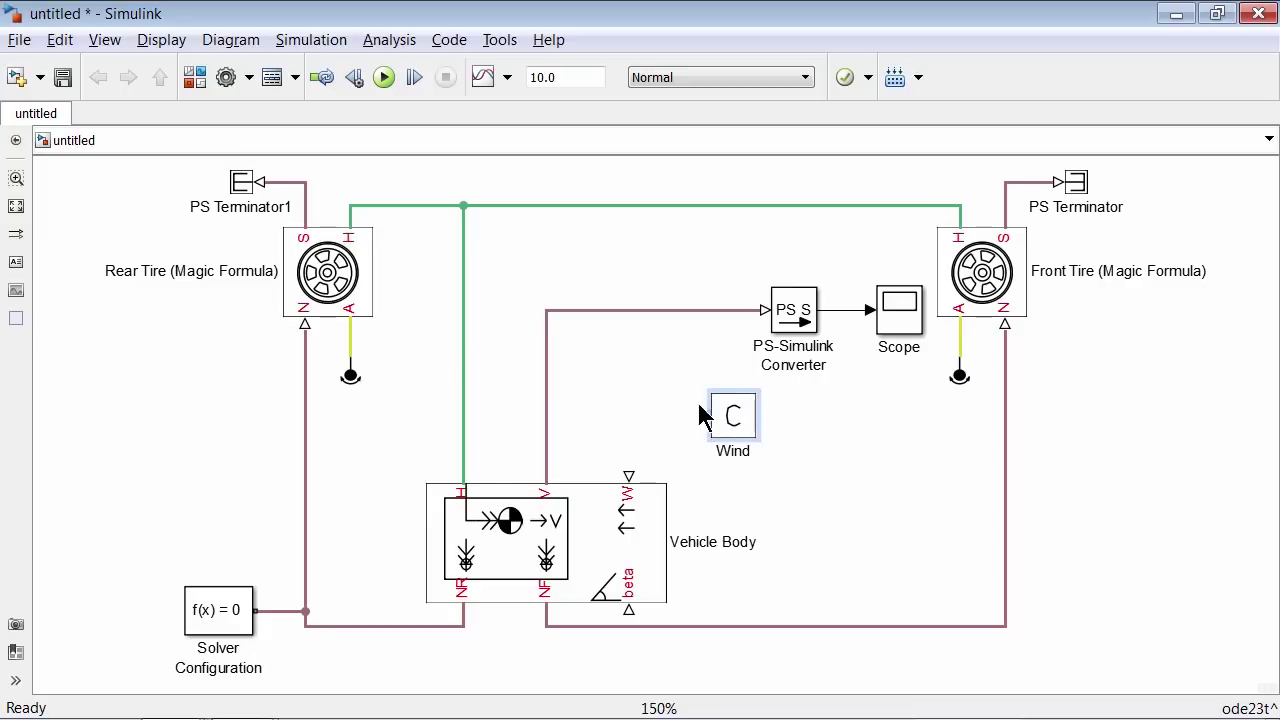
pyautogui.moveTo(705, 415); pyautogui.dragTo(628, 474)
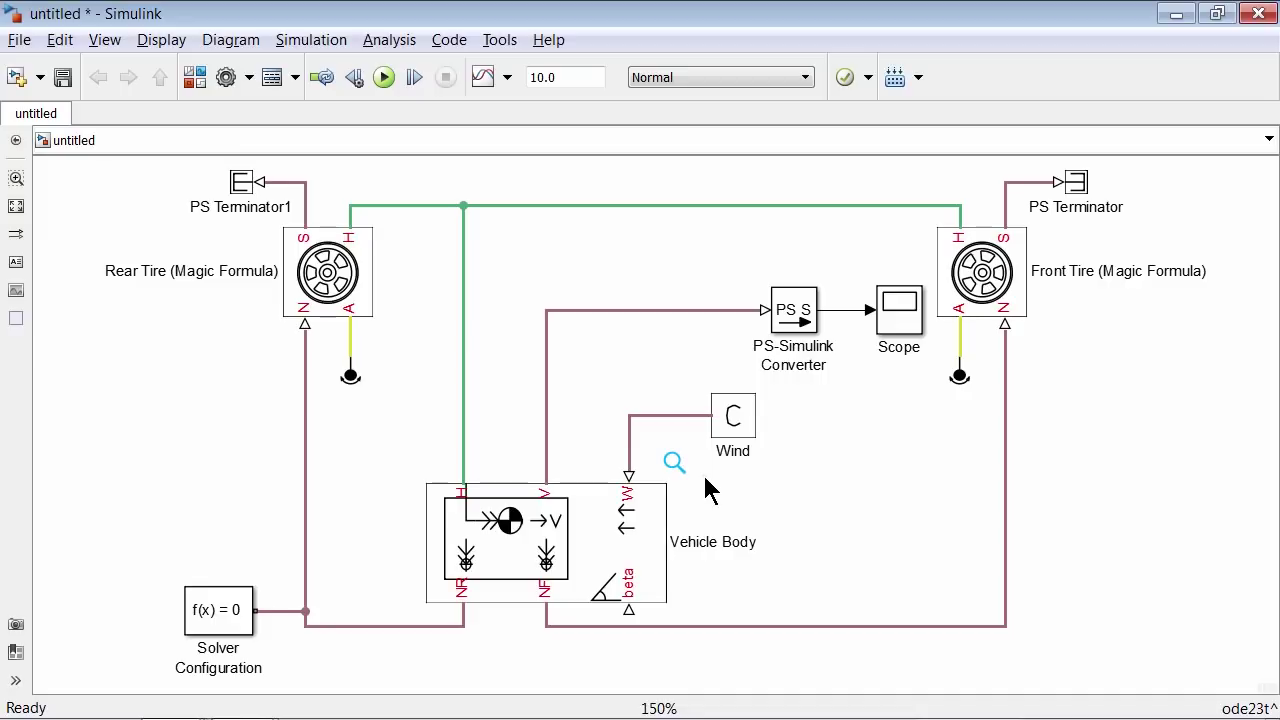
# Step: Duplicate the Wind block to the right of Vehicle Body and rename the copy Terrain
pyautogui.moveTo(737, 430); pyautogui.dragTo(885, 545)
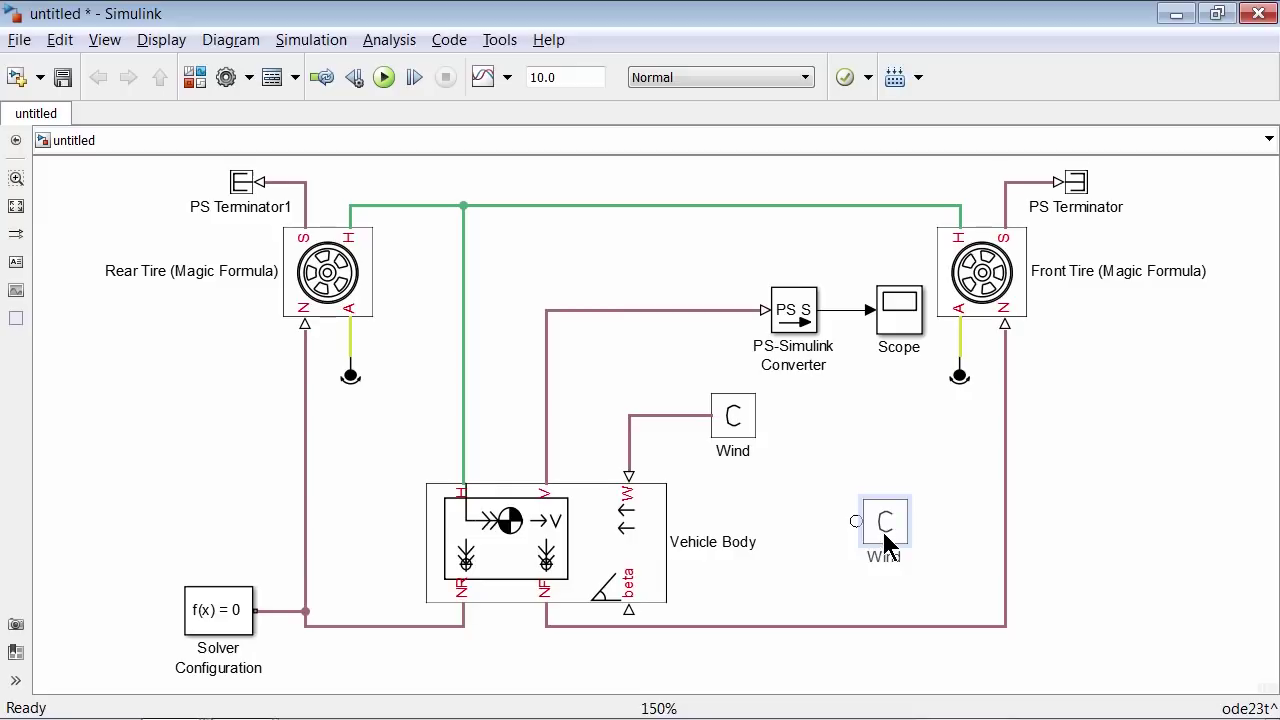
pyautogui.doubleClick(884, 557)
pyautogui.write('Terrain')
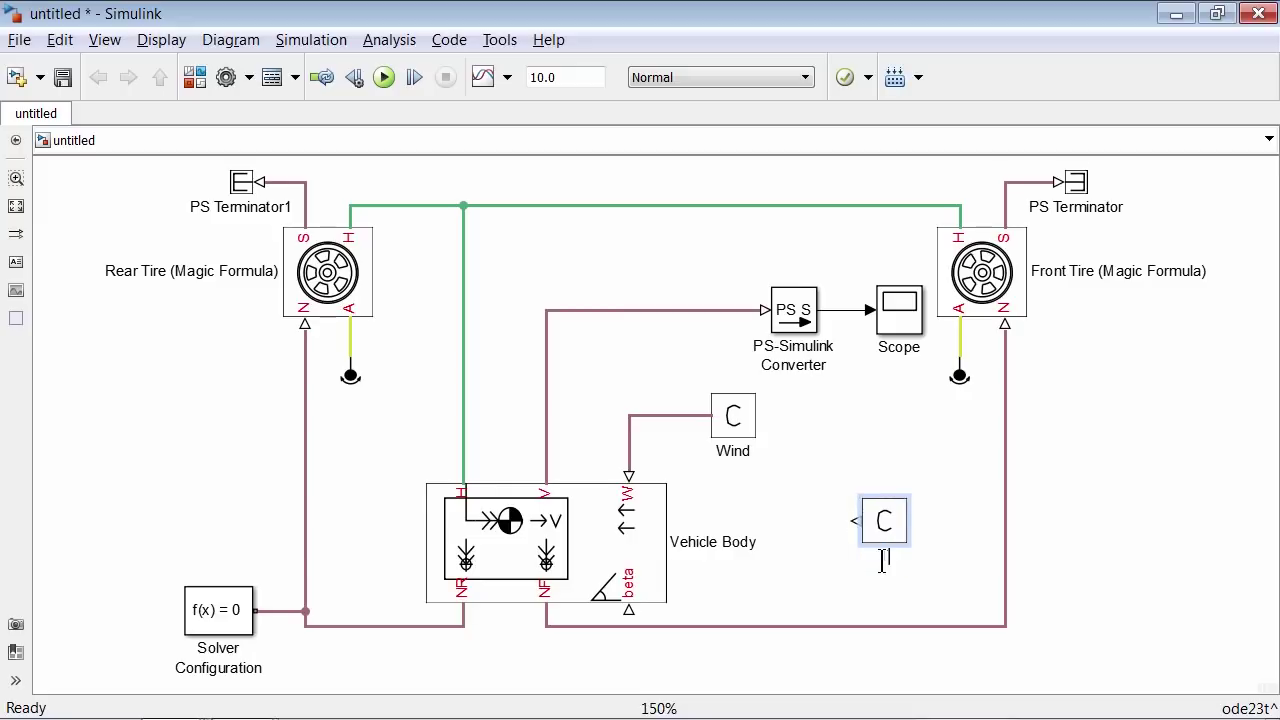
pyautogui.click(883, 528)
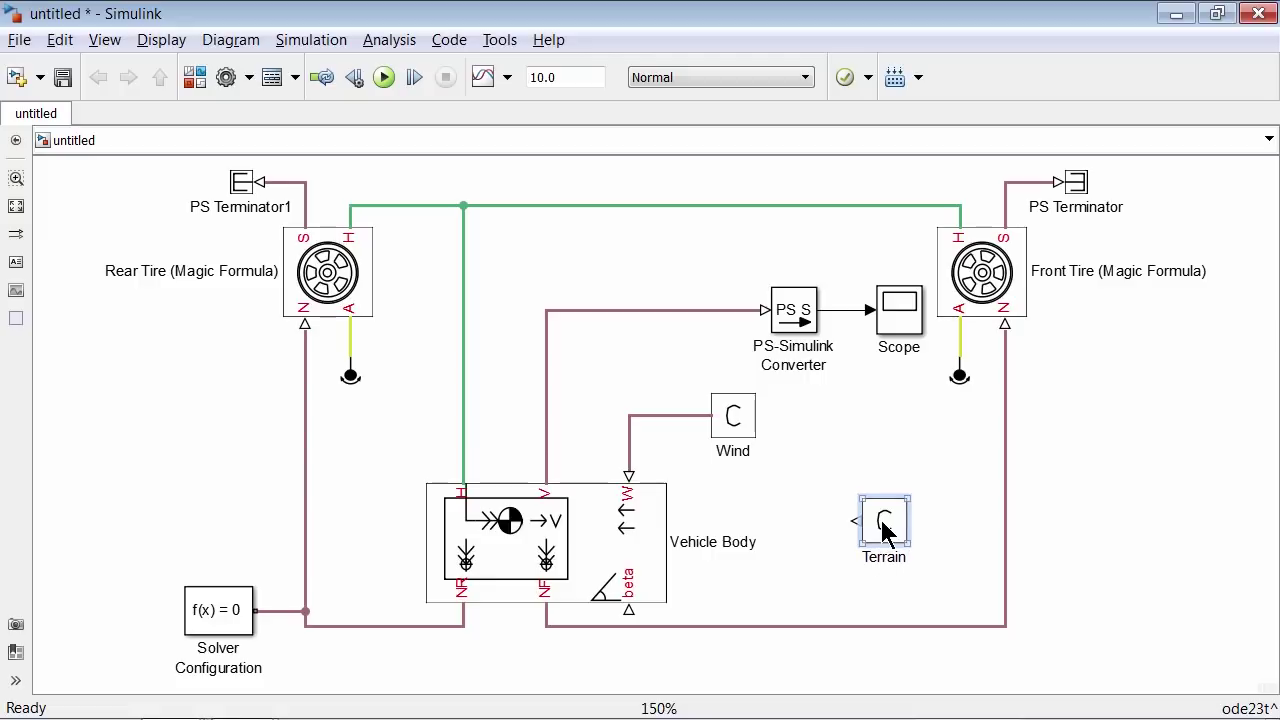
# Step: Set the Terrain block's constant to -0.5*(pi/180)
pyautogui.doubleClick(883, 528)
pyautogui.doubleClick(748, 457)
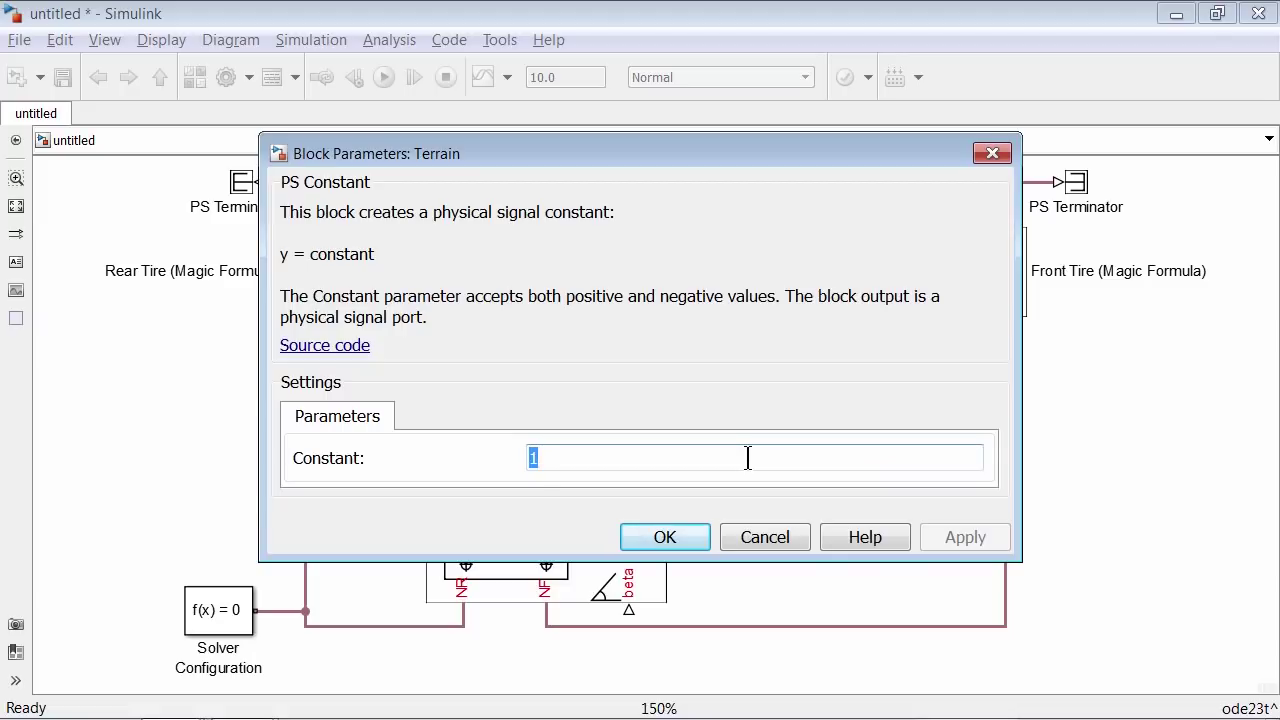
pyautogui.write('-0.5')
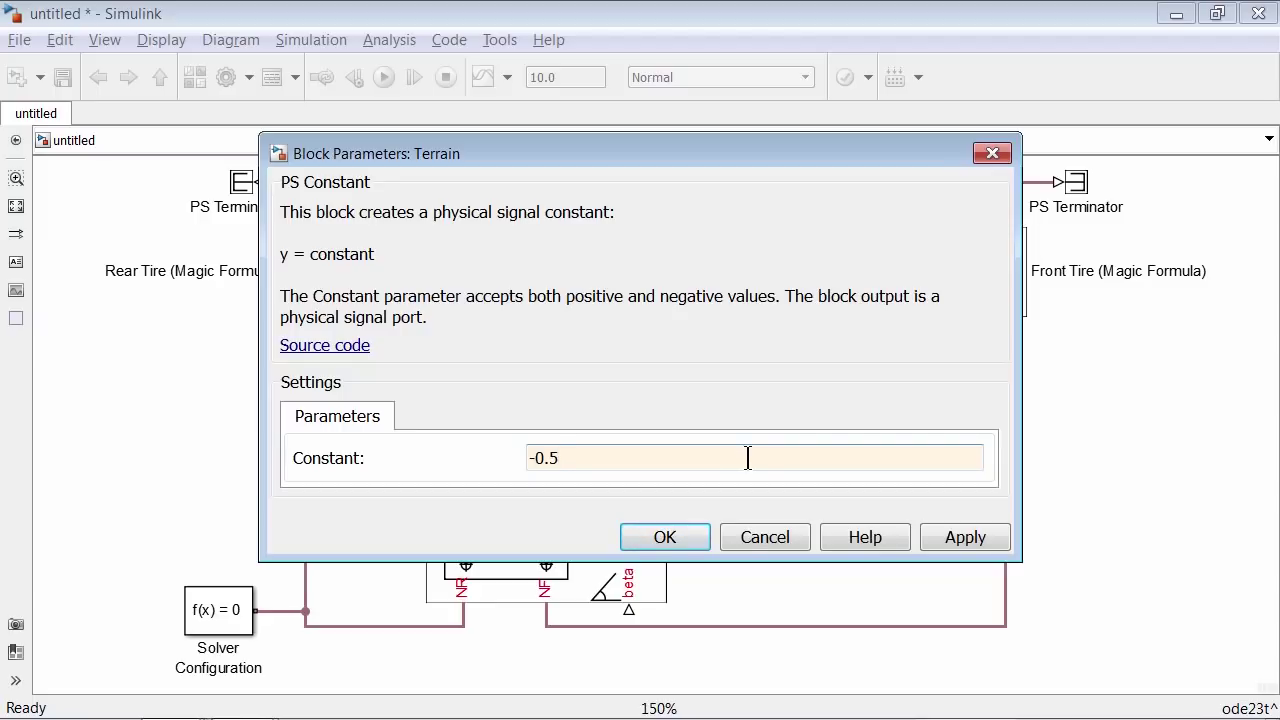
pyautogui.write('*(pi/180)')
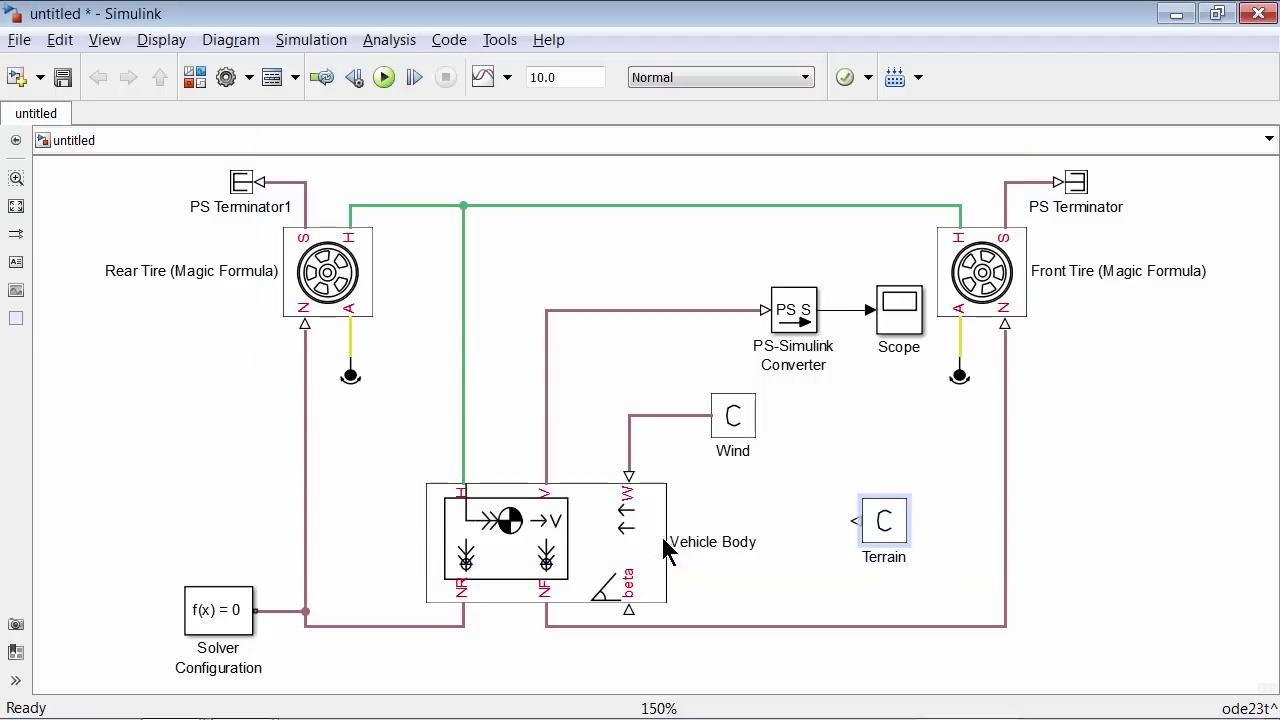
pyautogui.click(660, 537)
# Step: Shift the NR and NF connection lines further below Vehicle Body and connect the Terrain block to port beta
pyautogui.scroll(-3, 762, 580)
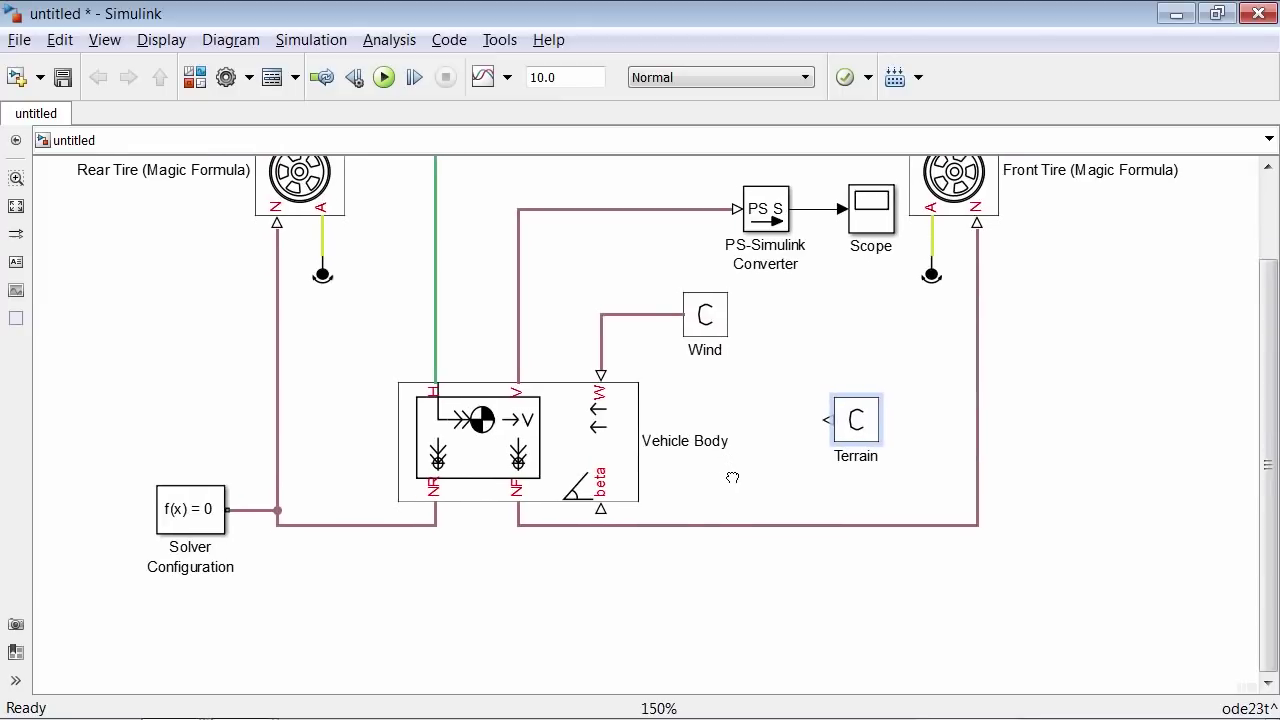
pyautogui.moveTo(707, 523); pyautogui.dragTo(707, 608)
pyautogui.moveTo(383, 526); pyautogui.dragTo(380, 610)
pyautogui.moveTo(840, 434)
pyautogui.mouseDown()
pyautogui.moveTo(724, 536)
pyautogui.moveTo(691, 594)
pyautogui.moveTo(686, 563)
pyautogui.moveTo(601, 512)
pyautogui.mouseUp()
pyautogui.press('space')
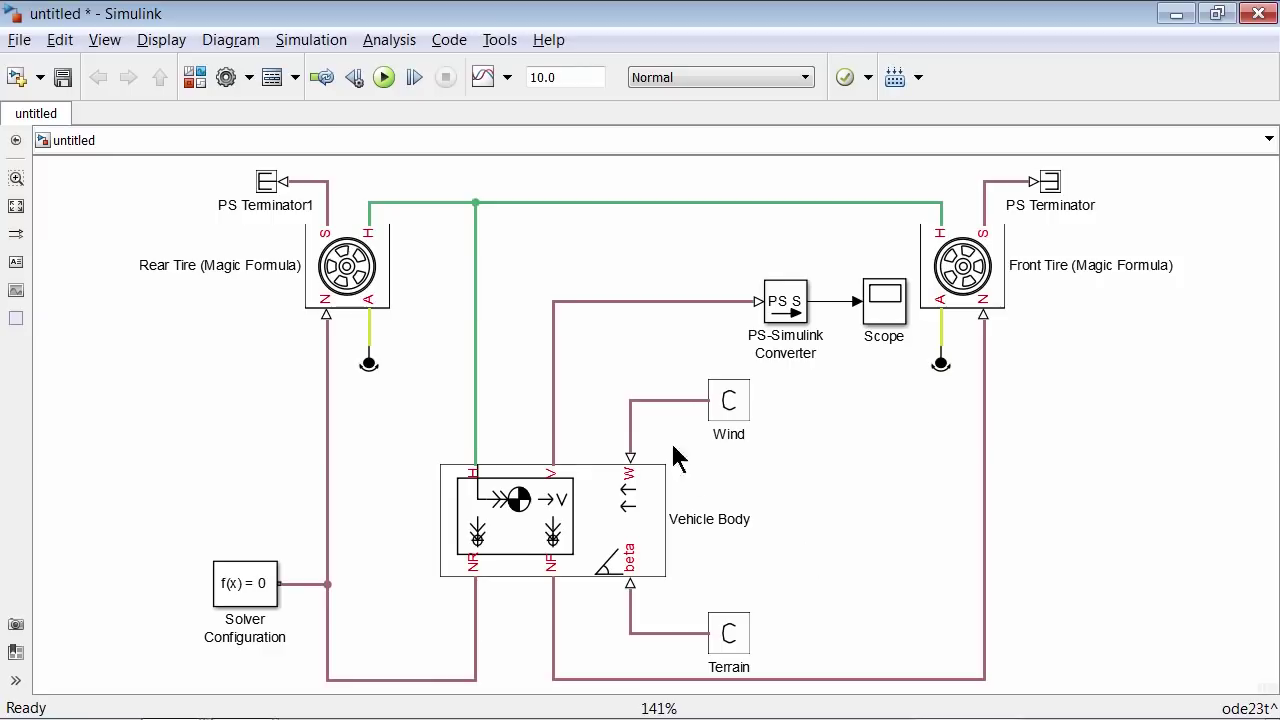
# Step: Run the simulation with the wind and terrain inputs and examine the autoscaled vehicle velocity in the Scope
pyautogui.click(384, 77)
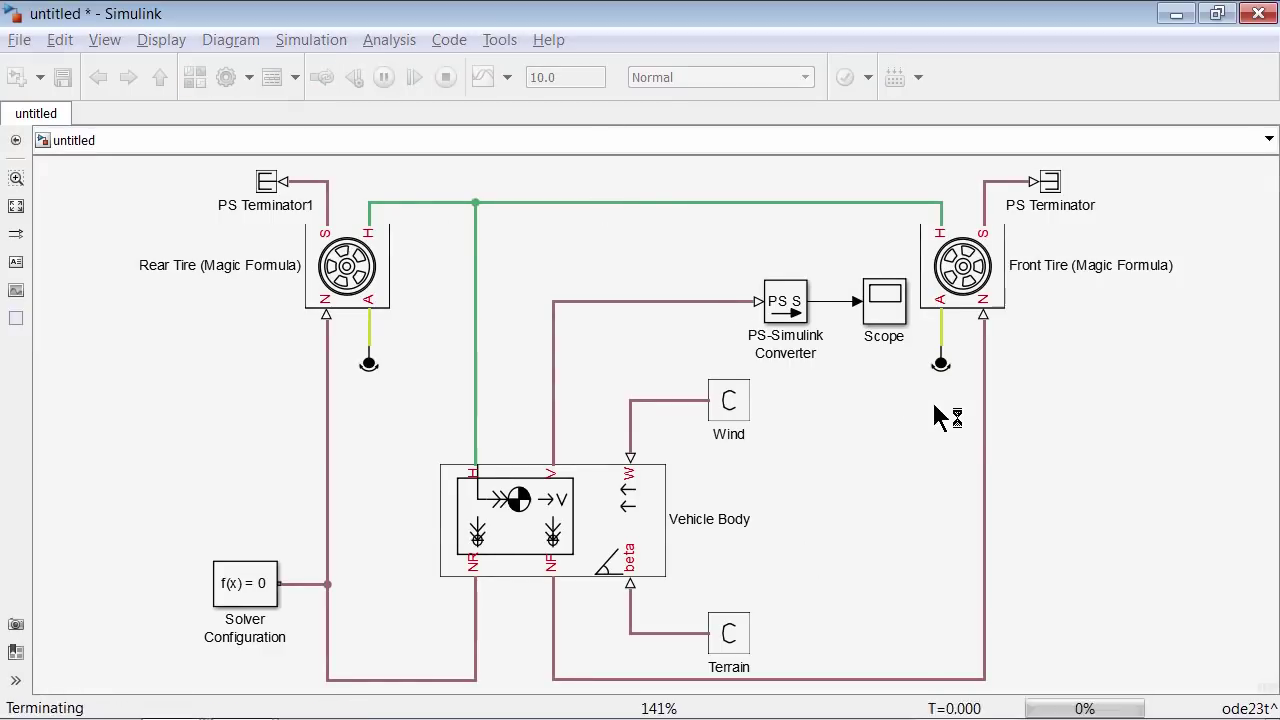
pyautogui.doubleClick(880, 305)
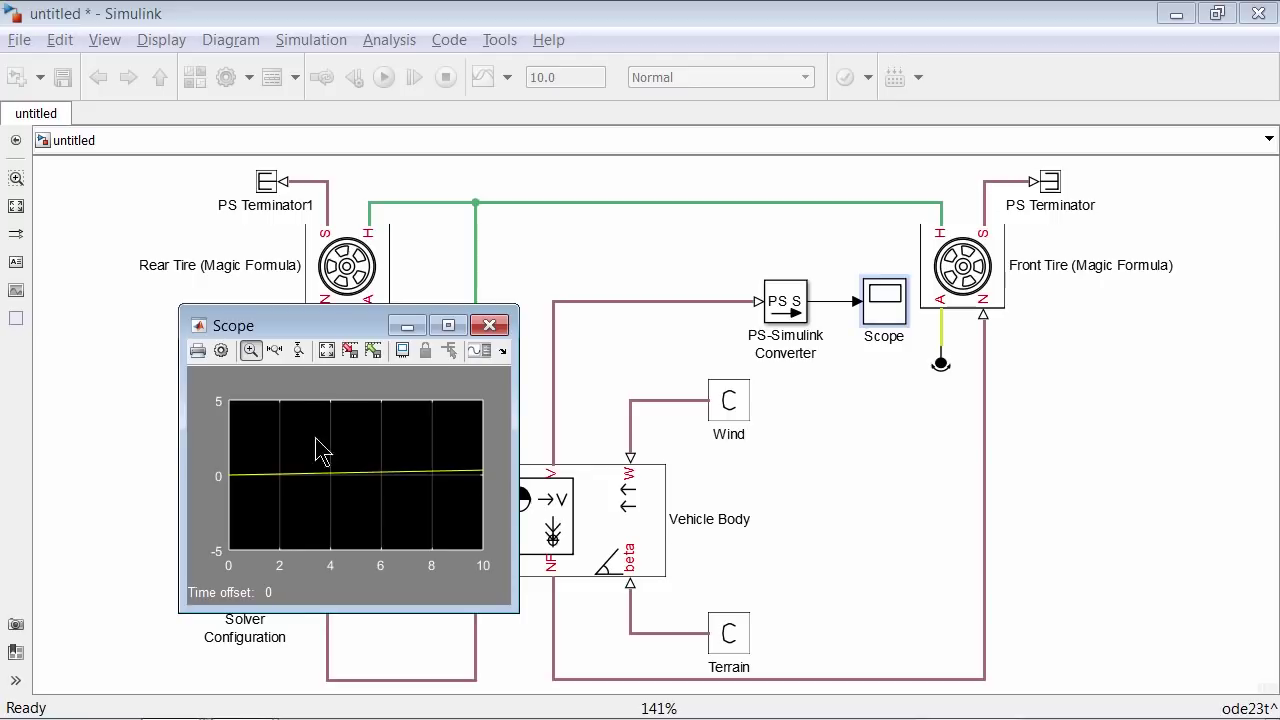
pyautogui.click(324, 351)
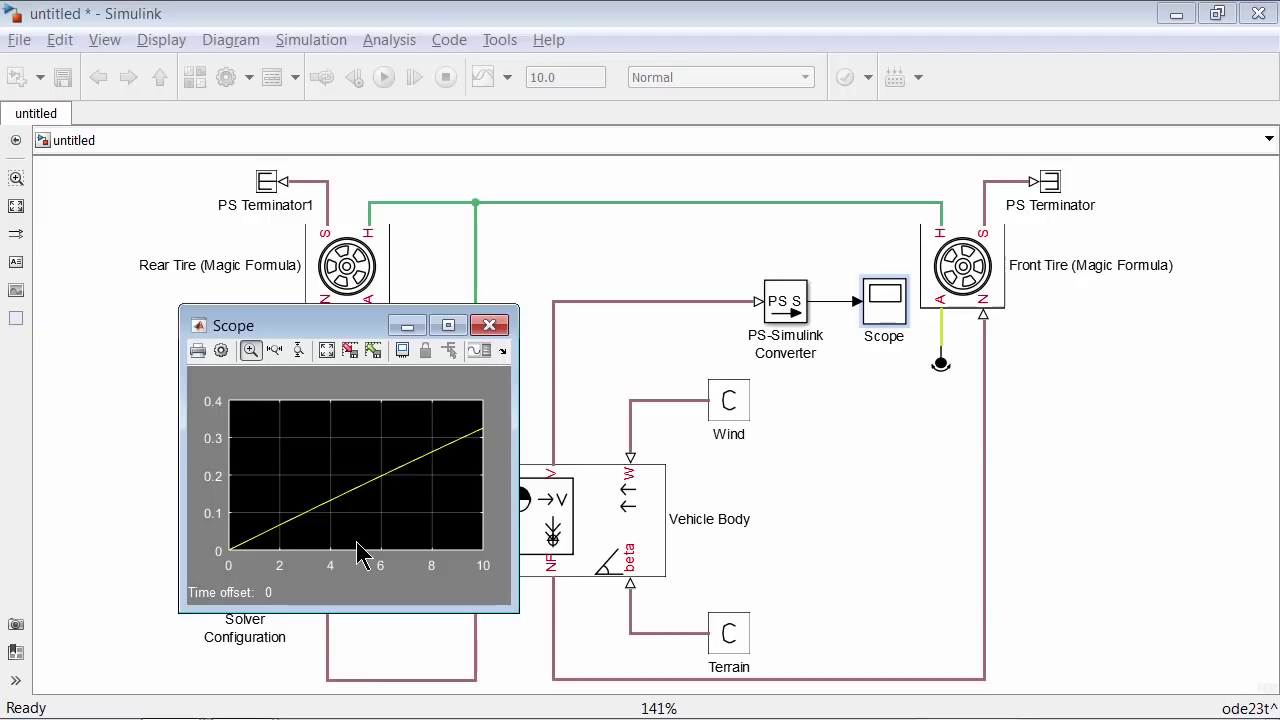
pyautogui.click(567, 142)
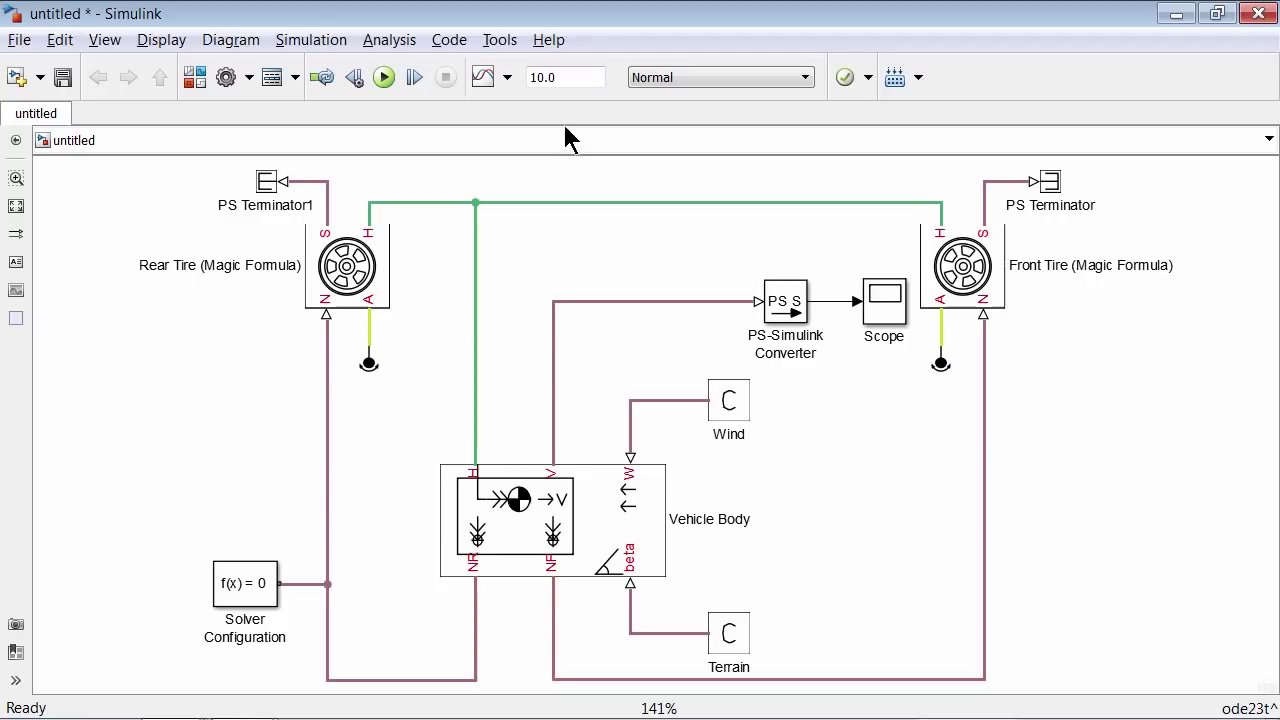
# Step: Set the simulation stop time to 300, rerun the model, and examine the autoscaled velocity in the Scope
pyautogui.doubleClick(562, 78)
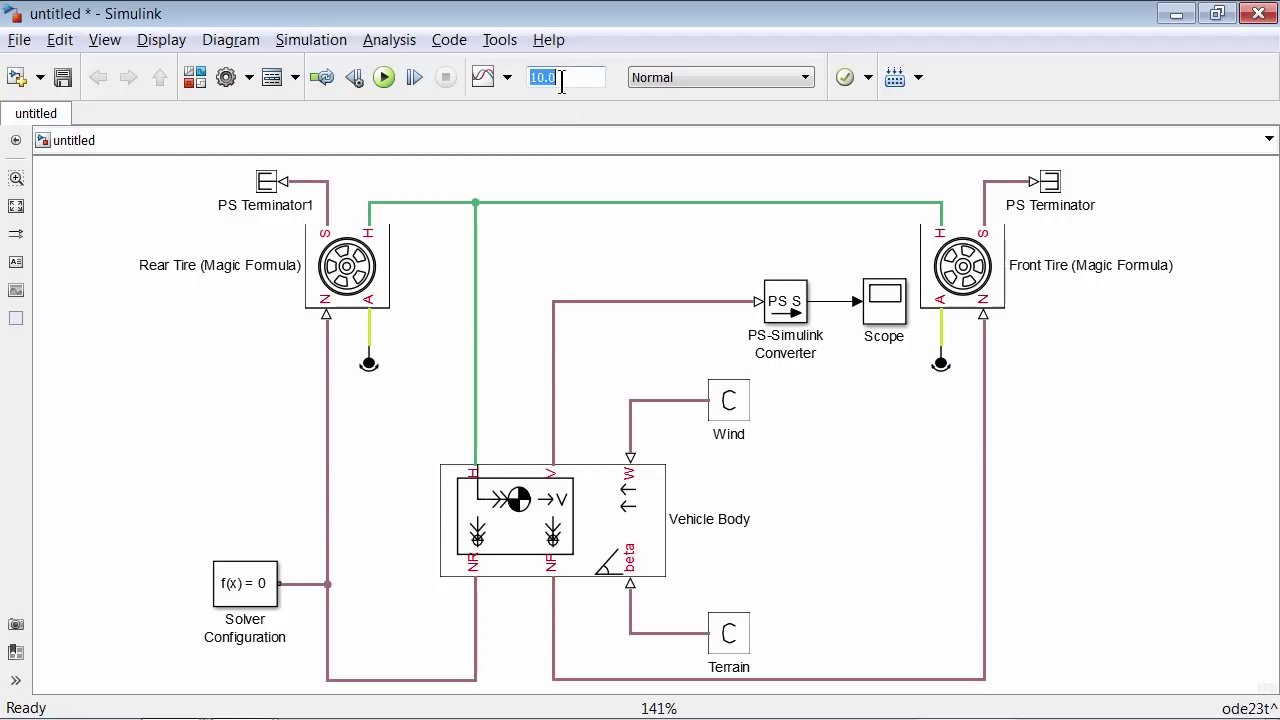
pyautogui.write('300')
pyautogui.click(384, 77)
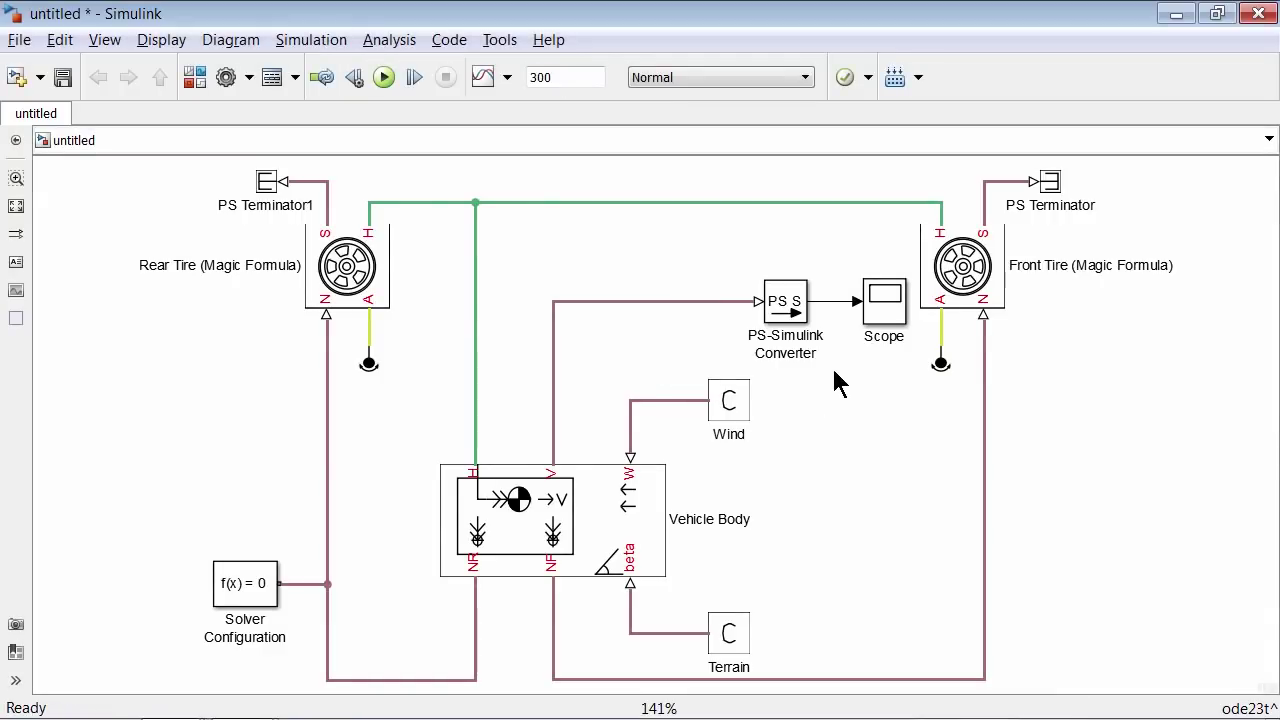
pyautogui.click(897, 312)
pyautogui.doubleClick(897, 312)
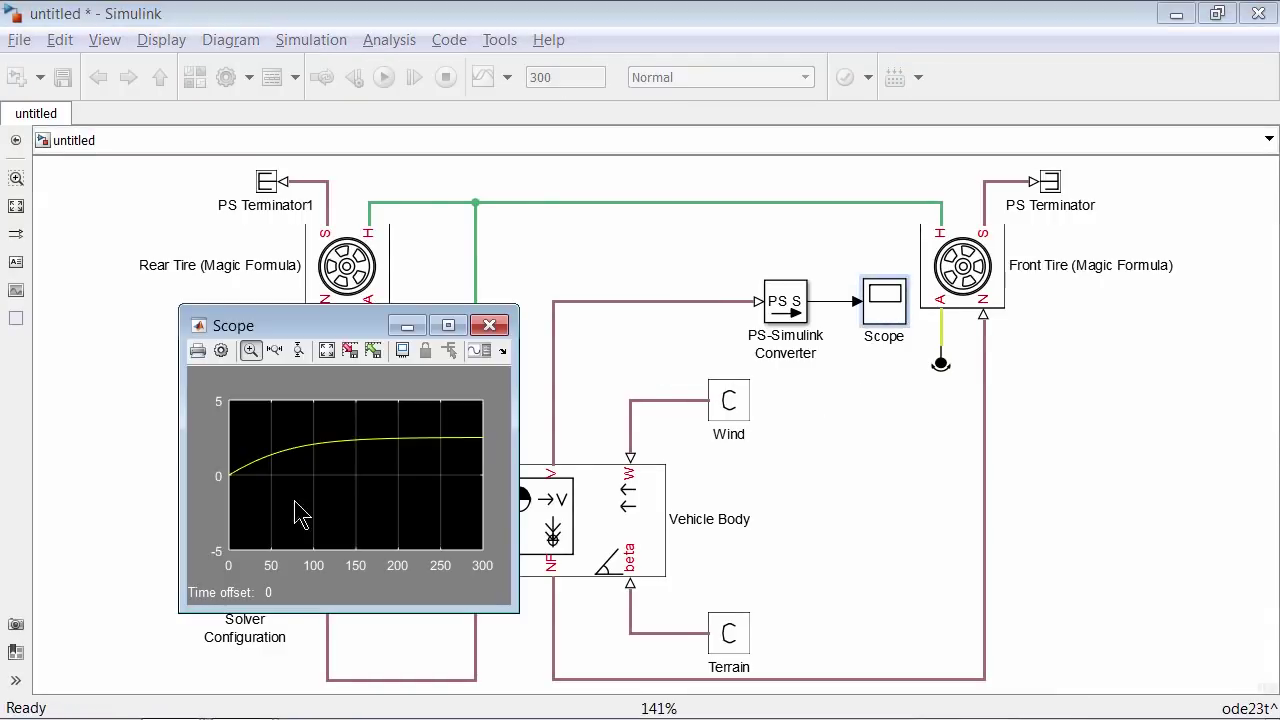
pyautogui.rightClick(323, 464)
pyautogui.click(383, 501)
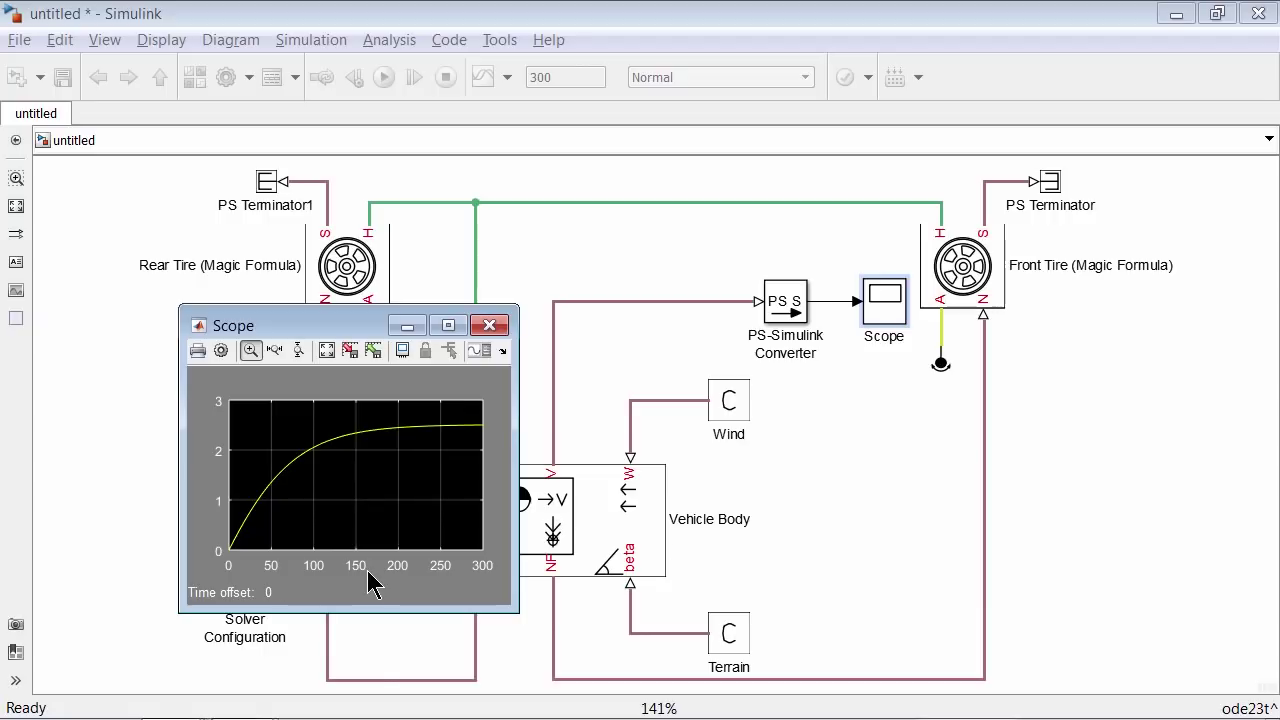
pyautogui.hotkey('alt', 'Tab')
pyautogui.hotkey('alt', 'Tab')
pyautogui.hotkey('alt', 'Tab')
pyautogui.hotkey('alt', 'Tab')
pyautogui.hotkey('alt', 'Tab')
pyautogui.hotkey('alt', 'Tab')
pyautogui.hotkey('alt', 'Tab')
pyautogui.hotkey('alt', 'Tab')
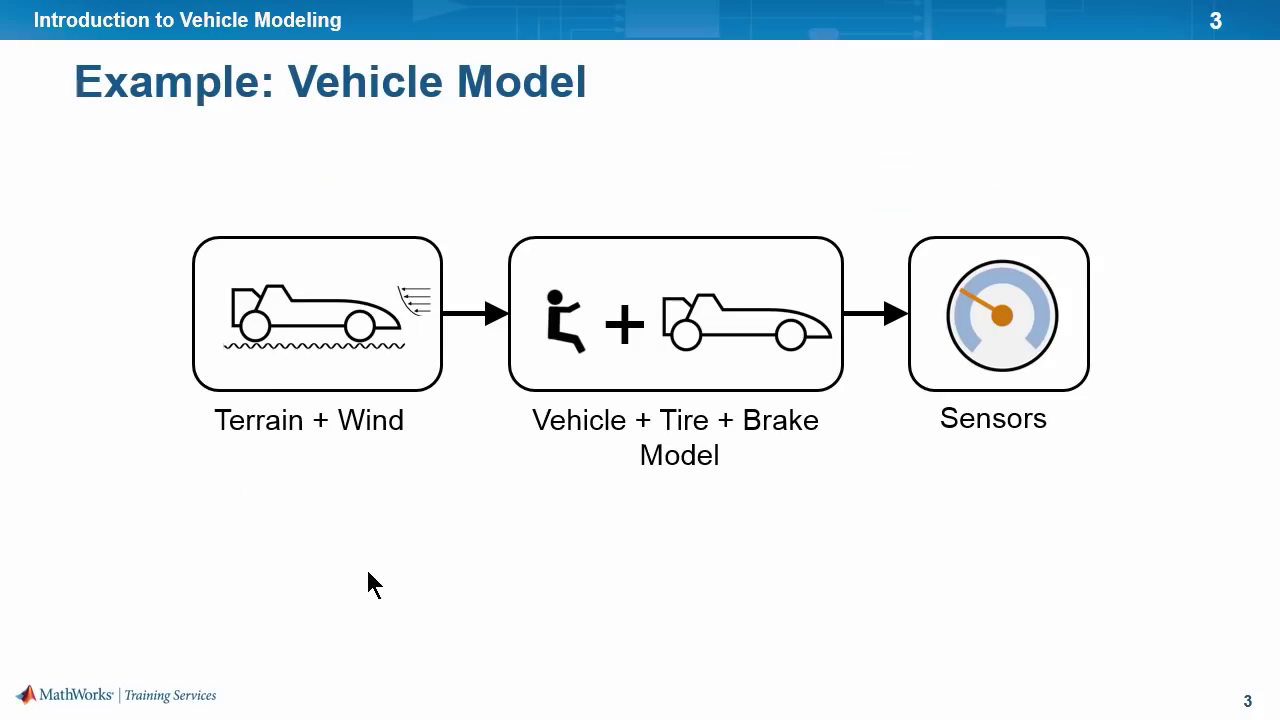
pyautogui.press('Right')
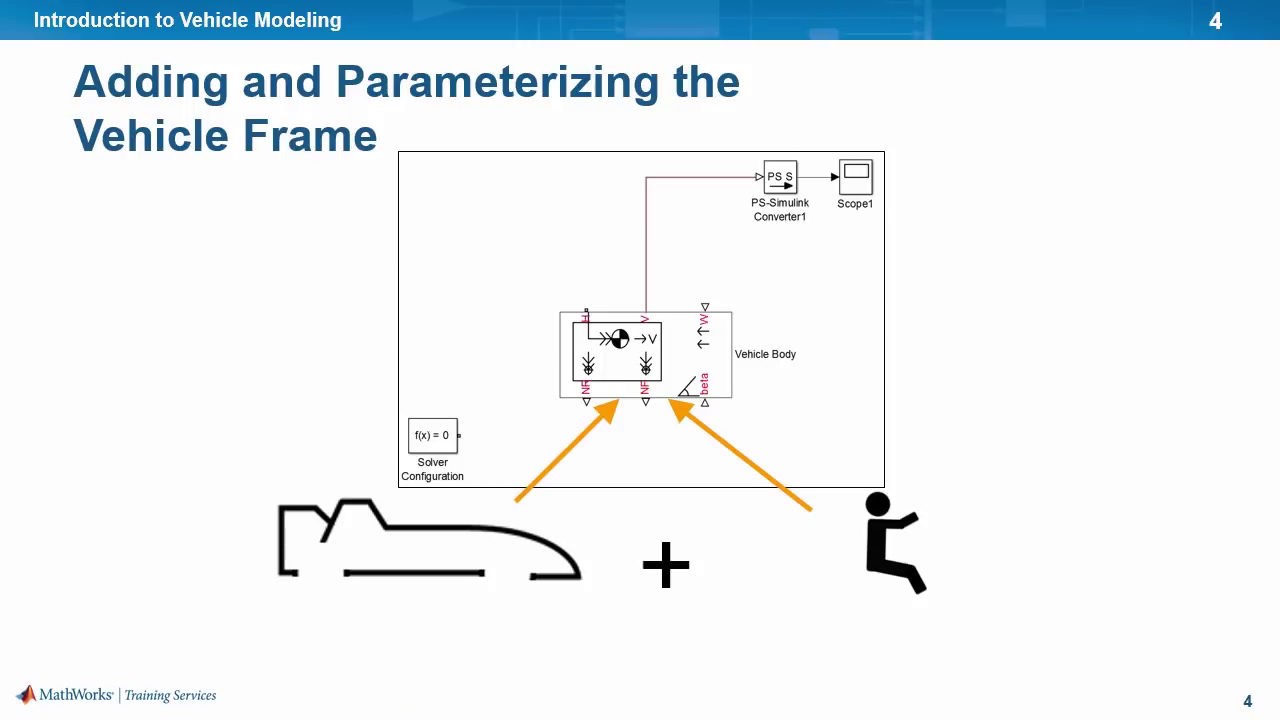
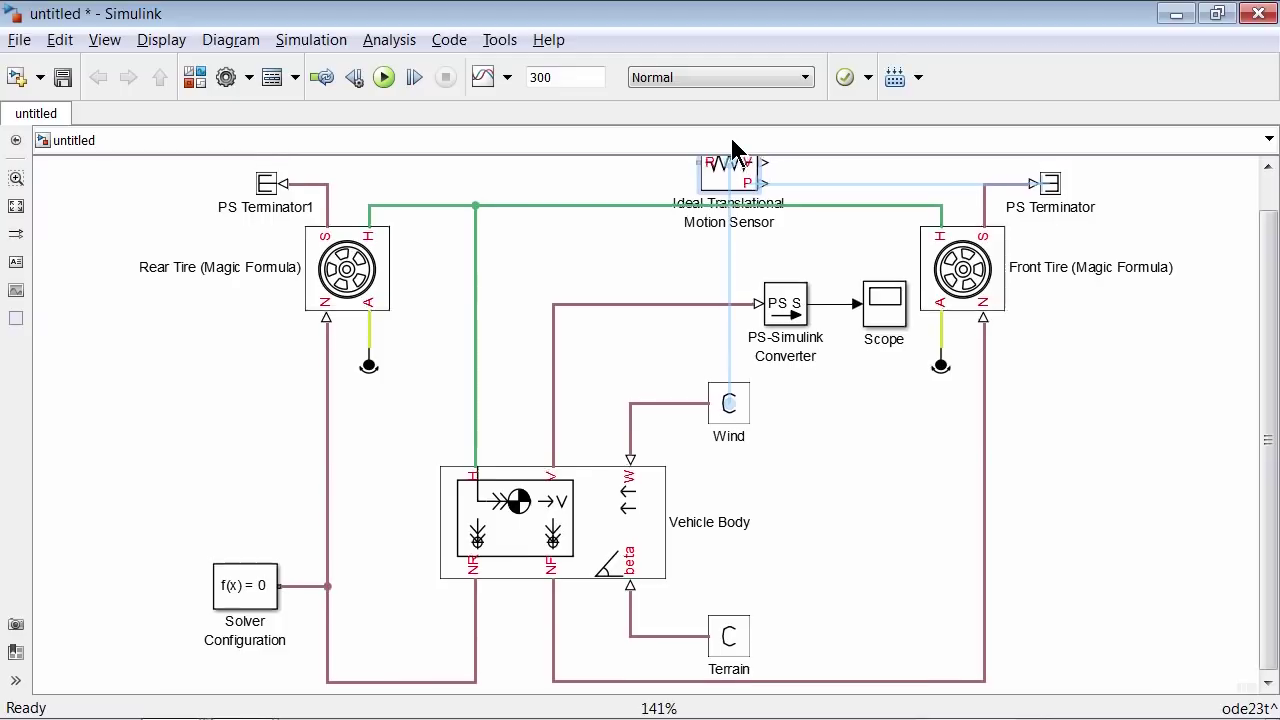
# Step: Connect the Ideal Translational Motion Sensor's R port to the Vehicle Body H line and its C port to a new, upside-down Mechanical Translational Reference
pyautogui.moveTo(695, 278); pyautogui.dragTo(475, 418)
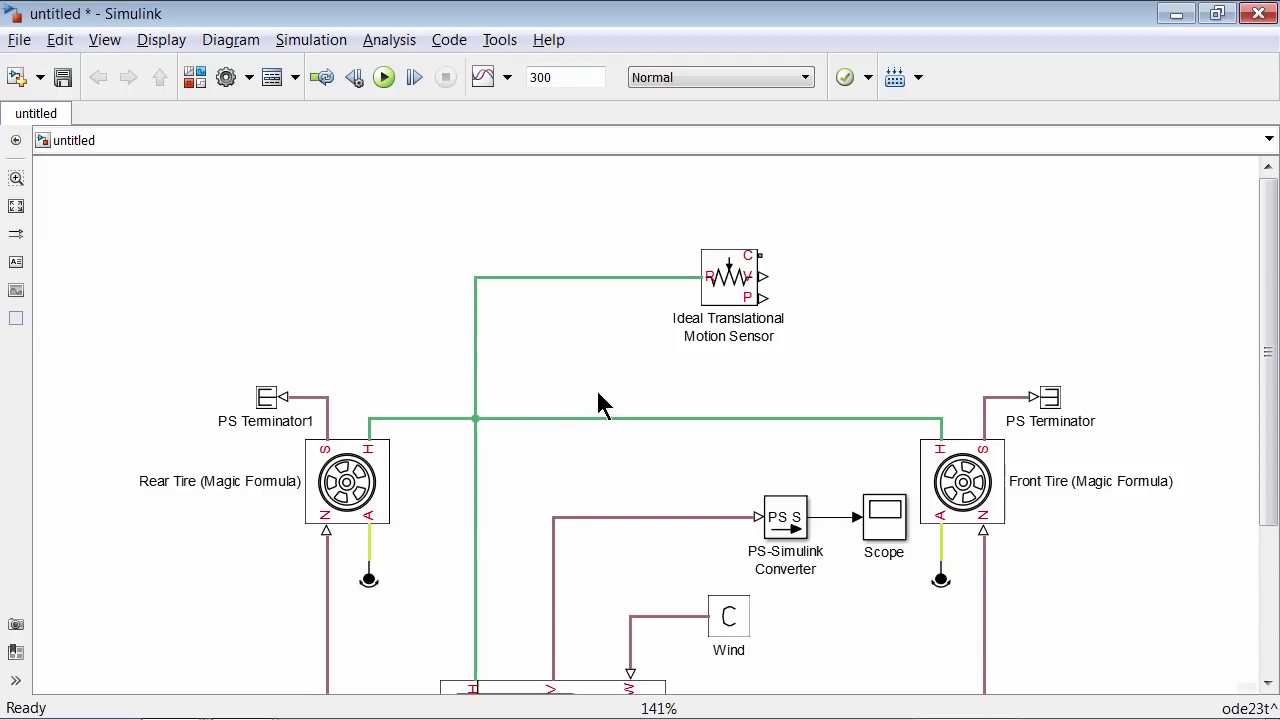
pyautogui.moveTo(760, 255); pyautogui.dragTo(788, 225)
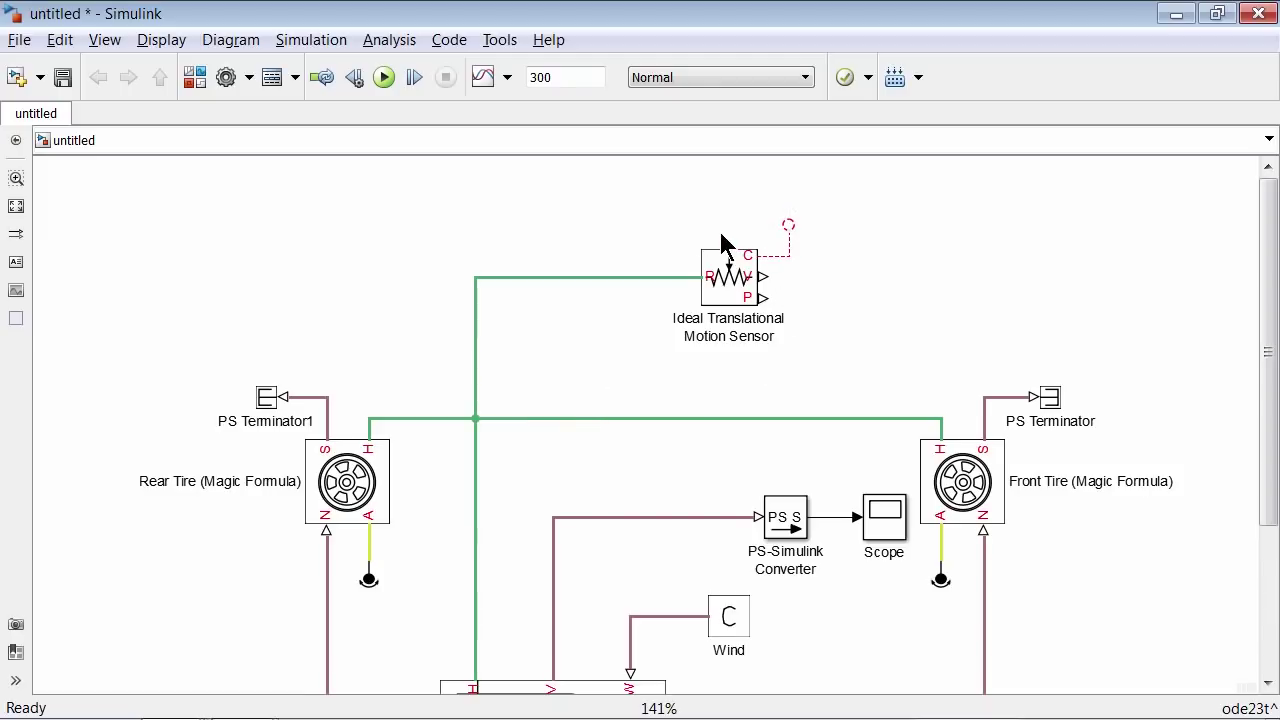
pyautogui.click(194, 80)
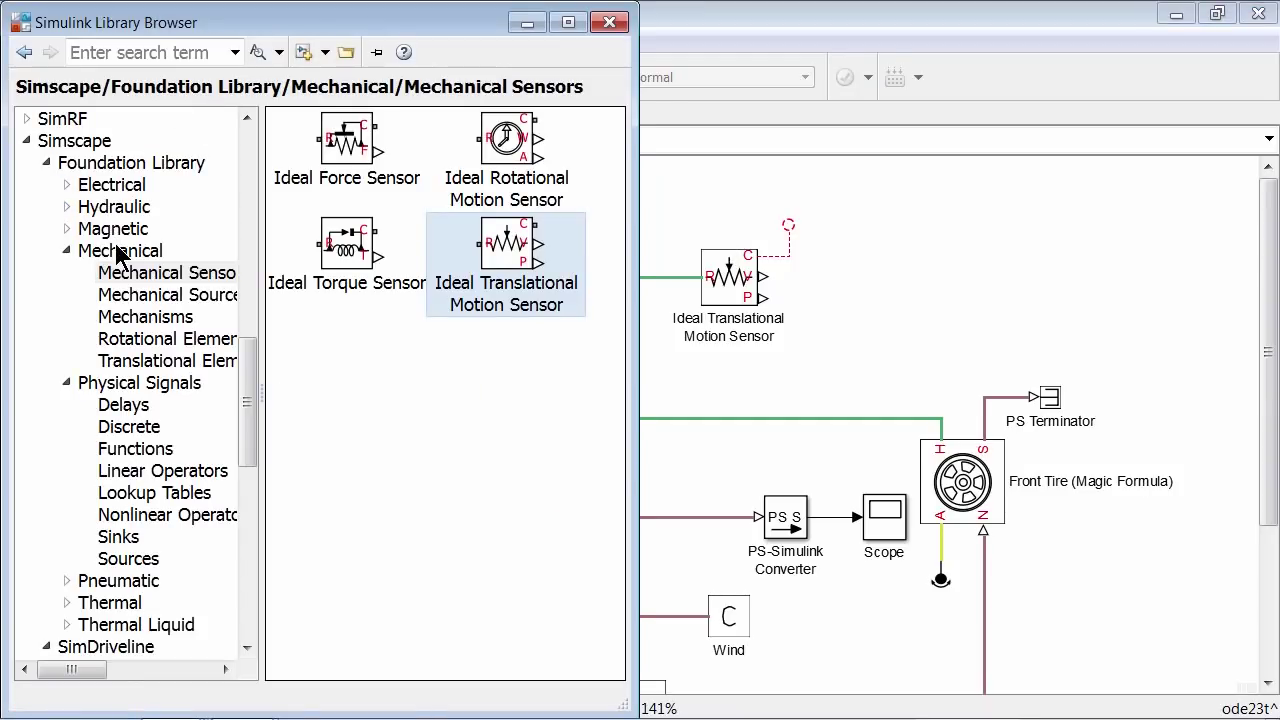
pyautogui.click(163, 364)
pyautogui.moveTo(518, 162); pyautogui.dragTo(877, 248)
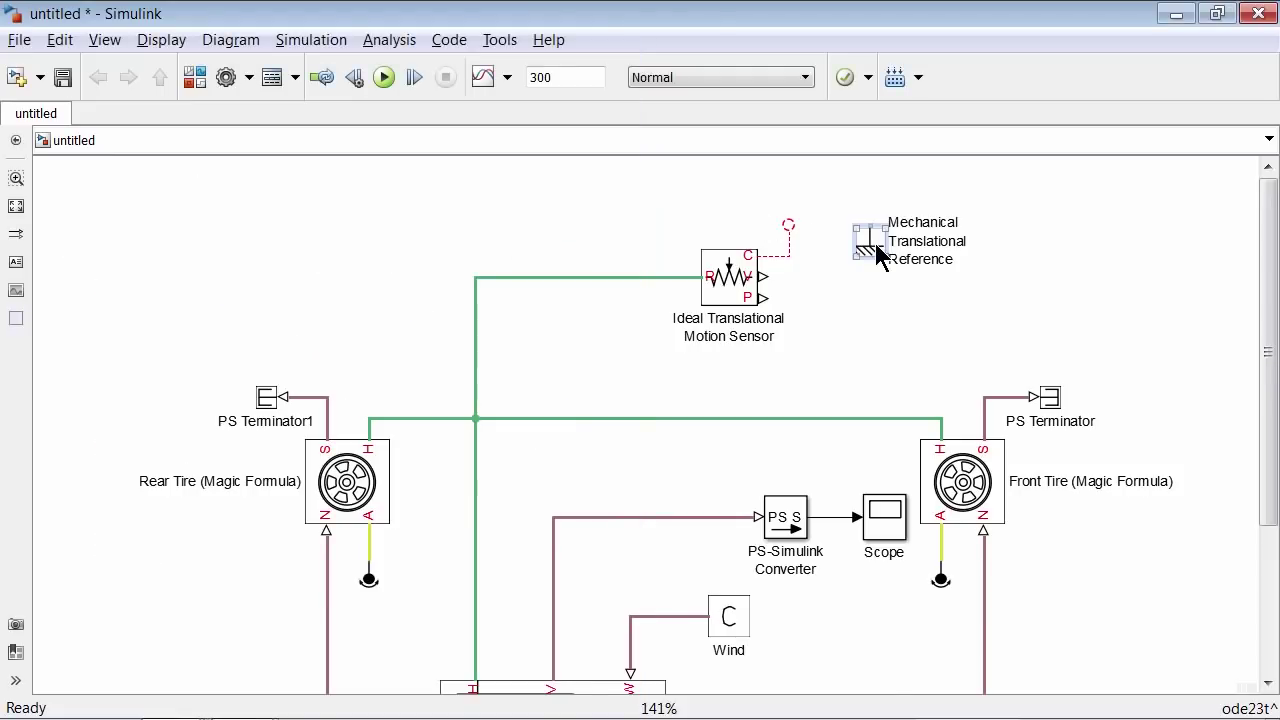
pyautogui.hotkey('ctrl', 'r')
pyautogui.hotkey('ctrl', 'r')
pyautogui.moveTo(872, 245); pyautogui.dragTo(788, 183)
pyautogui.click(812, 248)
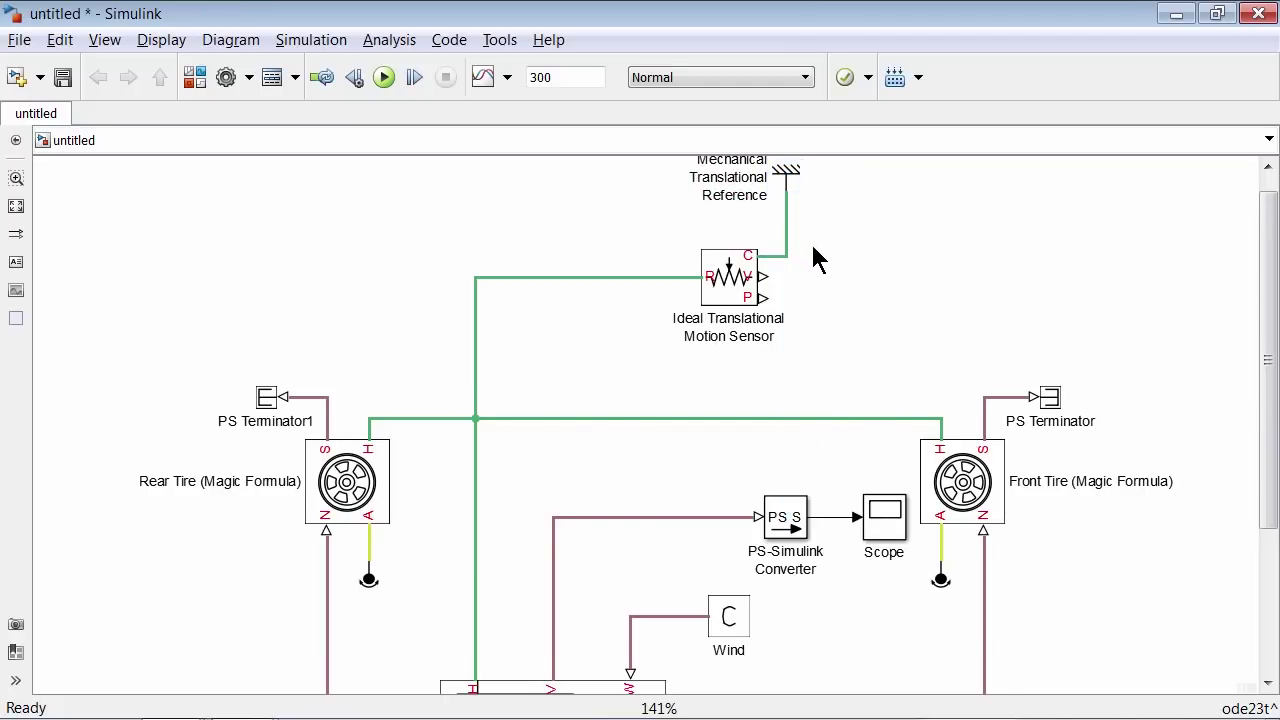
# Step: Duplicate the PS-Simulink Converter three times, stacking the copies to the right of the Ideal Translational Motion Sensor
pyautogui.press('space')
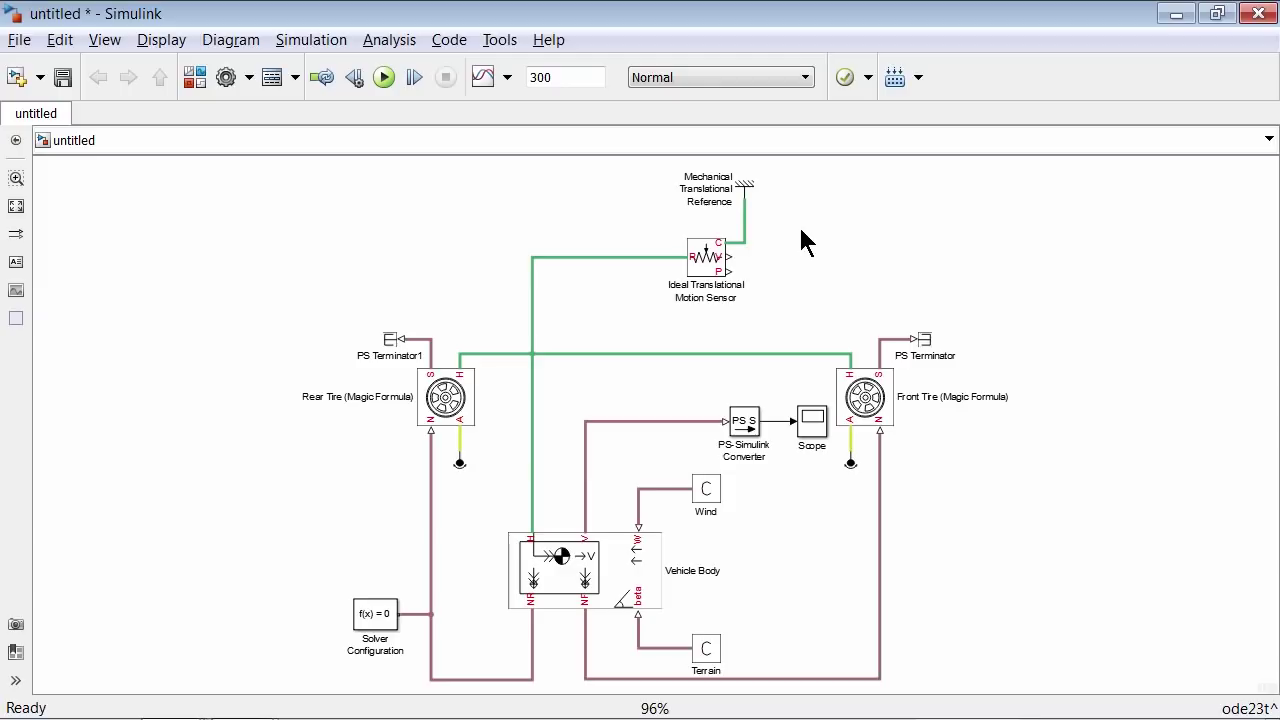
pyautogui.moveTo(750, 424); pyautogui.dragTo(834, 381)
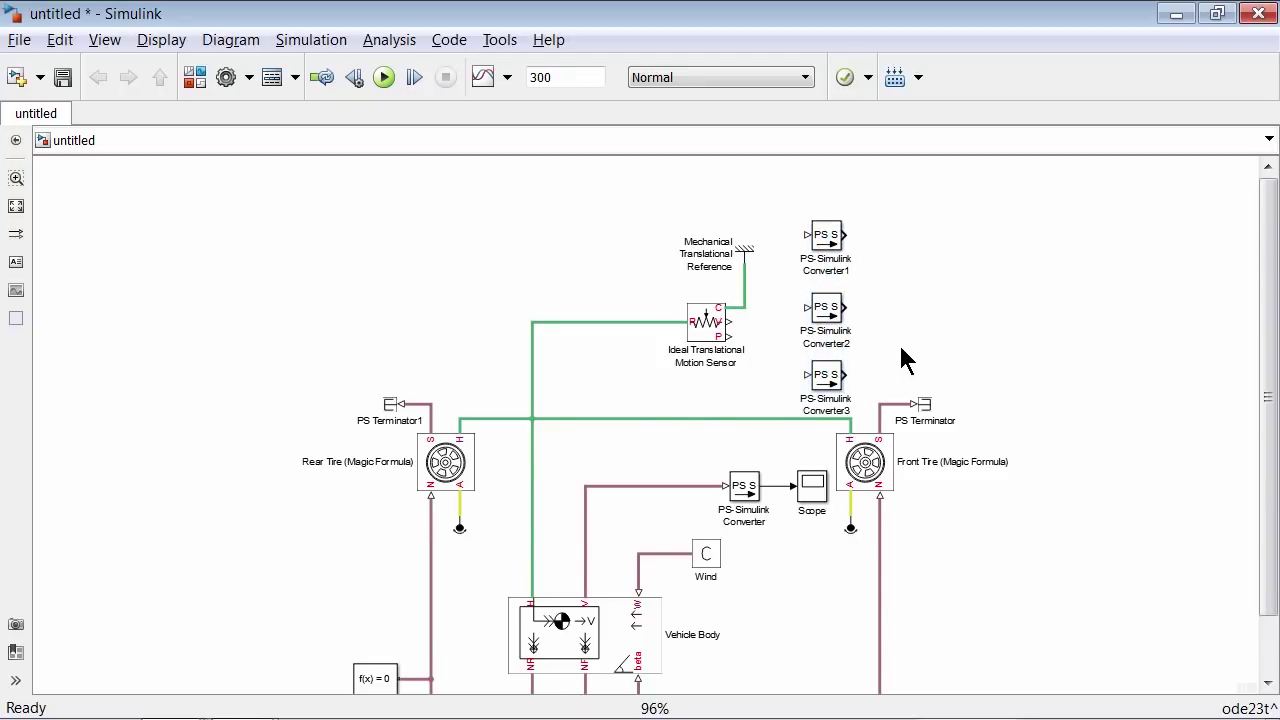
pyautogui.click(901, 349)
pyautogui.press('space')
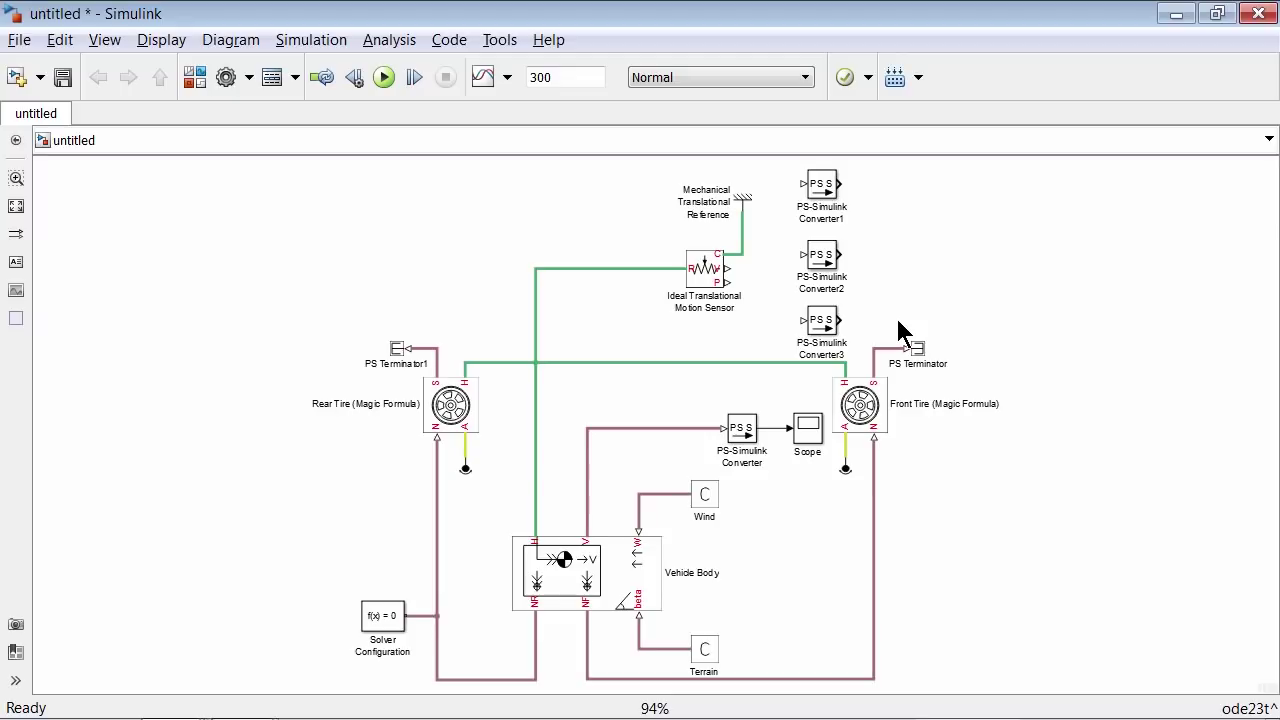
# Step: Set the output signal unit of PS-Simulink Converter1 to mi/hr
pyautogui.click(820, 179)
pyautogui.doubleClick(820, 184)
pyautogui.doubleClick(653, 455)
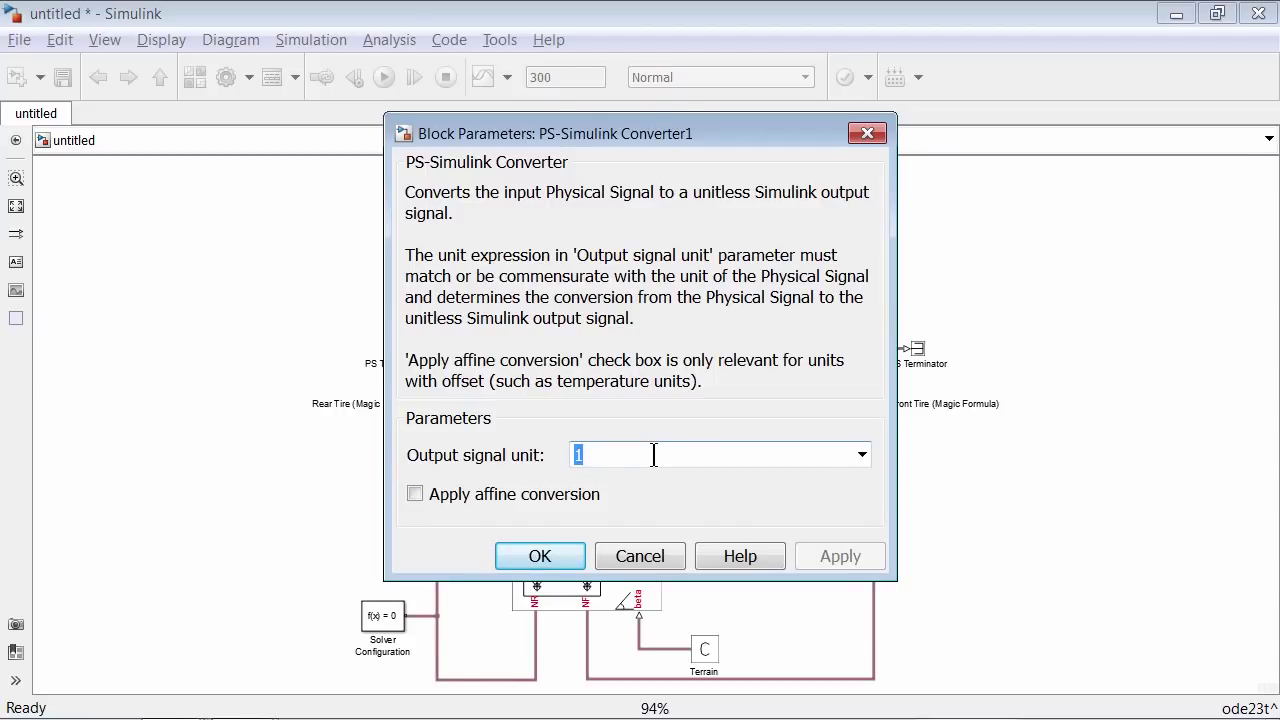
pyautogui.write('mi/h')
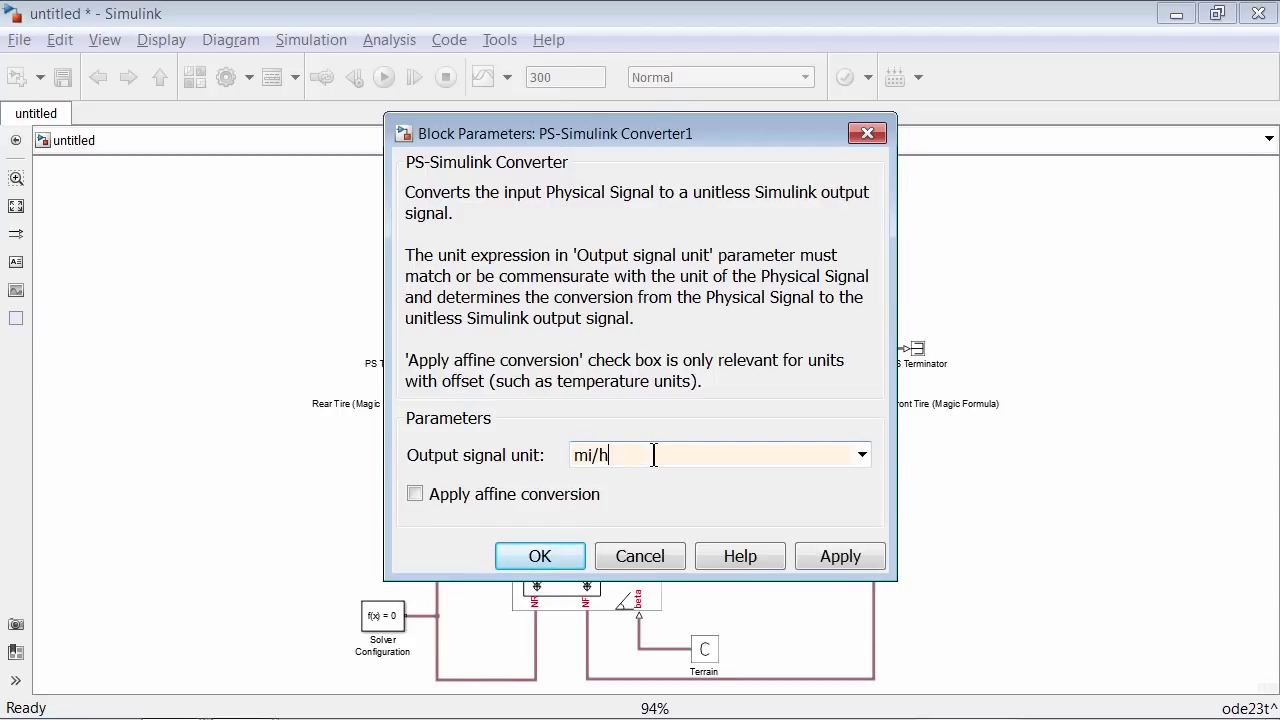
pyautogui.write('r')
pyautogui.click(570, 562)
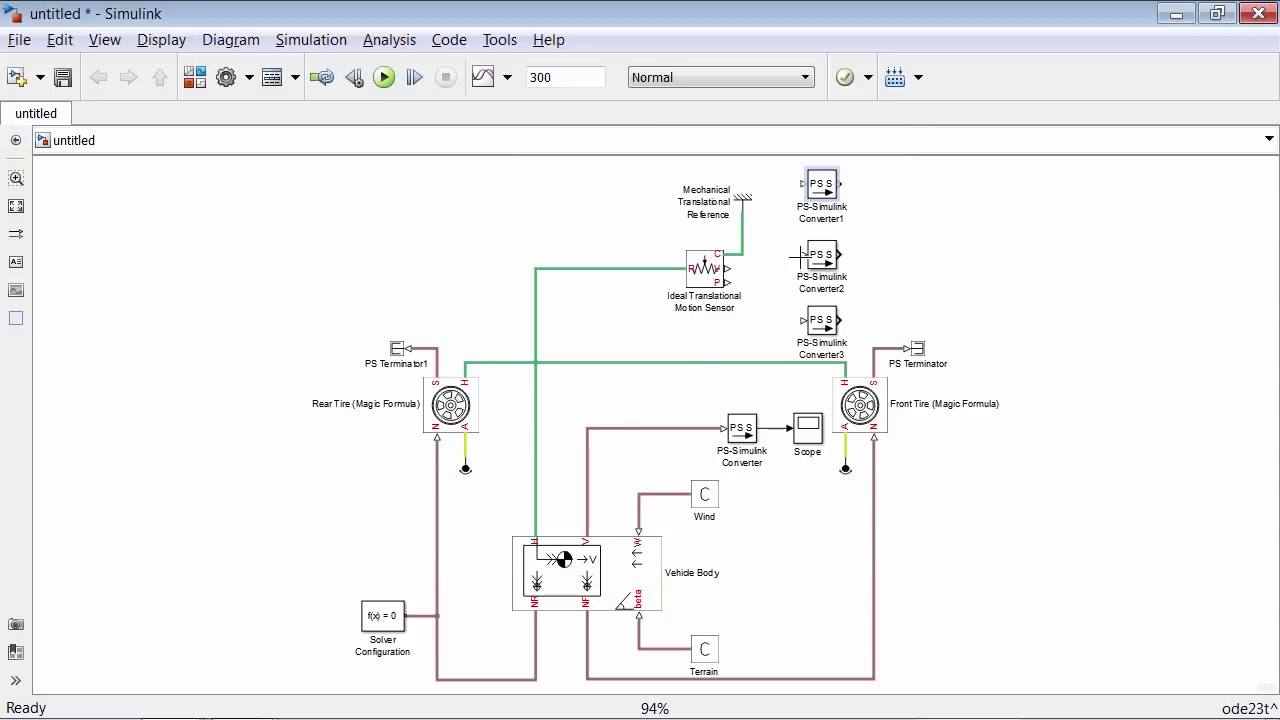
# Step: Set the output signal unit of PS-Simulink Converter2 to km/hr
pyautogui.doubleClick(826, 261)
pyautogui.doubleClick(655, 449)
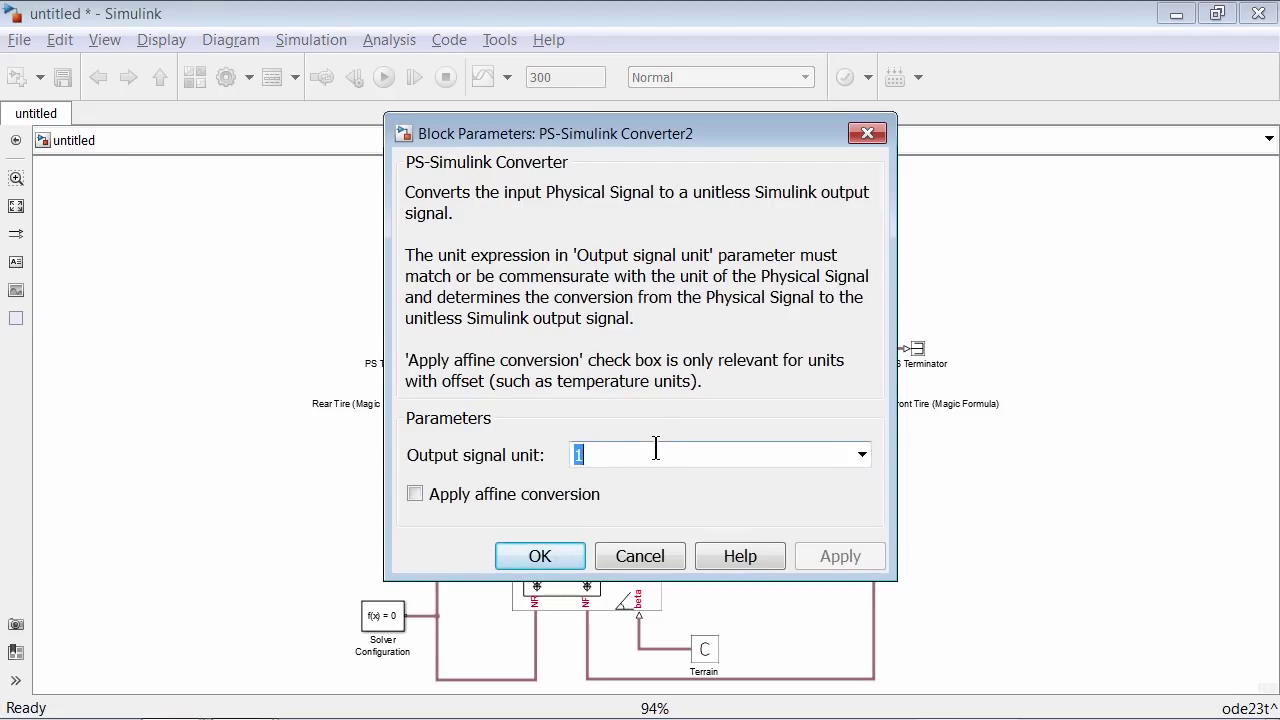
pyautogui.write('km/hr')
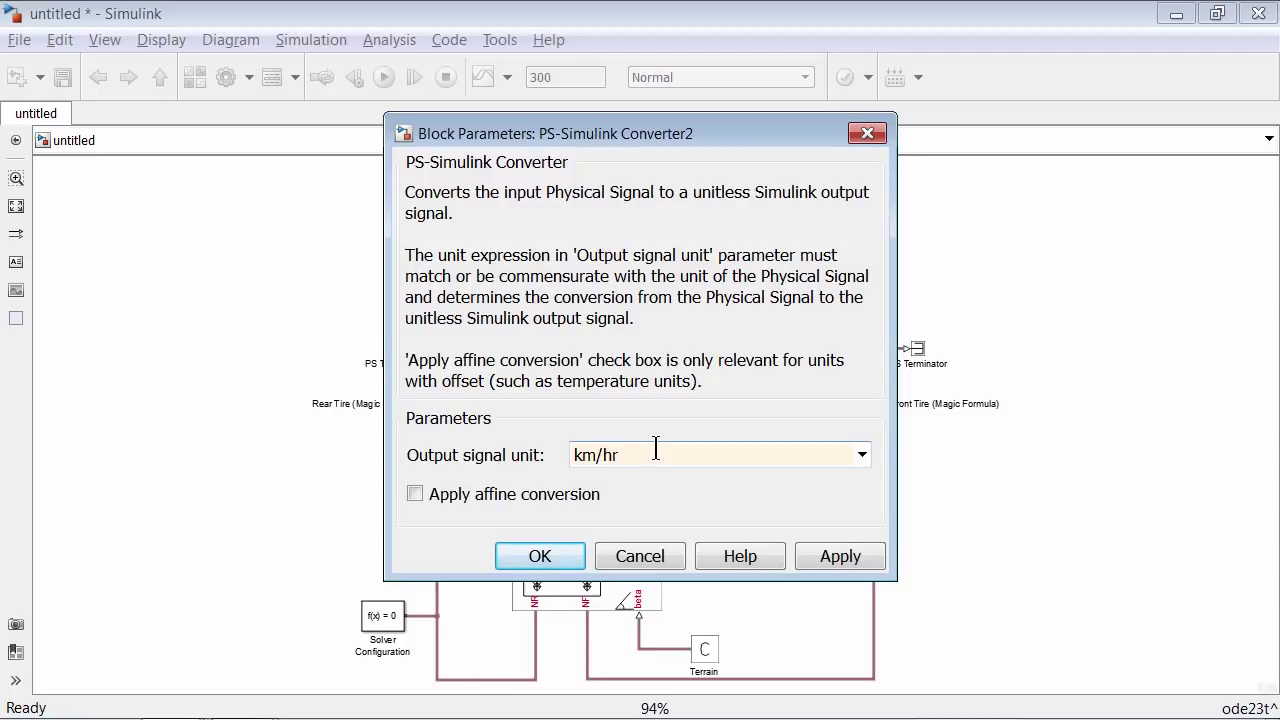
pyautogui.click(543, 561)
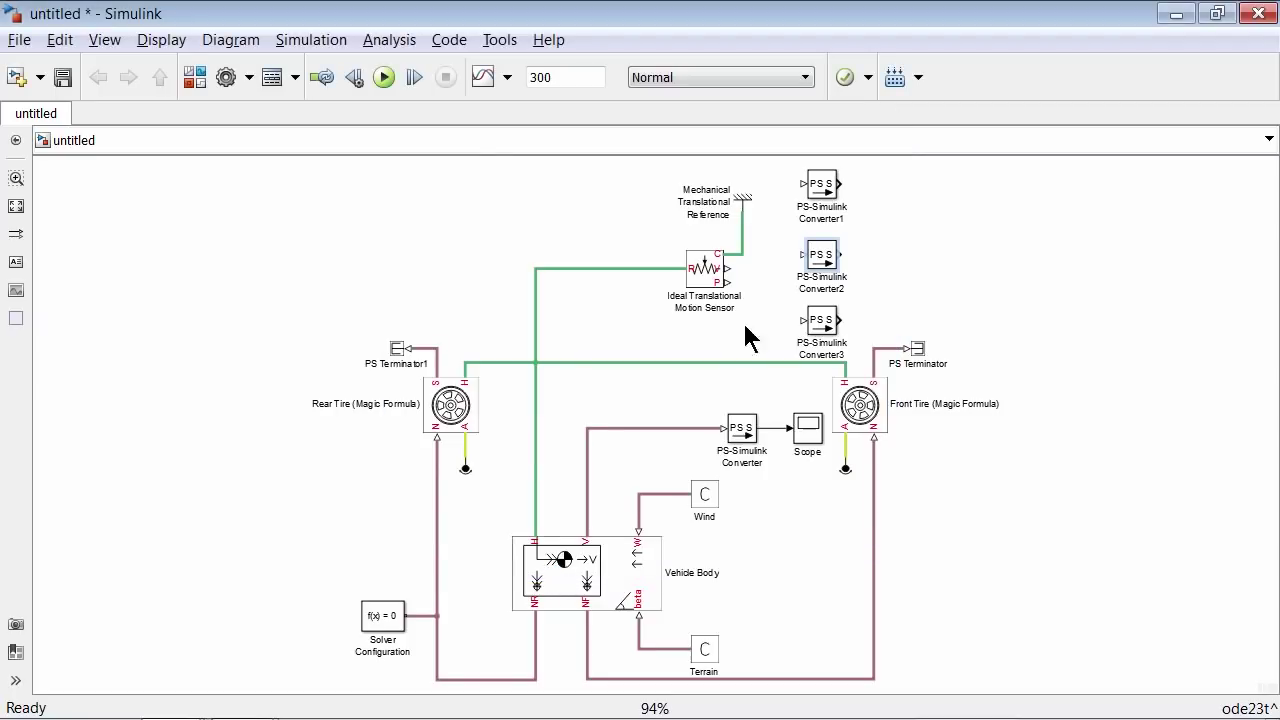
# Step: Set the output signal unit of PS-Simulink Converter3 to m
pyautogui.doubleClick(820, 330)
pyautogui.doubleClick(640, 459)
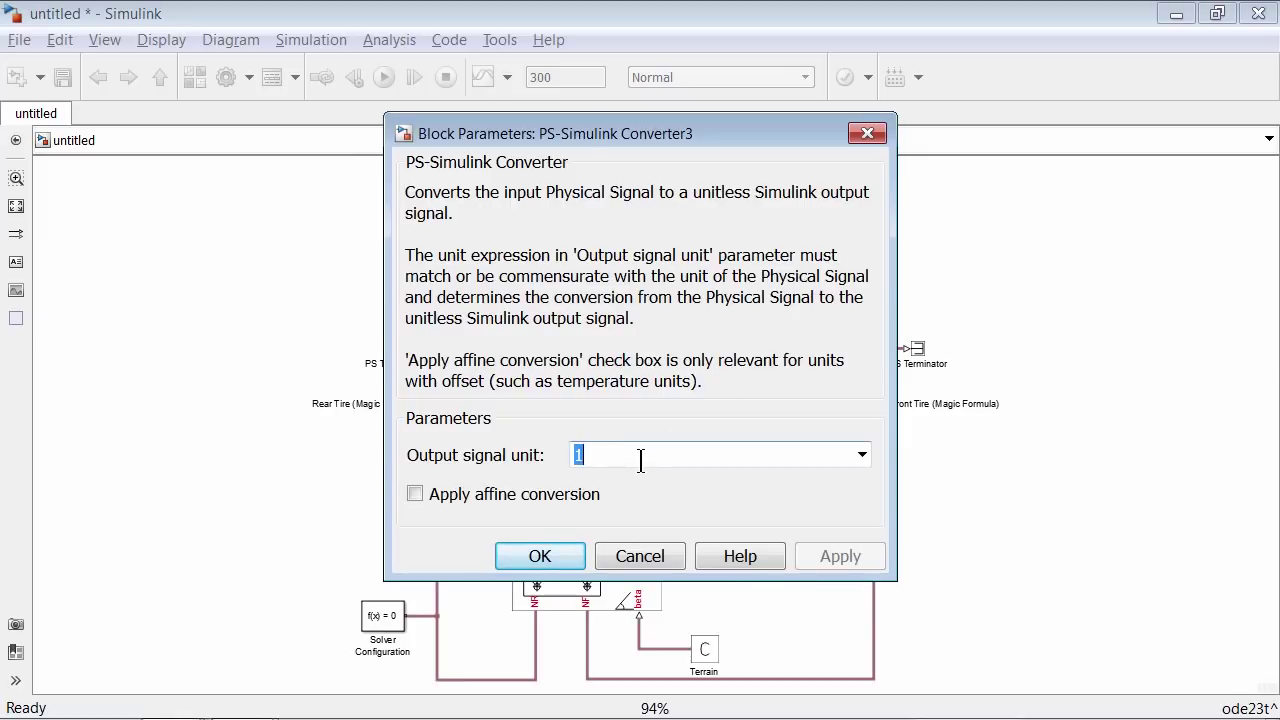
pyautogui.write('m')
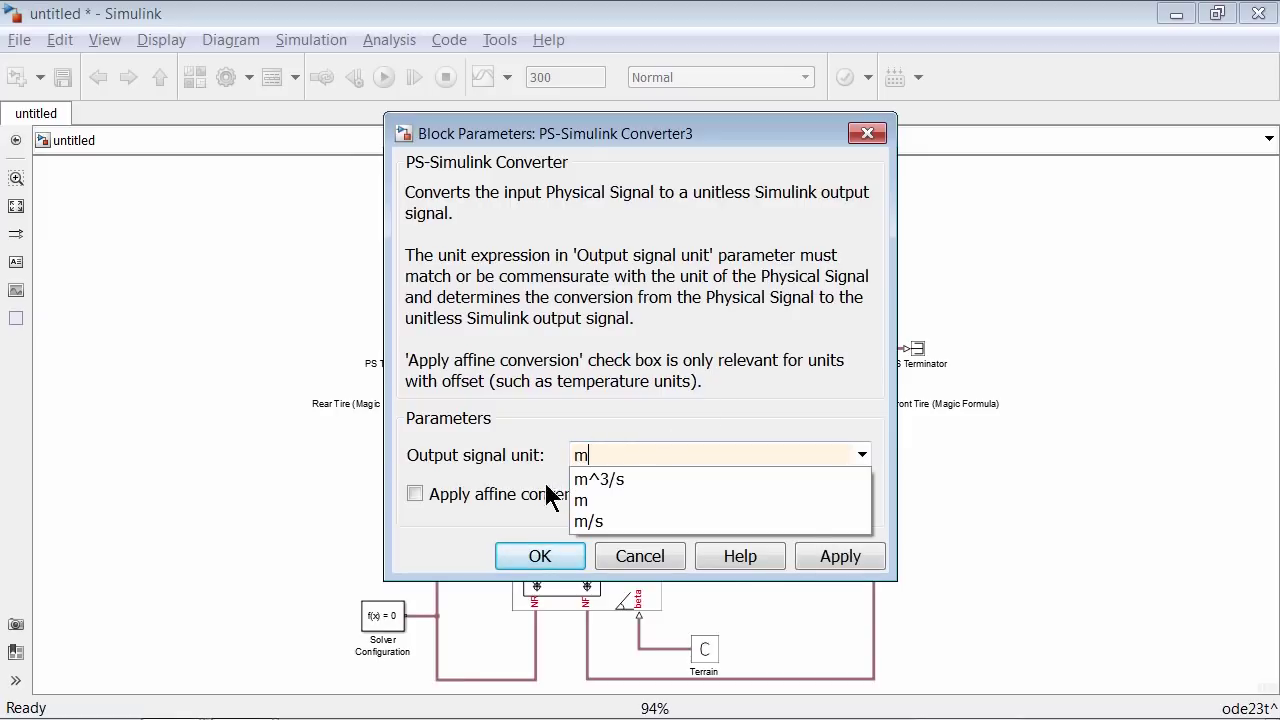
pyautogui.click(582, 502)
pyautogui.click(537, 556)
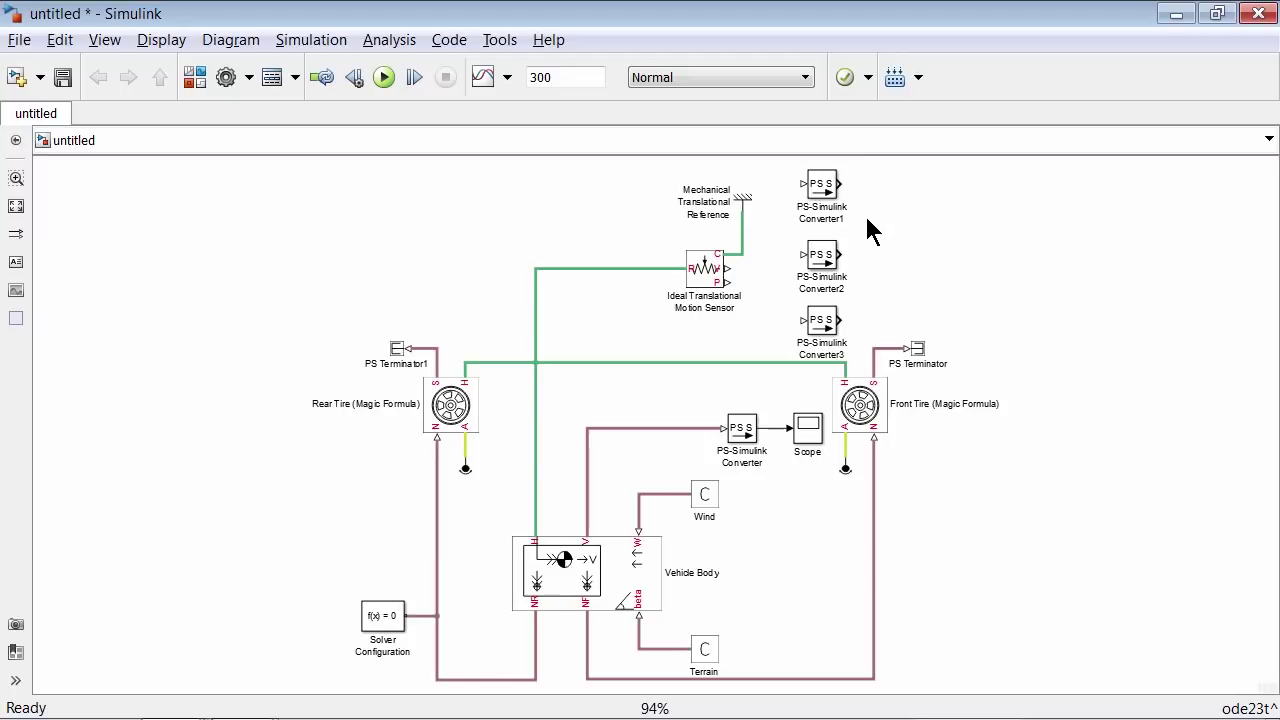
# Step: Connect the motion sensor's V port to PS-Simulink Converter1 and Converter2, and its P port to PS-Simulink Converter3
pyautogui.scroll(5, 773, 156)
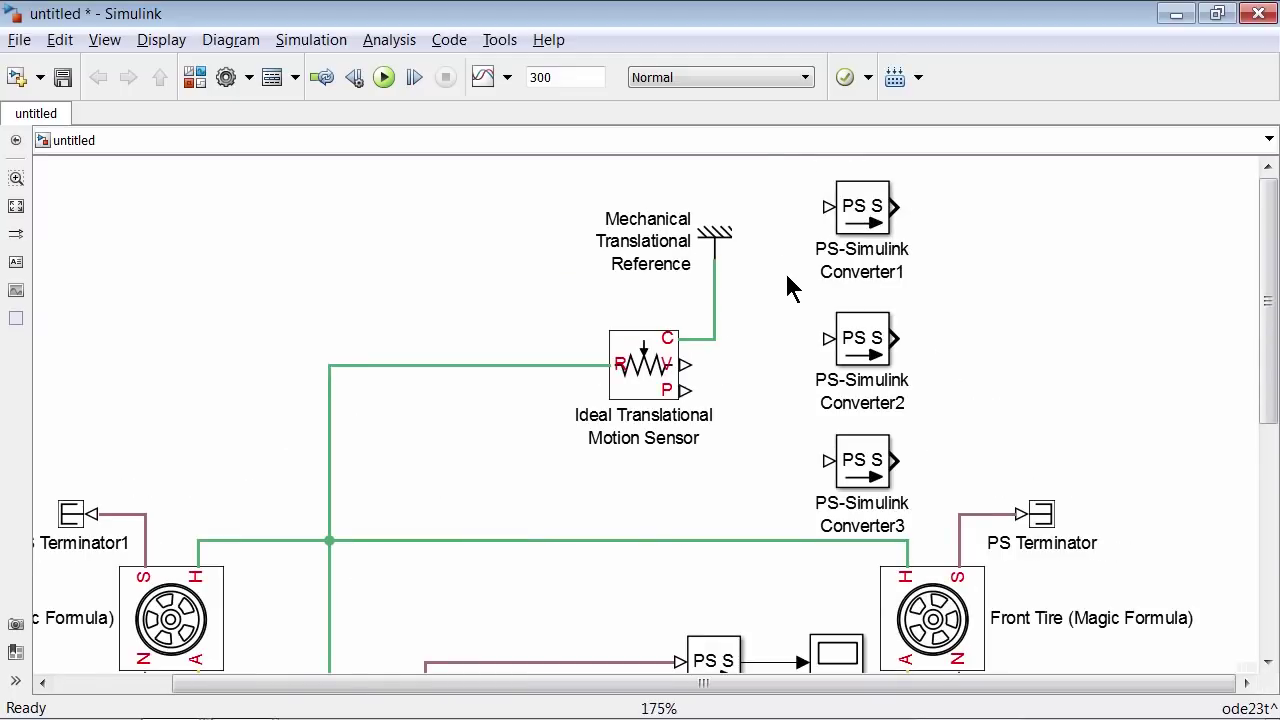
pyautogui.moveTo(684, 364); pyautogui.dragTo(828, 207)
pyautogui.moveTo(828, 339); pyautogui.dragTo(777, 340)
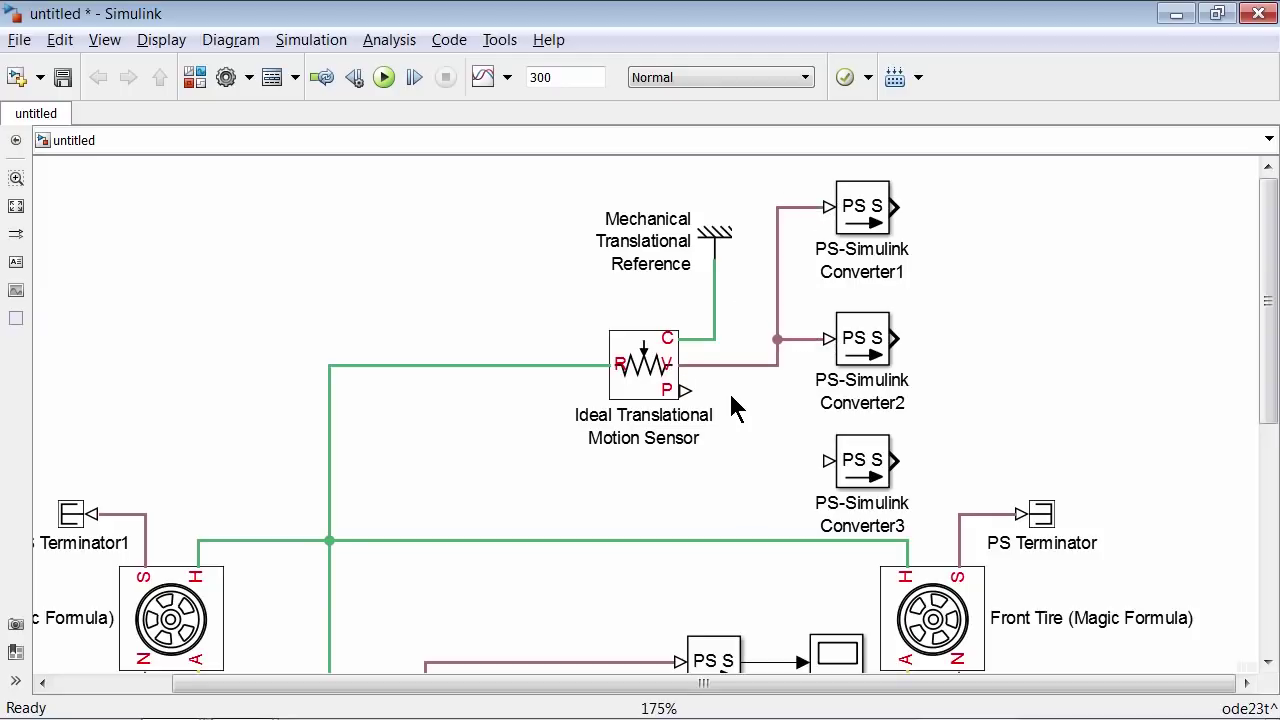
pyautogui.moveTo(684, 389)
pyautogui.mouseDown()
pyautogui.moveTo(754, 406)
pyautogui.moveTo(830, 461)
pyautogui.mouseUp()
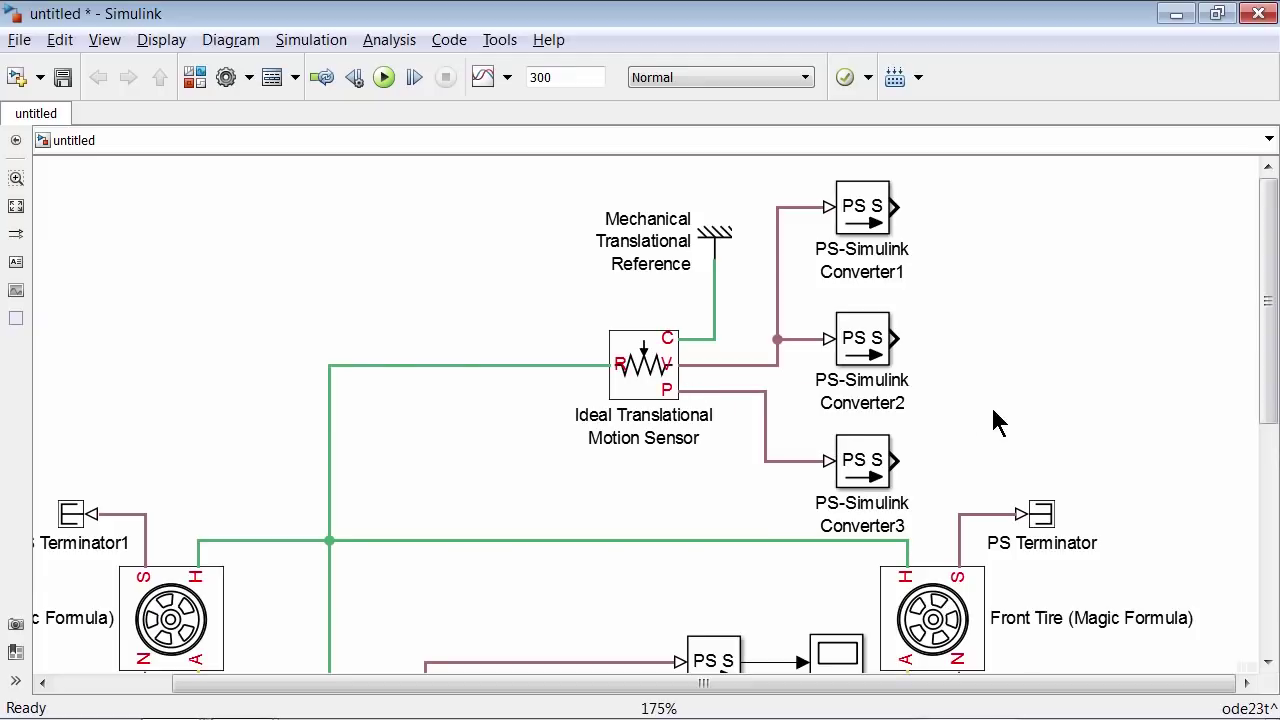
# Step: Duplicate the Scope block, placing the copy to the right of PS-Simulink Converter2
pyautogui.press('space')
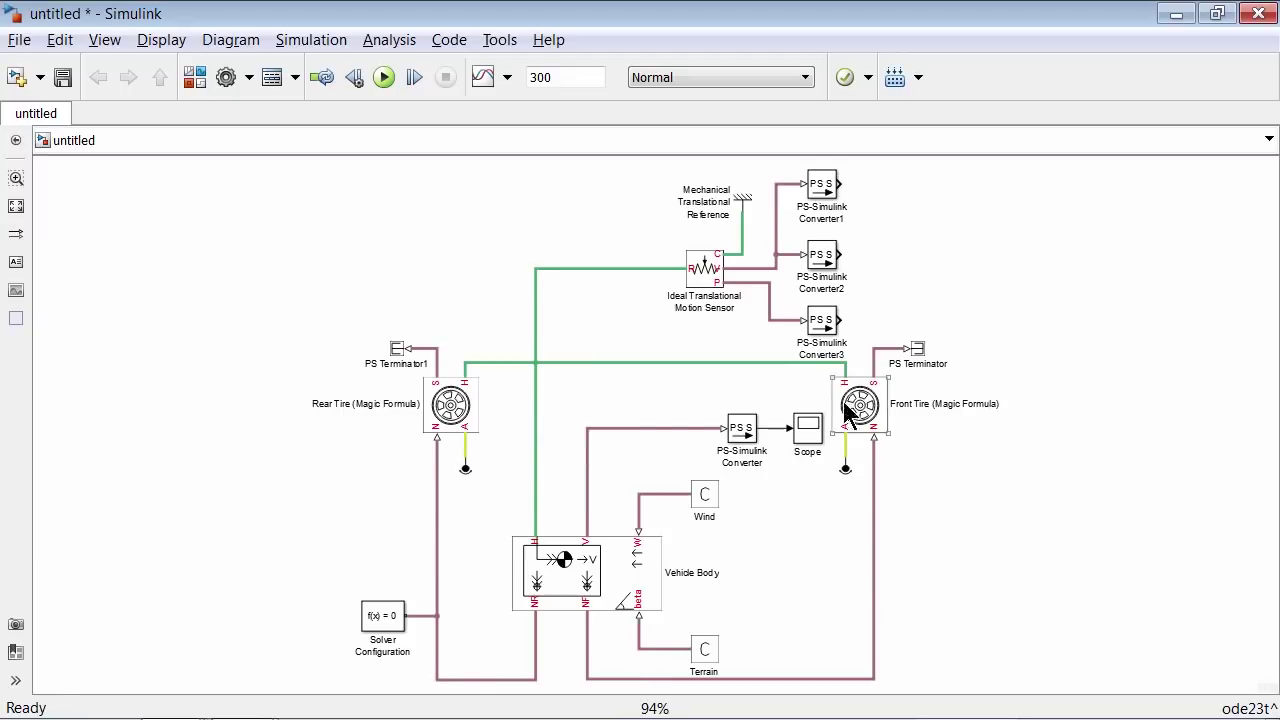
pyautogui.click(808, 434)
pyautogui.moveTo(808, 440); pyautogui.dragTo(975, 262)
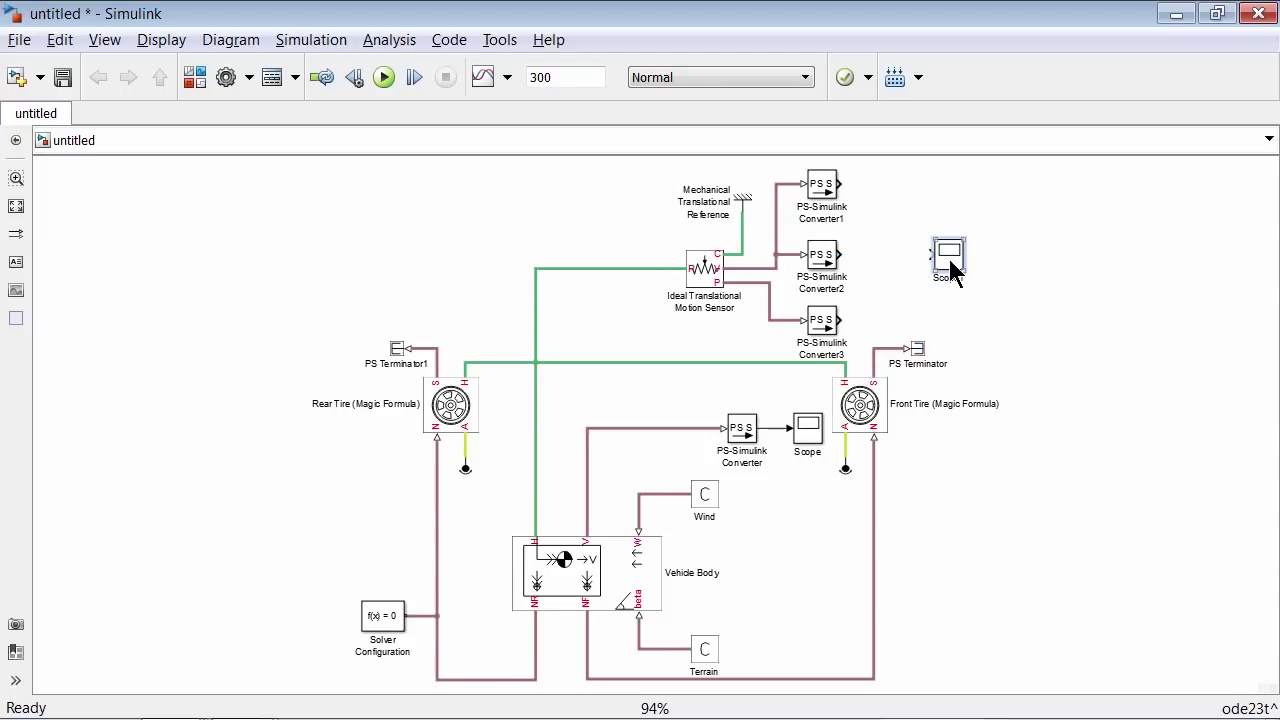
# Step: Set the number of axes of Scope1 to 3
pyautogui.doubleClick(951, 266)
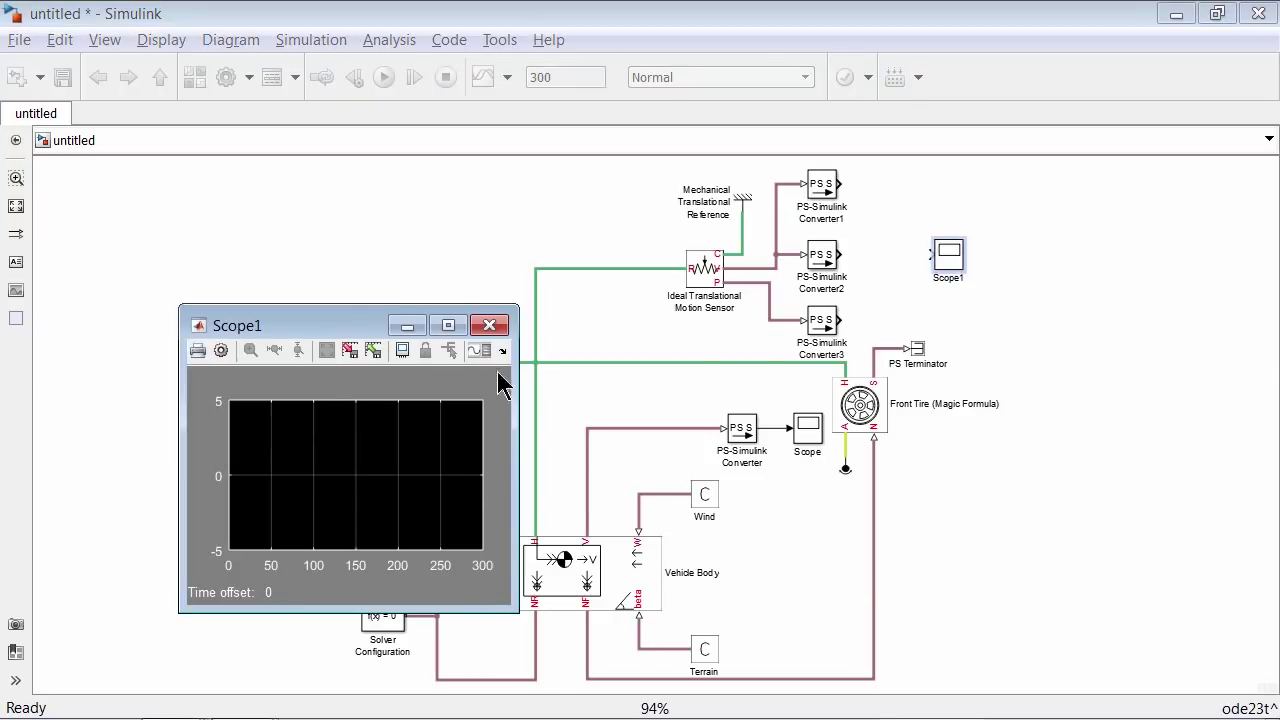
pyautogui.click(224, 352)
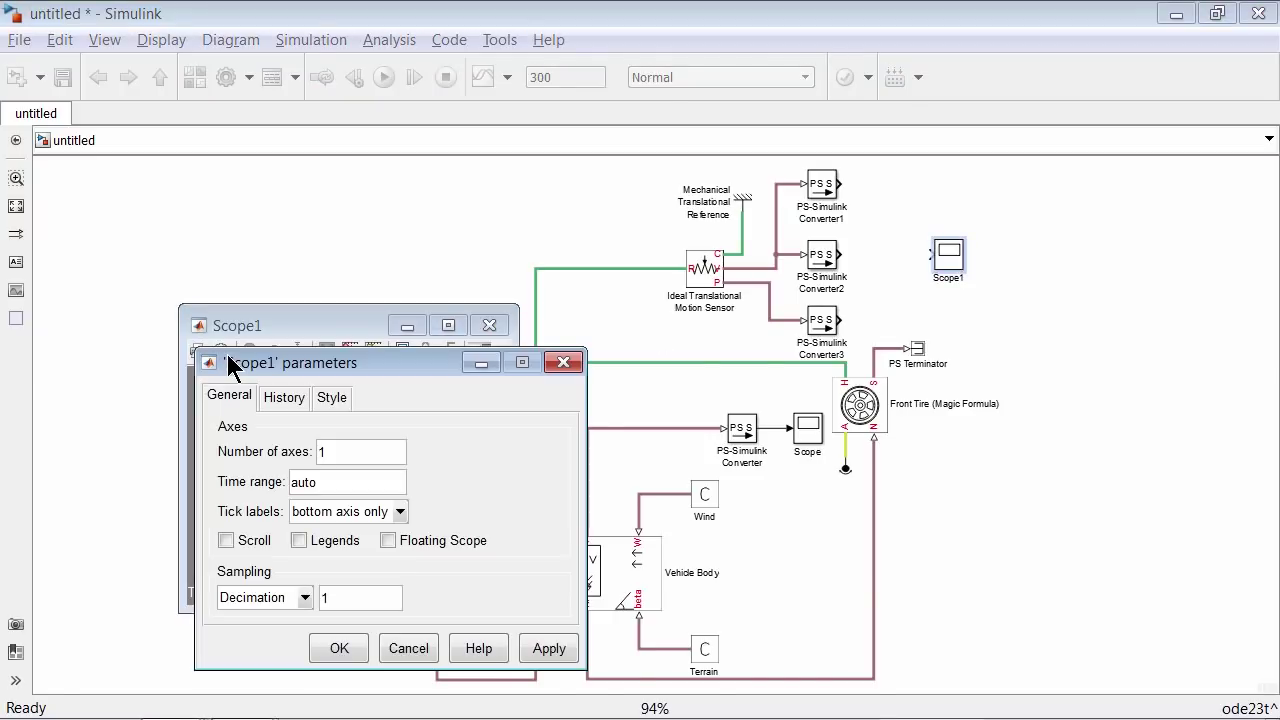
pyautogui.doubleClick(346, 449)
pyautogui.write('3')
pyautogui.click(340, 648)
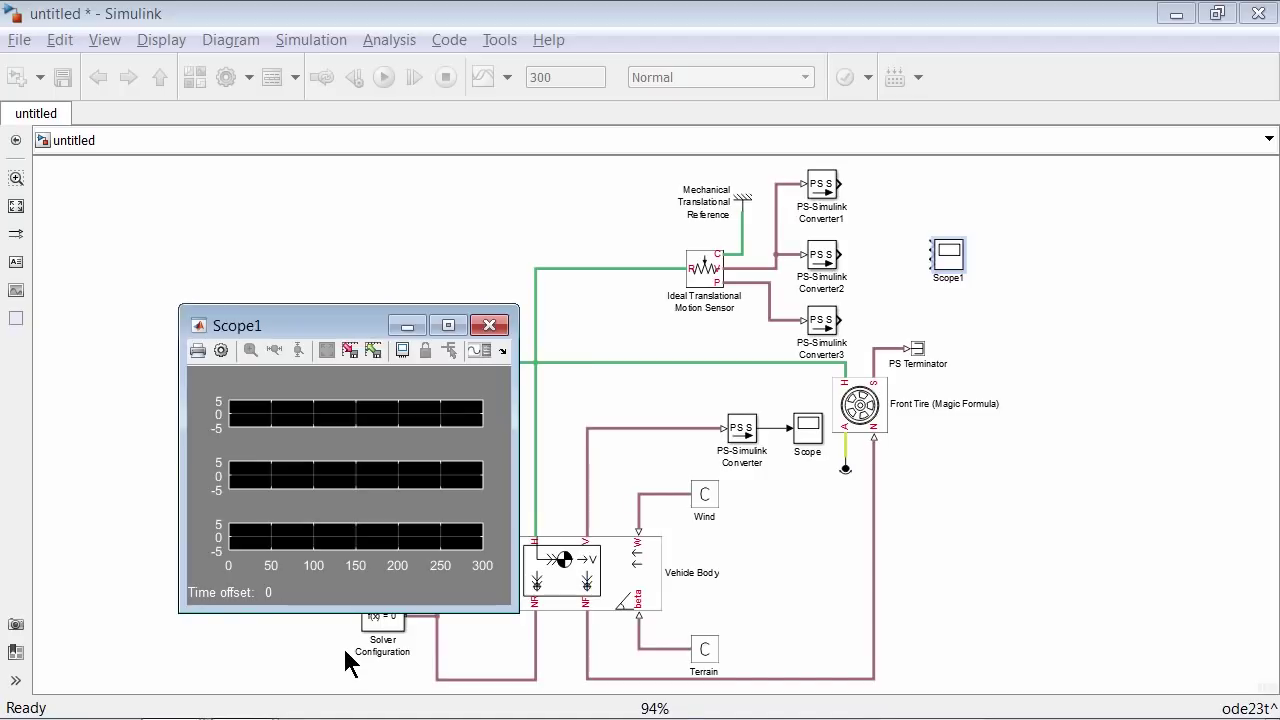
pyautogui.click(1025, 318)
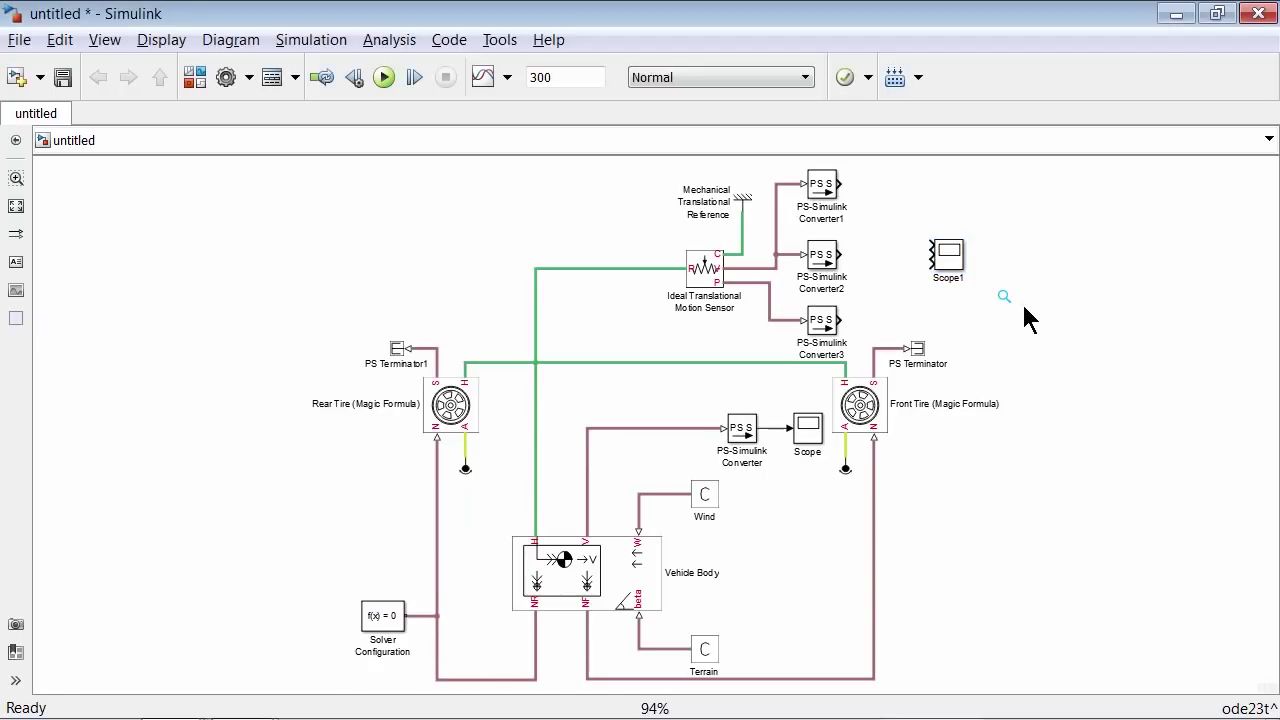
# Step: Connect the outputs of PS-Simulink Converter1, 2 and 3 to Scope1's three inputs and move Scope1 farther right
pyautogui.moveTo(799, 163); pyautogui.dragTo(857, 360)
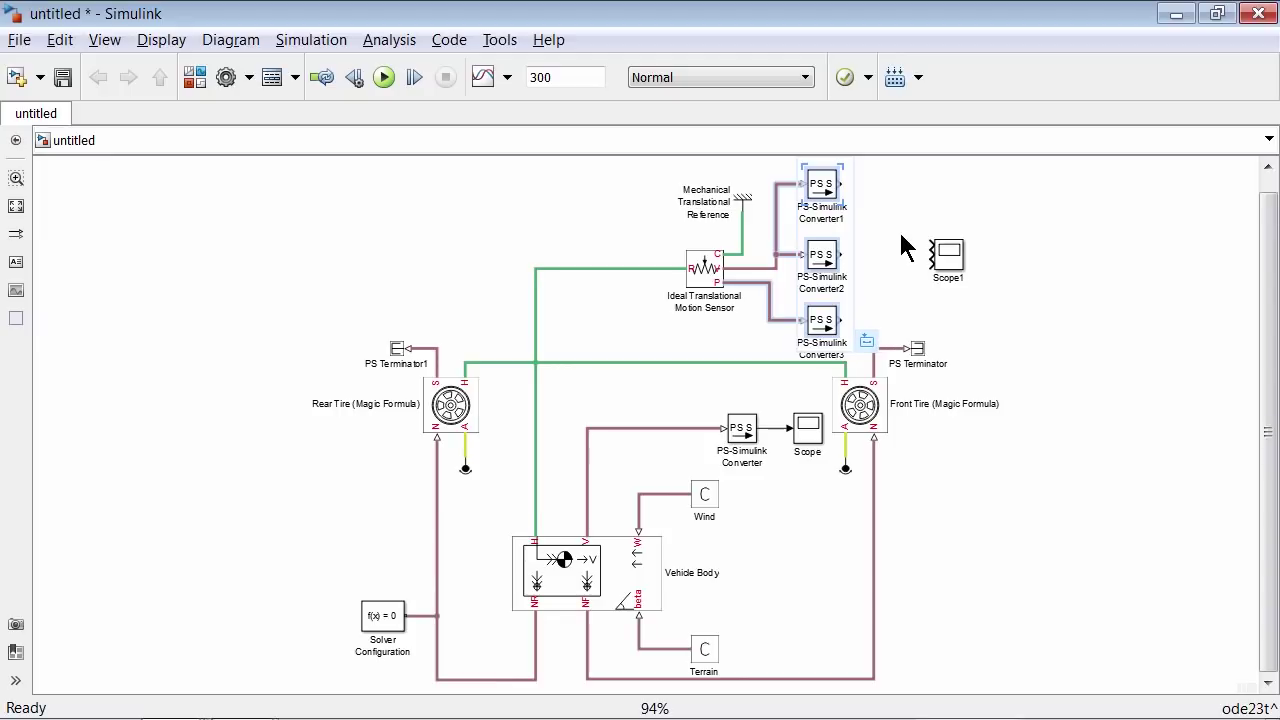
pyautogui.keyDown('ctrl'); pyautogui.click(950, 262); pyautogui.keyUp('ctrl')
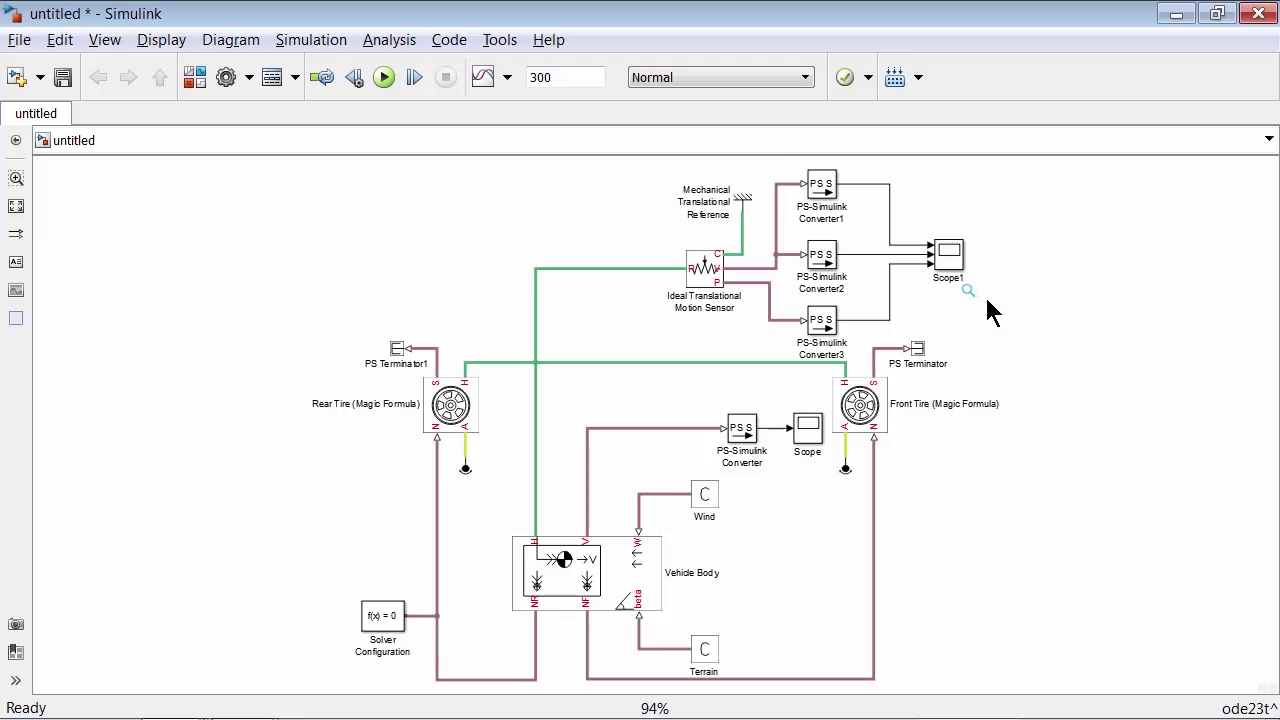
pyautogui.scroll(4, 957, 243)
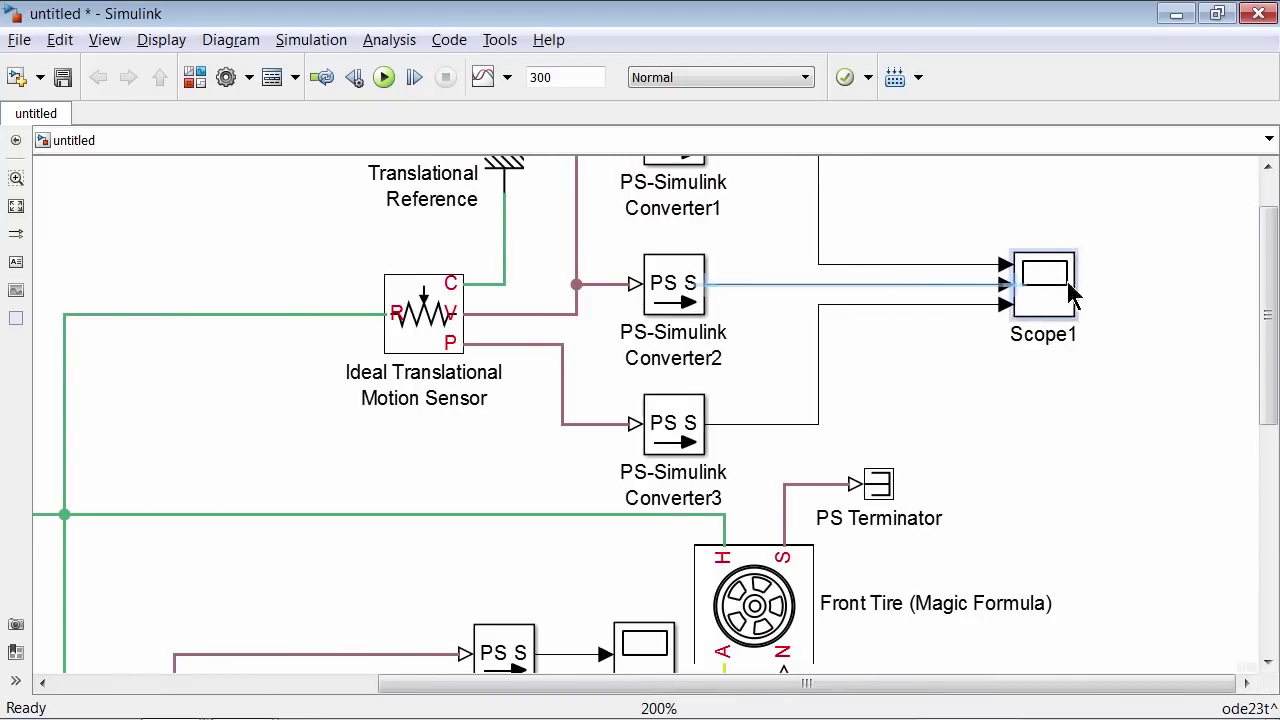
pyautogui.moveTo(1048, 283); pyautogui.dragTo(1203, 276)
# Step: Label the Scope1 input signals from PS-Simulink Converter1, 2 and 3 as Speed (mph), Speed (kmph) and Distance (m)
pyautogui.doubleClick(1006, 265)
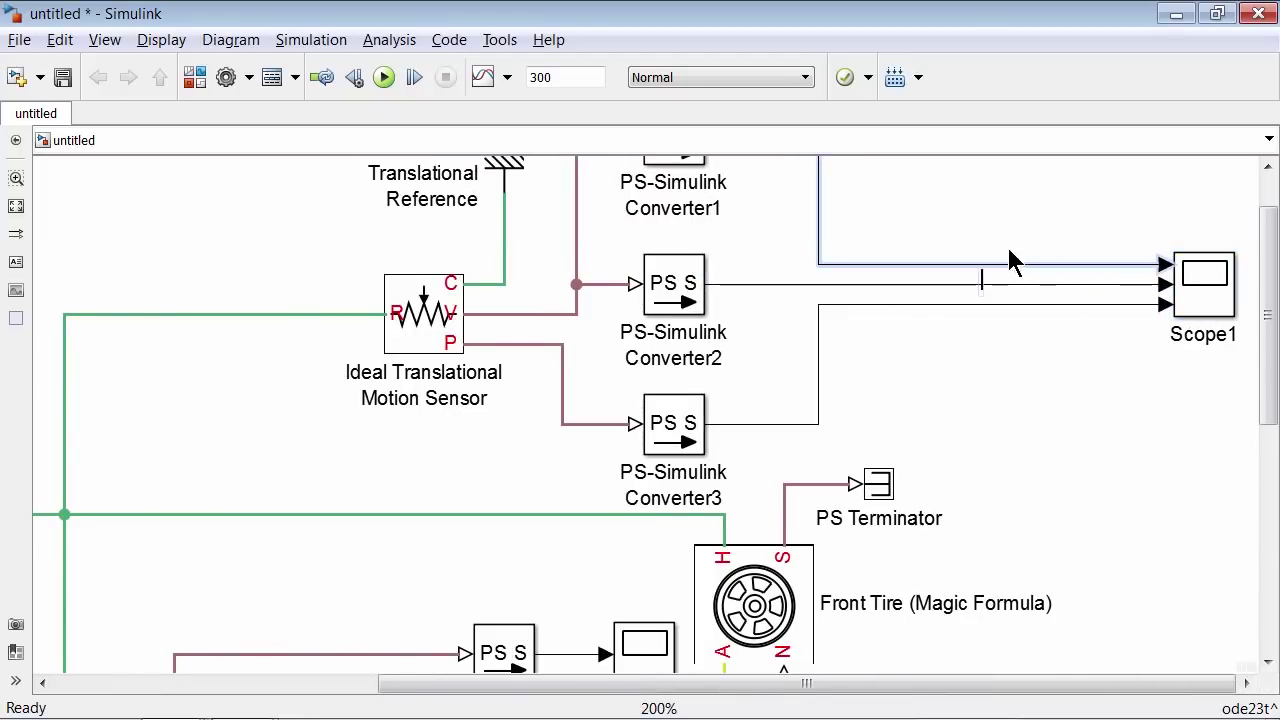
pyautogui.write('Speed')
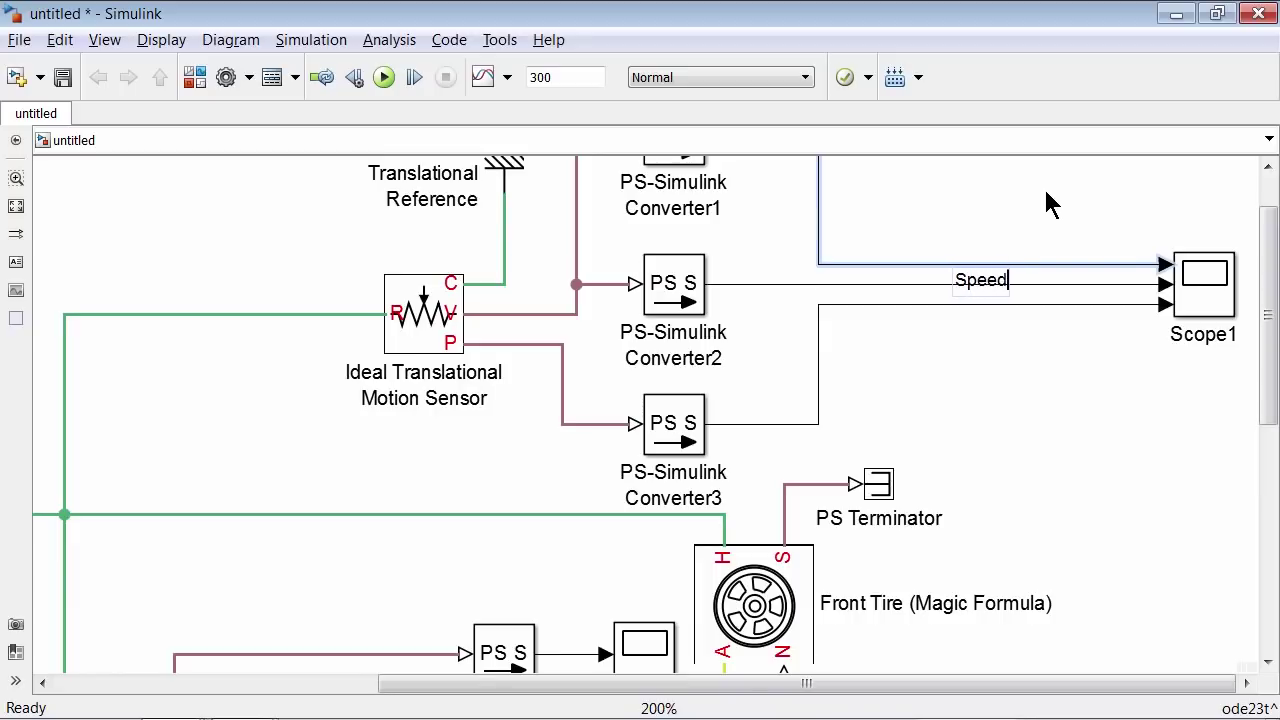
pyautogui.write(' (mph)')
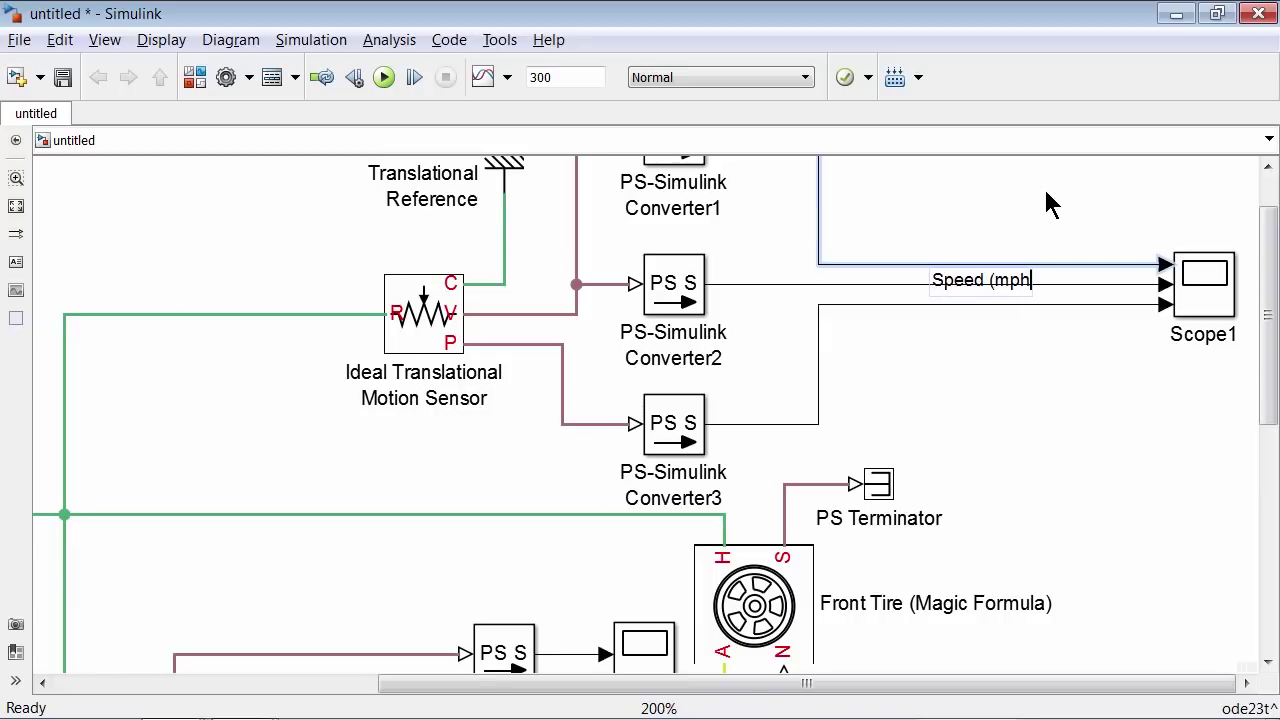
pyautogui.click(1046, 323)
pyautogui.click(1061, 284)
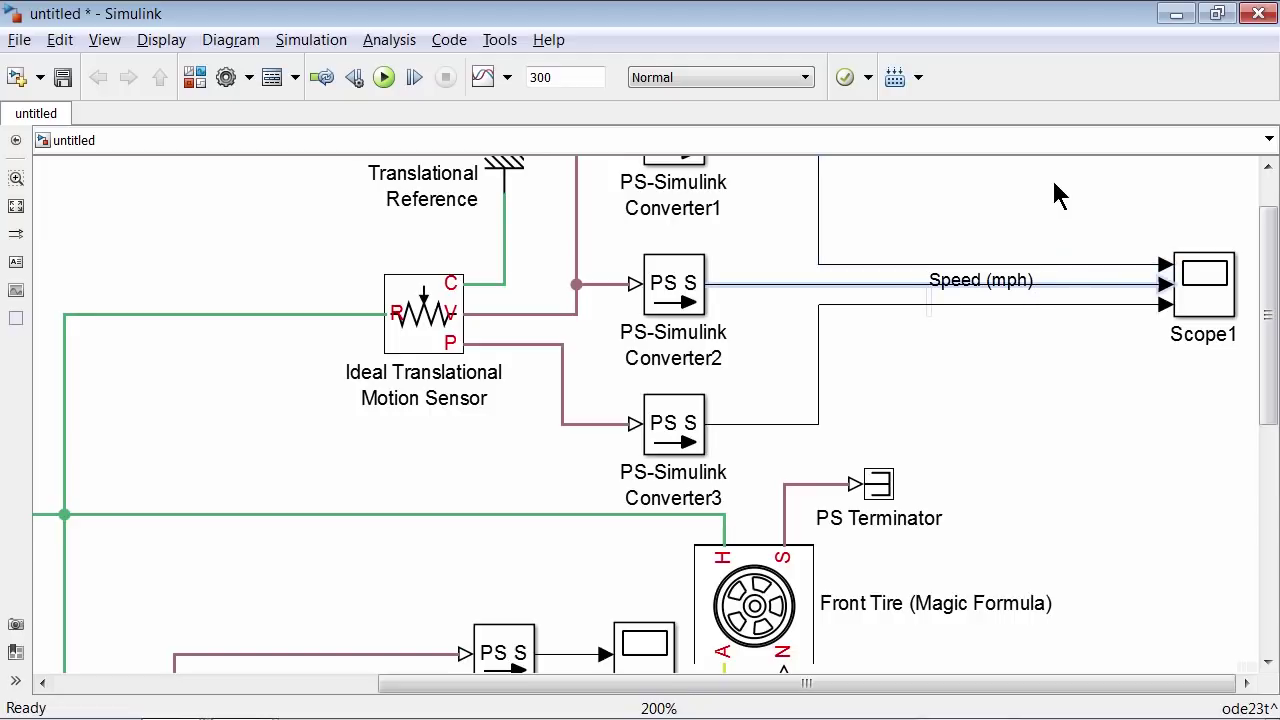
pyautogui.write('Speed (kmph)')
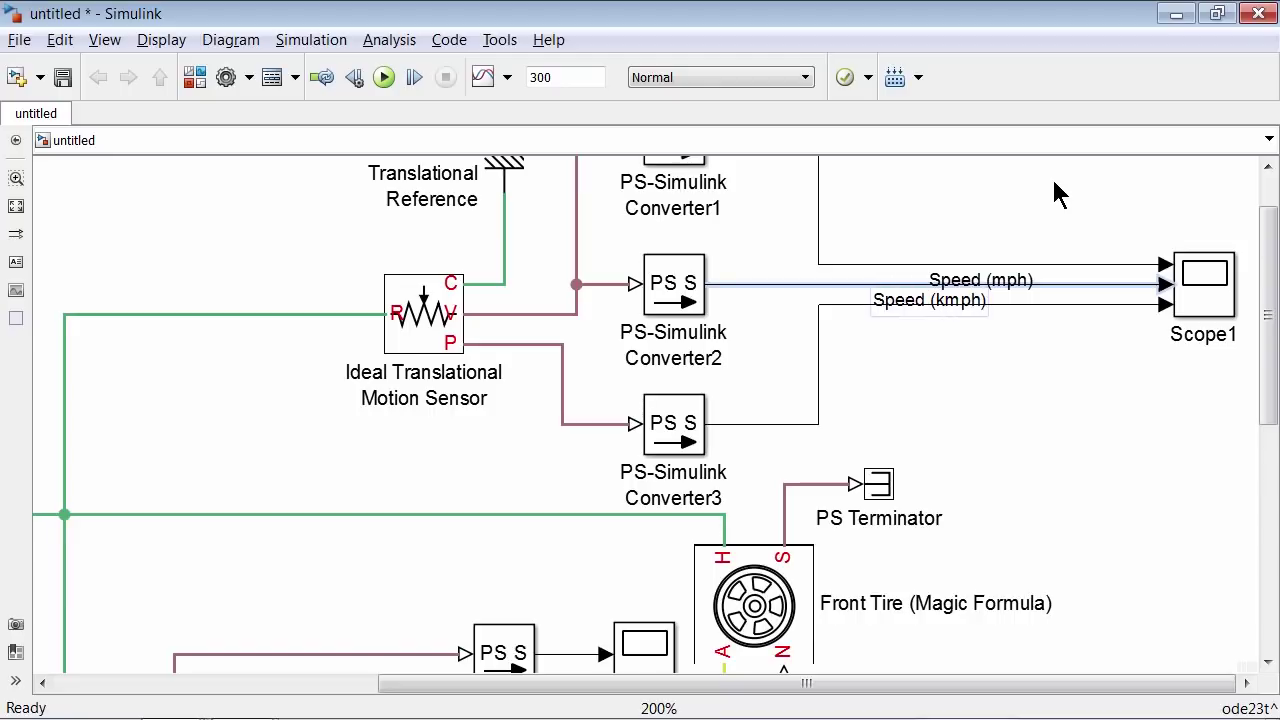
pyautogui.click(1028, 335)
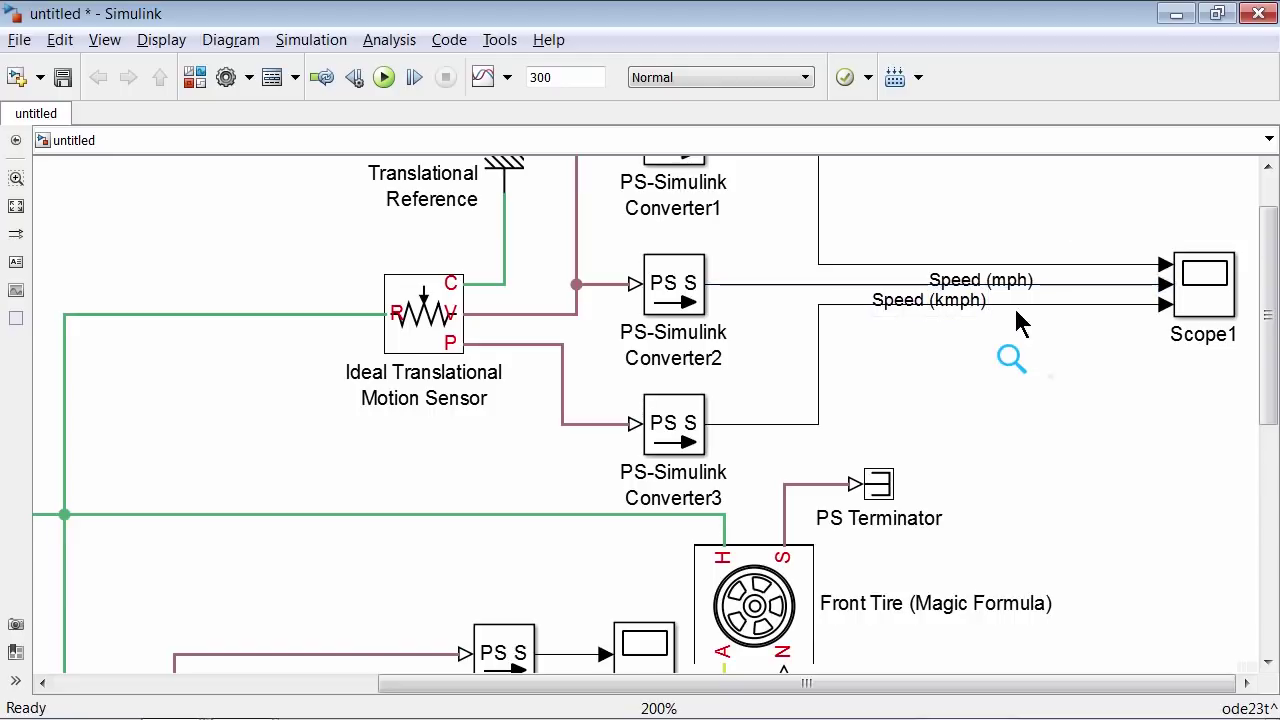
pyautogui.doubleClick(1012, 302)
pyautogui.write('Distance (m)')
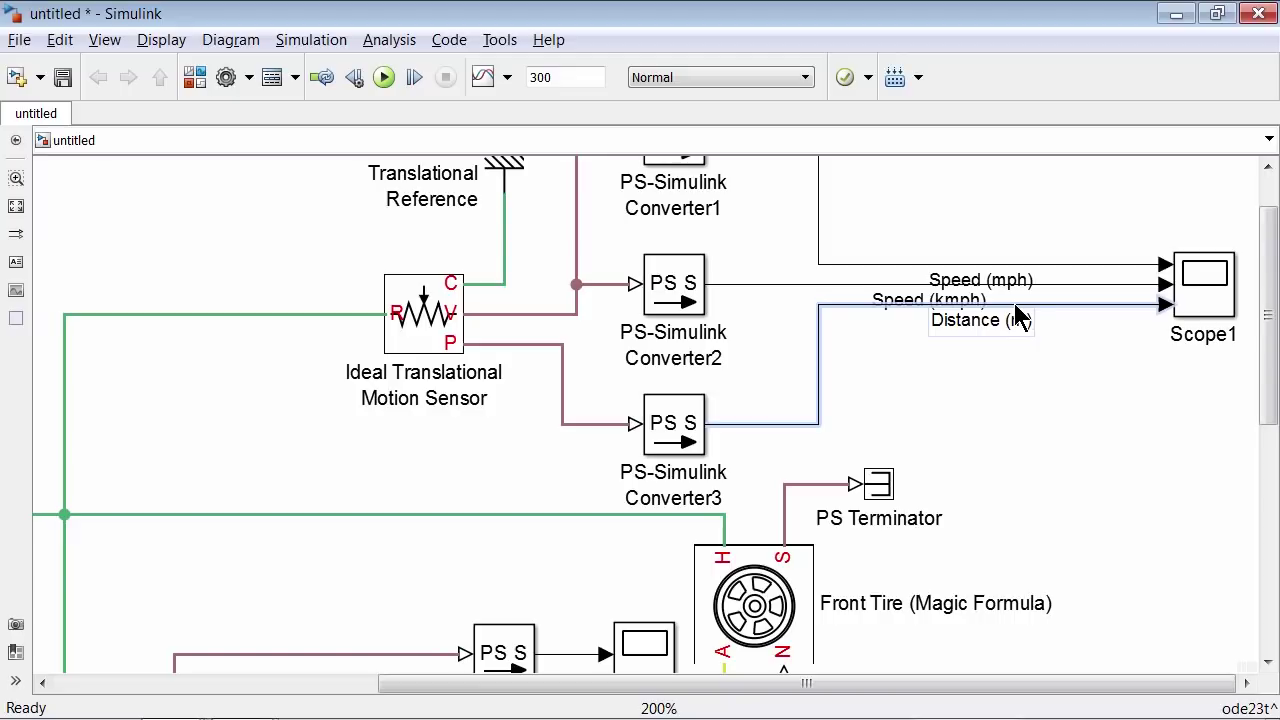
pyautogui.click(942, 256)
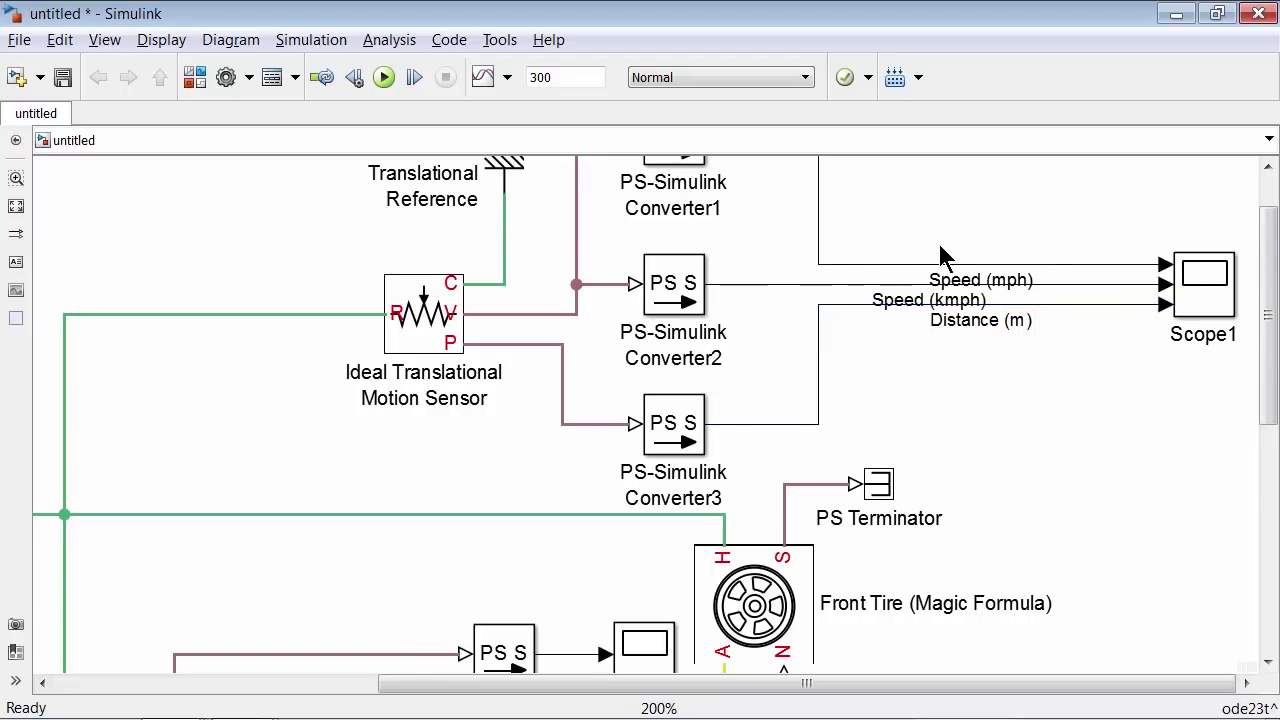
# Step: Move the three signal labels close to Scope1, each beside its own signal line
pyautogui.moveTo(955, 281); pyautogui.dragTo(1064, 247)
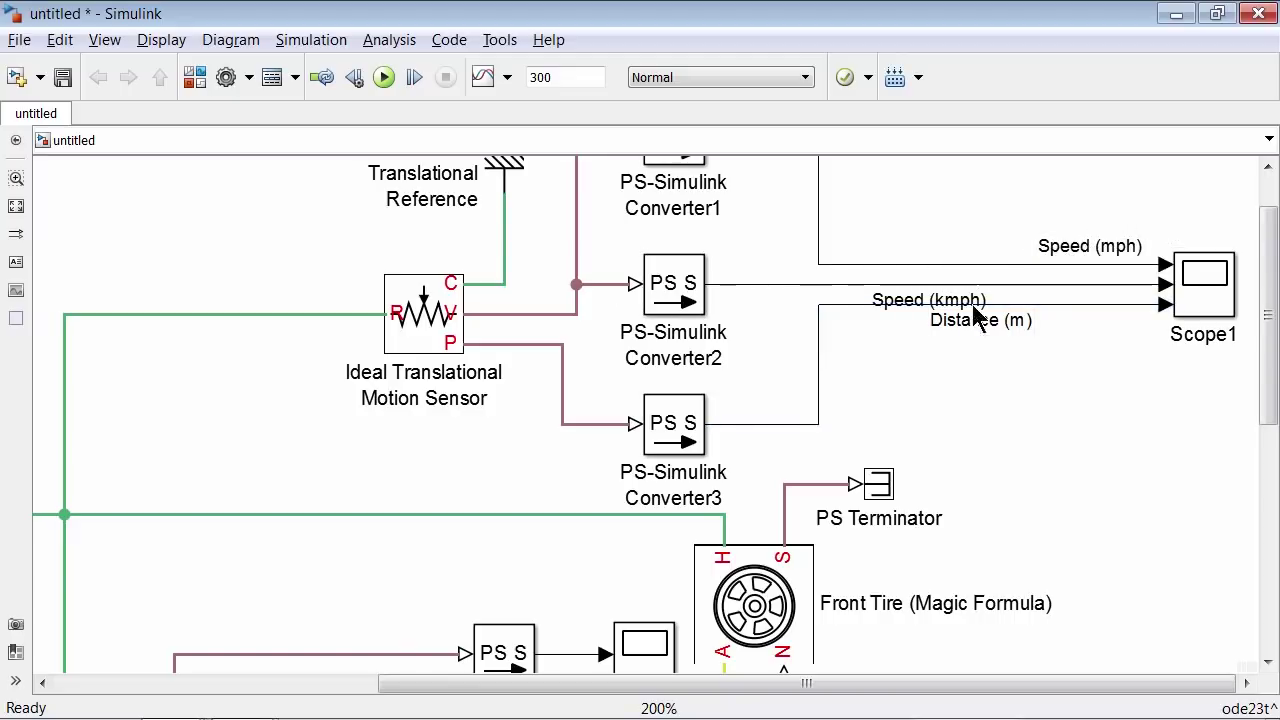
pyautogui.moveTo(928, 297); pyautogui.dragTo(1083, 257)
pyautogui.moveTo(986, 320); pyautogui.dragTo(1096, 320)
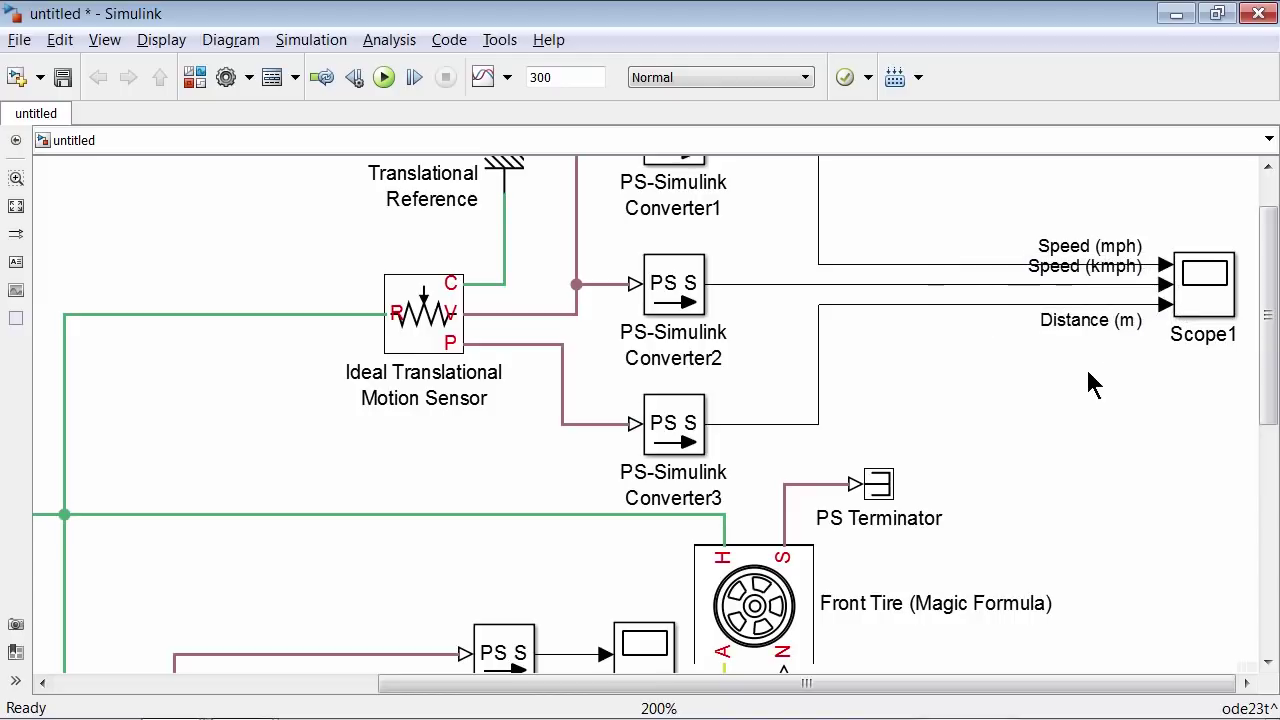
# Step: Run the simulation and examine the autoscaled speed and distance plots in a maximized Scope1
pyautogui.press('space')
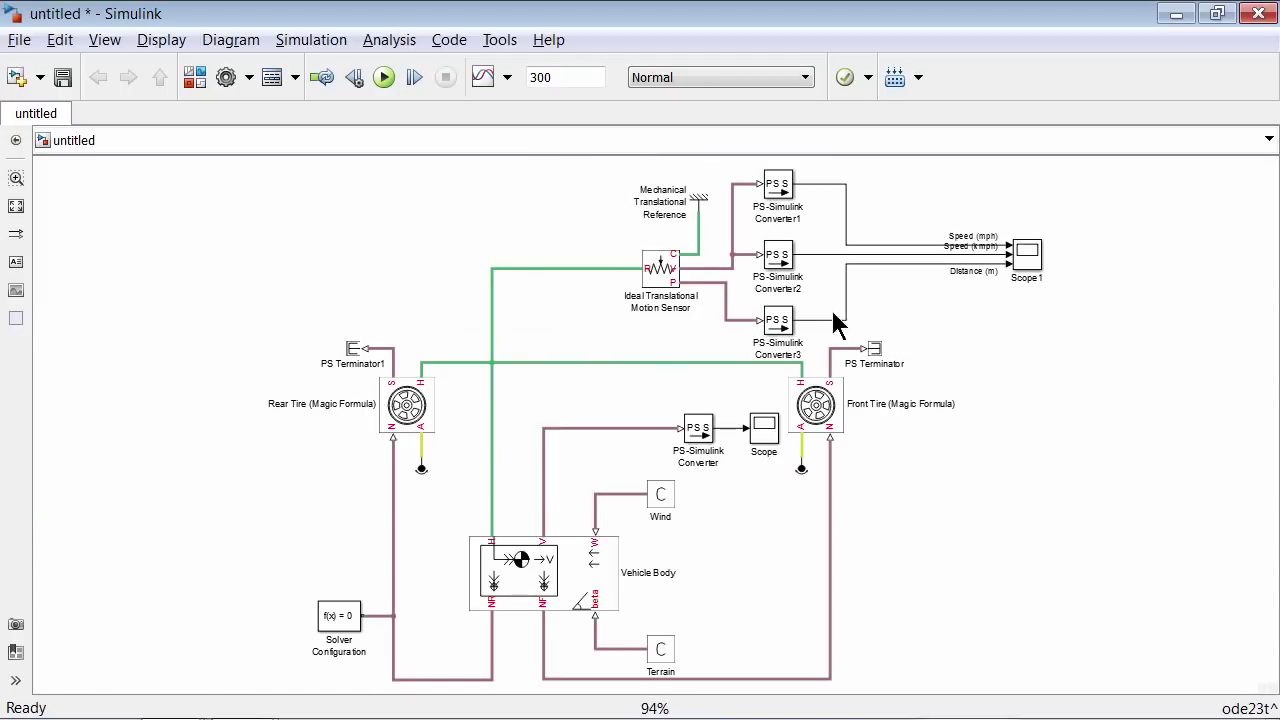
pyautogui.click(384, 77)
pyautogui.doubleClick(1030, 262)
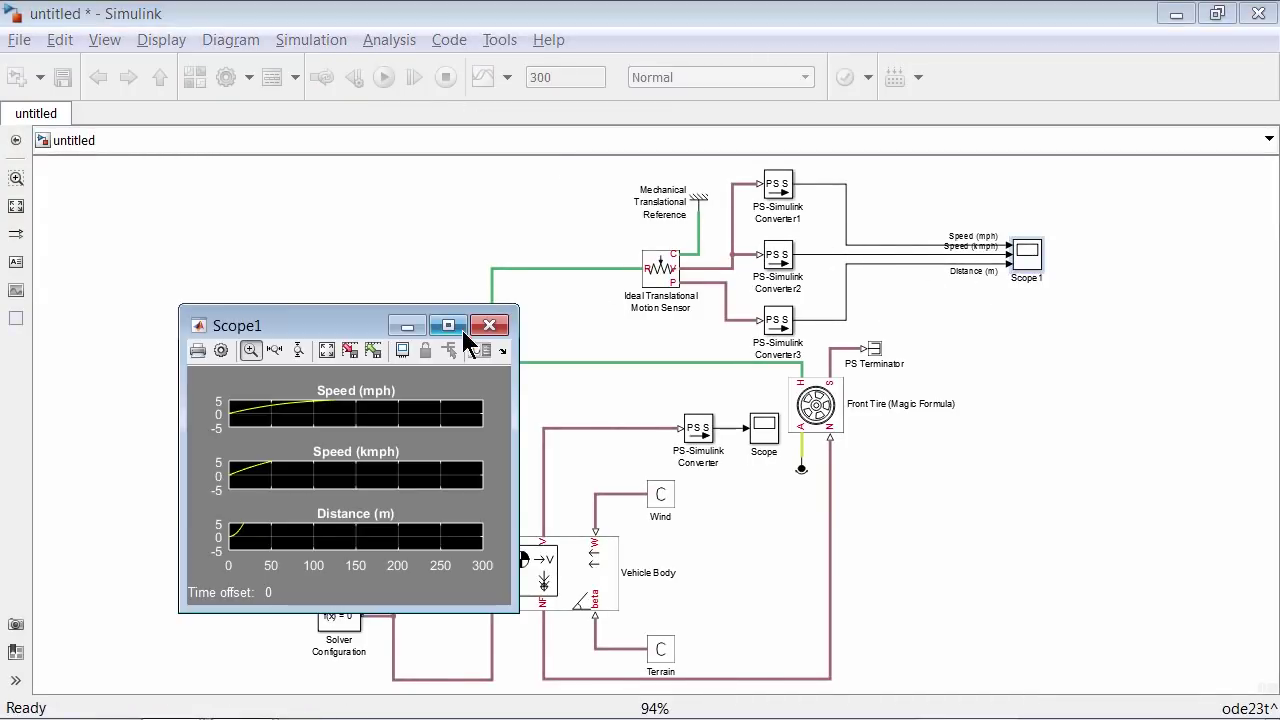
pyautogui.click(448, 327)
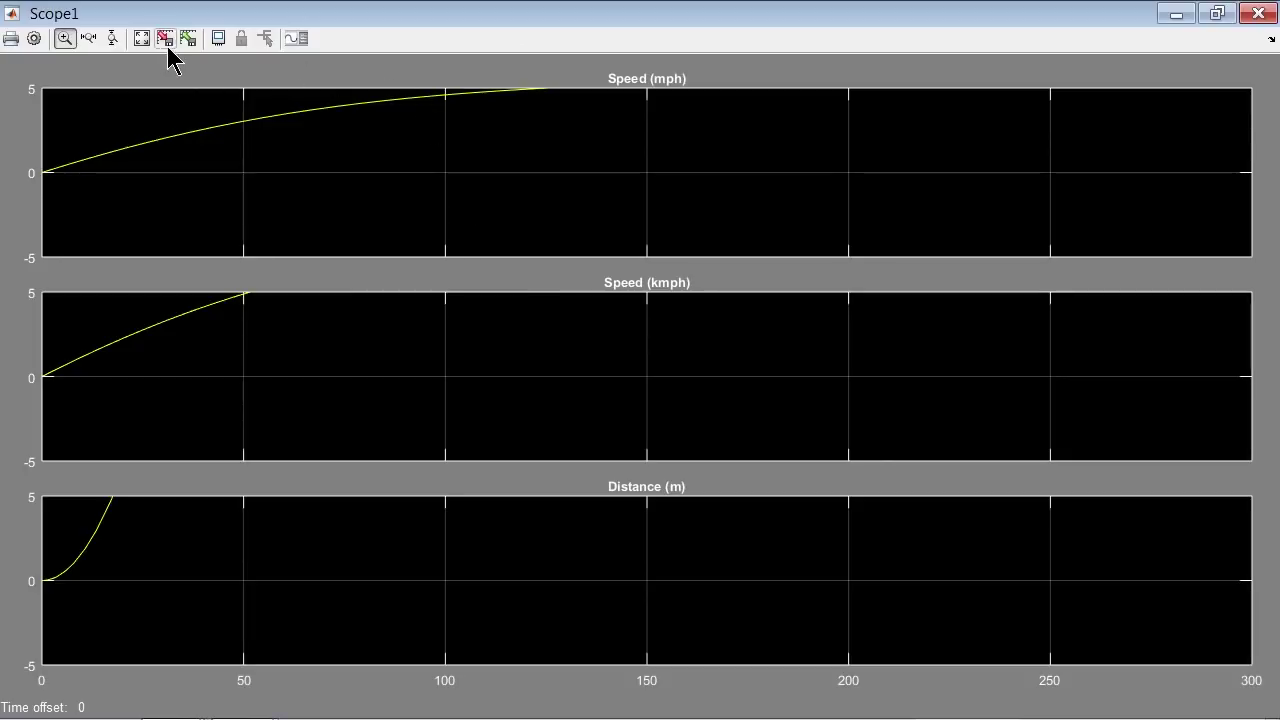
pyautogui.click(142, 40)
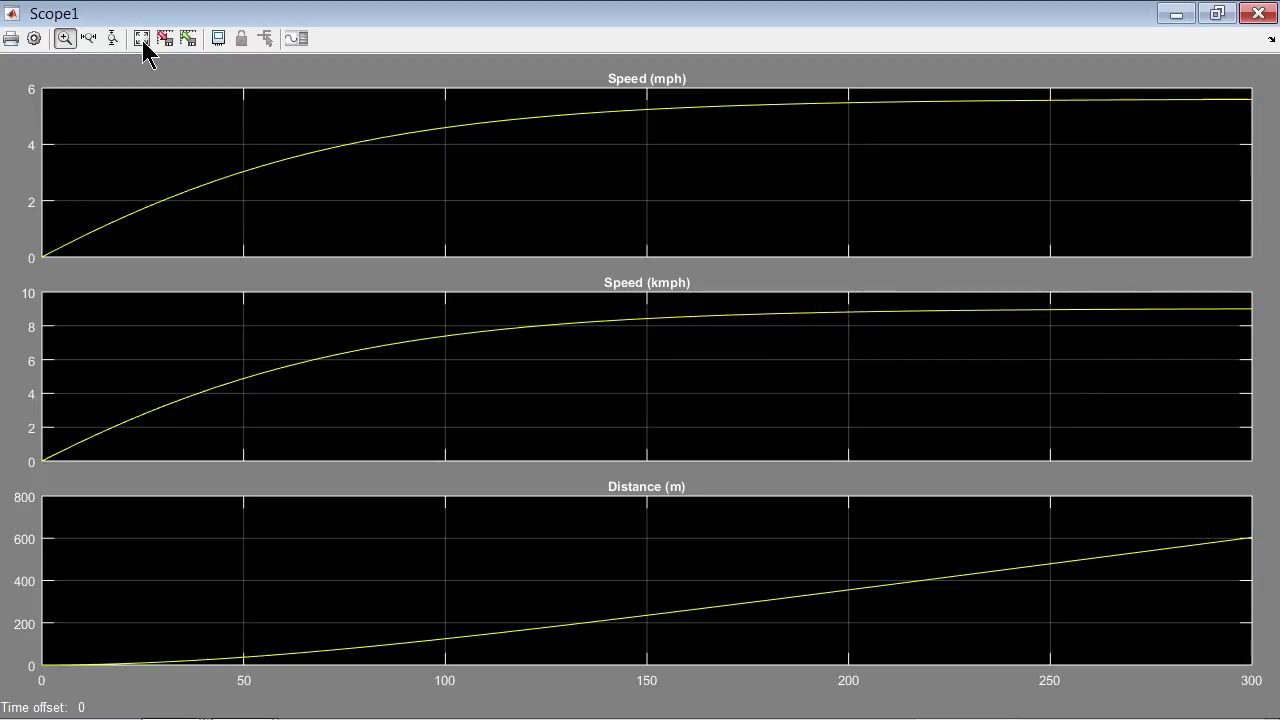
# Step: Switch to the PowerPoint slide show
pyautogui.hotkey('alt', 'Tab')
pyautogui.press('Tab')
pyautogui.press('Tab')
pyautogui.press('Tab')
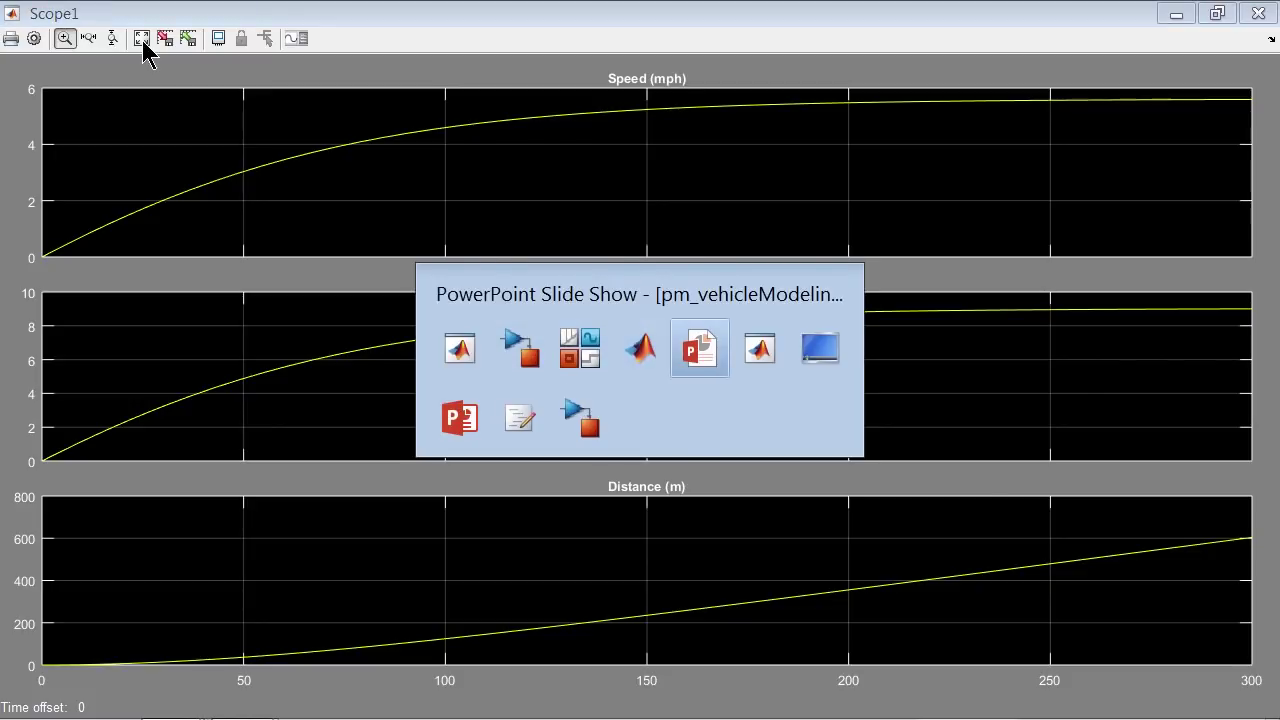
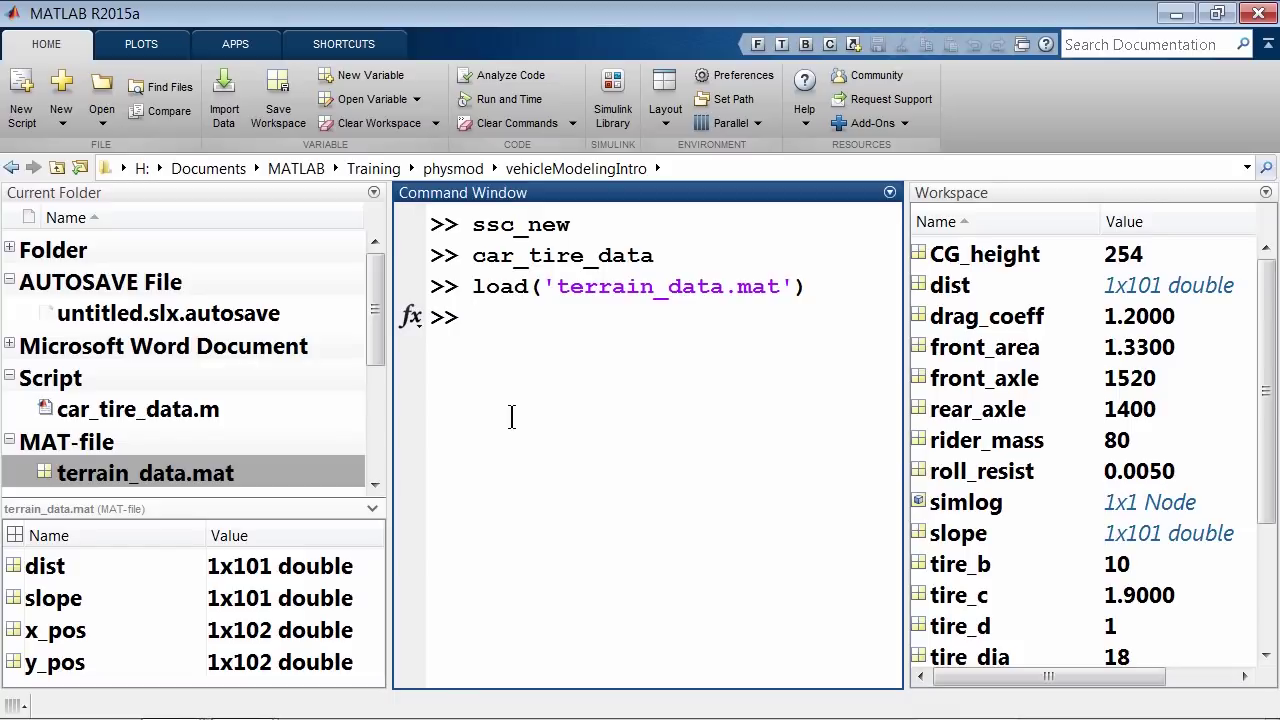
# Step: Plot the terrain's y_pos against x_pos by running plot(x_pos,y_pos)
pyautogui.write('plot(x_pos,y')
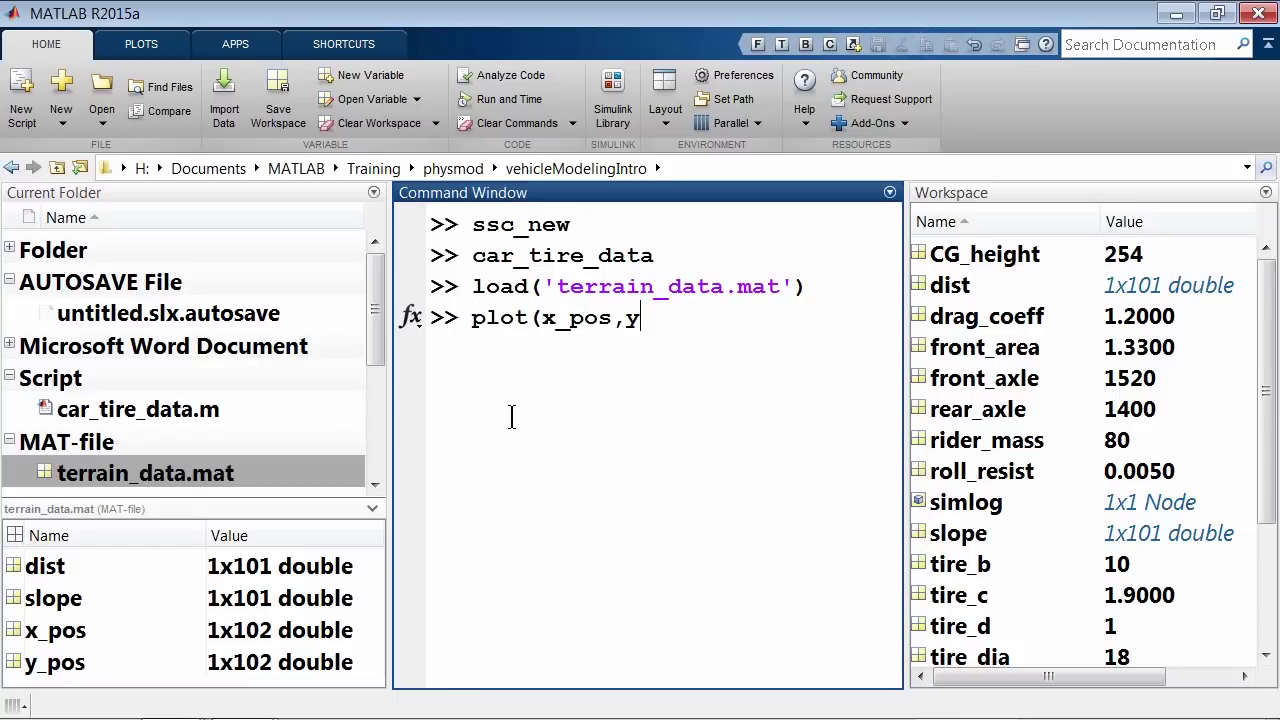
pyautogui.write('_pos)')
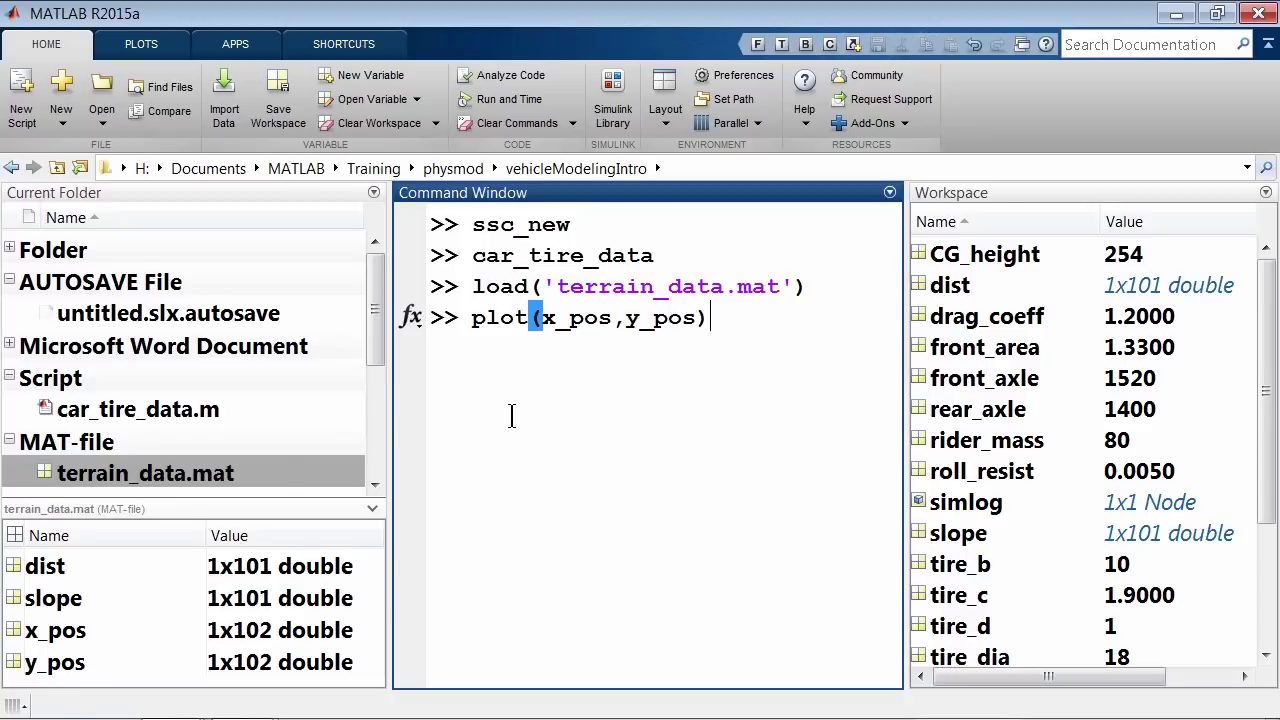
pyautogui.press('Return')
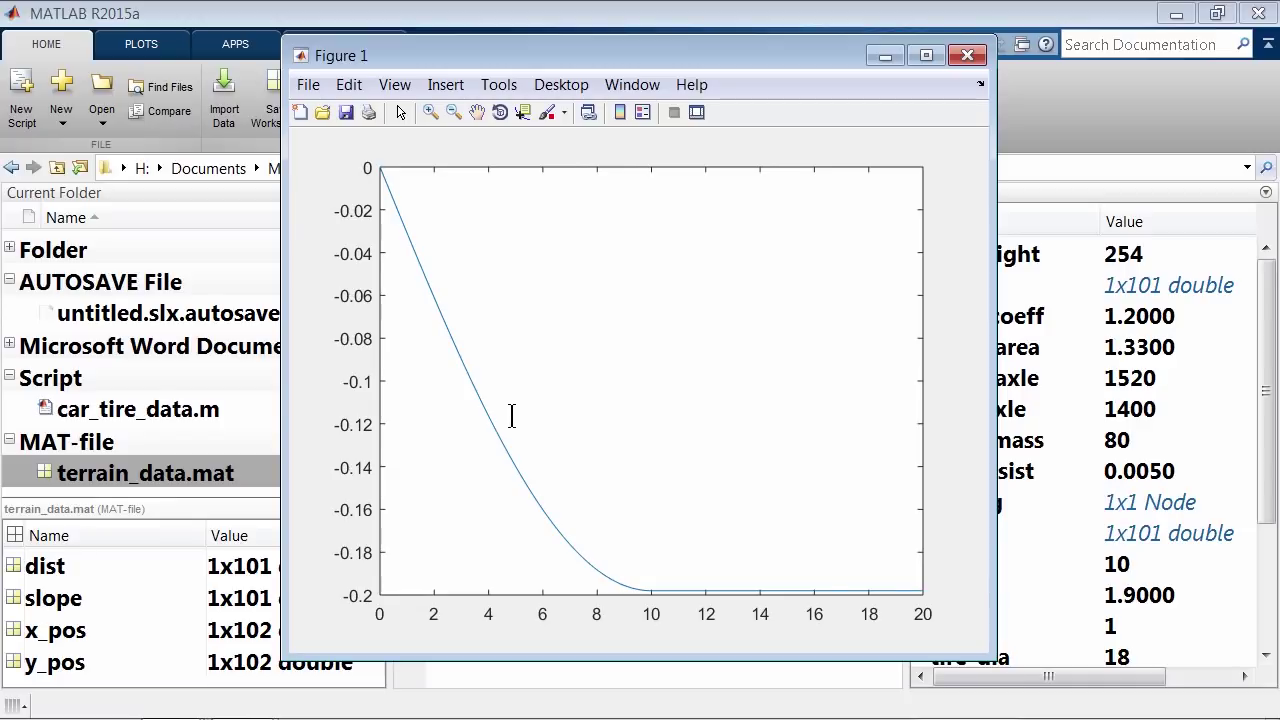
# Step: Plot slope against dist in a new figure with figure; plot(dist,slope), and zoom in slightly to examine the curve
pyautogui.hotkey('alt', 'Tab')
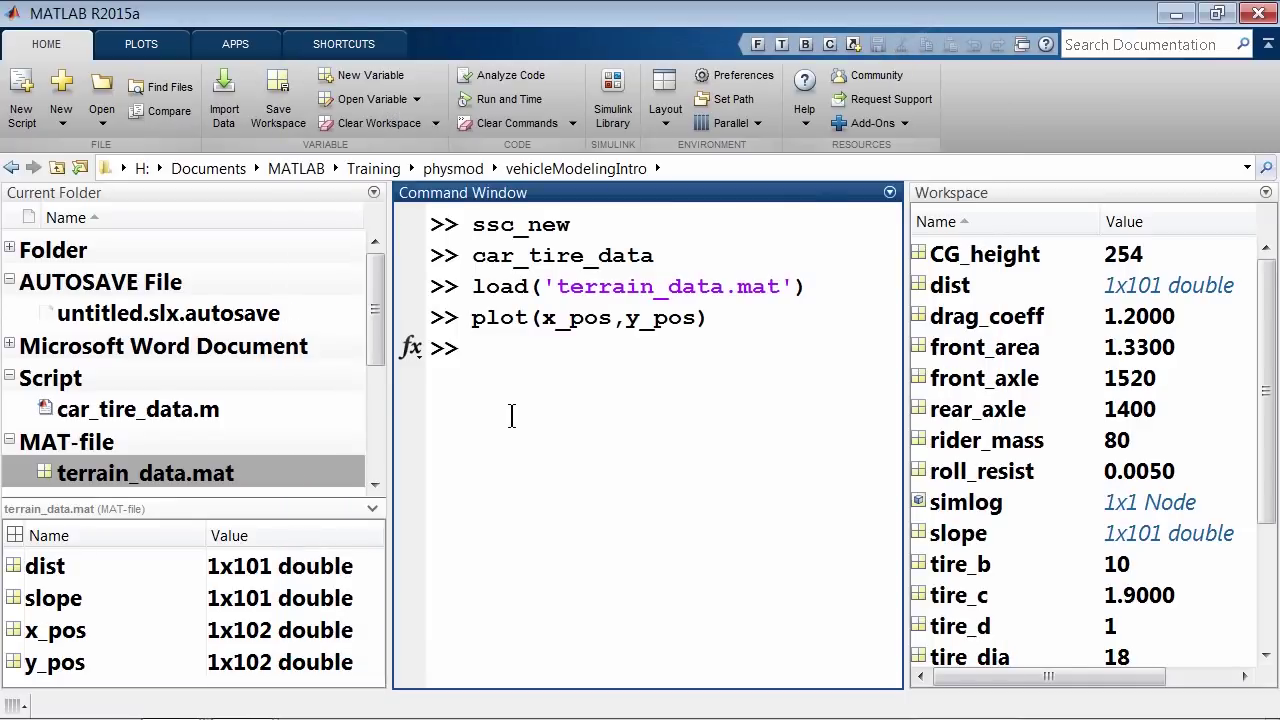
pyautogui.write('figure')
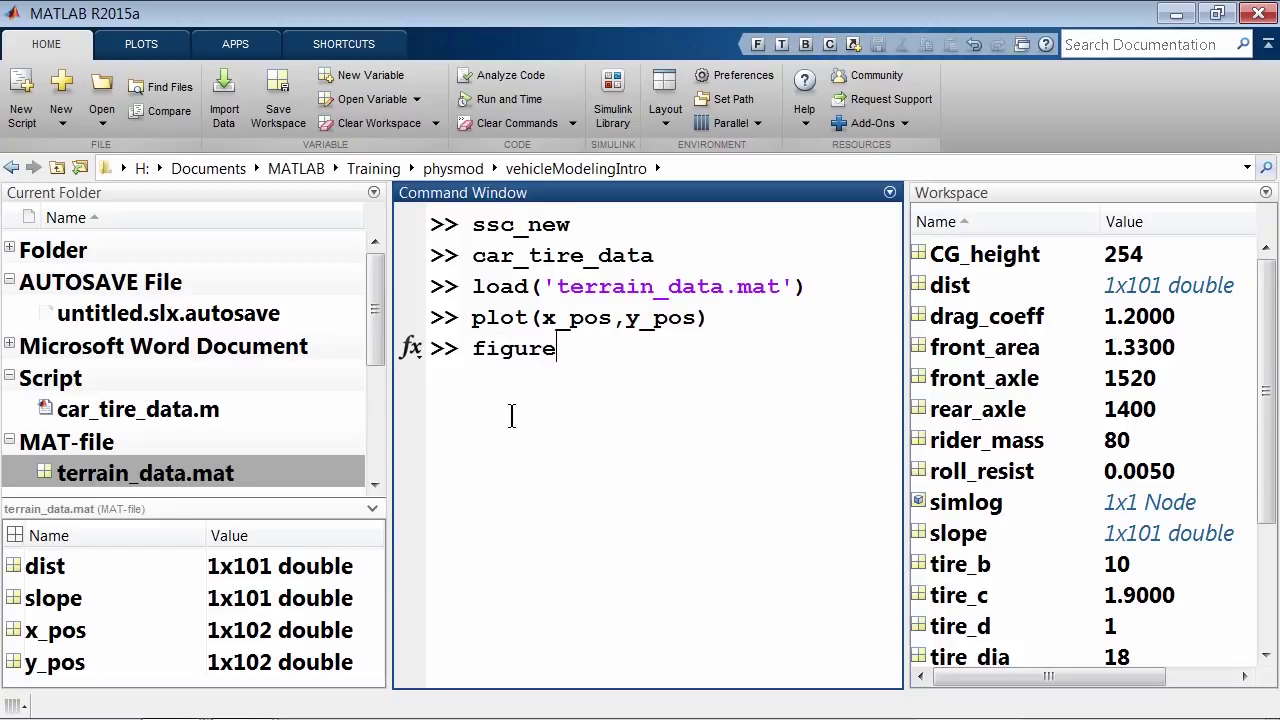
pyautogui.write('; plot(dis')
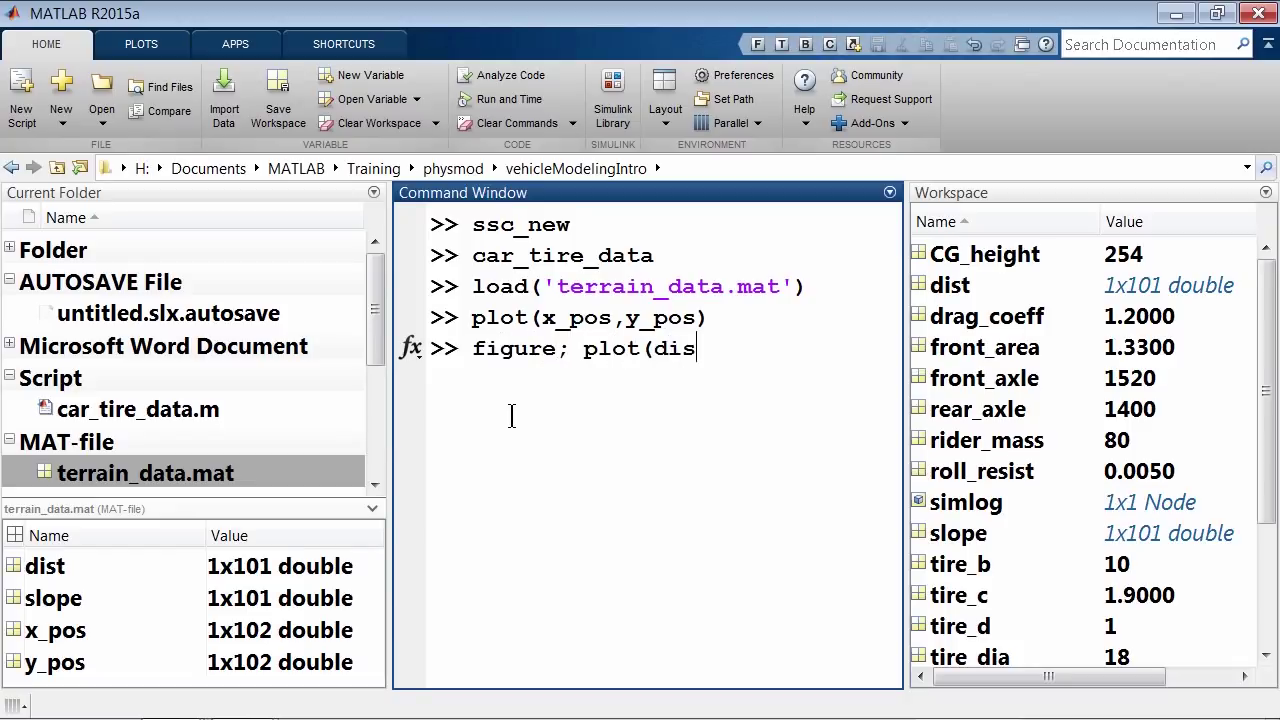
pyautogui.write('t,slope')
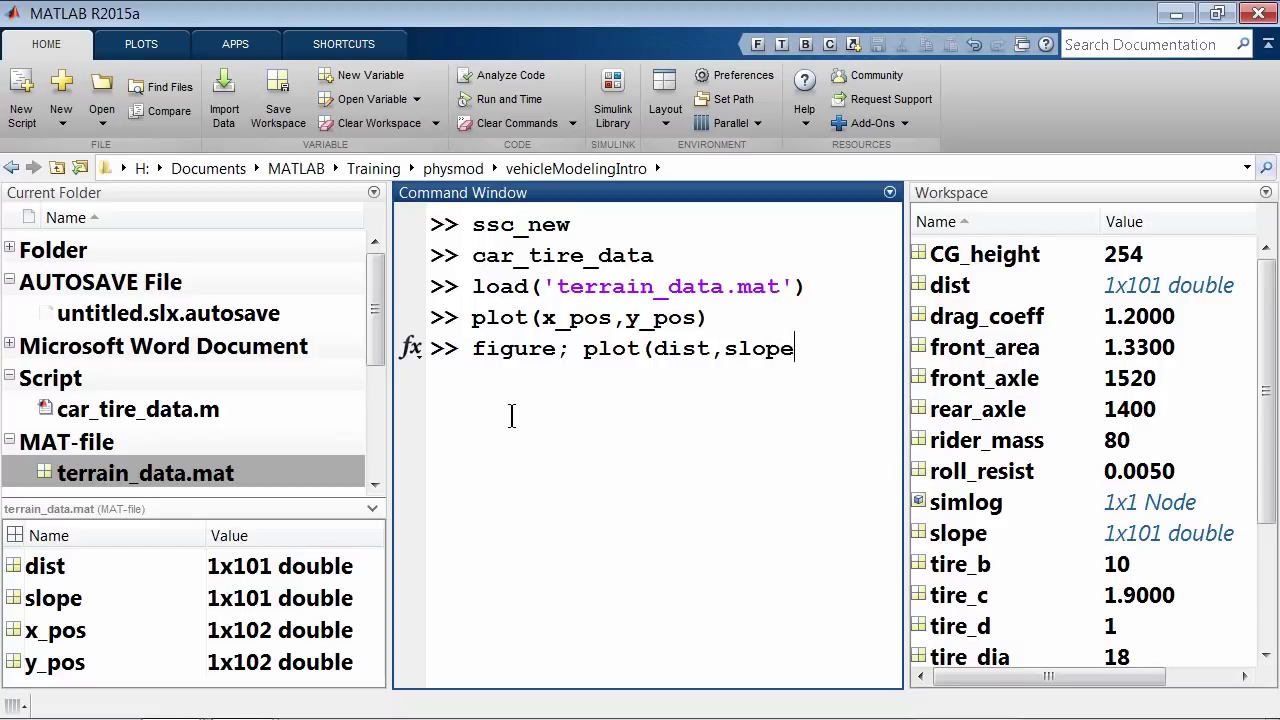
pyautogui.write(')')
pyautogui.press('Return')
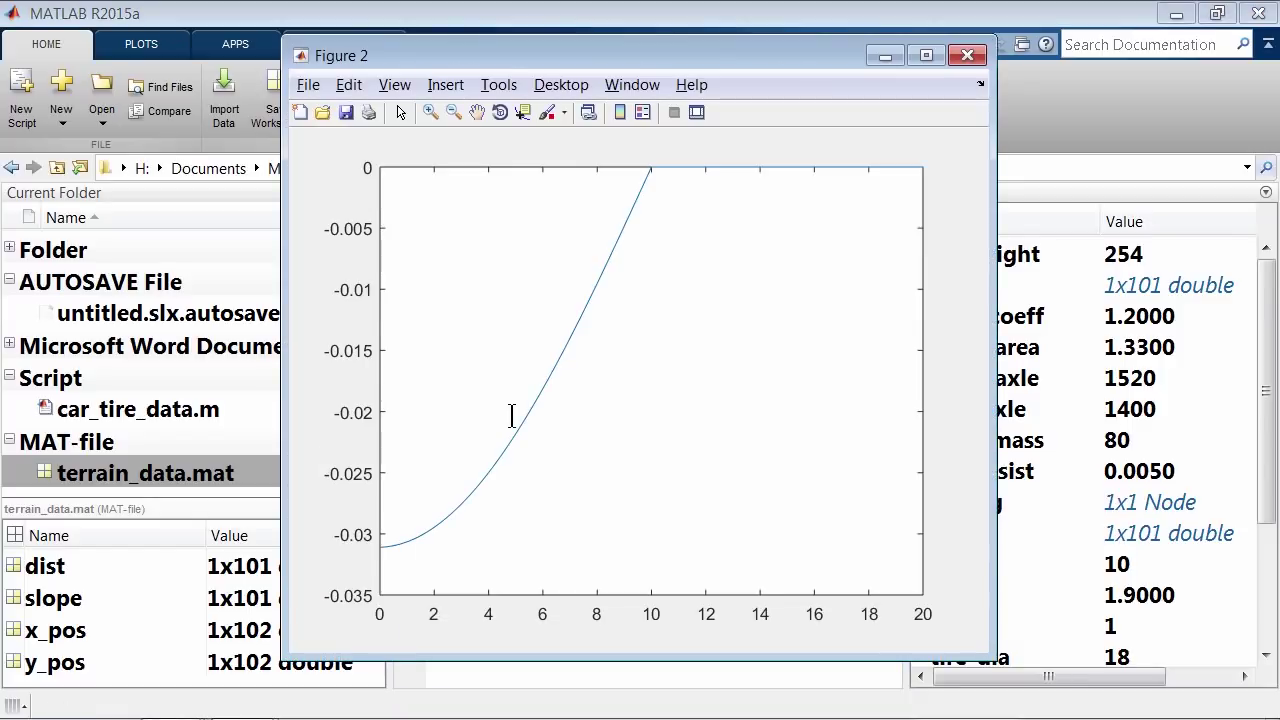
pyautogui.click(431, 112)
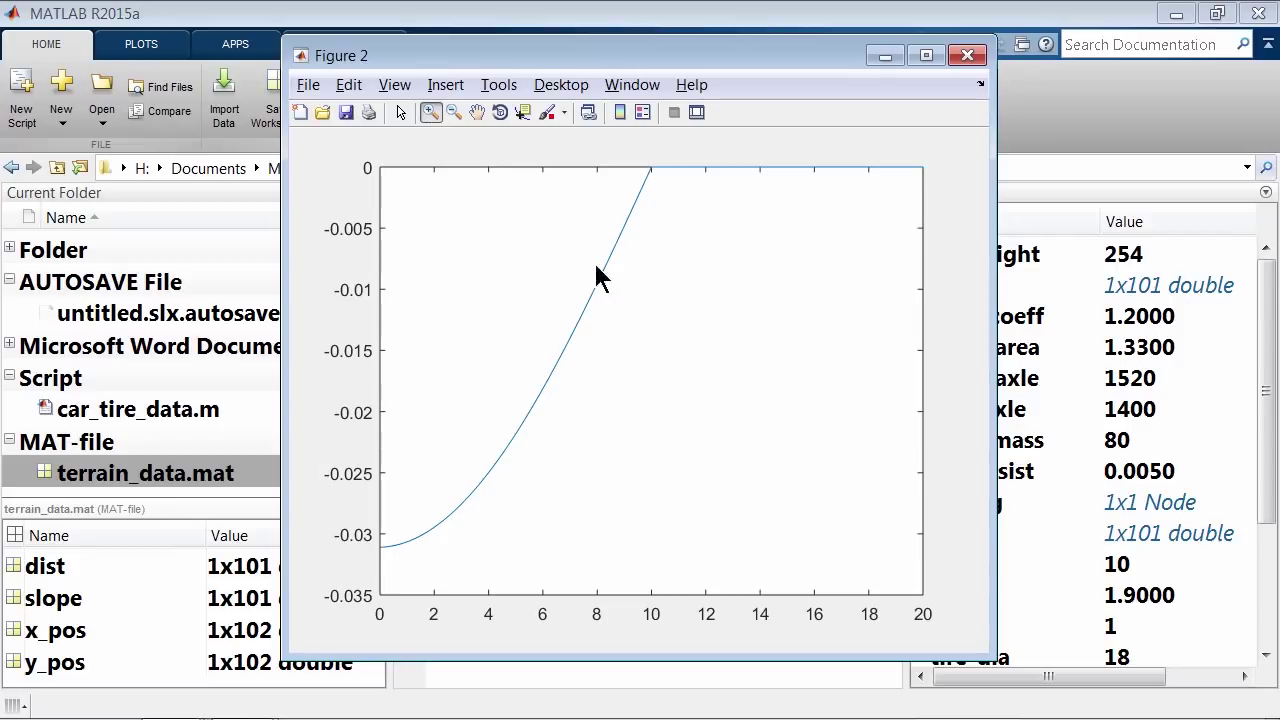
pyautogui.moveTo(918, 560); pyautogui.dragTo(366, 121)
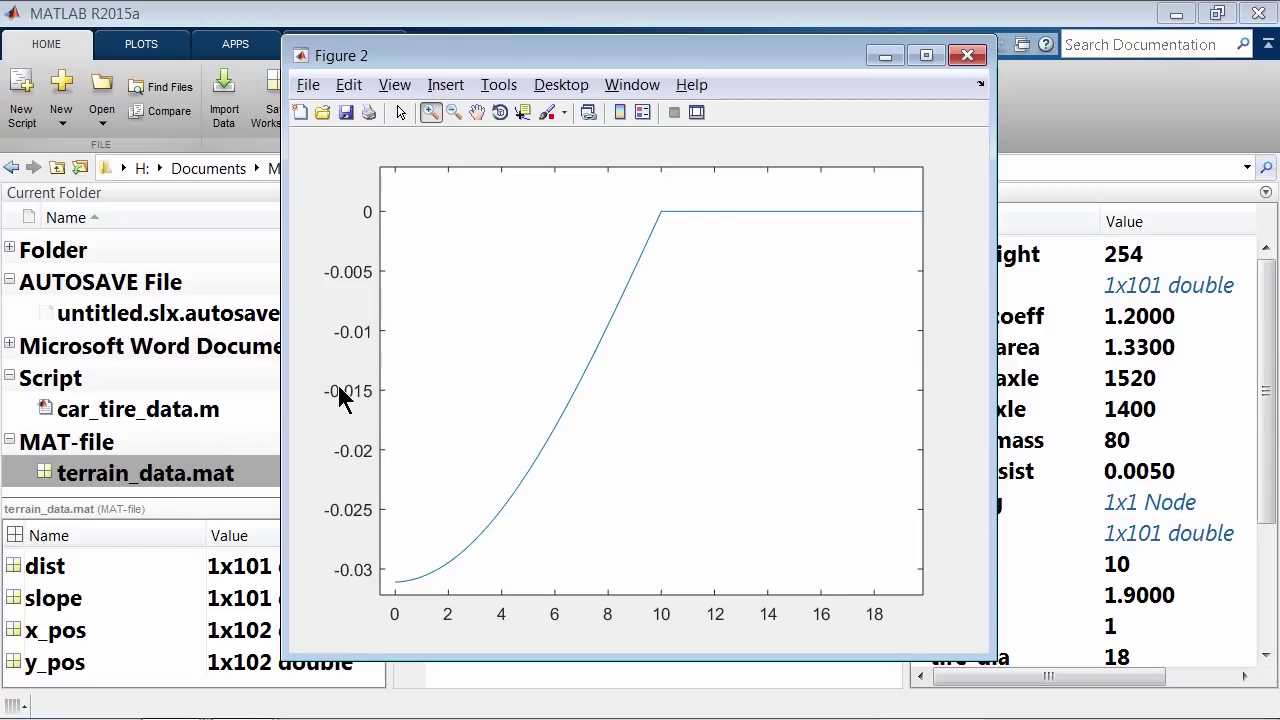
# Step: Open the vehicle_subsystems.slx model from the current folder
pyautogui.click(186, 474)
pyautogui.scroll(-3, 186, 474)
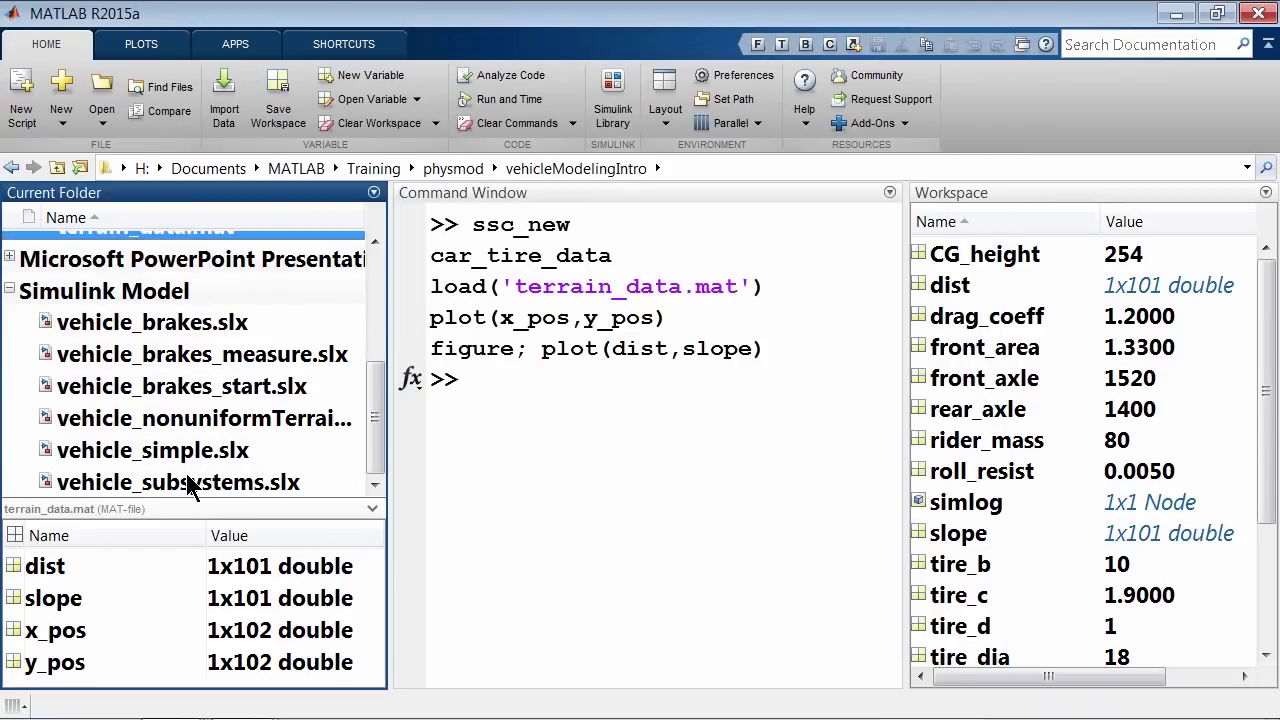
pyautogui.doubleClick(186, 482)
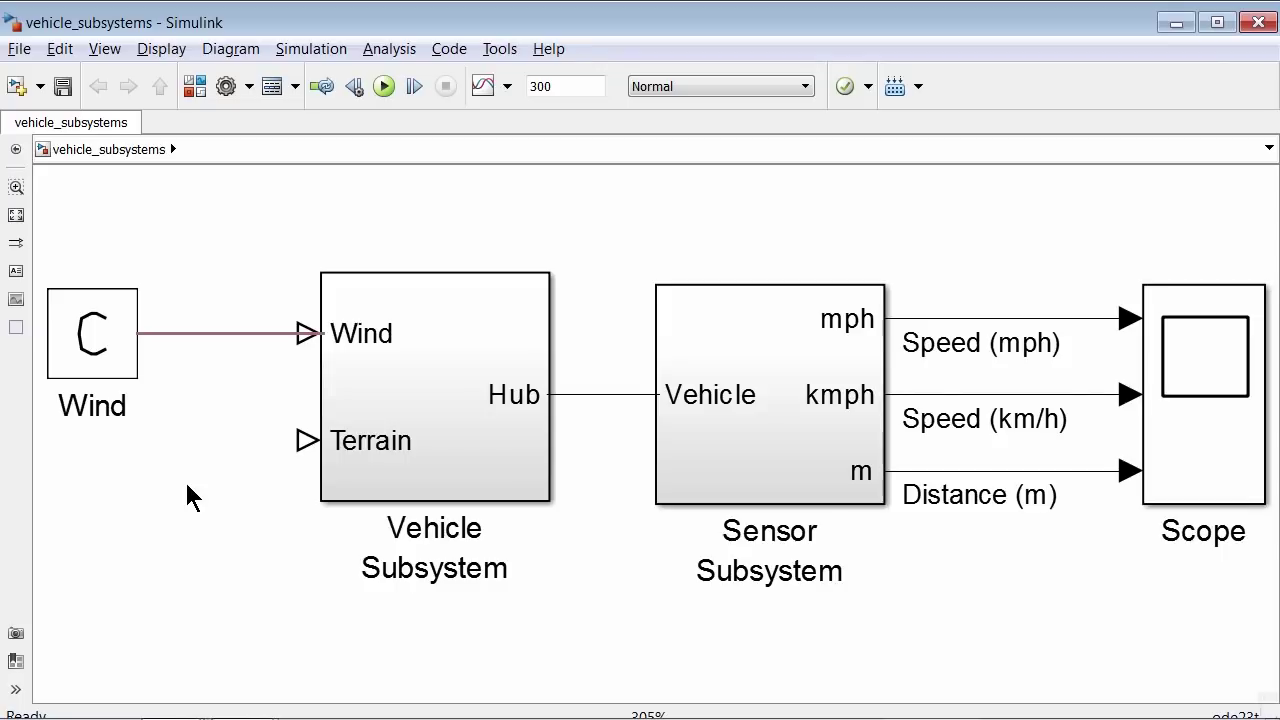
# Step: Examine the contents of the Vehicle Subsystem and the Sensor Subsystem, returning to the model's top level
pyautogui.doubleClick(416, 425)
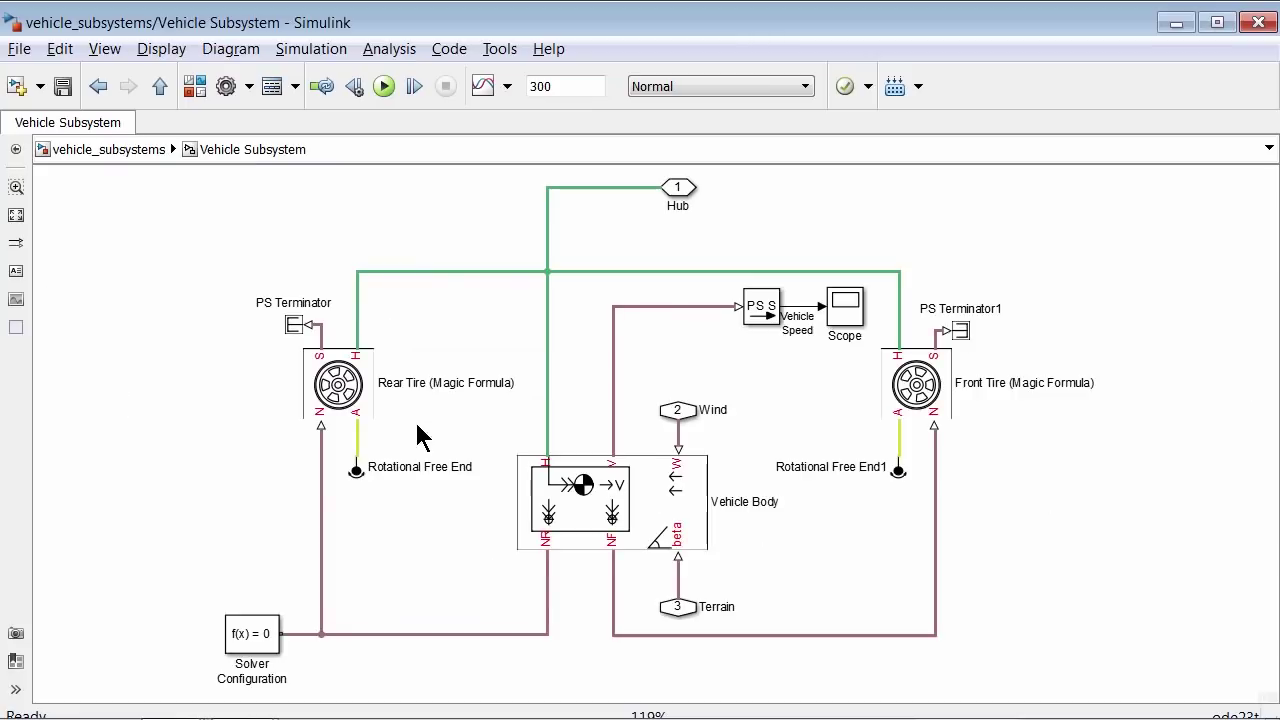
pyautogui.click(108, 145)
pyautogui.doubleClick(757, 431)
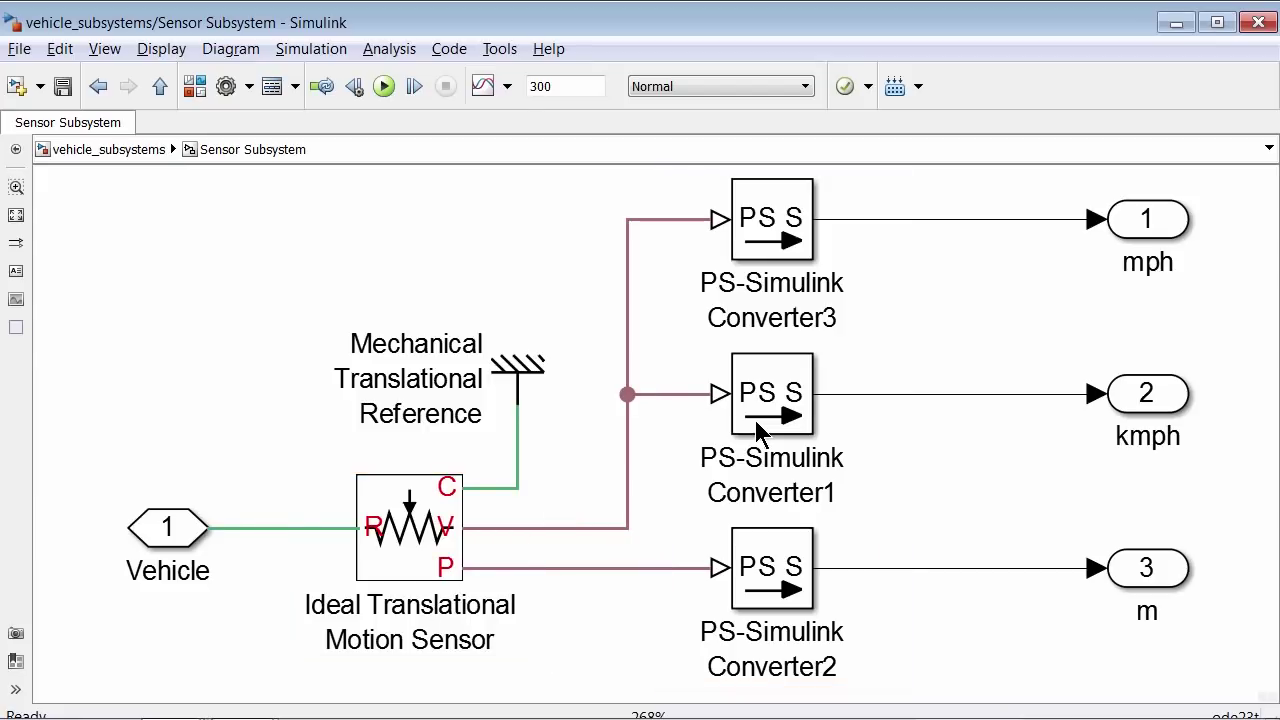
pyautogui.click(95, 149)
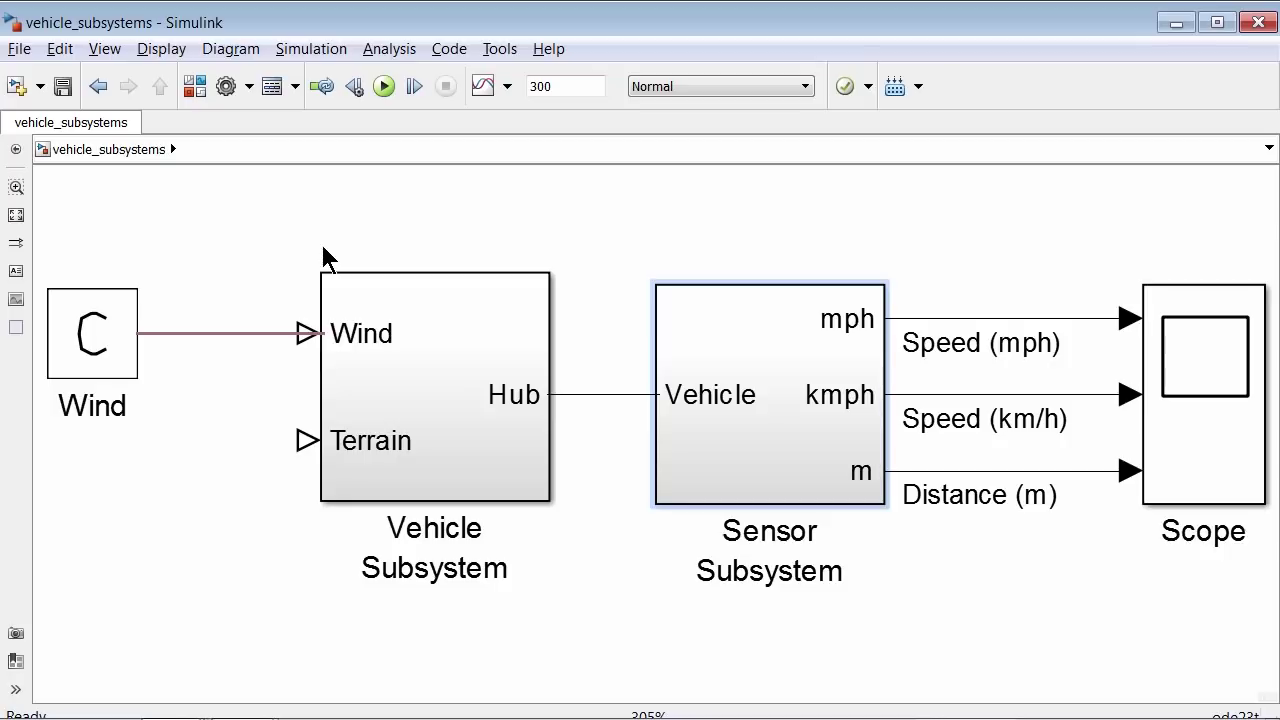
pyautogui.click(328, 258)
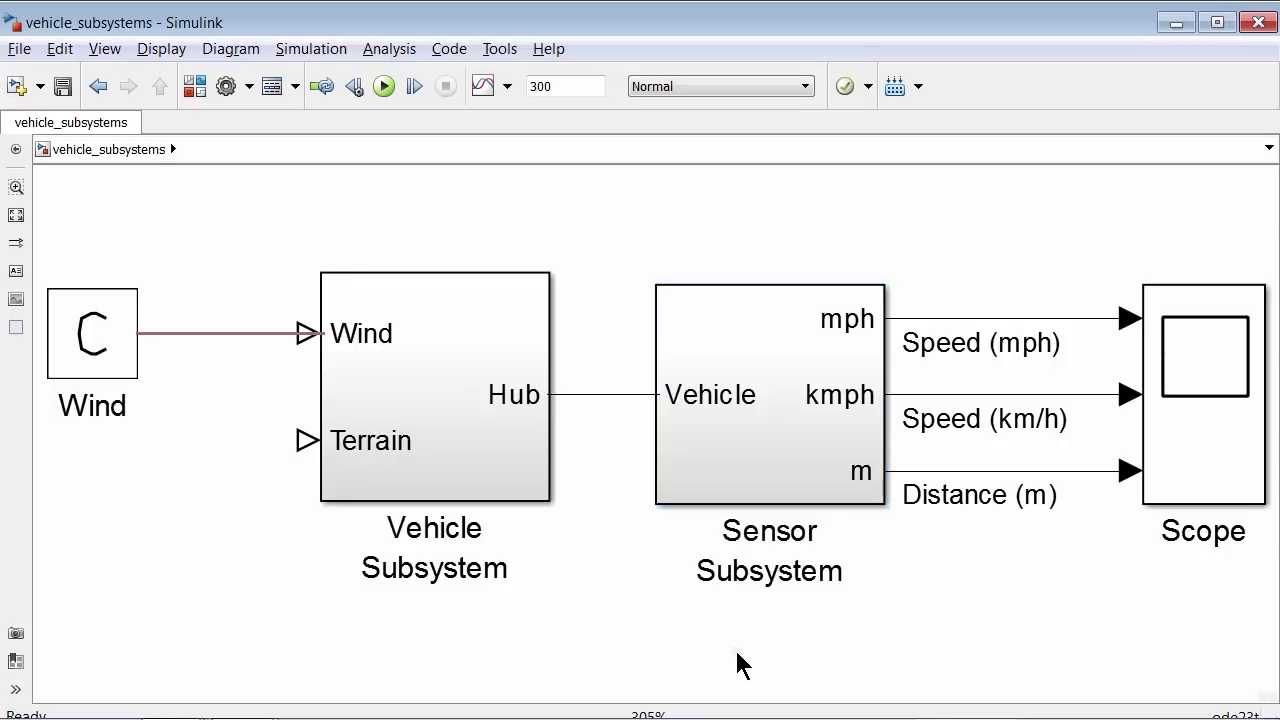
# Step: Add a PS Lookup Table (1D) from the Physical Signals library below the Sensor Subsystem and flip it so its input faces right
pyautogui.click(191, 88)
pyautogui.click(130, 582)
pyautogui.scroll(-3, 130, 590)
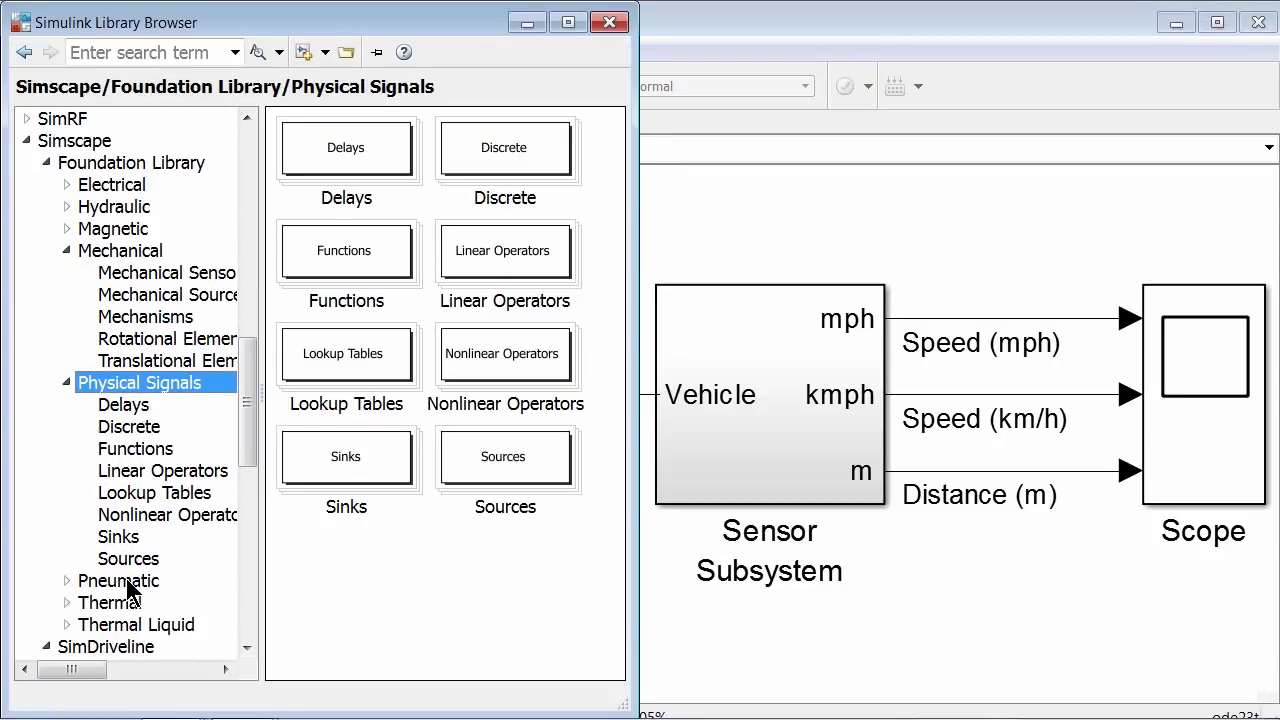
pyautogui.click(178, 494)
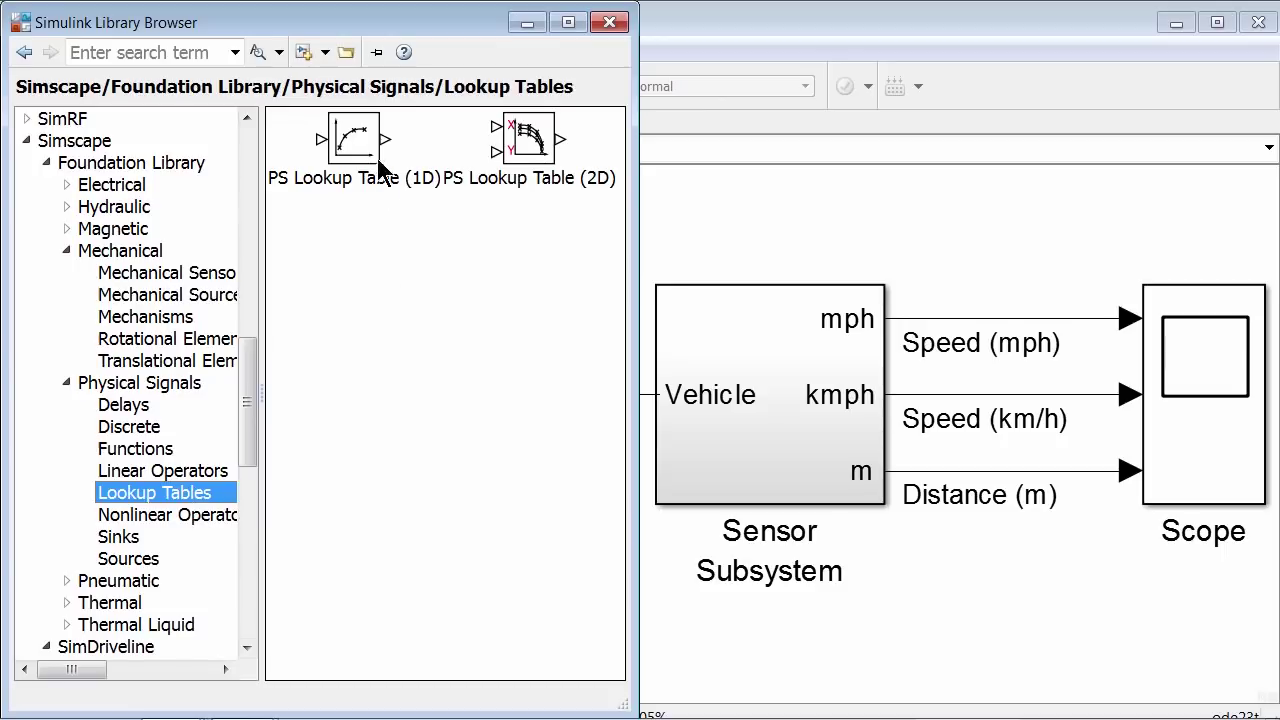
pyautogui.moveTo(356, 146); pyautogui.dragTo(710, 684)
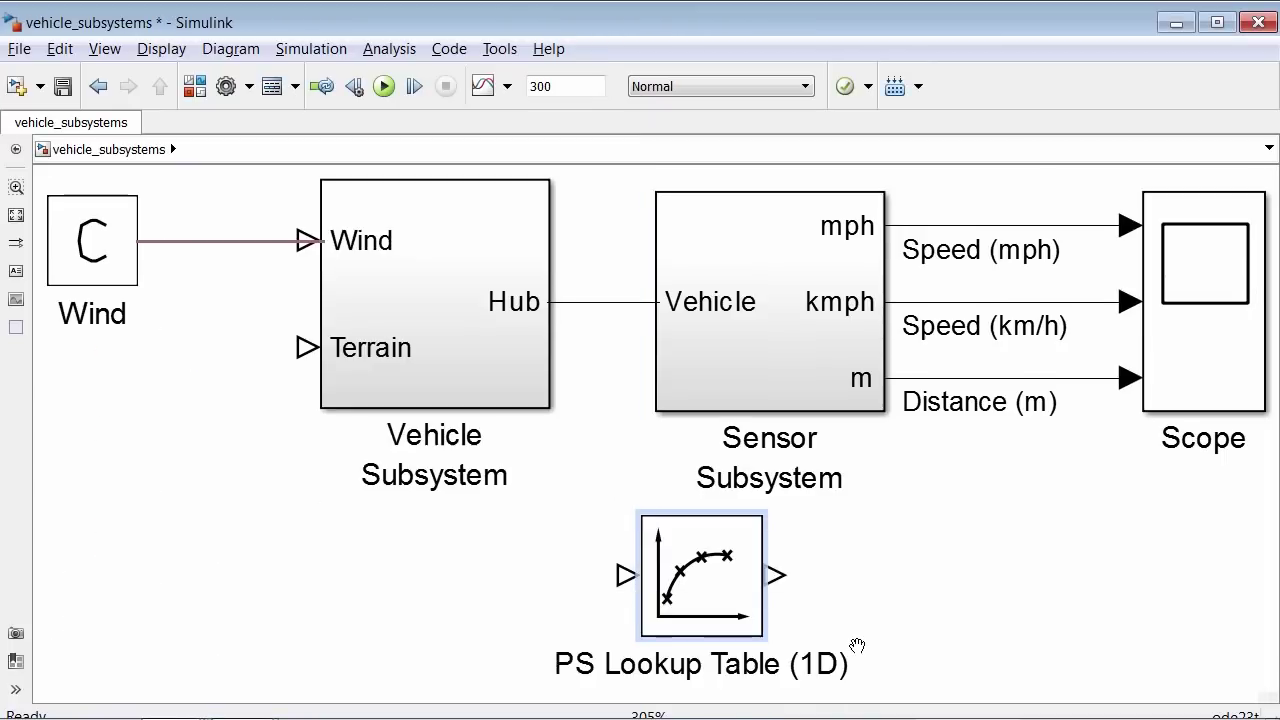
pyautogui.click(714, 568)
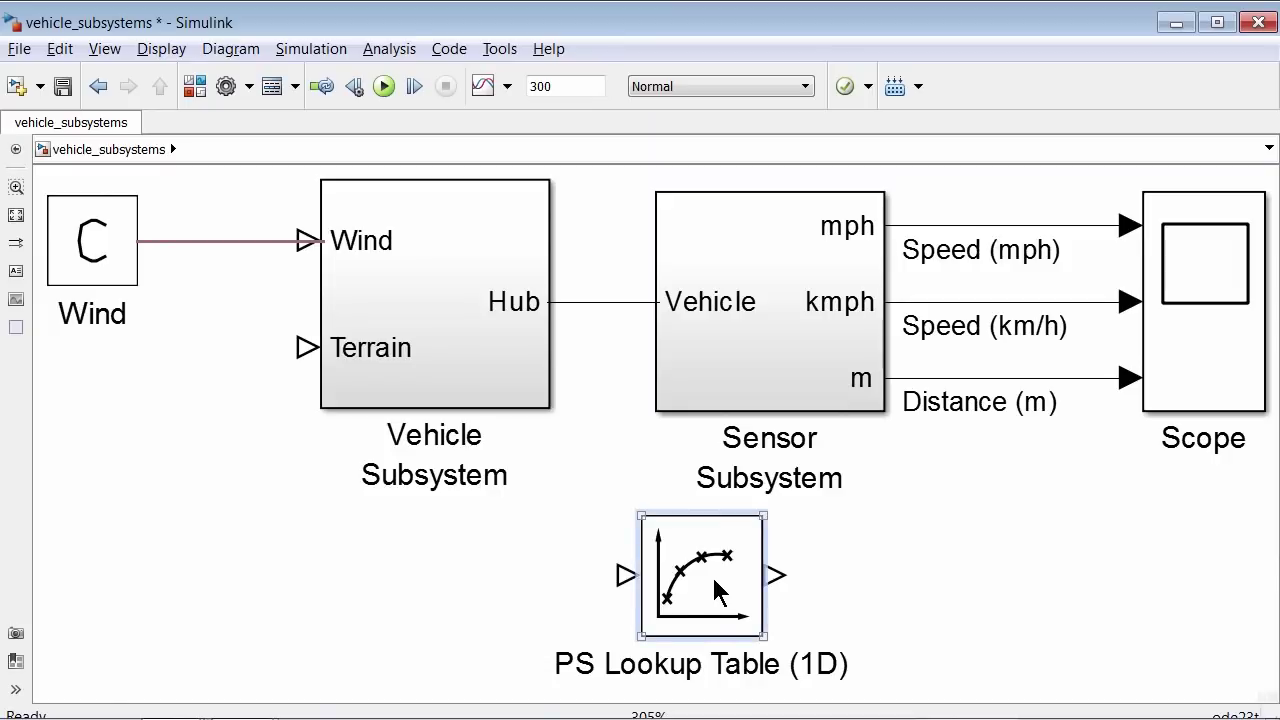
pyautogui.hotkey('ctrl', 'i')
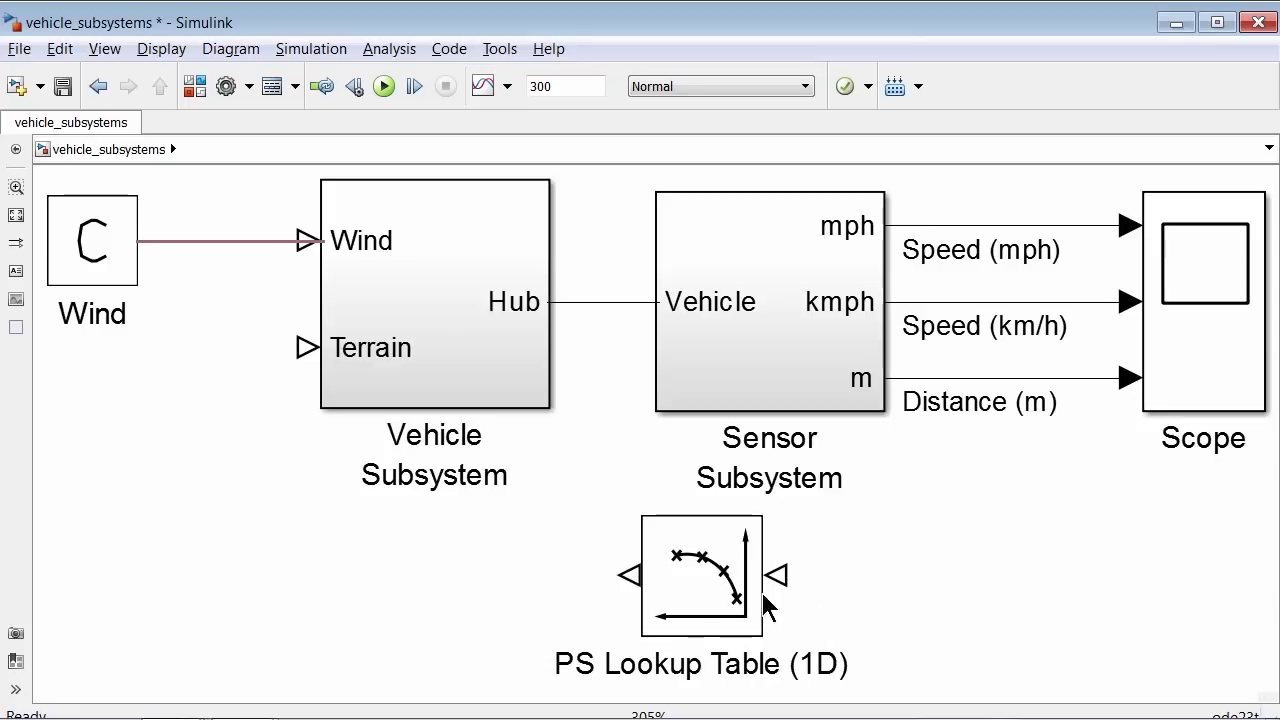
# Step: Set the PS Lookup Table (1D) input values vector to dist and the output values vector to slope
pyautogui.doubleClick(713, 594)
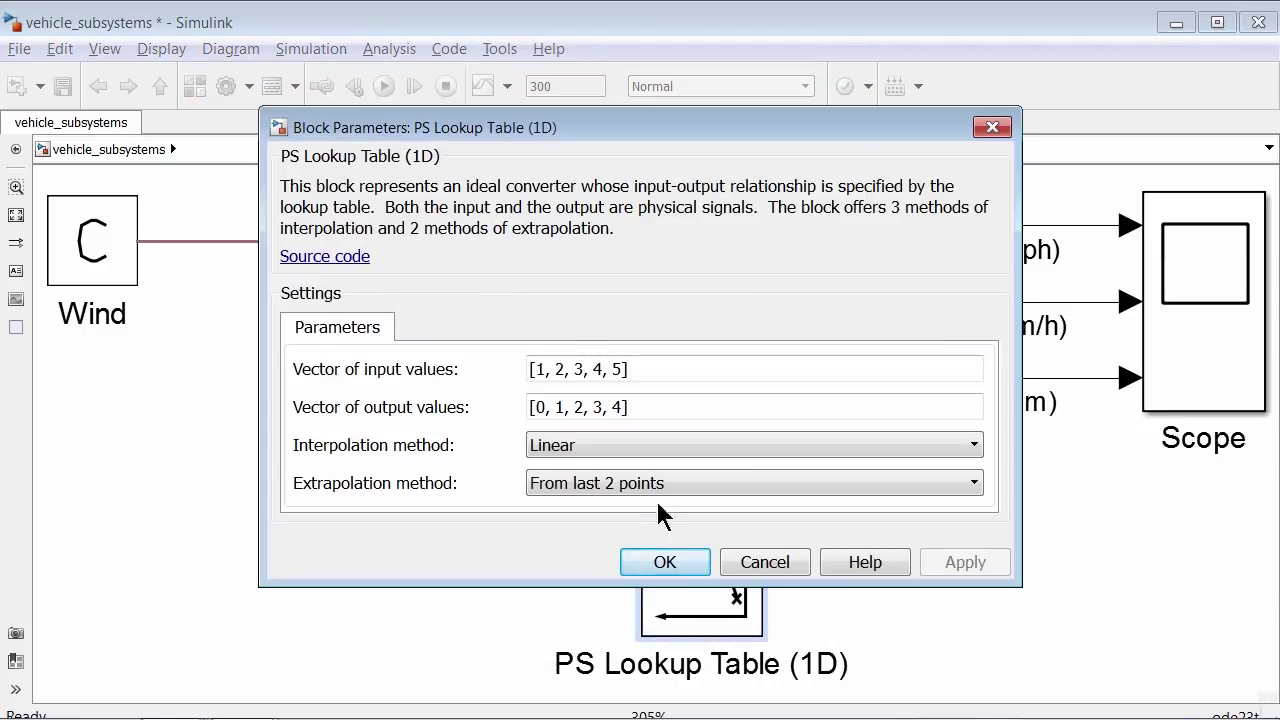
pyautogui.tripleClick(685, 377)
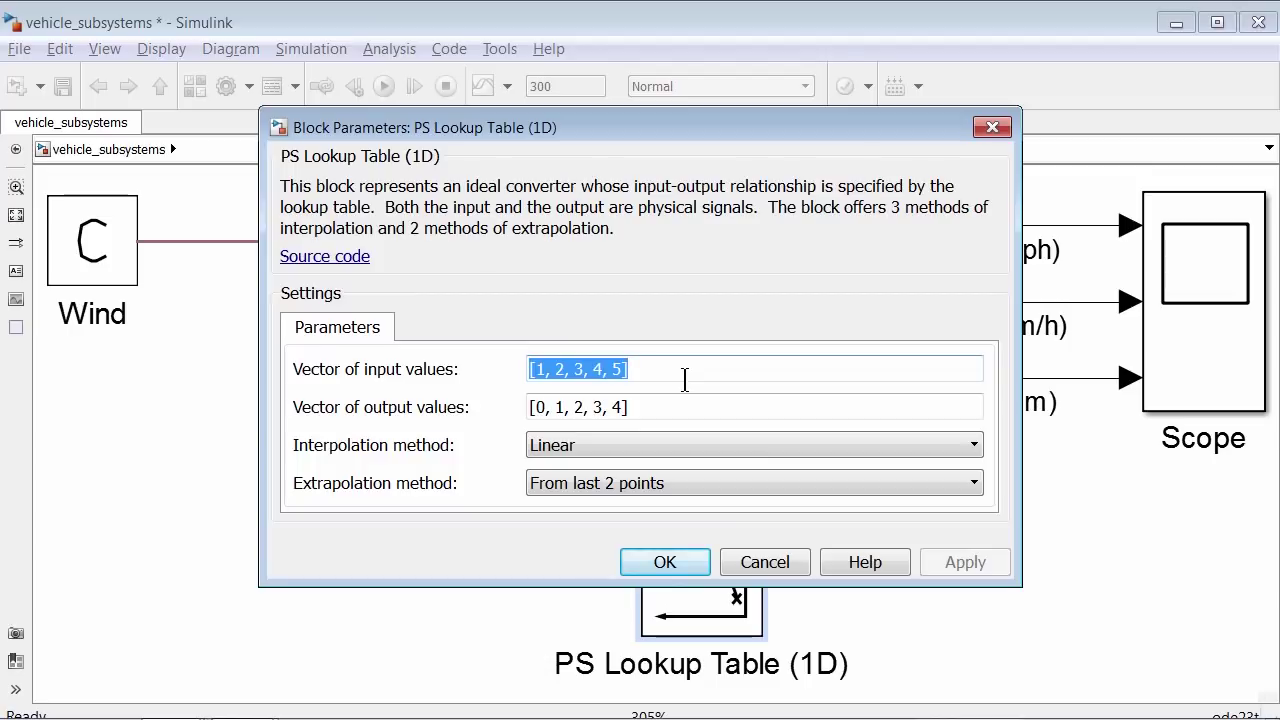
pyautogui.write('dist')
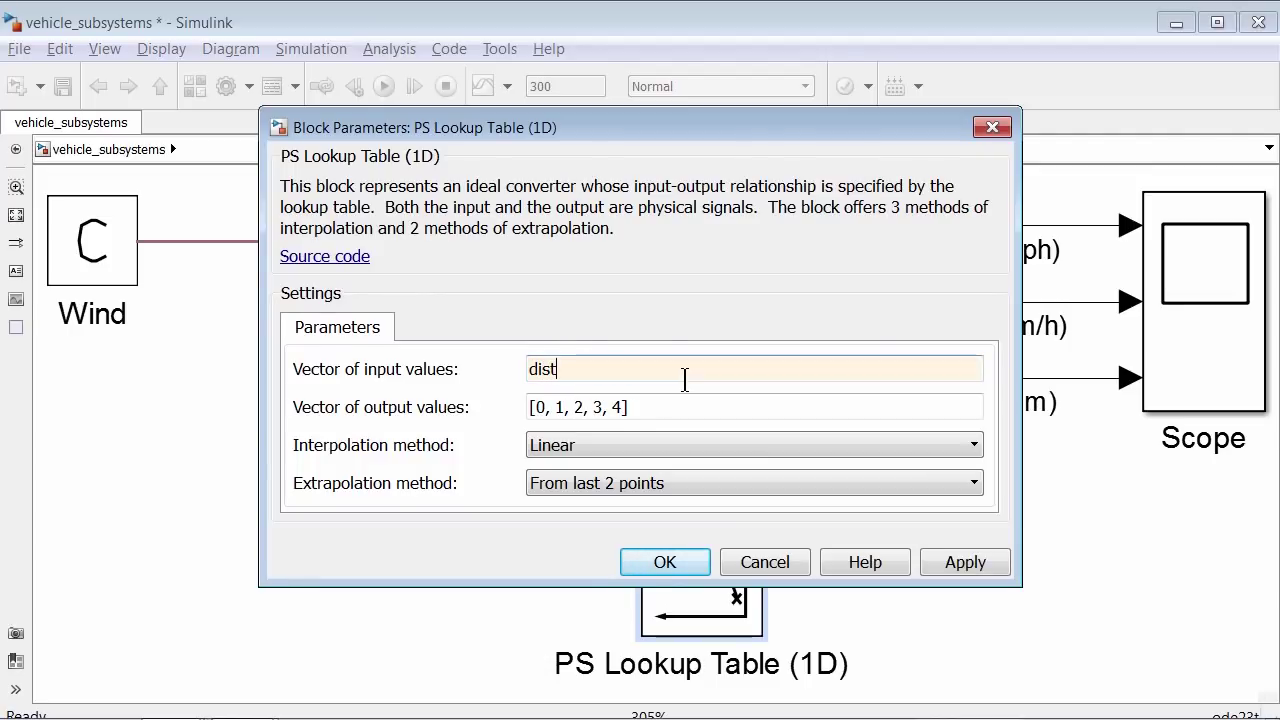
pyautogui.press('Tab')
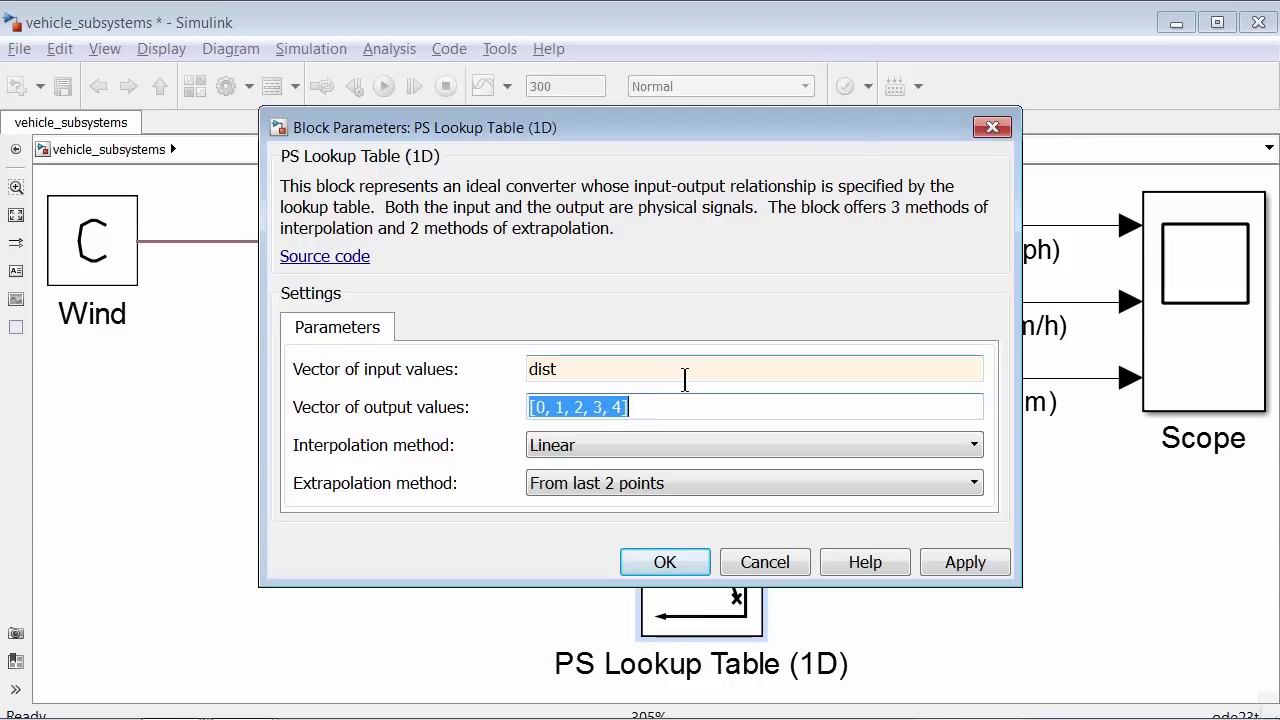
pyautogui.write('slope')
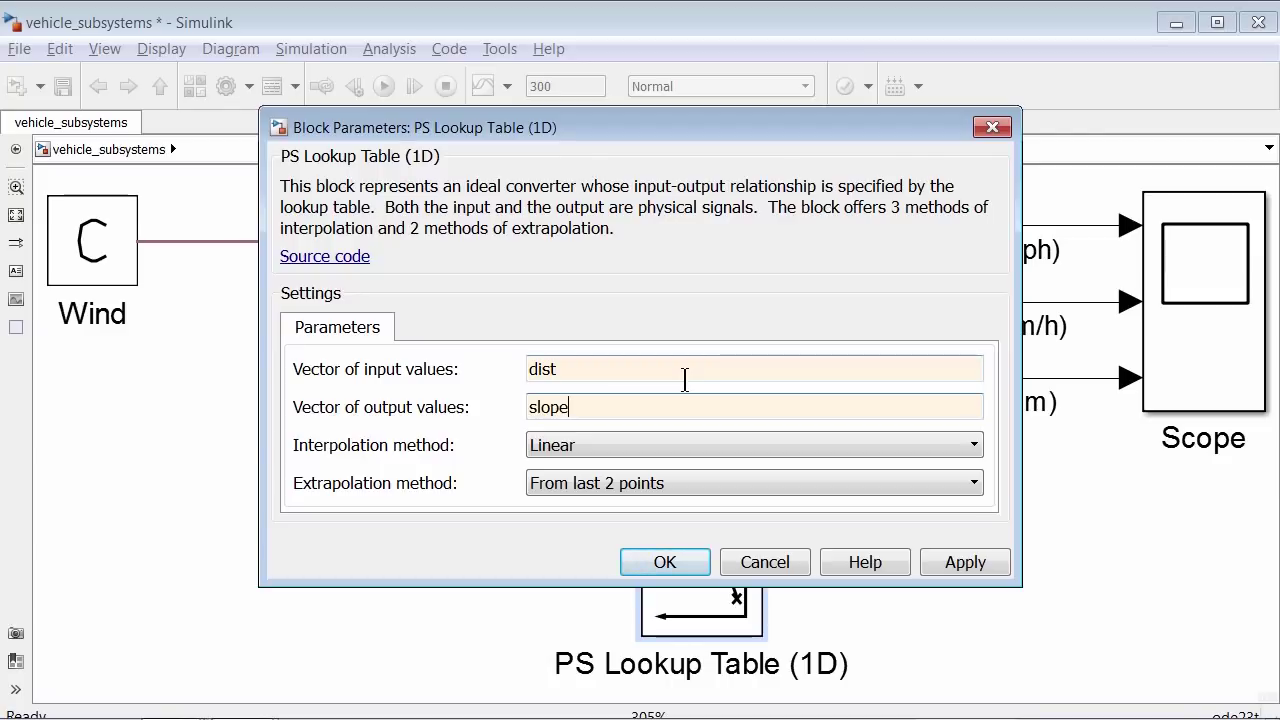
pyautogui.click(665, 562)
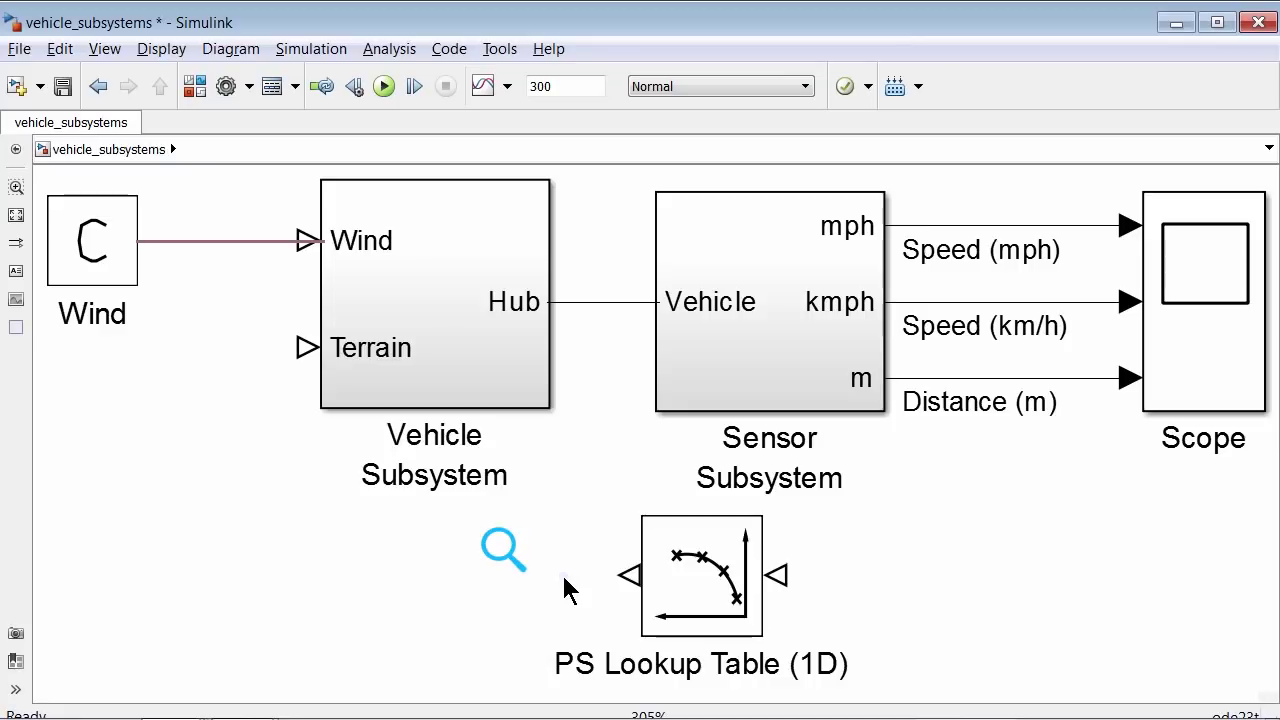
# Step: Draw a loose line out of the lookup table's input port and select the Distance (m) signal feeding the Scope
pyautogui.moveTo(778, 575); pyautogui.dragTo(898, 577)
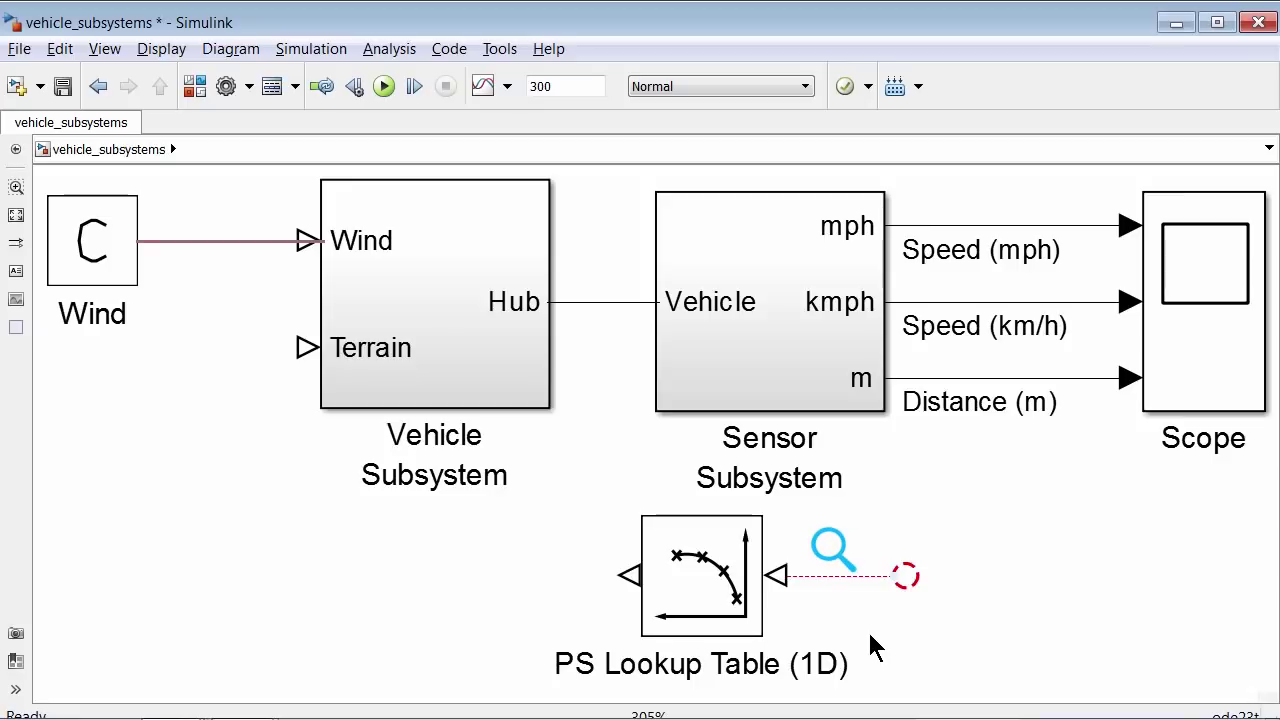
pyautogui.click(940, 380)
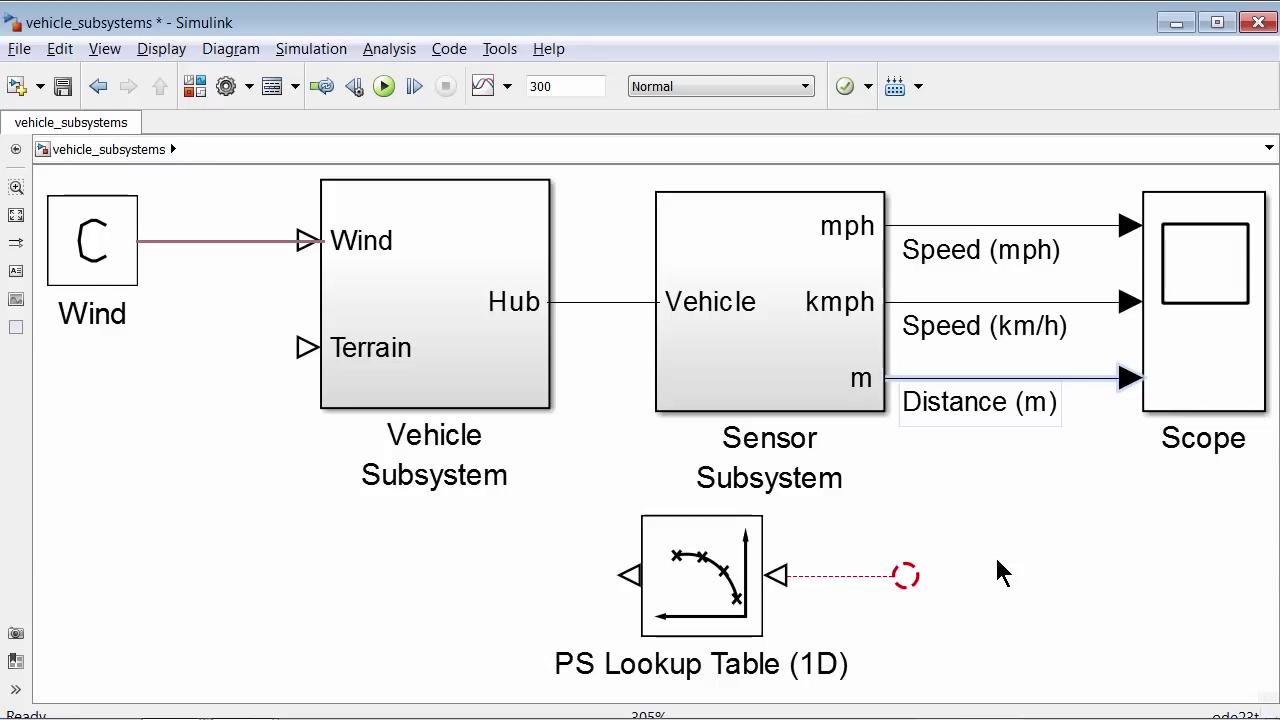
# Step: Inside the Sensor Subsystem, copy the Vehicle connection port to below outport m and name the copy Distance
pyautogui.keyDown('shift'); pyautogui.click(808, 350); pyautogui.keyUp('shift')
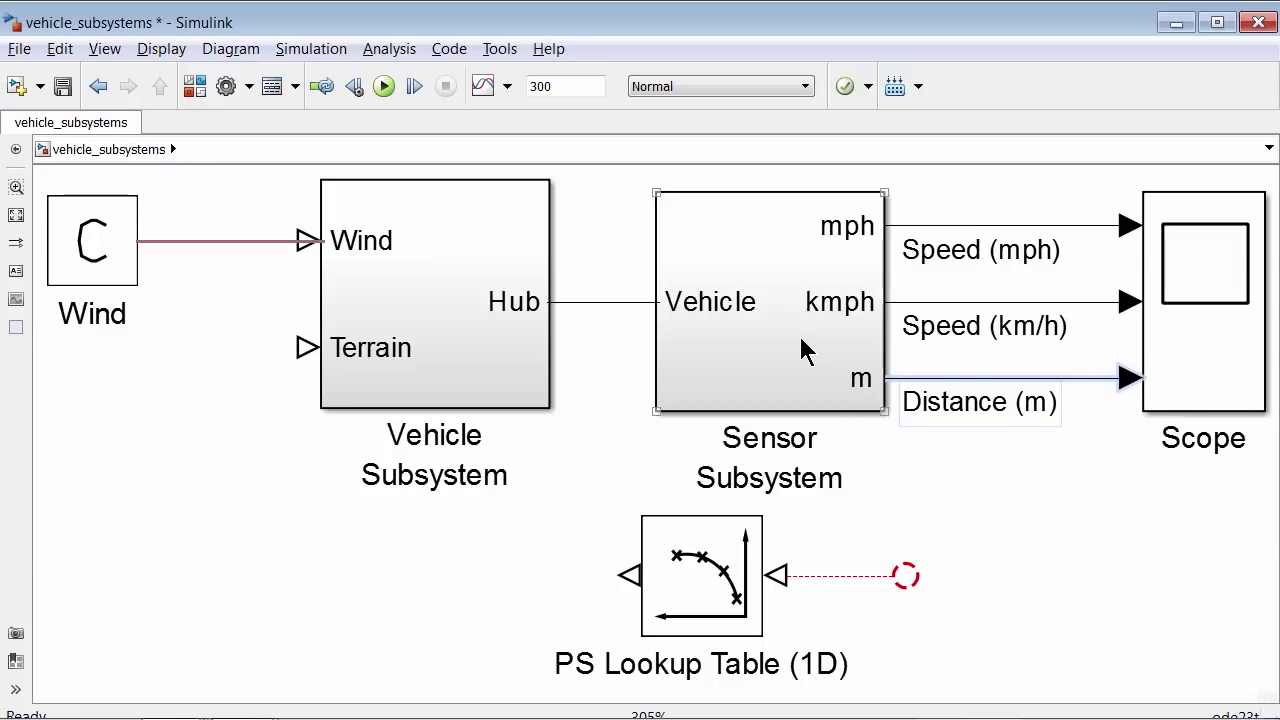
pyautogui.doubleClick(805, 350)
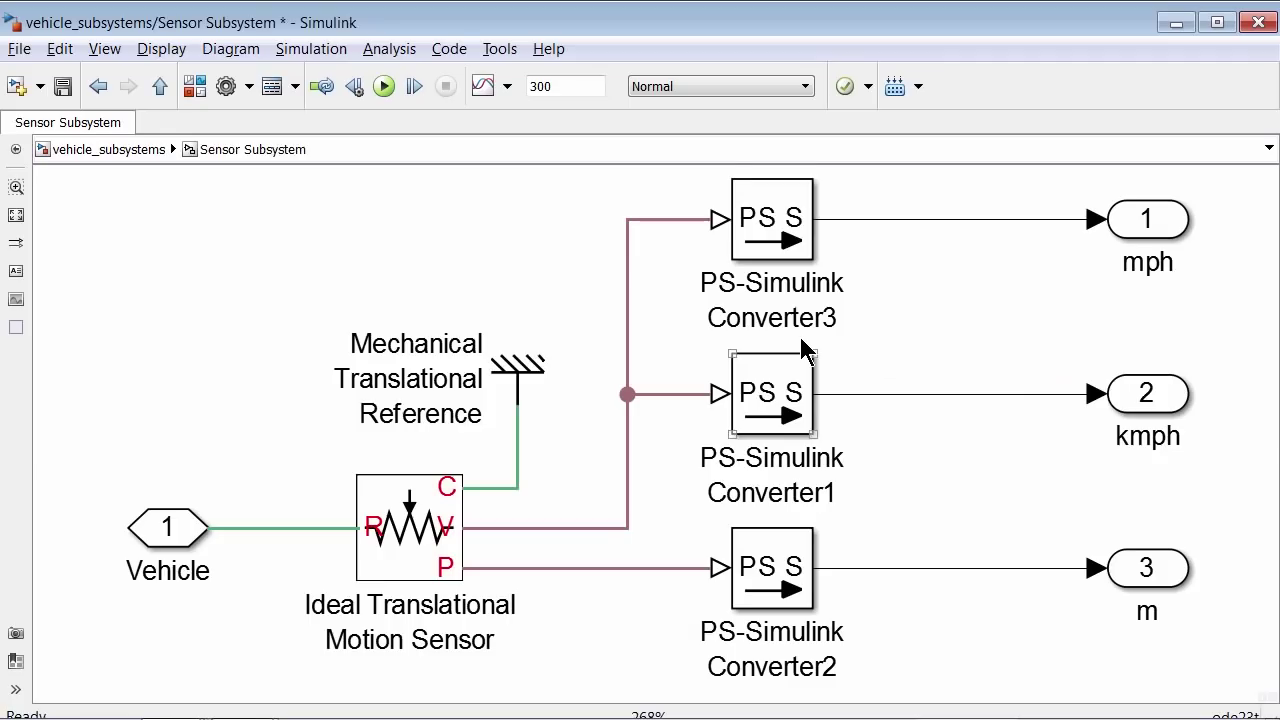
pyautogui.click(167, 537)
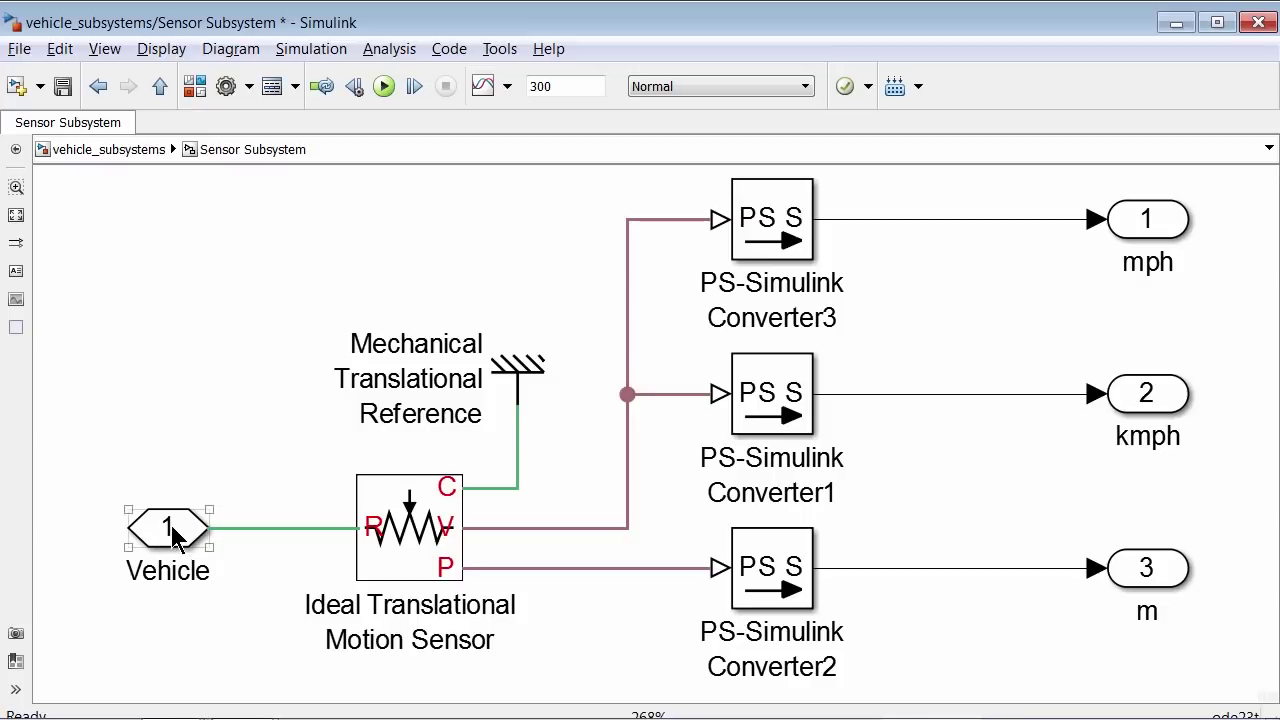
pyautogui.moveTo(177, 528); pyautogui.dragTo(1147, 640)
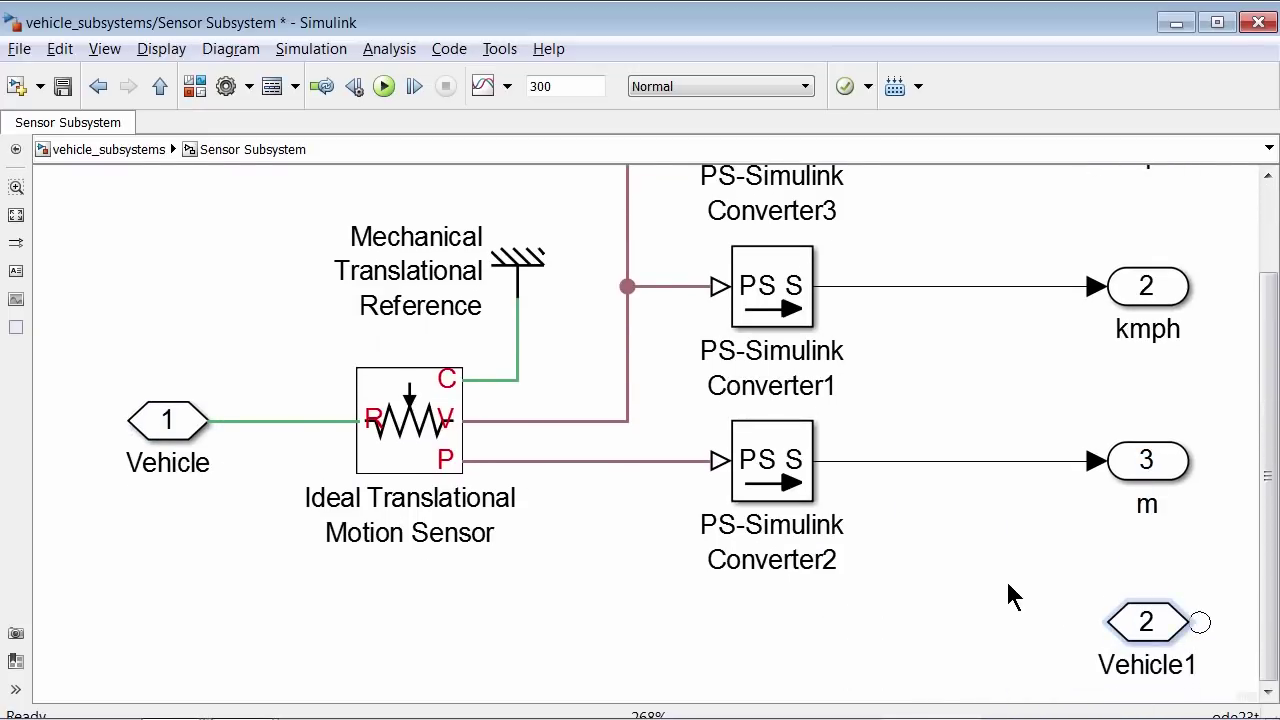
pyautogui.click(1135, 628)
pyautogui.doubleClick(1140, 668)
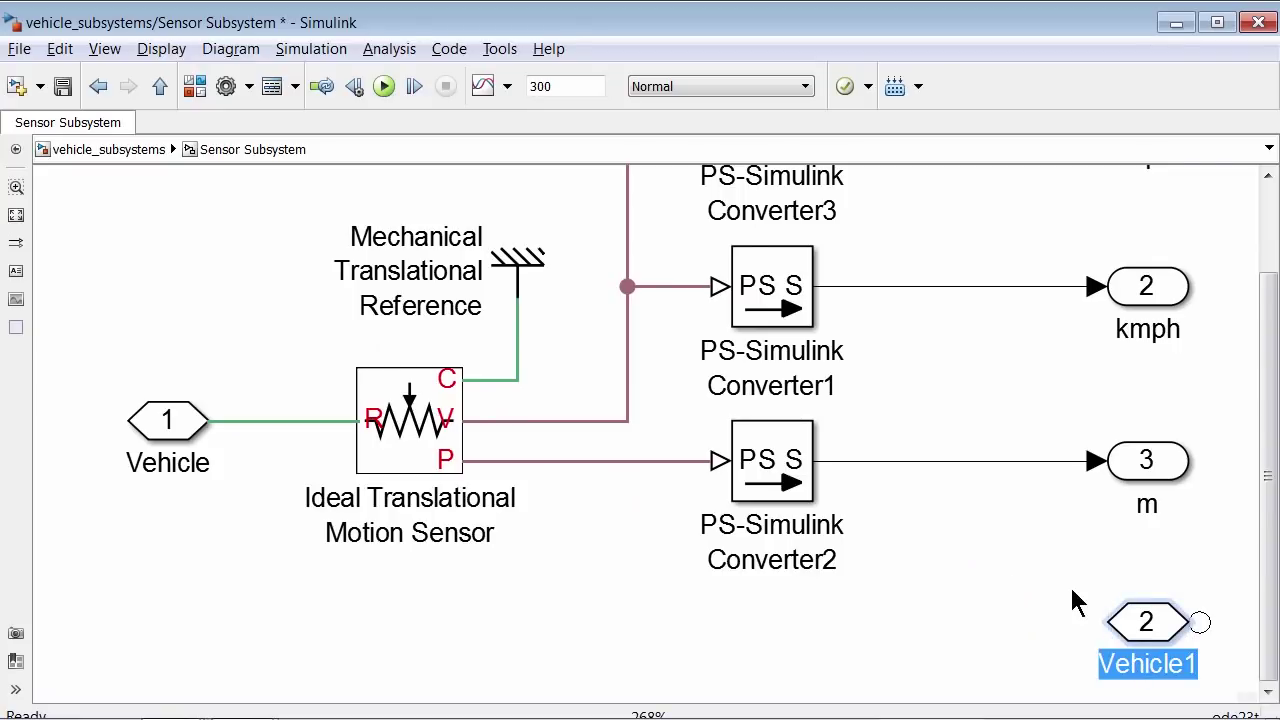
pyautogui.write('Distance')
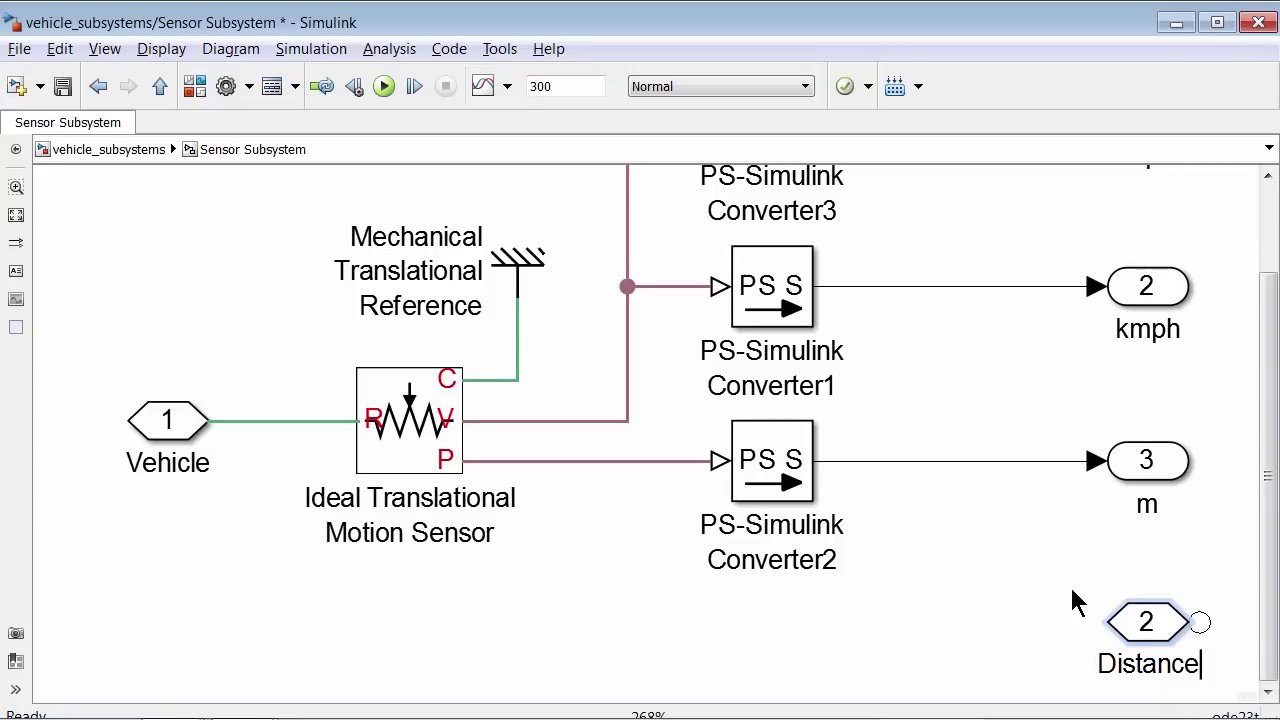
# Step: Flip the Distance port to face left and branch a line to it from the motion sensor's P output
pyautogui.click(1160, 625)
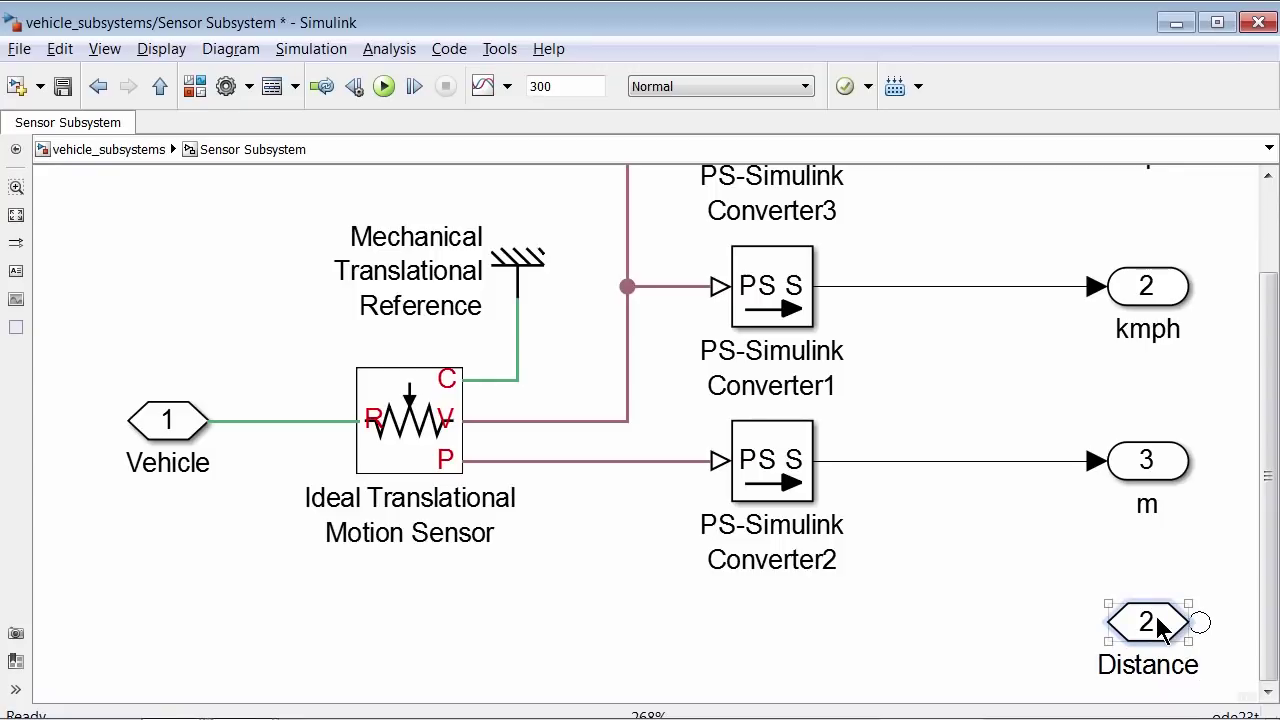
pyautogui.hotkey('ctrl', 'i')
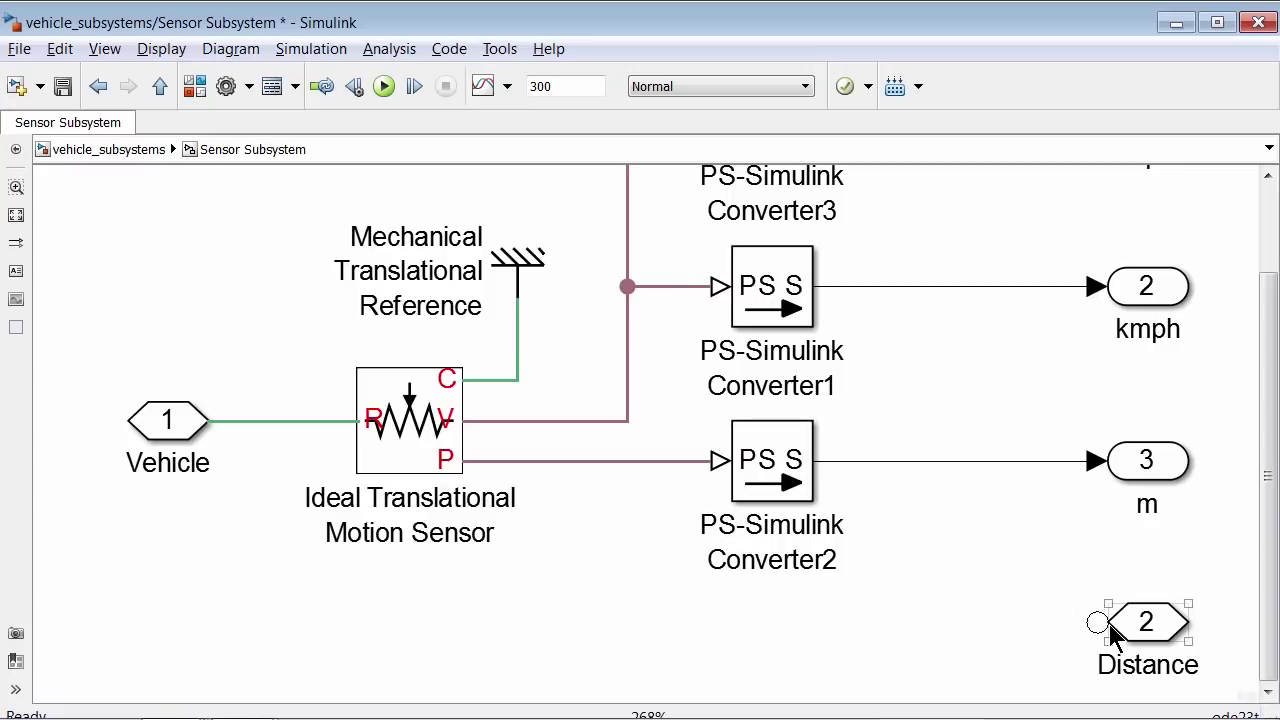
pyautogui.click(674, 563)
pyautogui.moveTo(622, 461)
pyautogui.mouseDown()
pyautogui.moveTo(663, 591)
pyautogui.moveTo(1097, 622)
pyautogui.mouseUp()
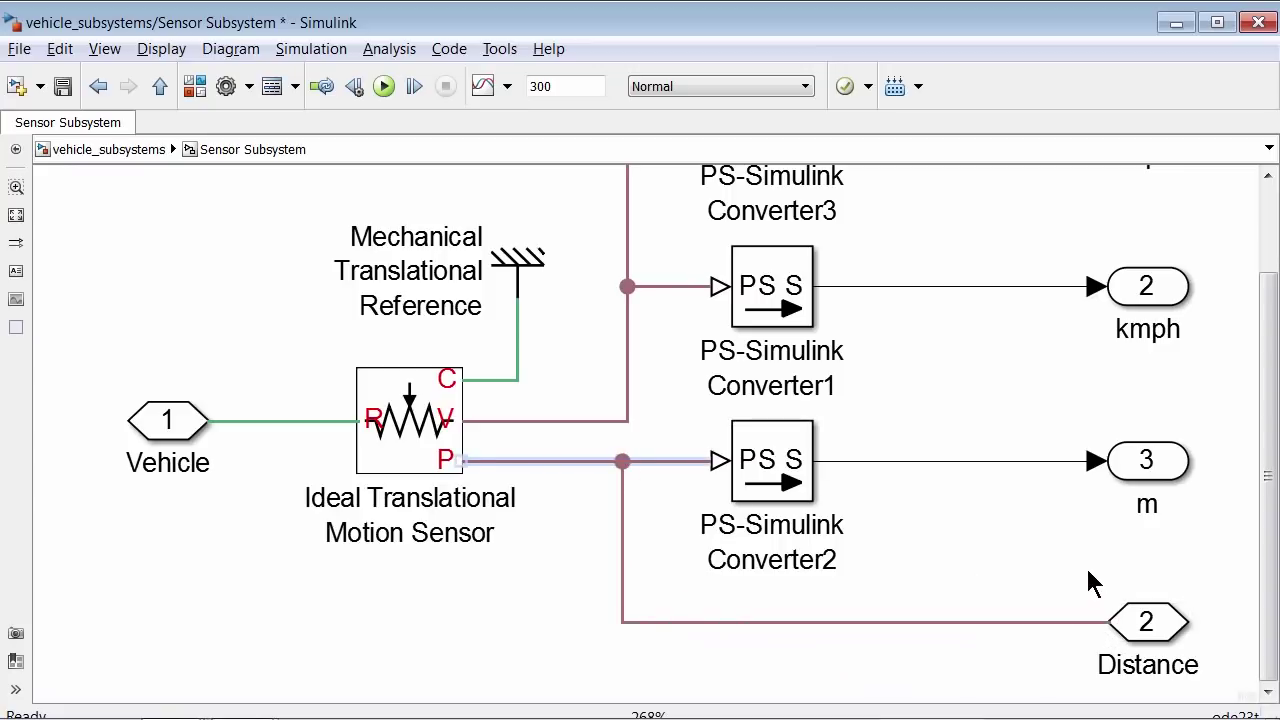
pyautogui.press('space')
# Step: Check the Distance port's location on the parent subsystem in its block parameters
pyautogui.click(1062, 636)
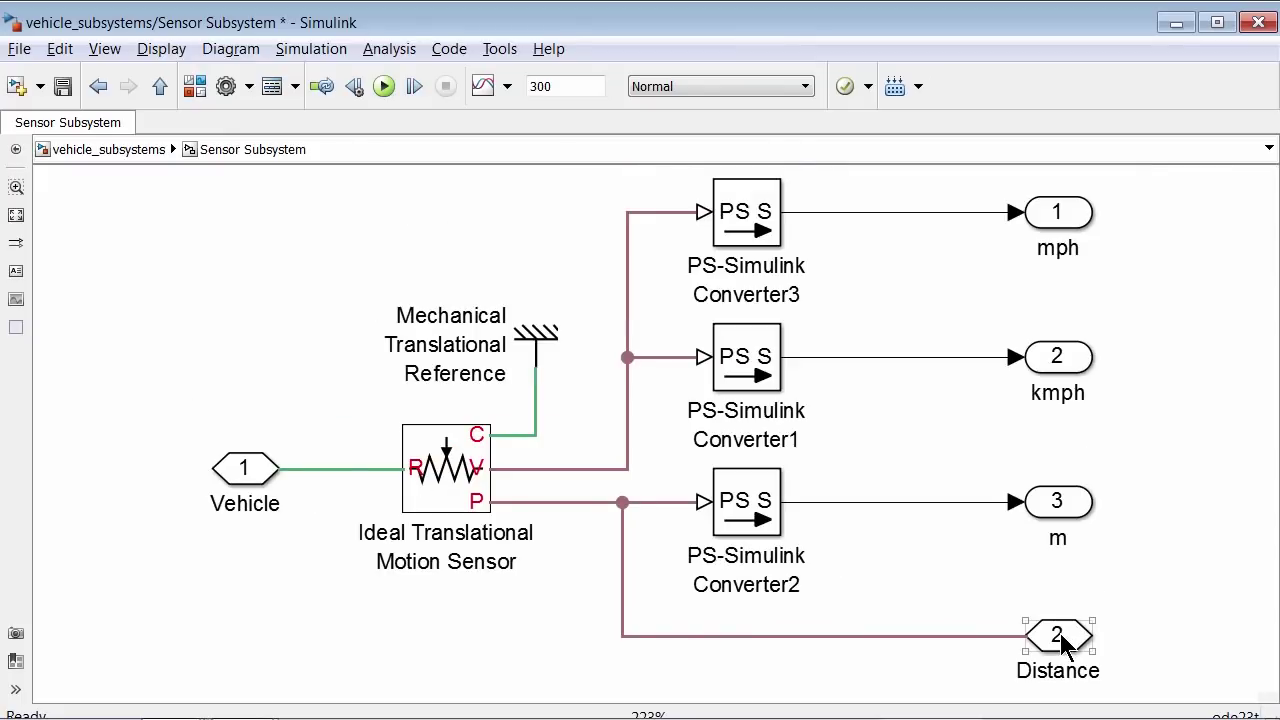
pyautogui.doubleClick(1062, 638)
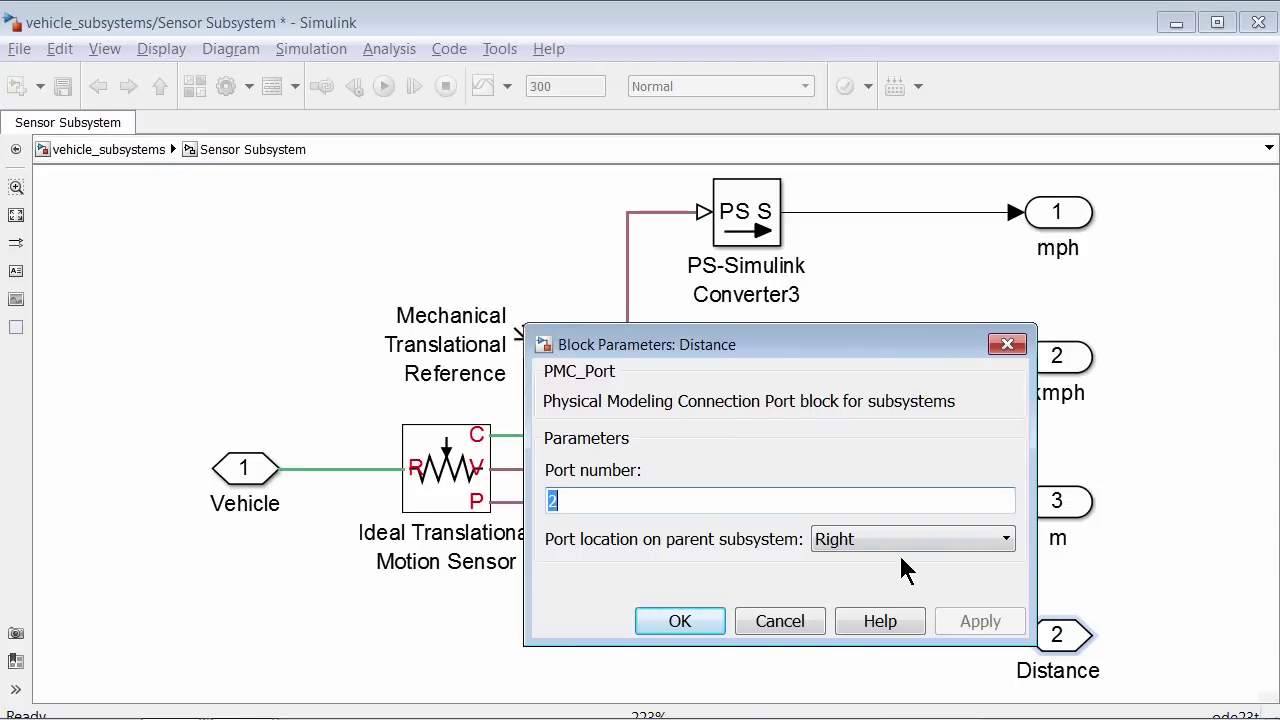
pyautogui.click(703, 625)
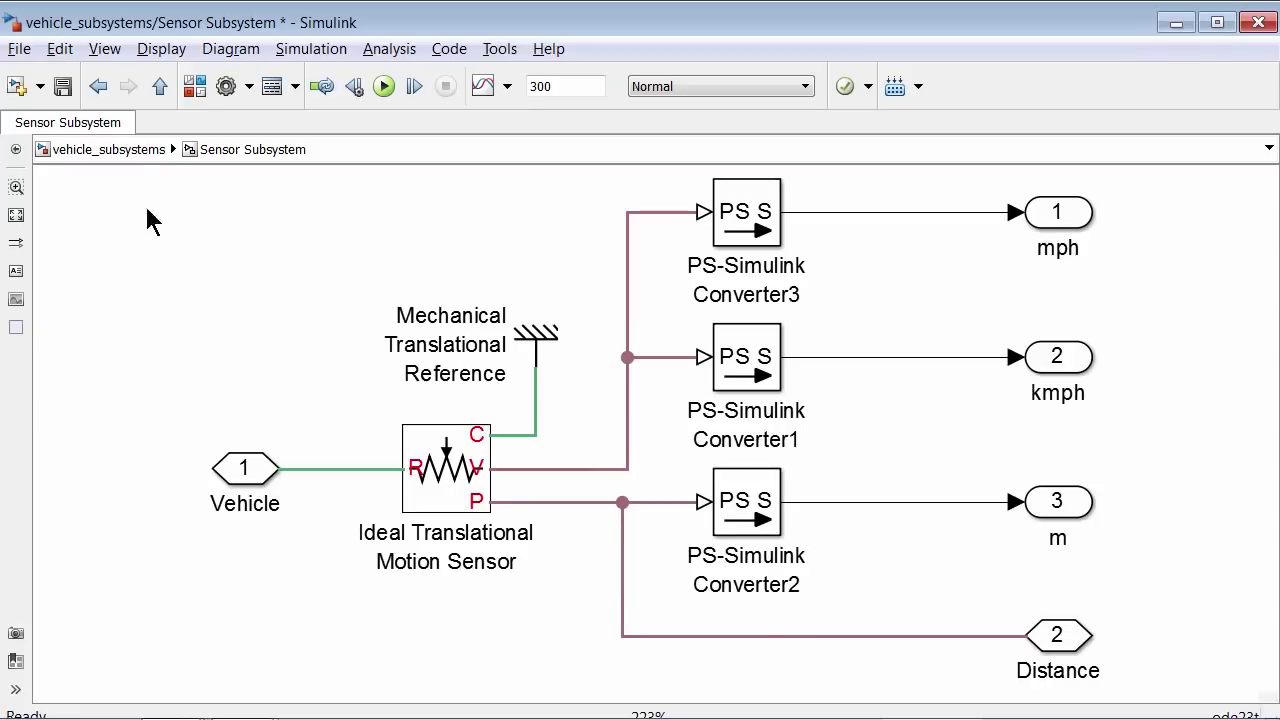
# Step: At the model's top level, shift the Scope slightly up and connect the Sensor Subsystem's Distance port to the lookup table's input
pyautogui.click(115, 152)
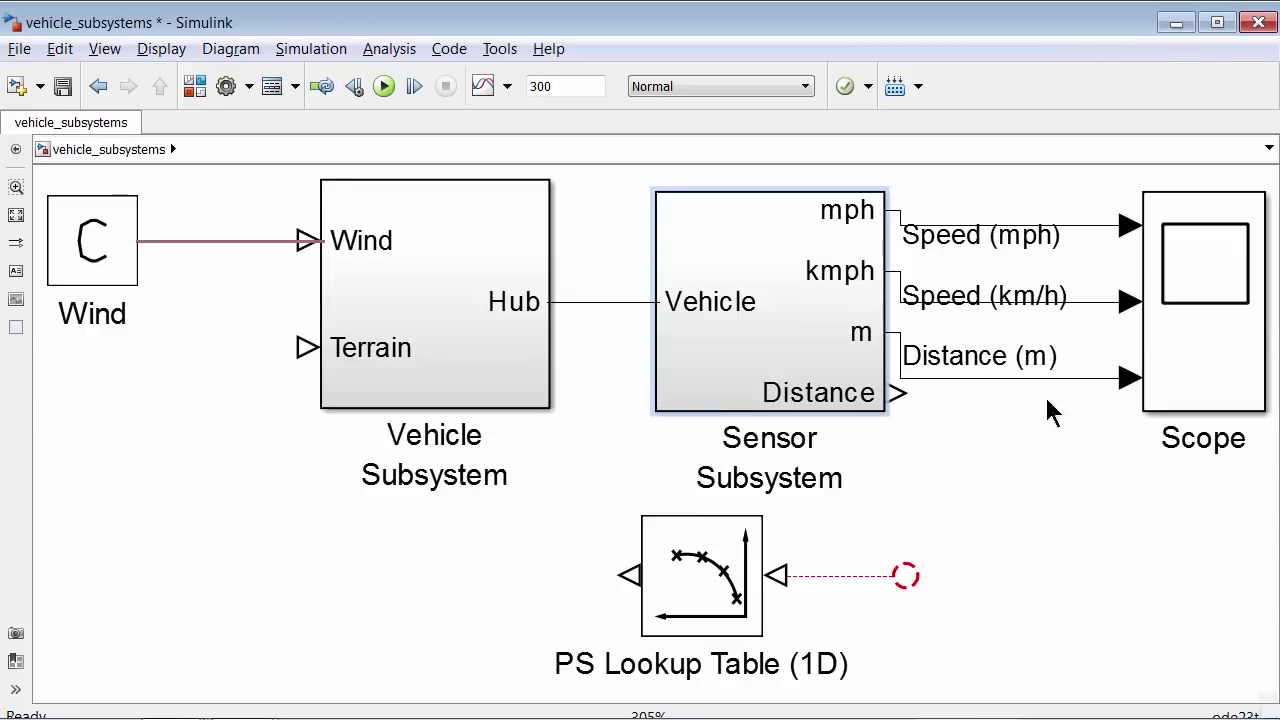
pyautogui.click(1190, 344)
pyautogui.moveTo(1196, 355); pyautogui.dragTo(1195, 324)
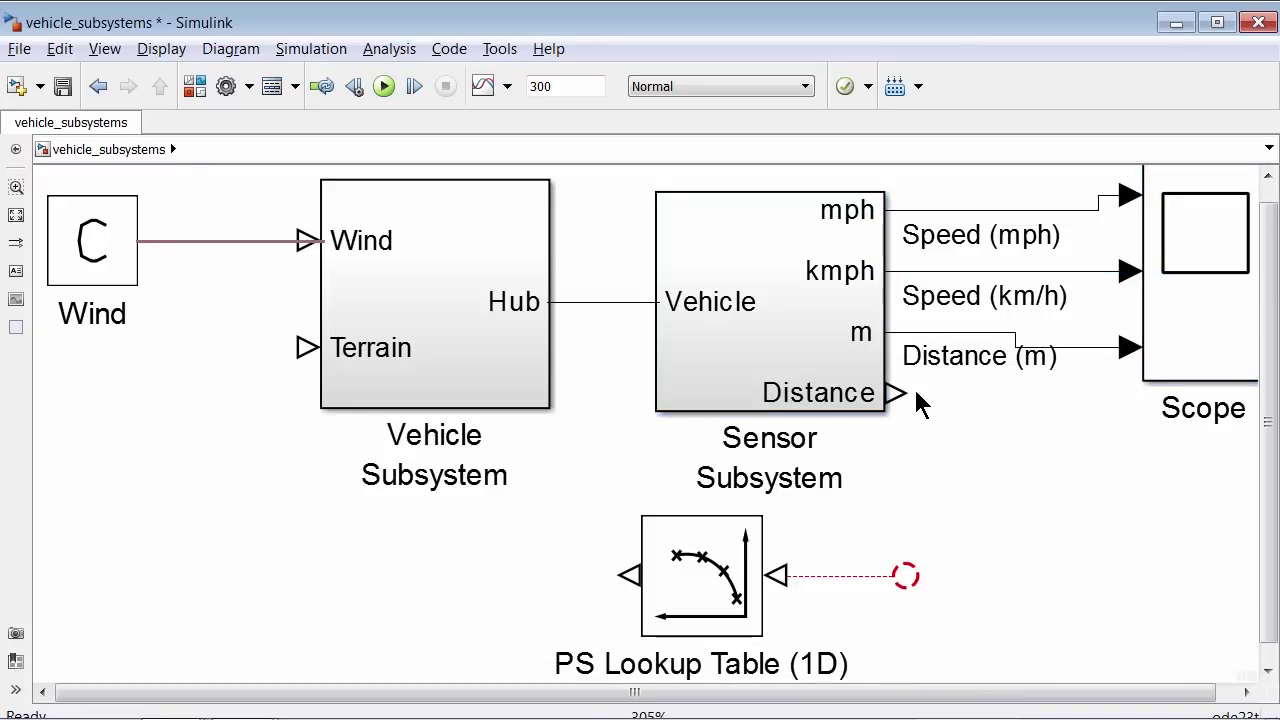
pyautogui.moveTo(895, 393)
pyautogui.mouseDown()
pyautogui.moveTo(923, 394)
pyautogui.moveTo(991, 503)
pyautogui.moveTo(960, 566)
pyautogui.moveTo(915, 580)
pyautogui.mouseUp()
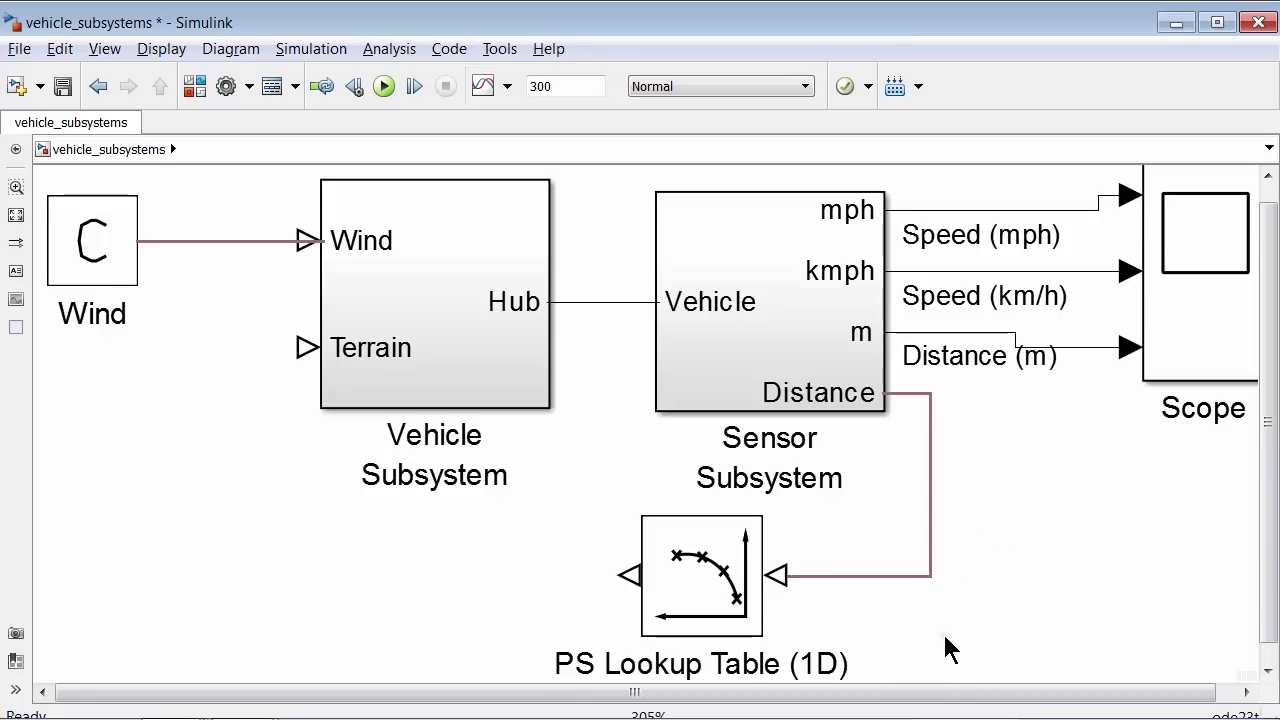
# Step: Connect the PS Lookup Table (1D) output to the Vehicle Subsystem's Terrain port
pyautogui.moveTo(628, 575); pyautogui.dragTo(520, 566)
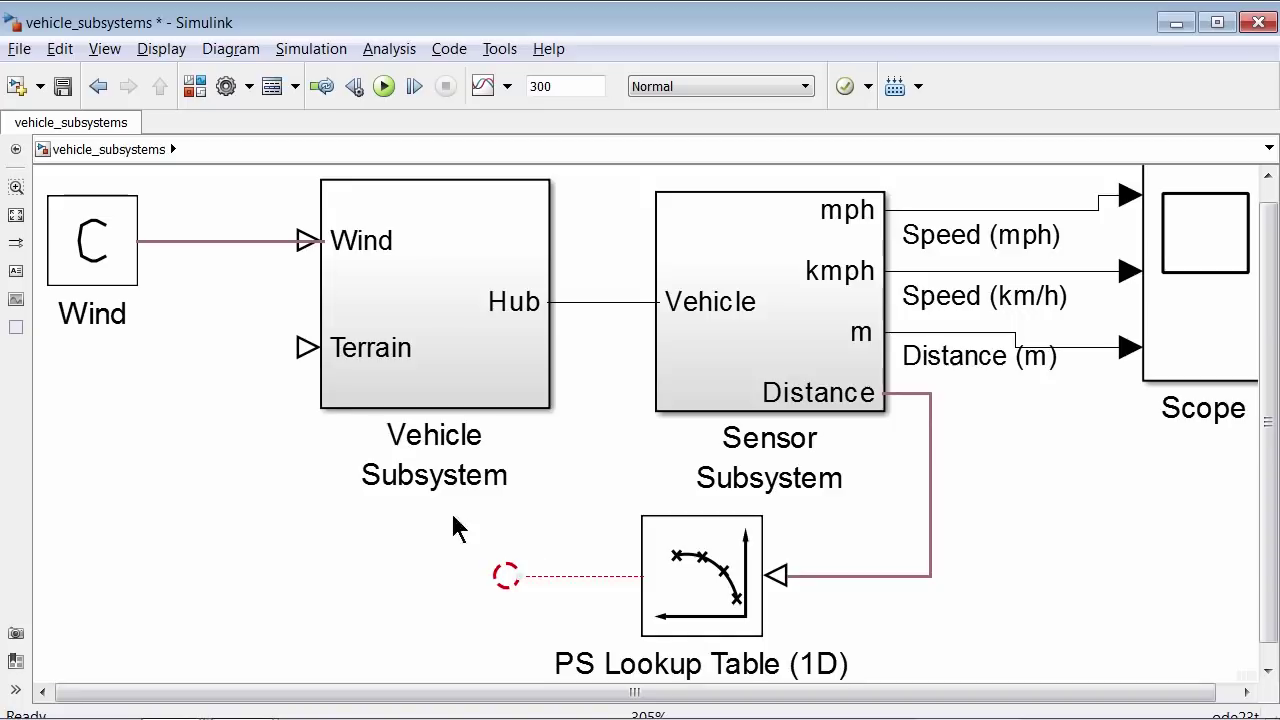
pyautogui.click(413, 477)
pyautogui.moveTo(506, 575); pyautogui.dragTo(302, 347)
pyautogui.press('space')
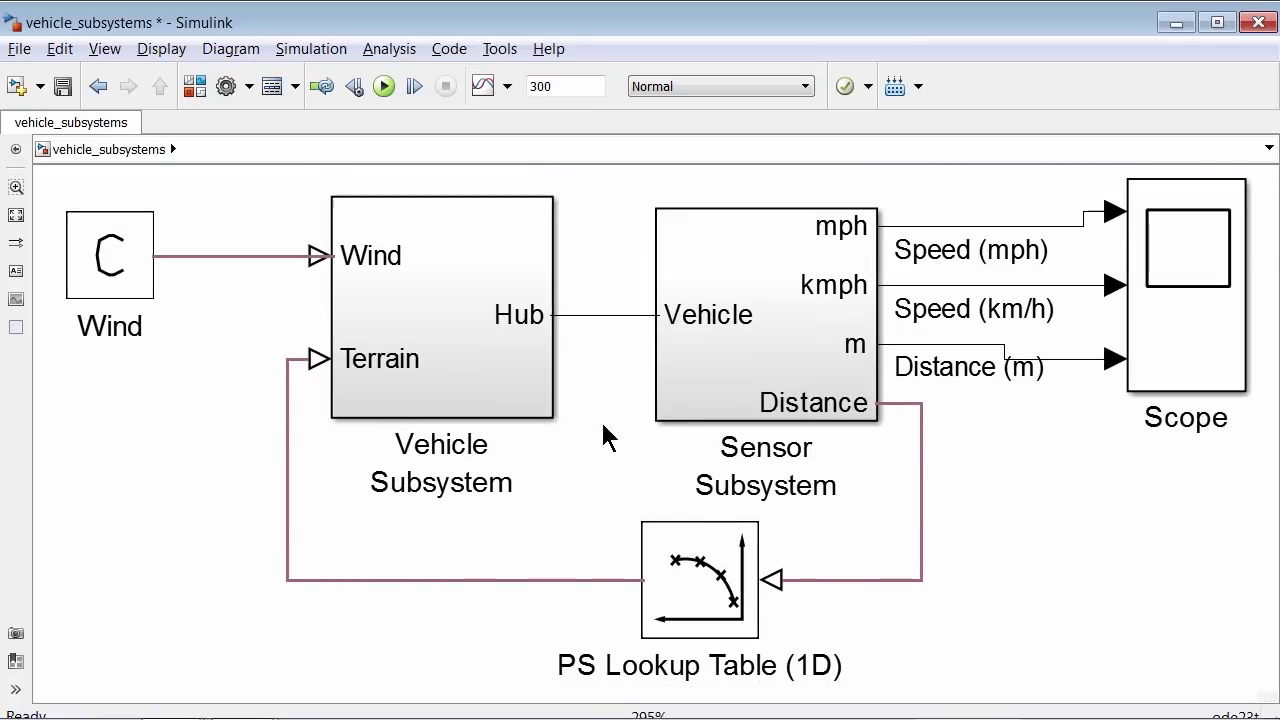
# Step: Run the simulation for 300 seconds and view the speed and distance plots in the Scope
pyautogui.click(1217, 22)
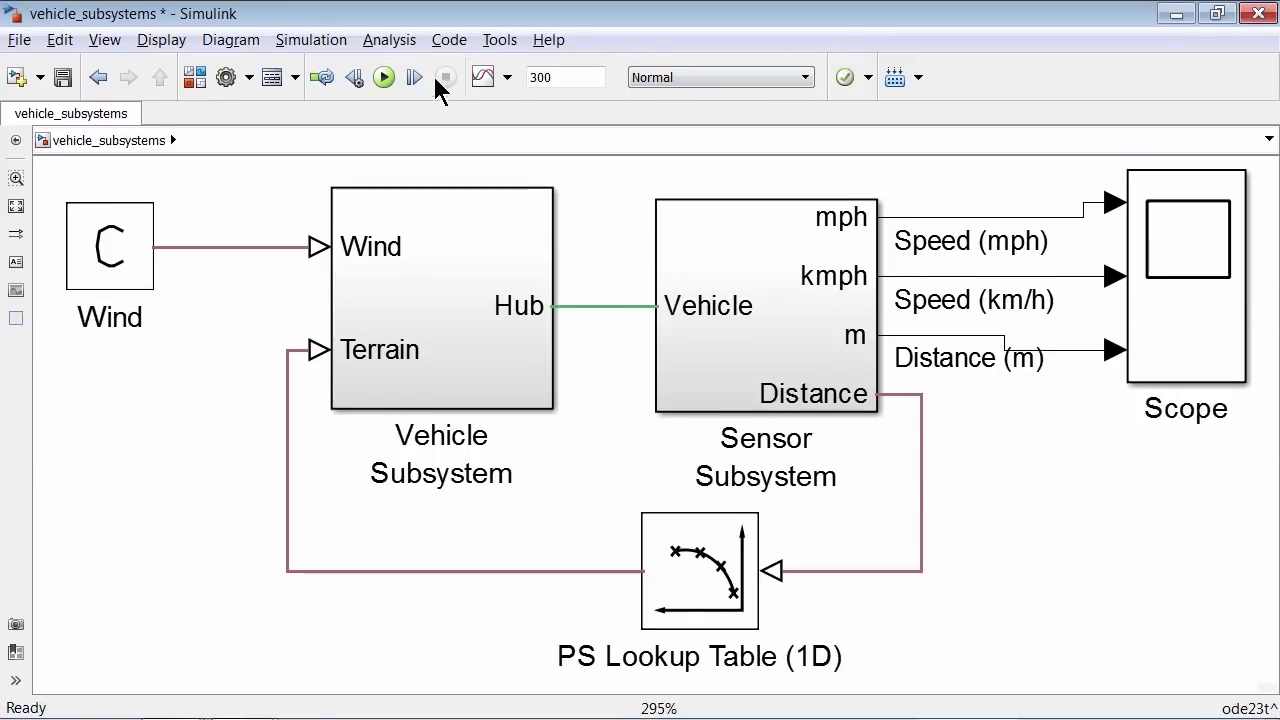
pyautogui.click(383, 78)
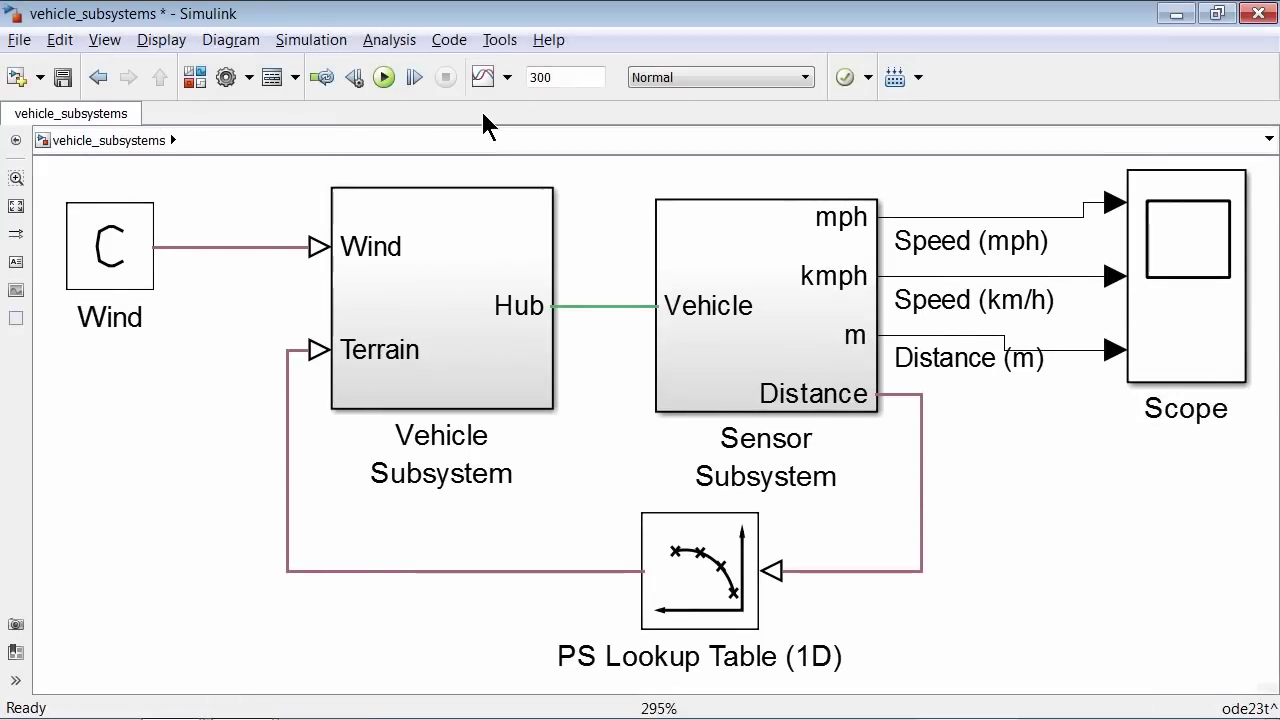
pyautogui.click(1148, 311)
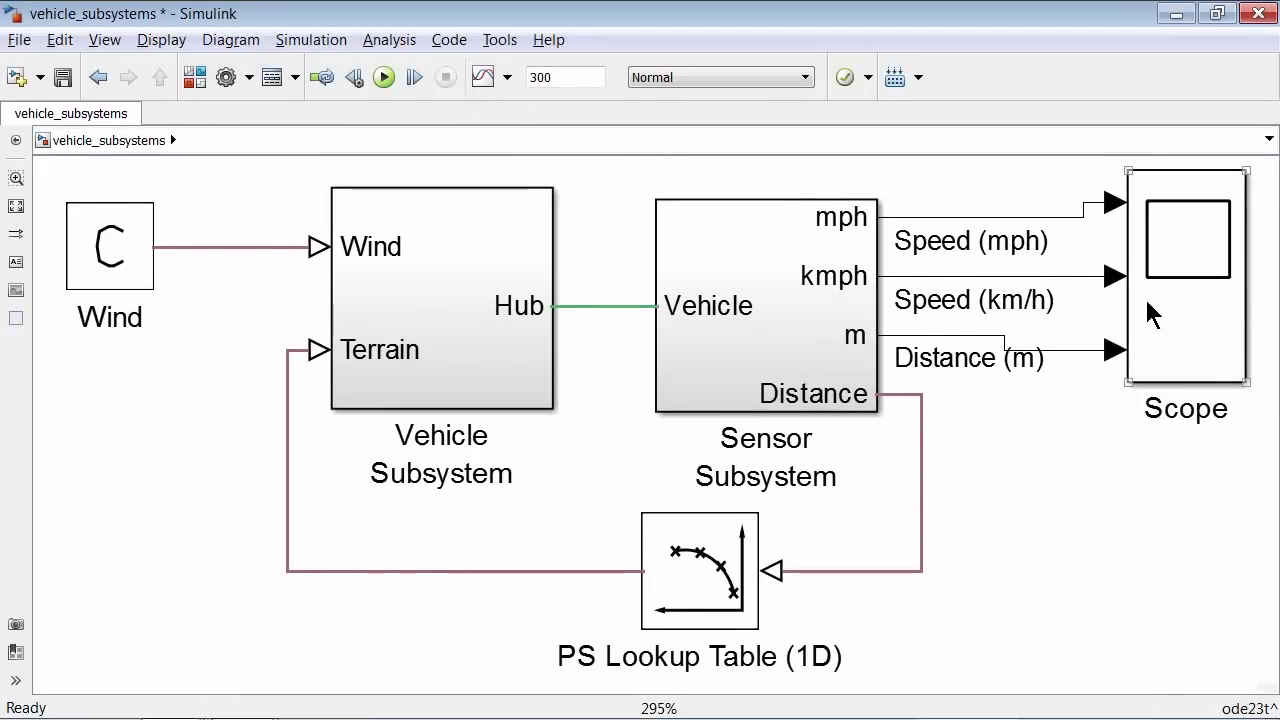
pyautogui.doubleClick(1148, 311)
pyautogui.click(1223, 503)
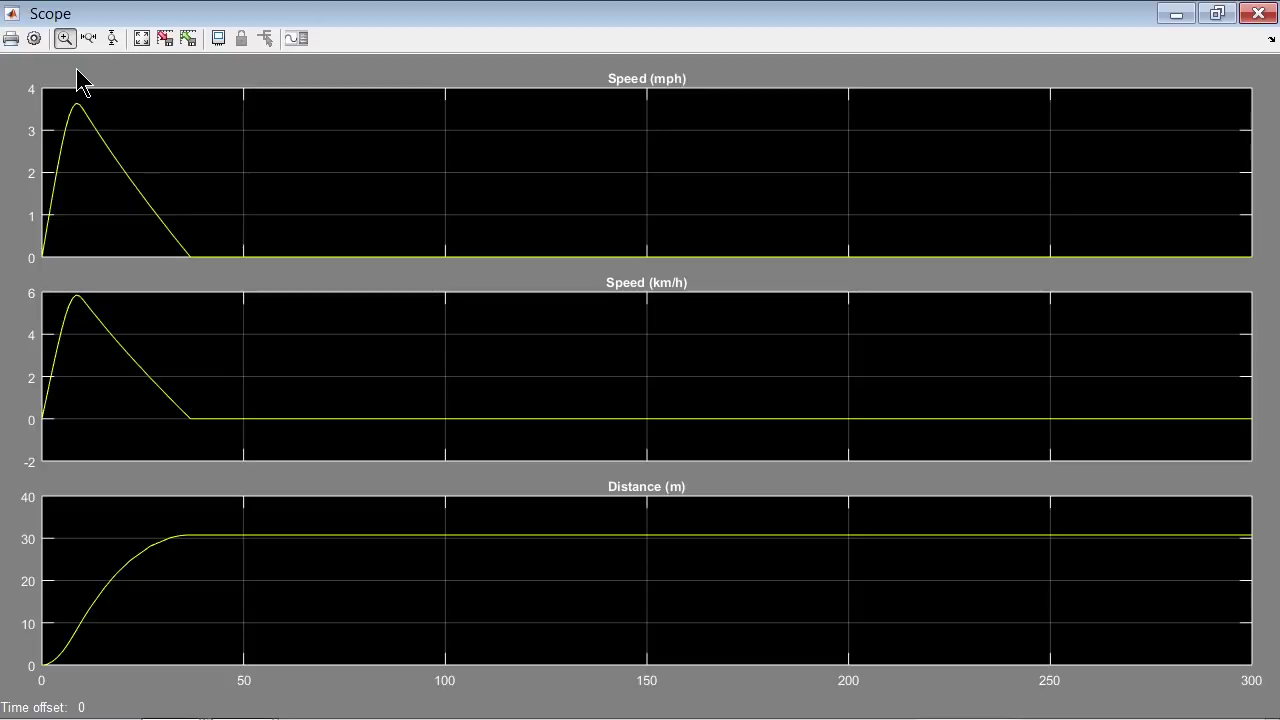
# Step: Switch to the MATLAB Command Window to review the commands that load the tire and terrain data, and return to the Simulink model
pyautogui.hotkey('alt', 'Tab')
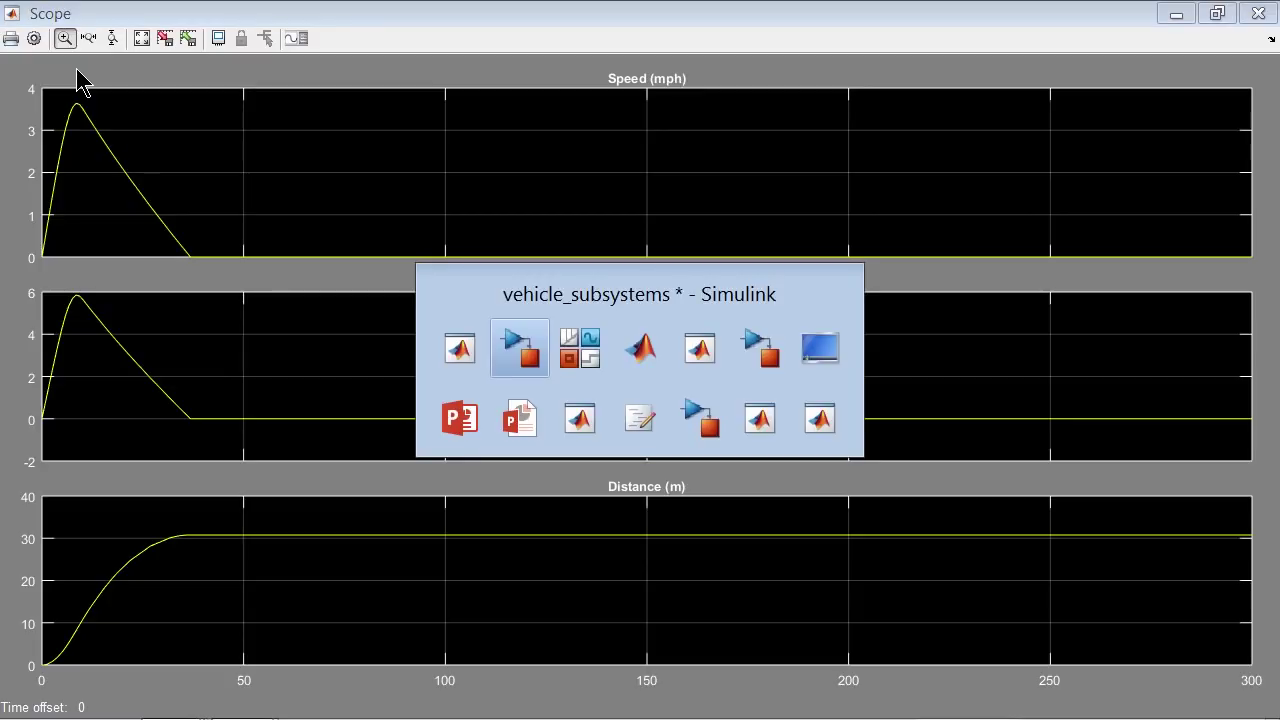
pyautogui.hotkey('alt', 'Tab')
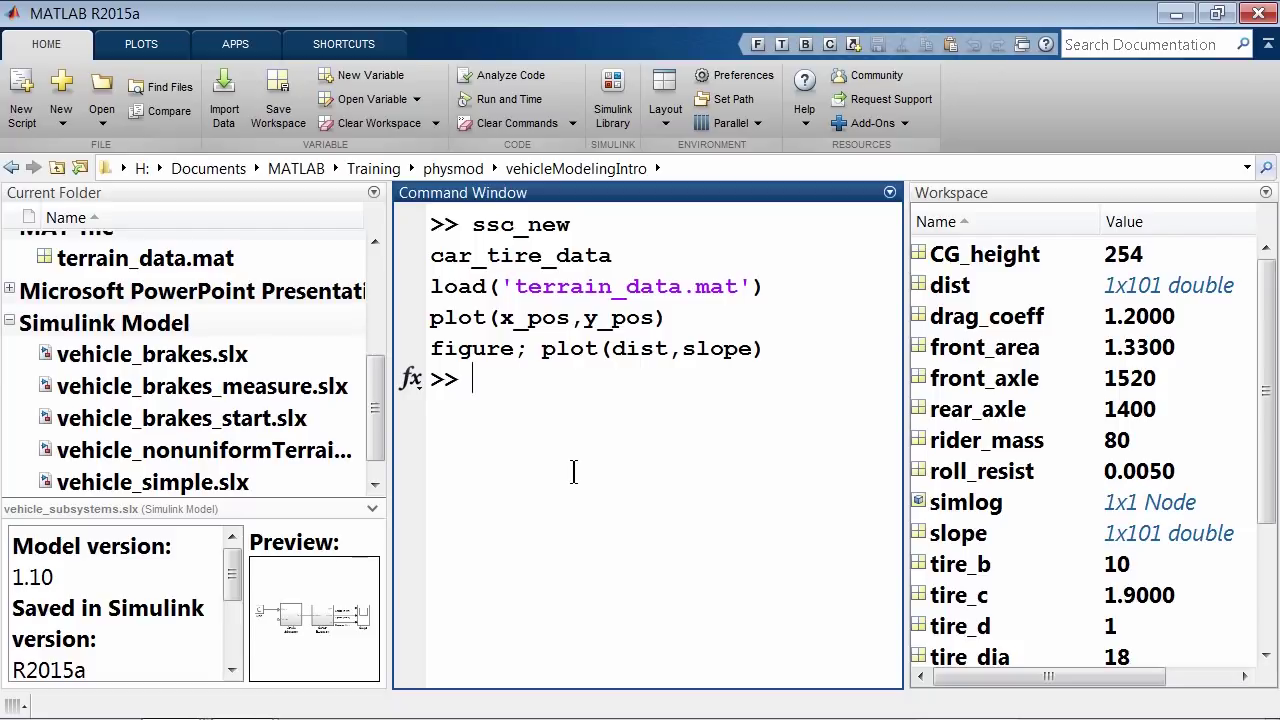
pyautogui.hotkey('alt', 'Tab')
pyautogui.hotkey('alt', 'Tab')
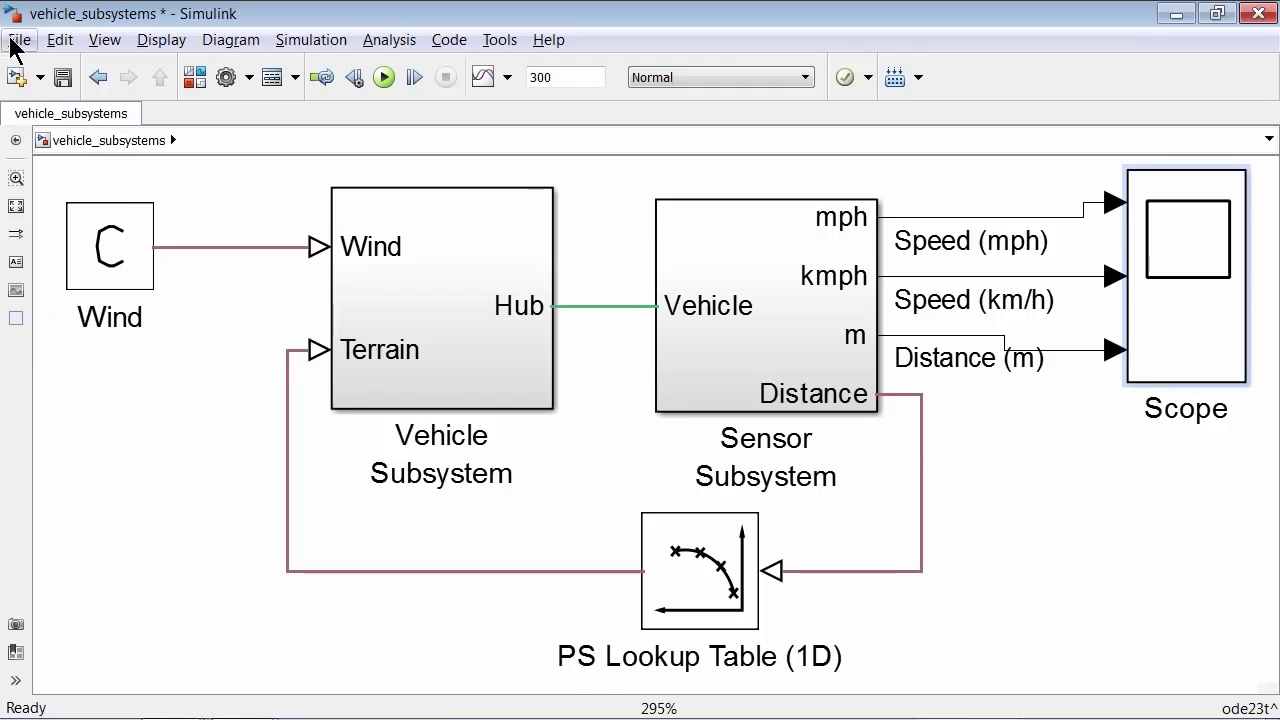
# Step: Define the model's PreLoadFcn callback with the lines load terrain_data and car_tire_data
pyautogui.click(12, 42)
pyautogui.moveTo(118, 300)
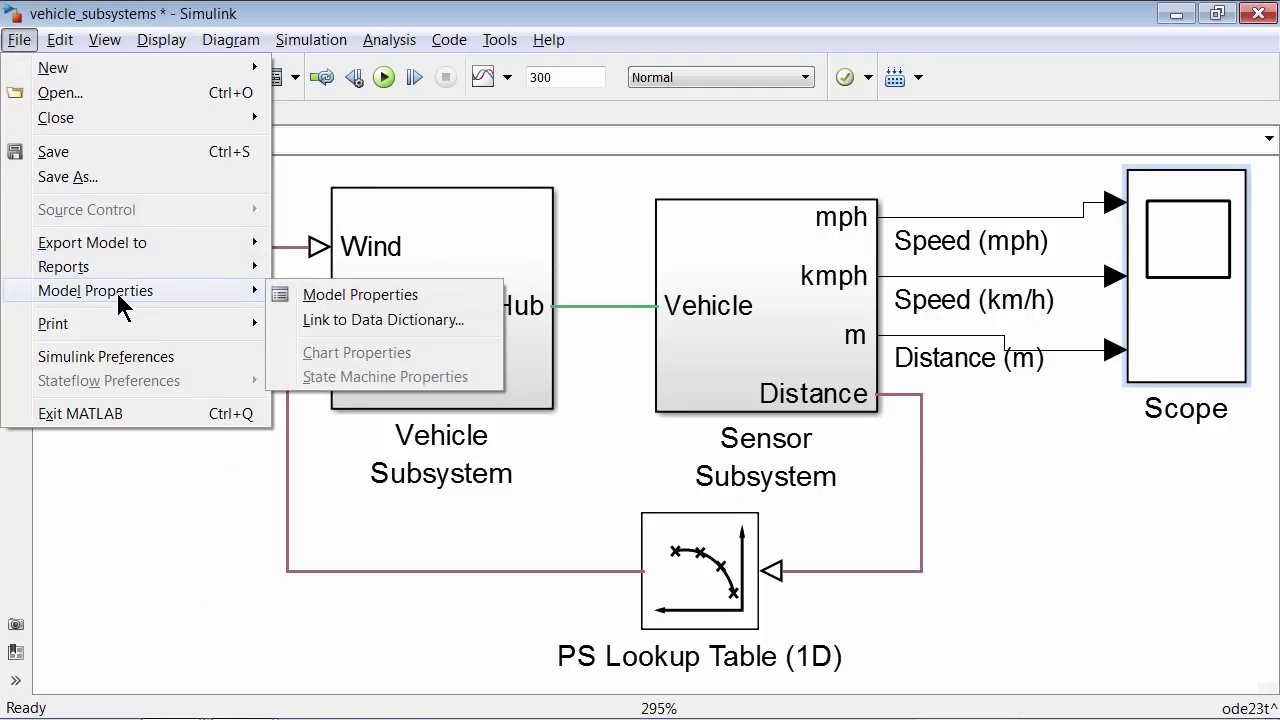
pyautogui.click(330, 298)
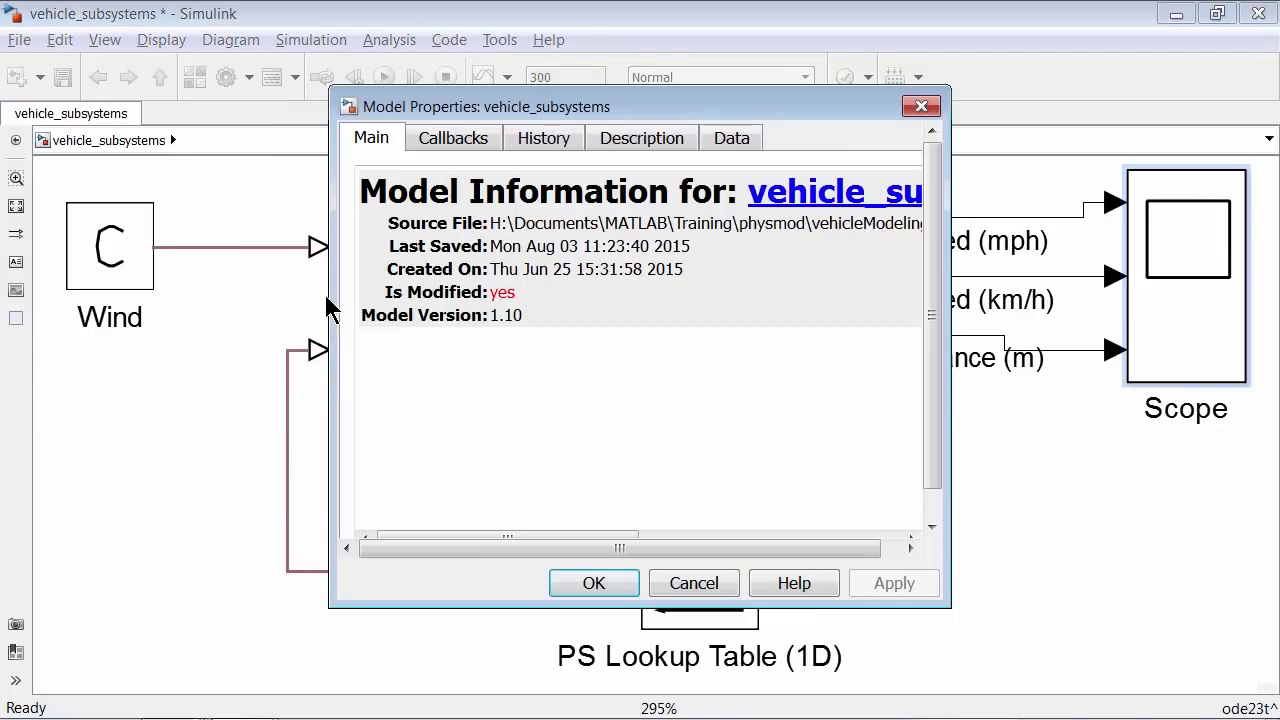
pyautogui.click(449, 142)
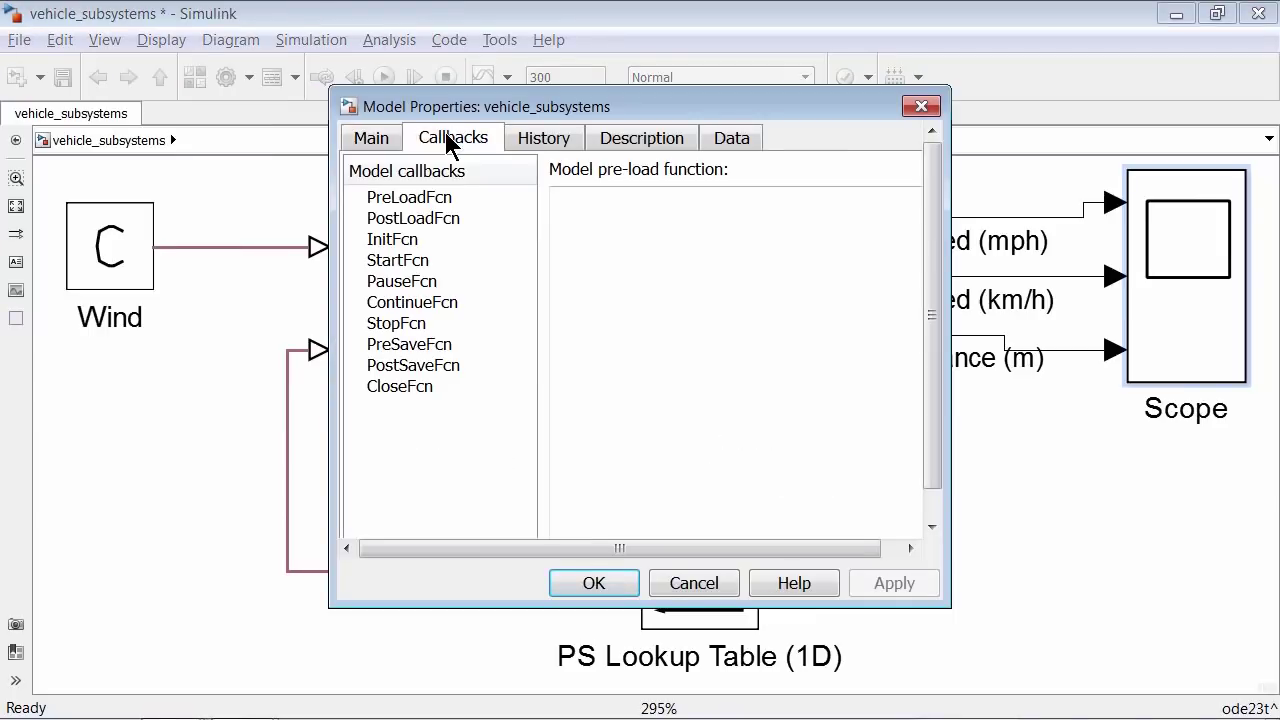
pyautogui.click(437, 200)
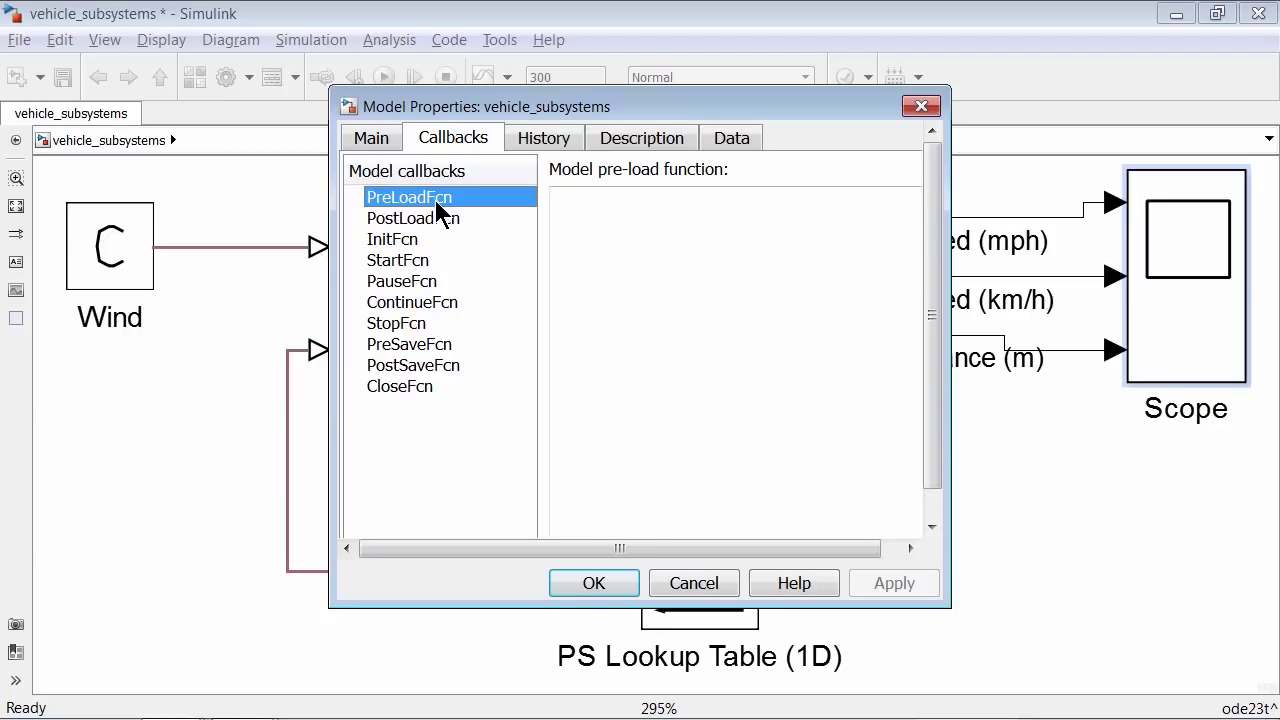
pyautogui.click(594, 218)
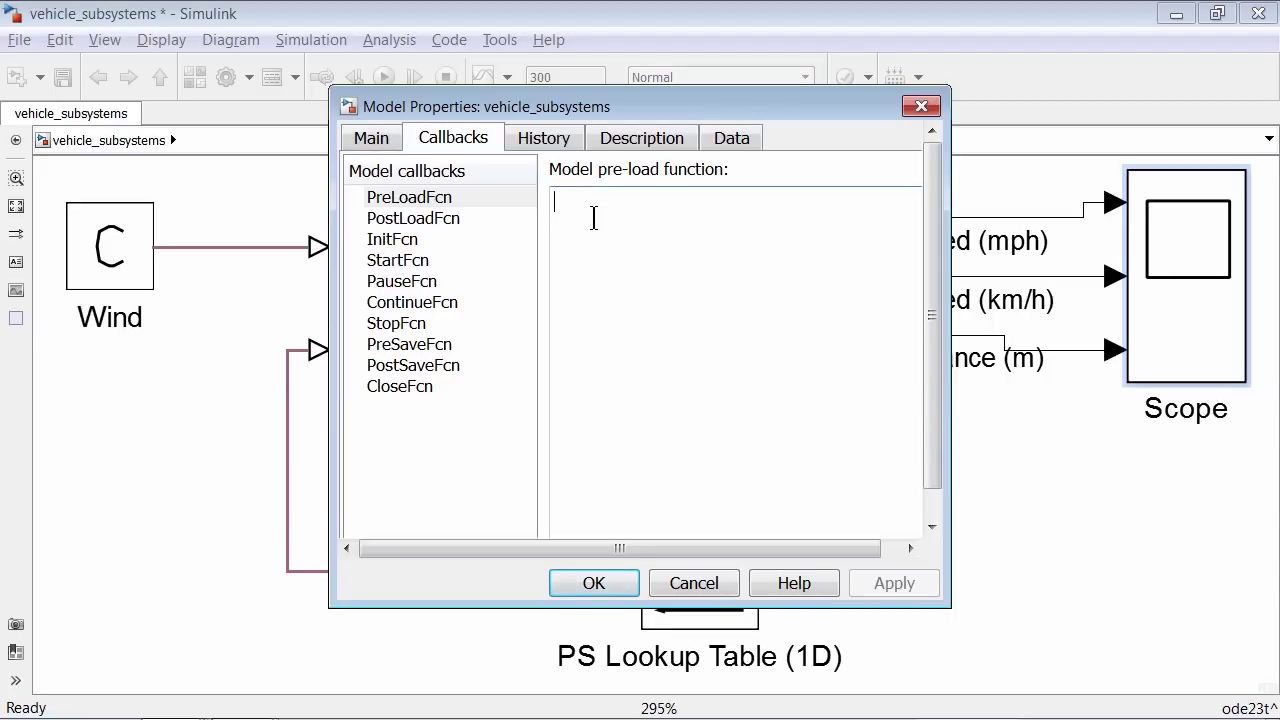
pyautogui.write('load')
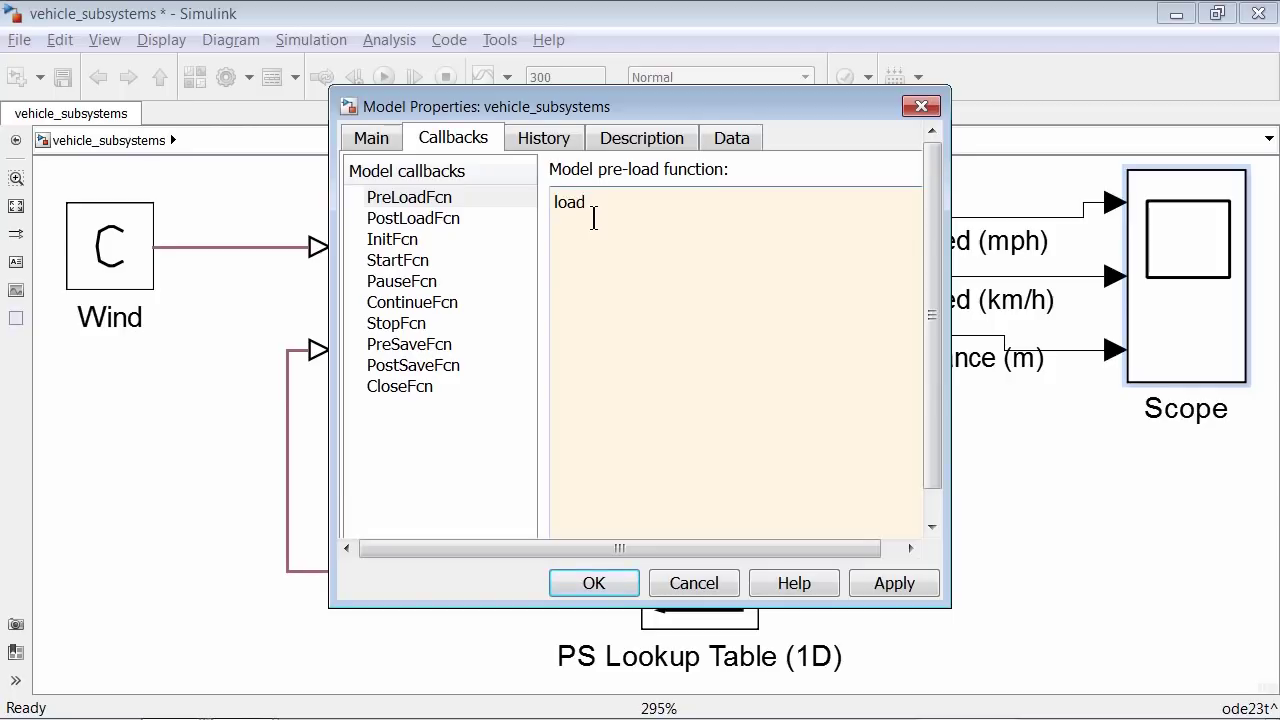
pyautogui.write(' terrain_data')
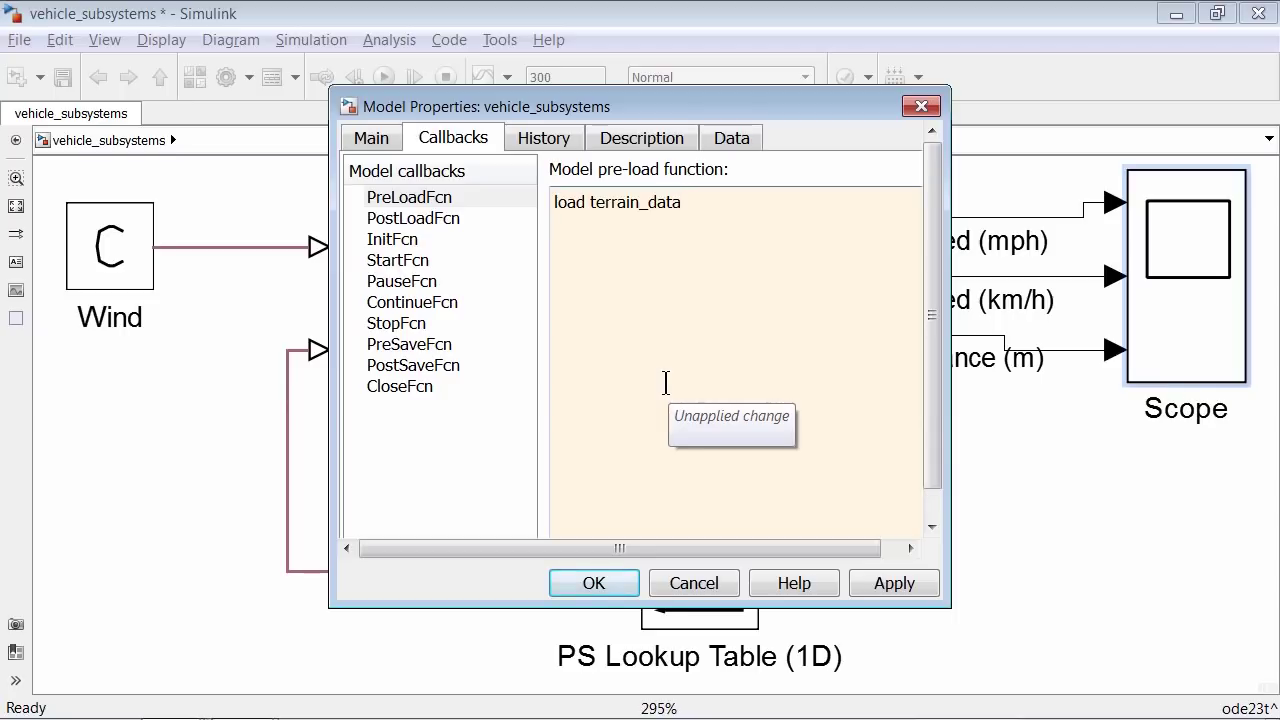
pyautogui.press('Return')
pyautogui.write('car_tire_data')
pyautogui.click(600, 592)
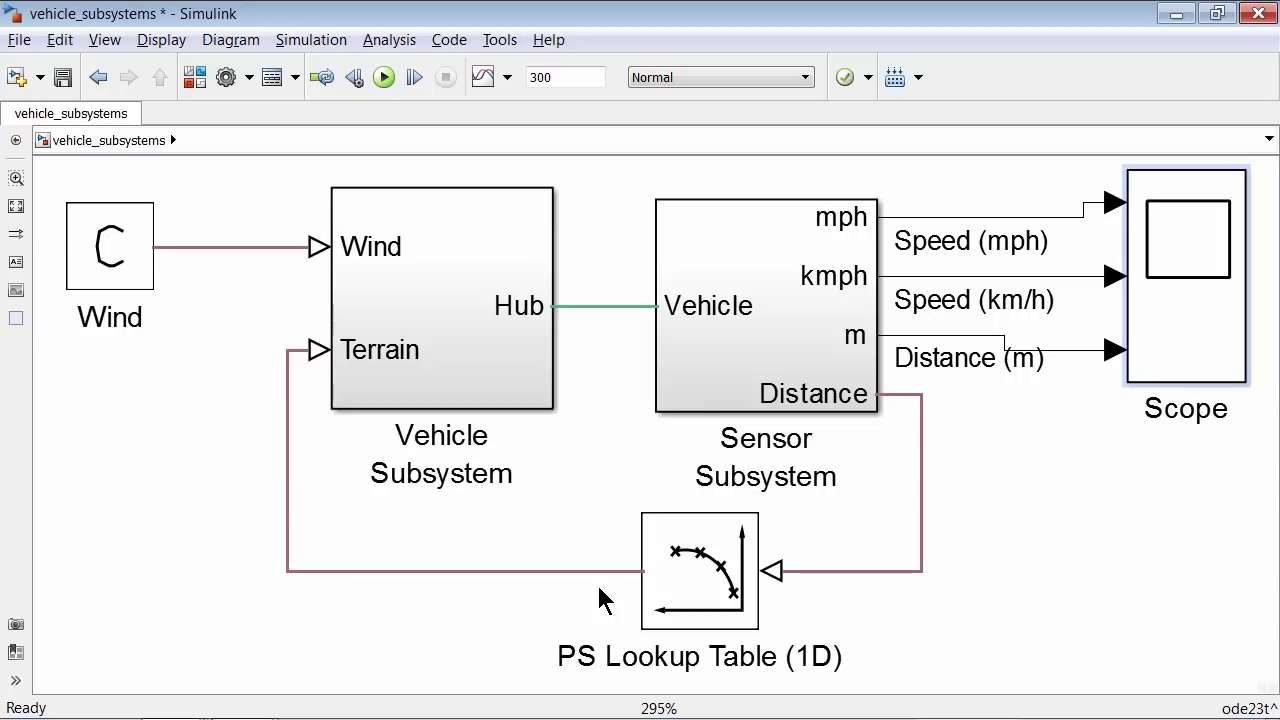
# Step: Inside the Vehicle Subsystem, delete the Rotational Free End blocks attached to the rear and front tires
pyautogui.click(486, 316)
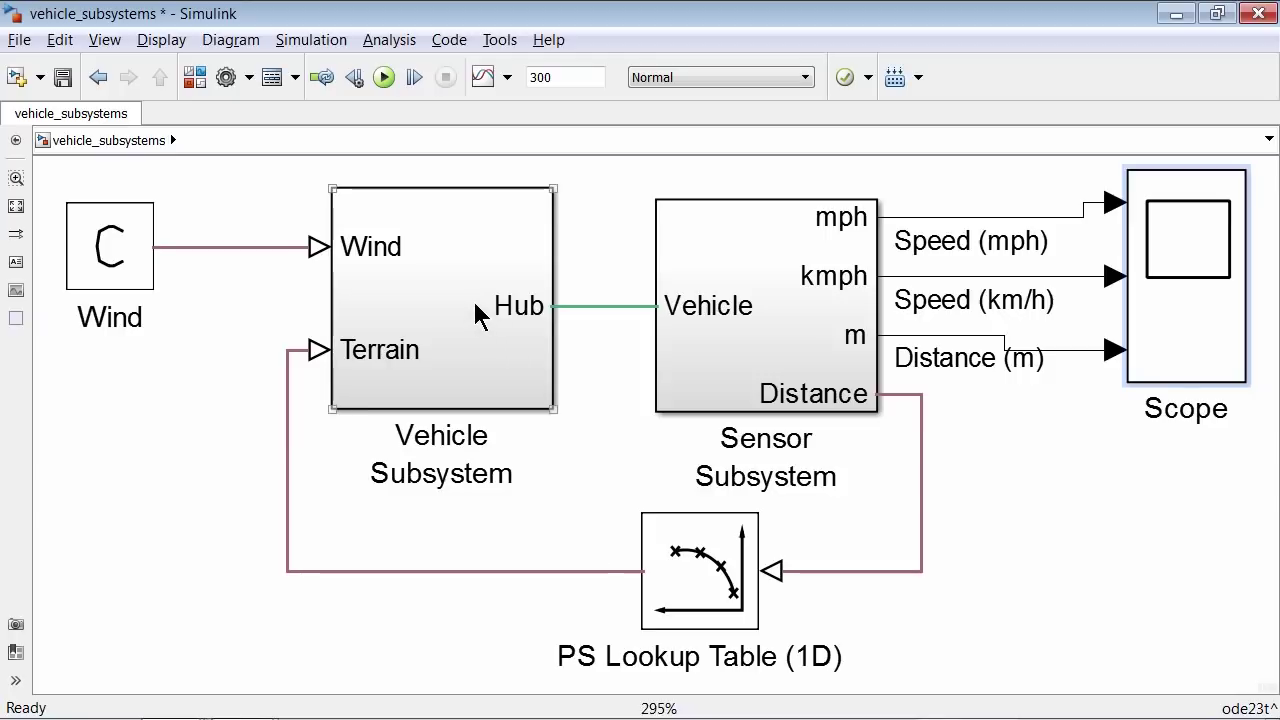
pyautogui.doubleClick(480, 310)
pyautogui.click(452, 475)
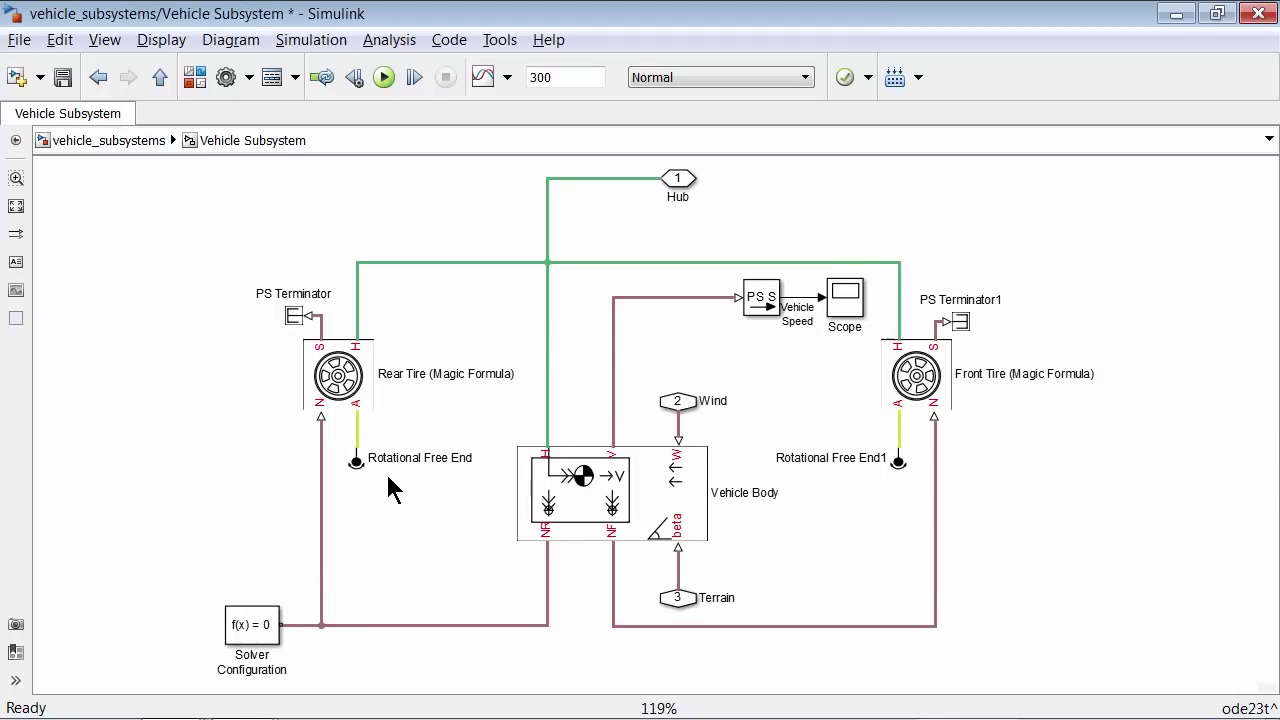
pyautogui.press('Delete')
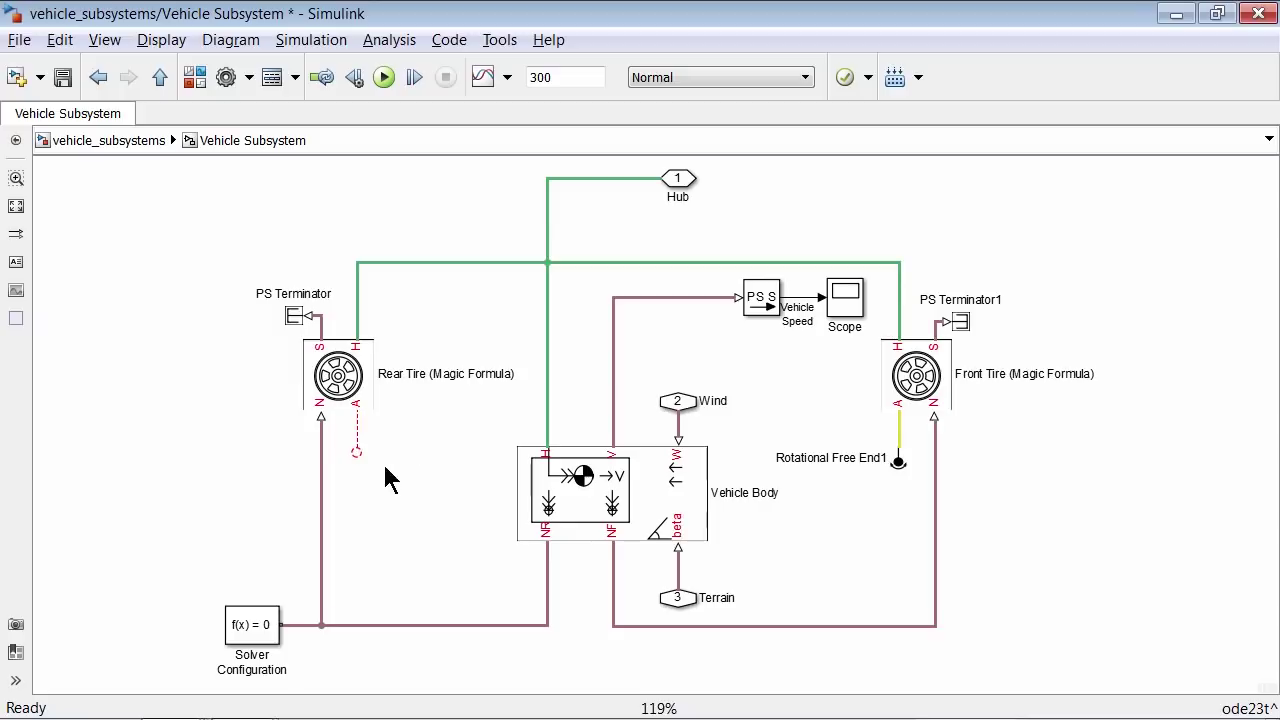
pyautogui.click(898, 462)
pyautogui.press('Delete')
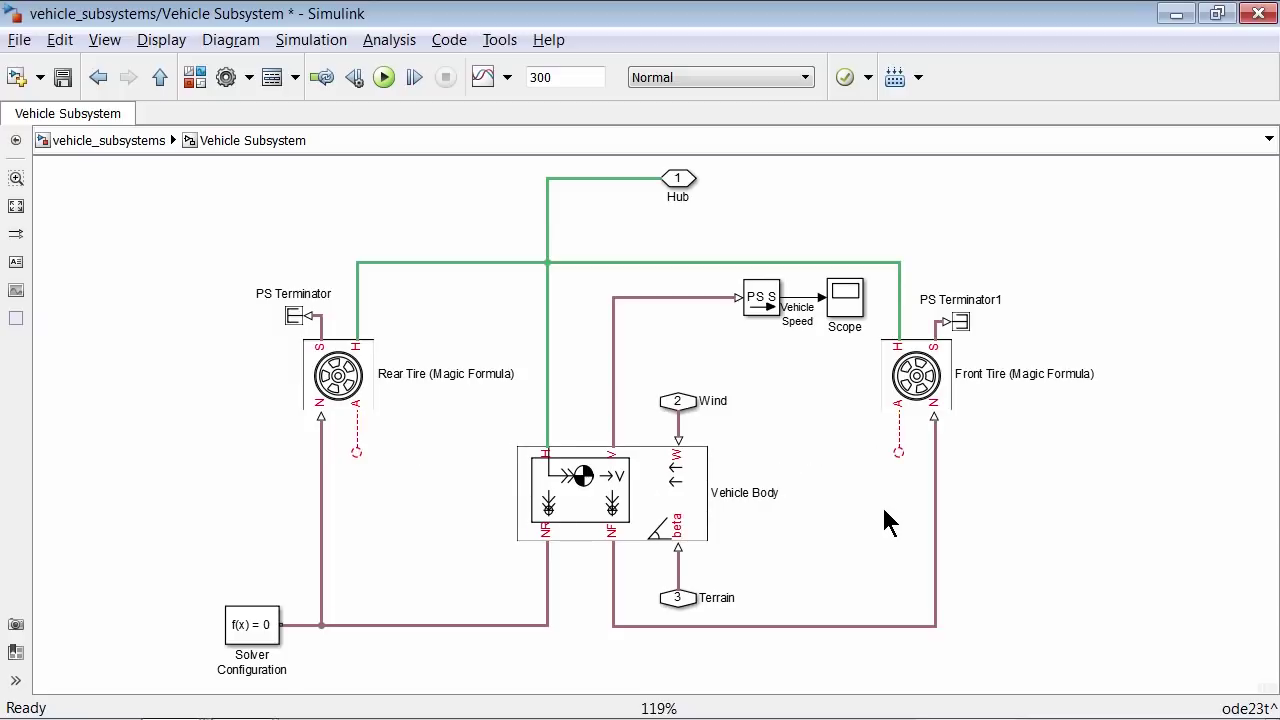
# Step: Copy the Terrain connection port onto the rear tire's open A line and name the copy Rear
pyautogui.click(677, 600)
pyautogui.moveTo(673, 596); pyautogui.dragTo(353, 460)
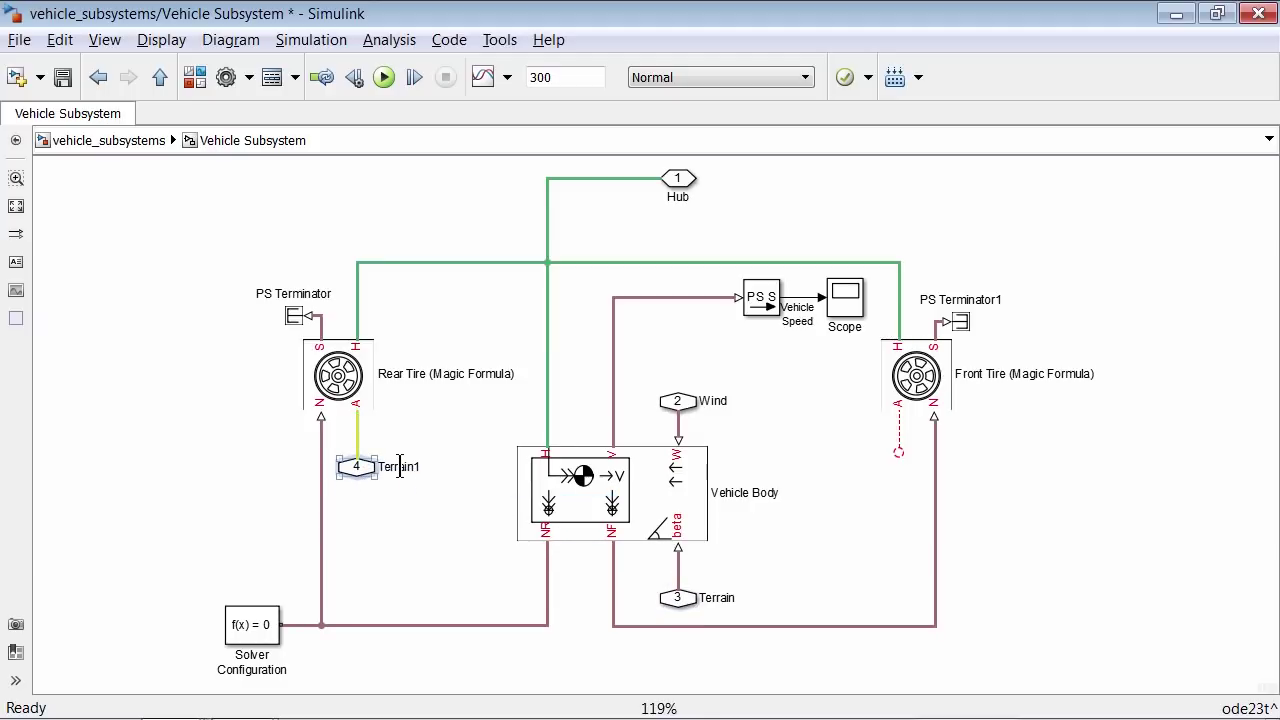
pyautogui.doubleClick(400, 466)
pyautogui.write('Rear')
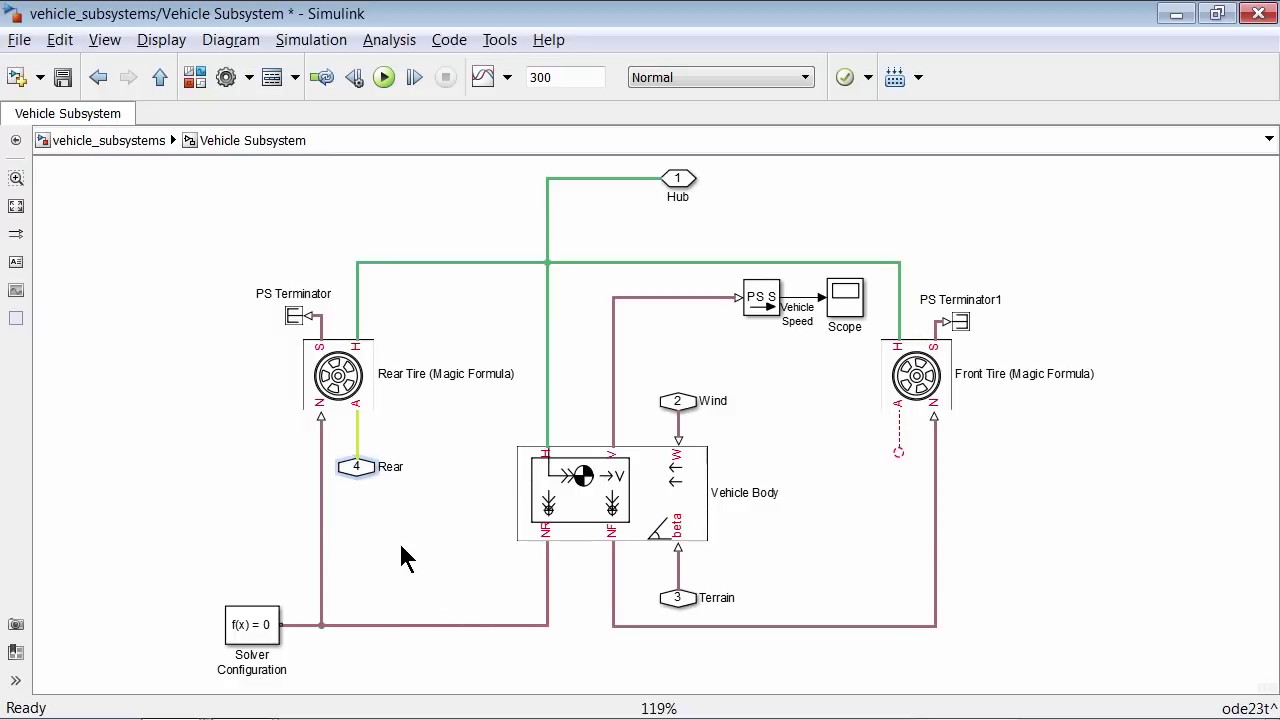
# Step: Copy the Rear port onto the front tire's open A line, name it Front, and move its label to the block's left side
pyautogui.click(370, 492)
pyautogui.moveTo(365, 480); pyautogui.dragTo(906, 480)
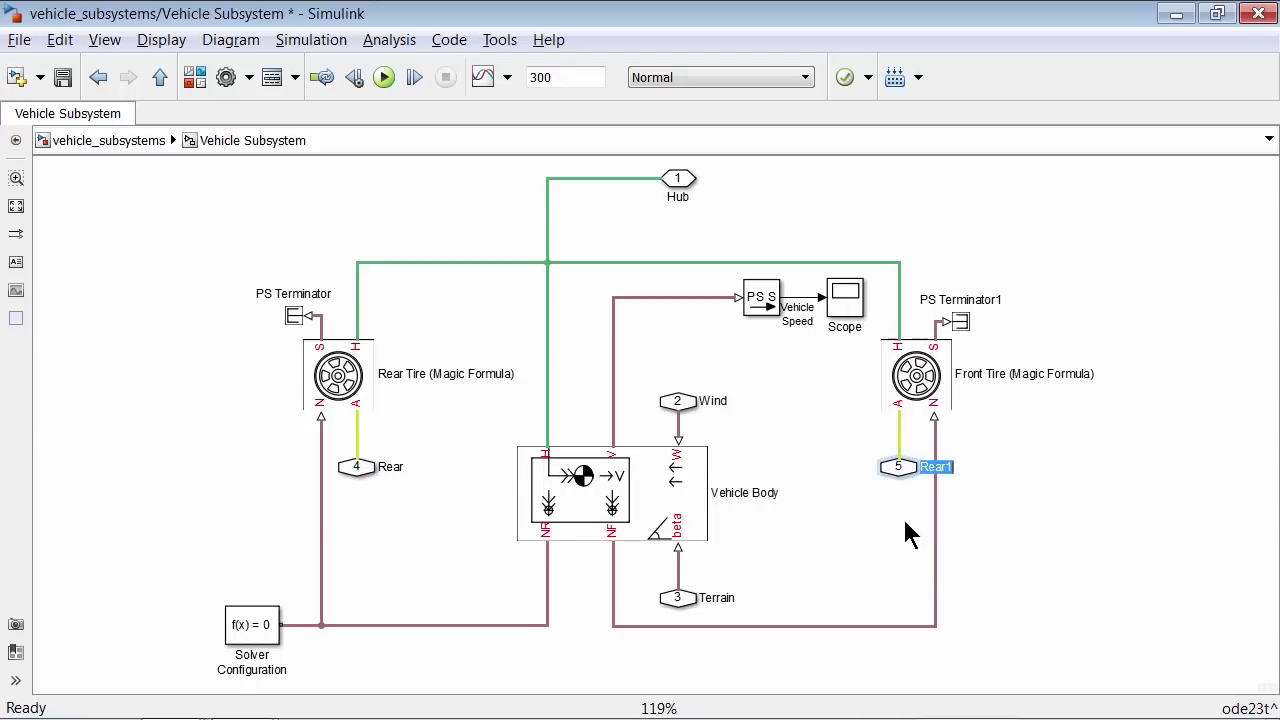
pyautogui.write('Front')
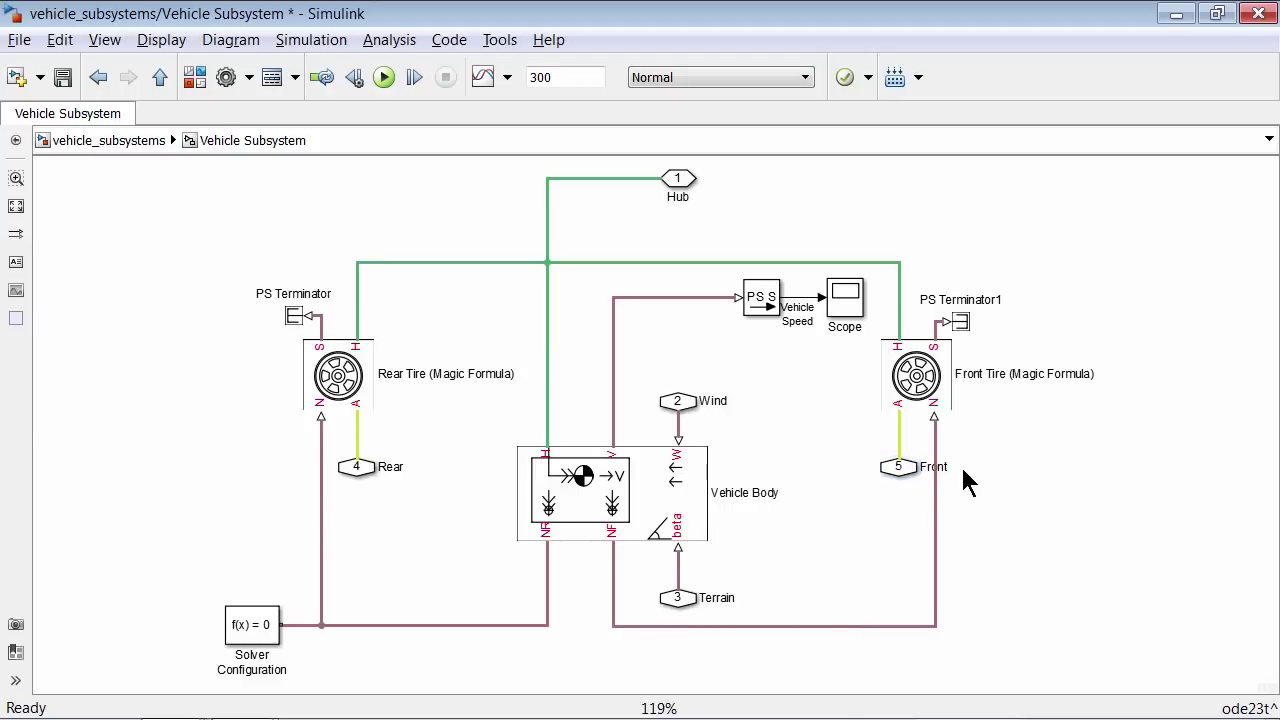
pyautogui.moveTo(933, 466); pyautogui.dragTo(862, 466)
# Step: Set the Rear port's location on the parent subsystem to Left and check that the Front port uses the same side
pyautogui.doubleClick(360, 469)
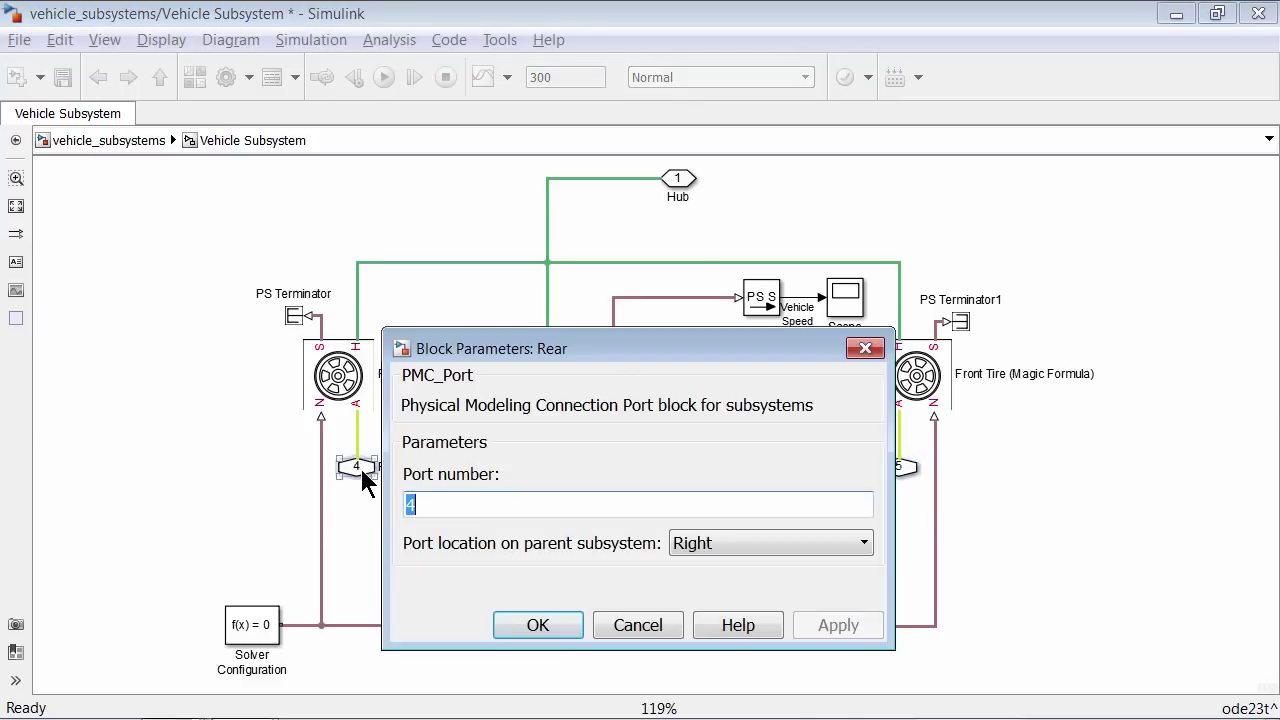
pyautogui.click(725, 548)
pyautogui.click(721, 562)
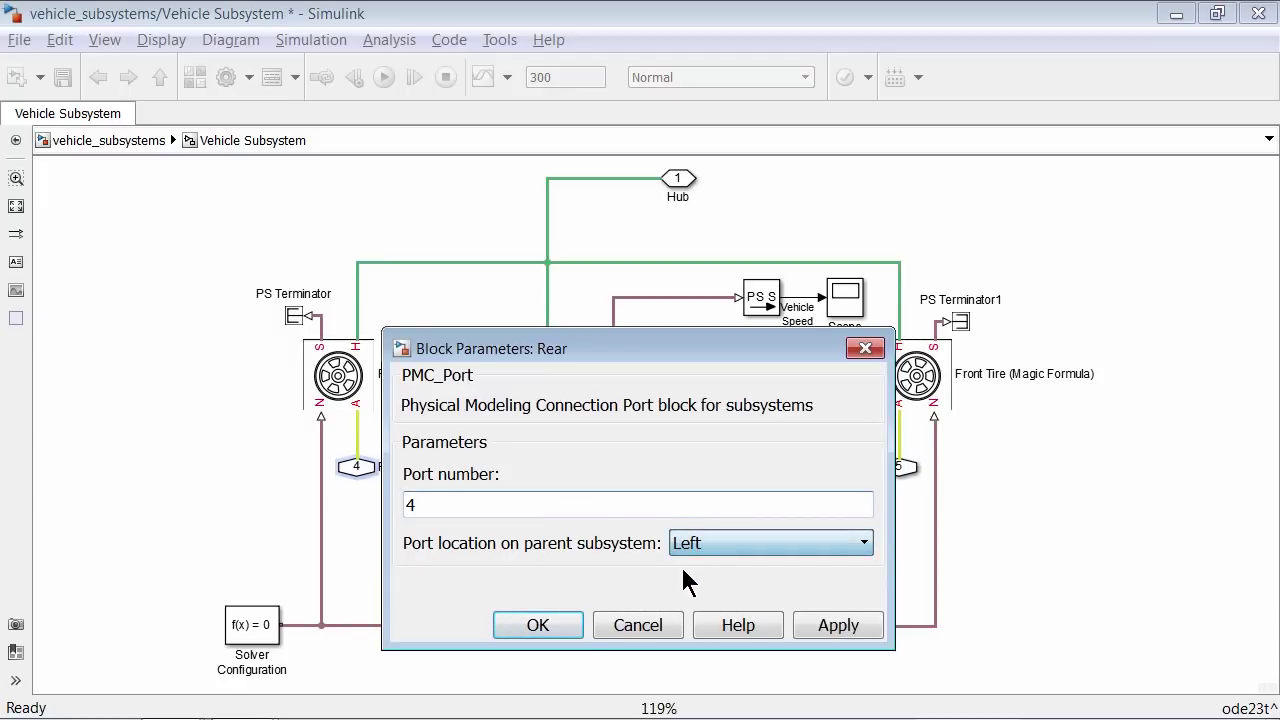
pyautogui.click(545, 625)
pyautogui.doubleClick(906, 472)
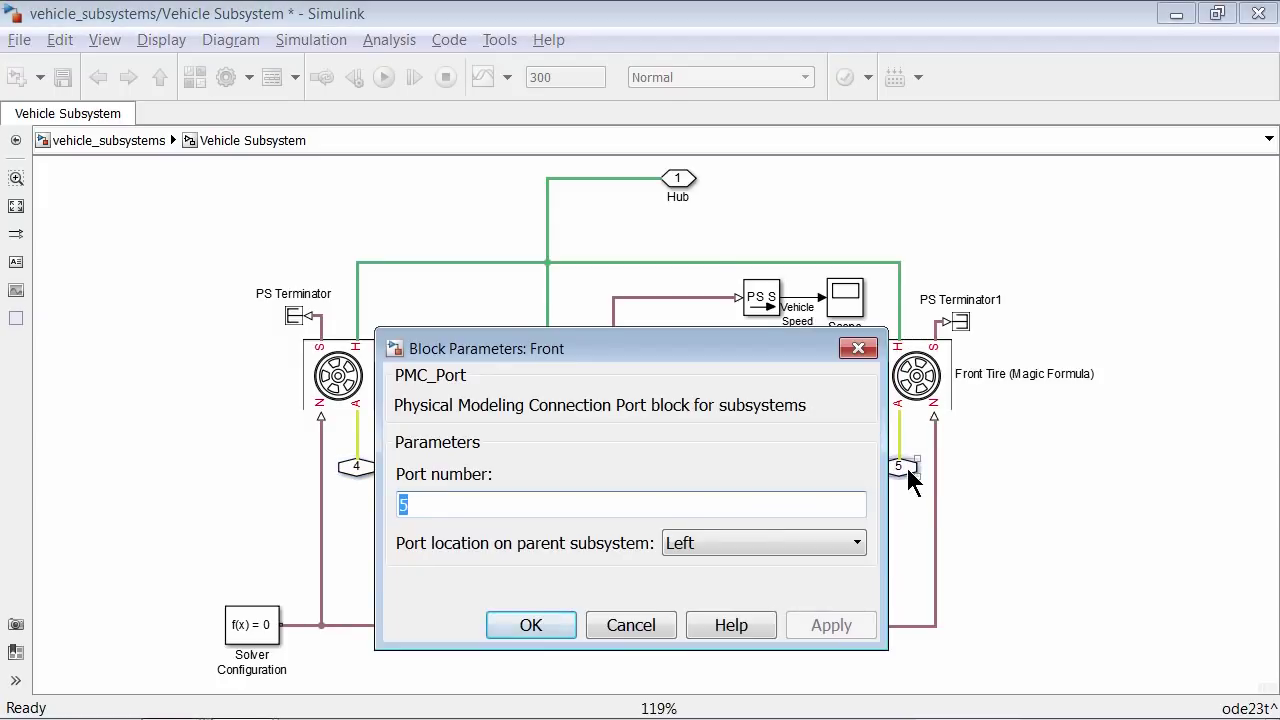
pyautogui.click(543, 630)
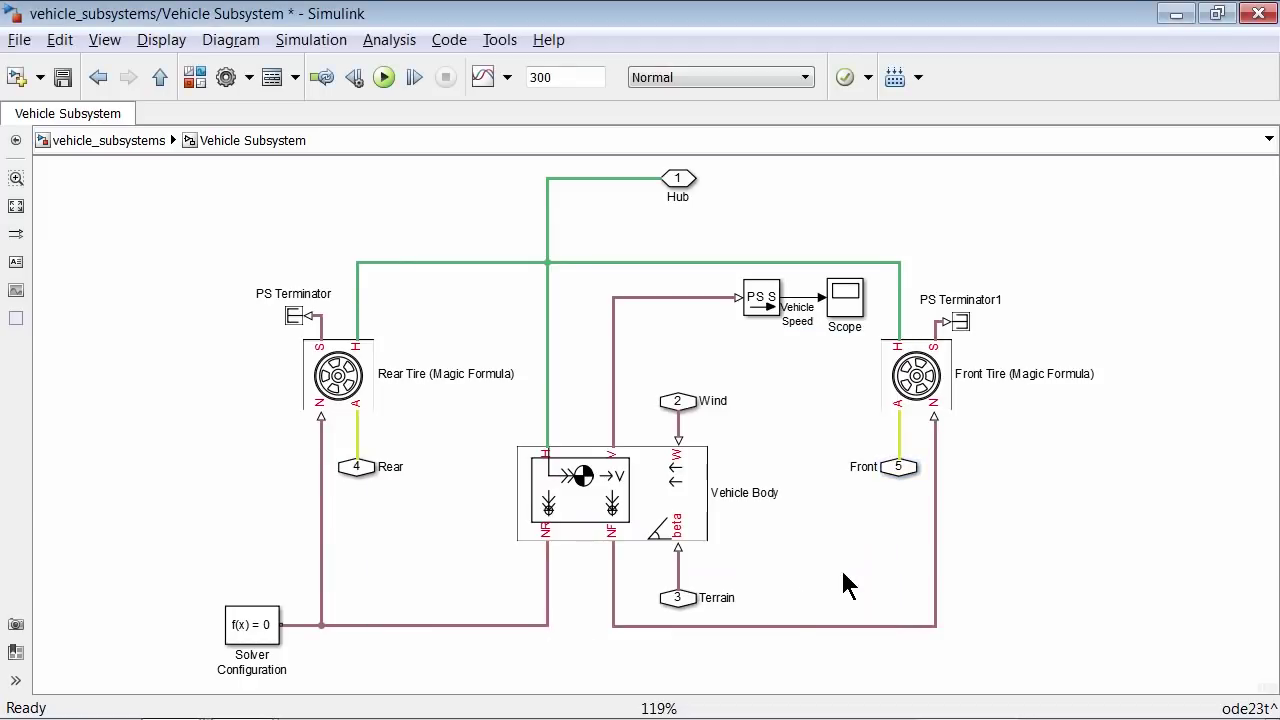
# Step: Change the Terrain connection port's port number to 5
pyautogui.click(686, 601)
pyautogui.doubleClick(680, 600)
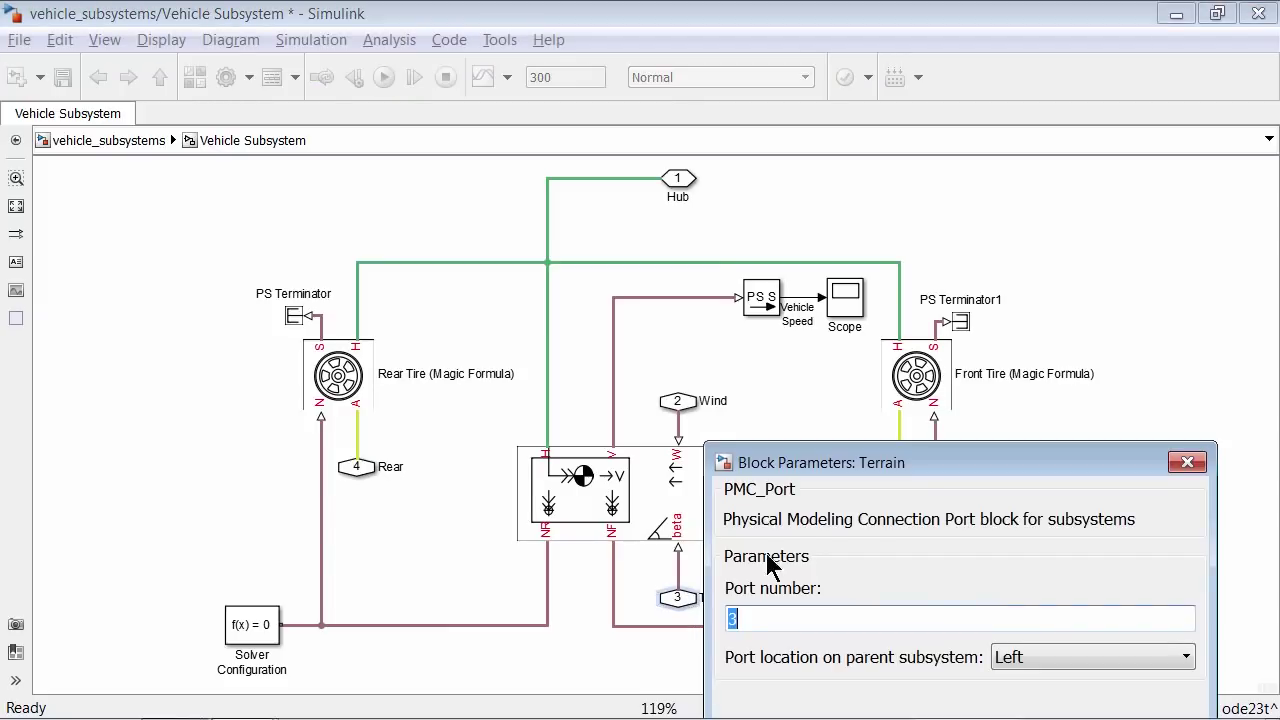
pyautogui.moveTo(802, 465); pyautogui.dragTo(744, 225)
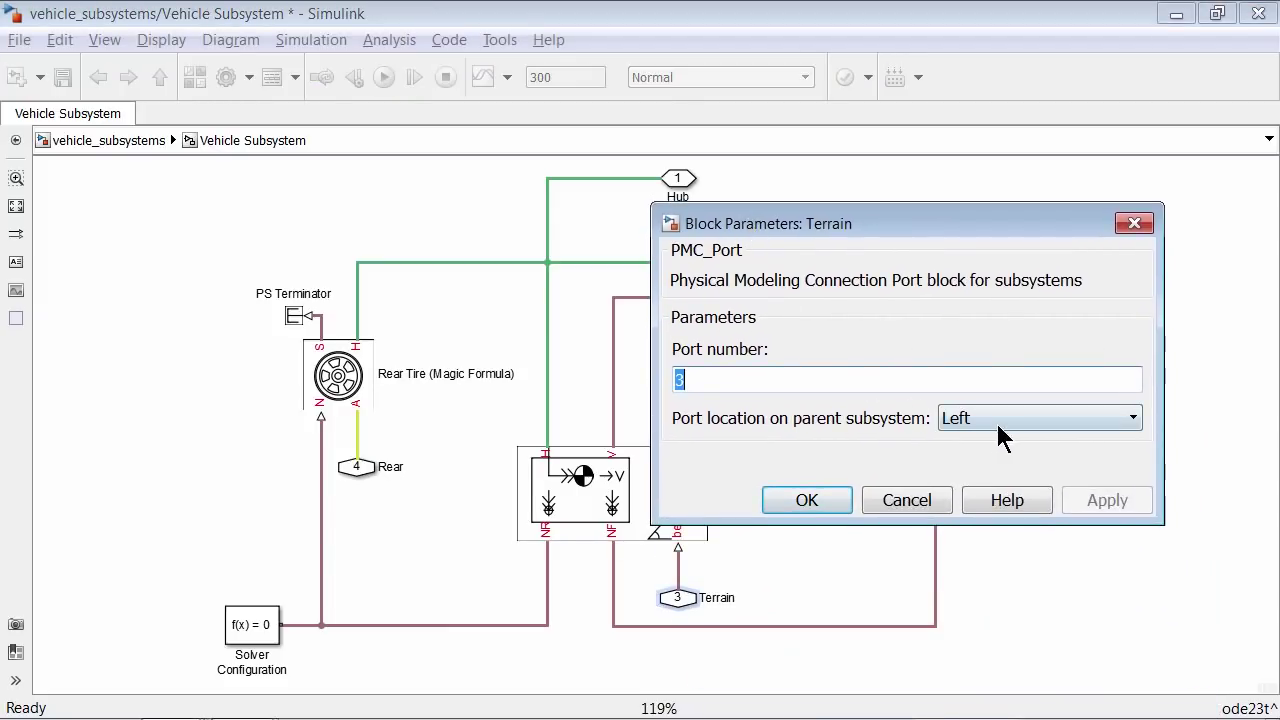
pyautogui.write('5')
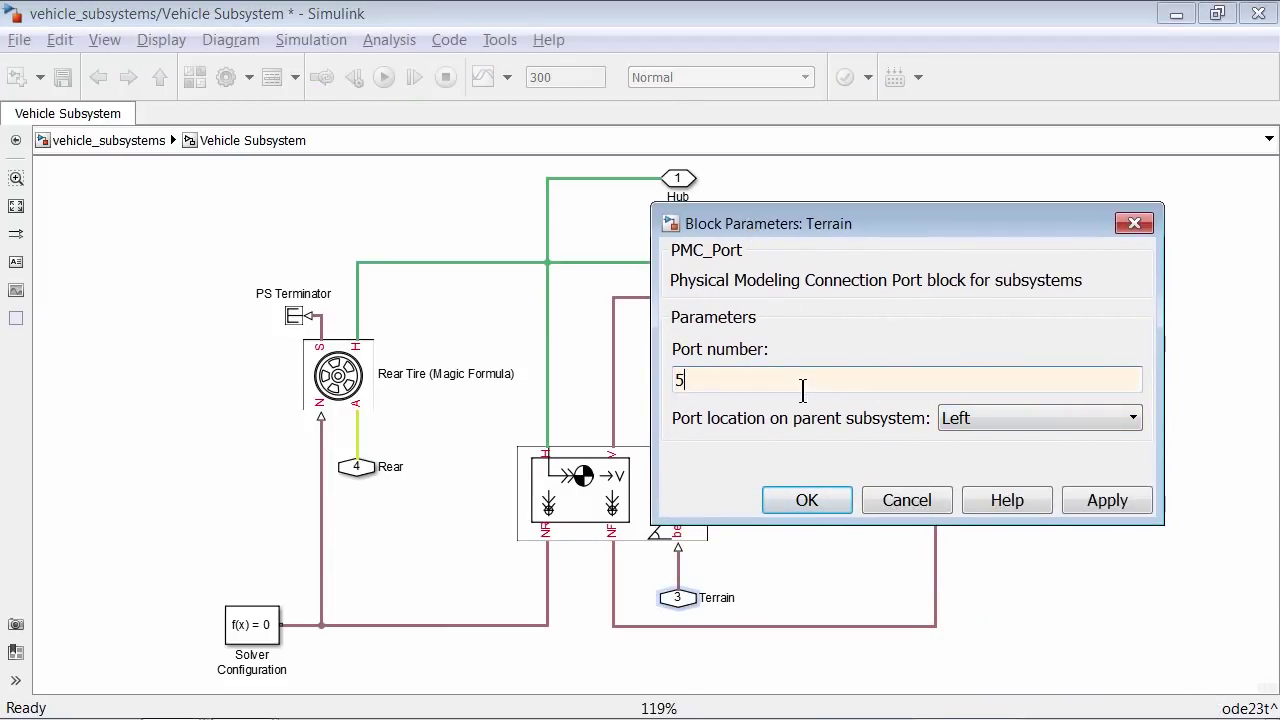
pyautogui.click(806, 502)
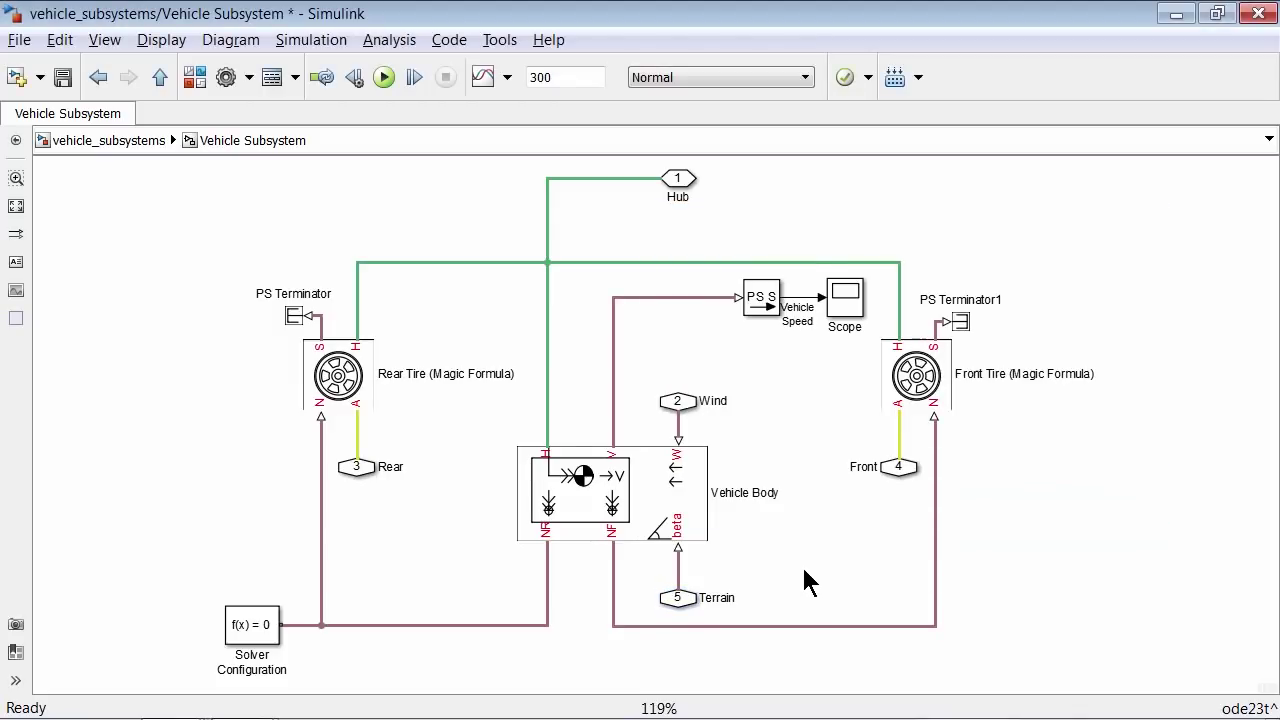
# Step: Return to the top-level model and add a Loaded-Contact Rotational Friction block from SimDriveline's rotational Brakes & Detents library below the Scope
pyautogui.click(114, 138)
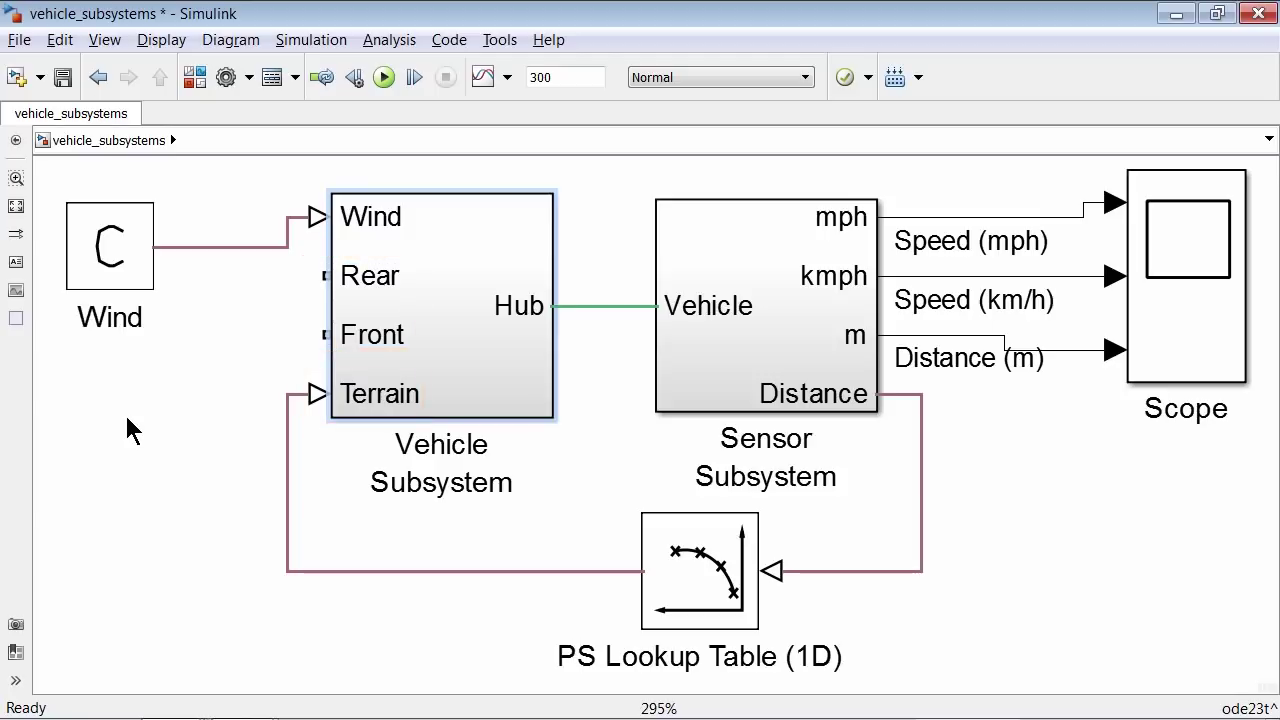
pyautogui.click(190, 80)
pyautogui.scroll(-1, 62, 343)
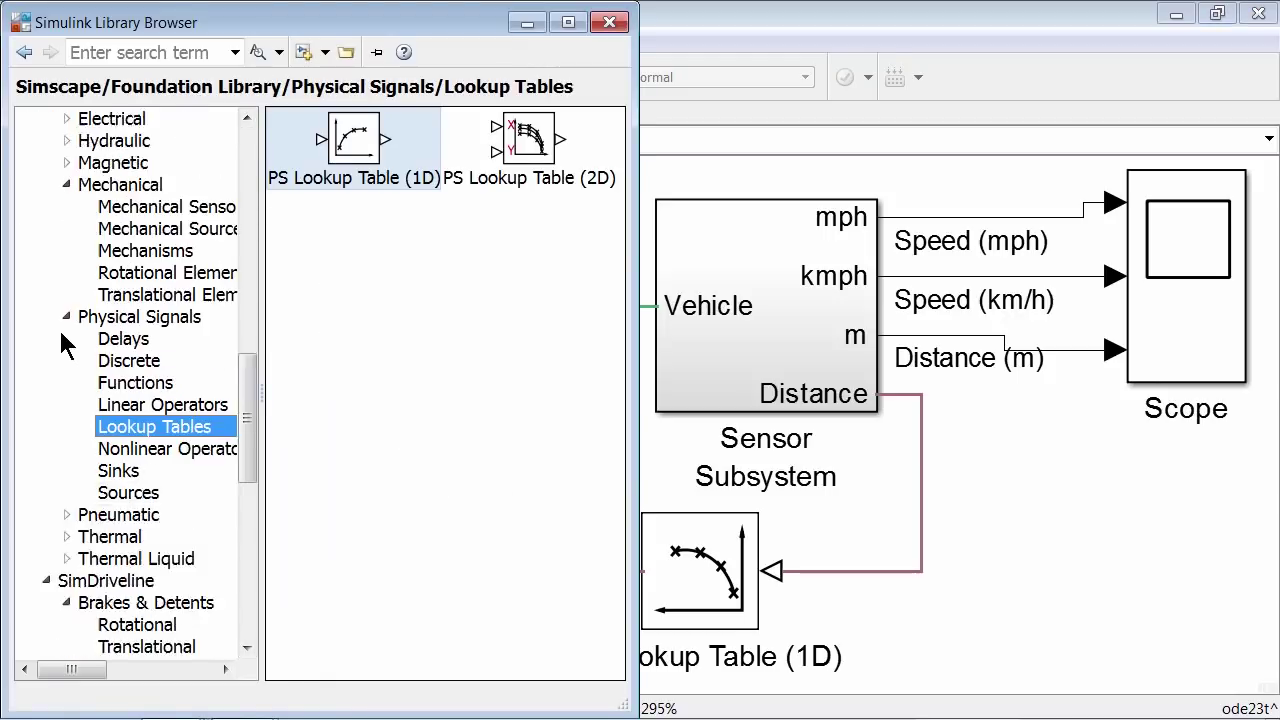
pyautogui.scroll(-2, 62, 343)
pyautogui.click(110, 472)
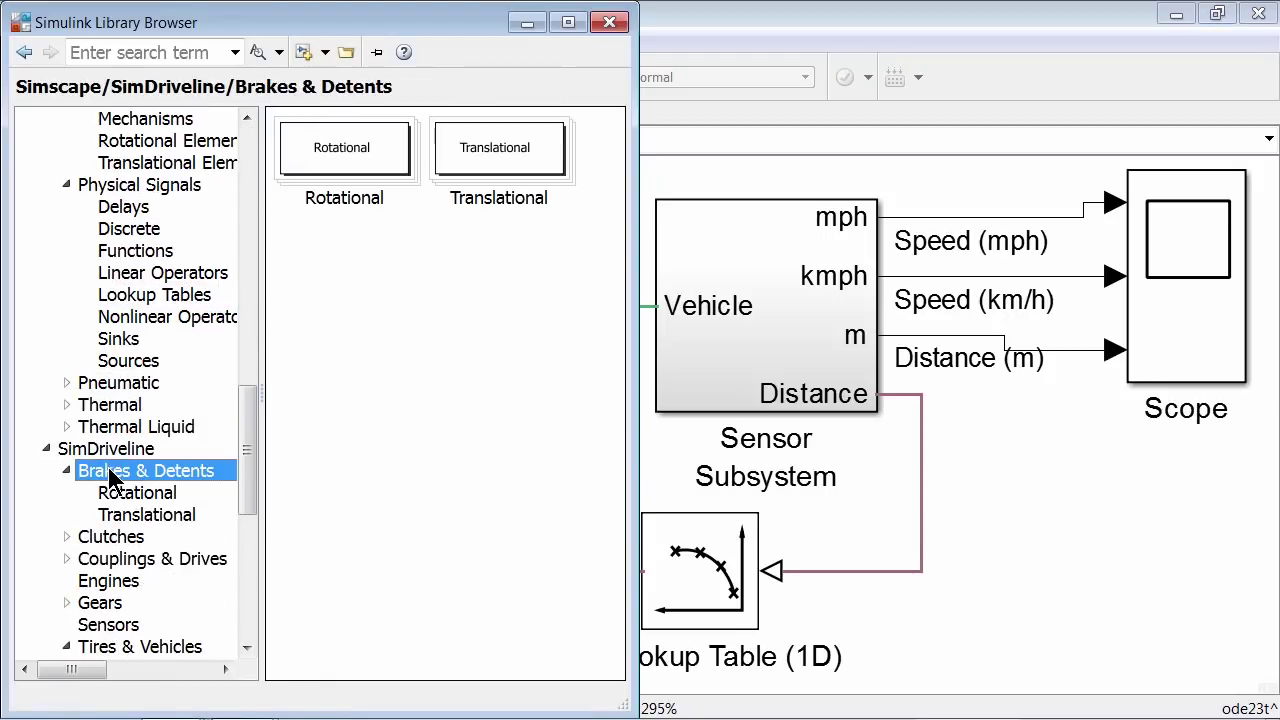
pyautogui.click(131, 500)
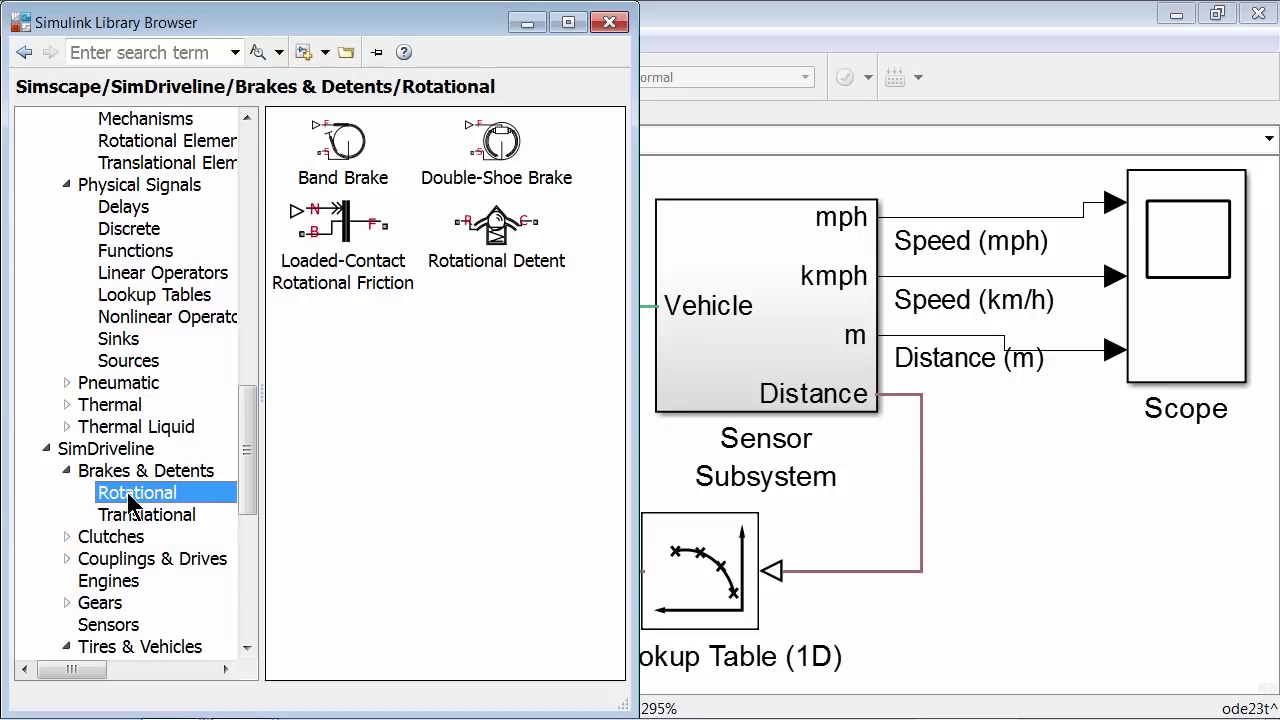
pyautogui.moveTo(327, 220); pyautogui.dragTo(1093, 536)
pyautogui.click(1230, 608)
pyautogui.click(1088, 537)
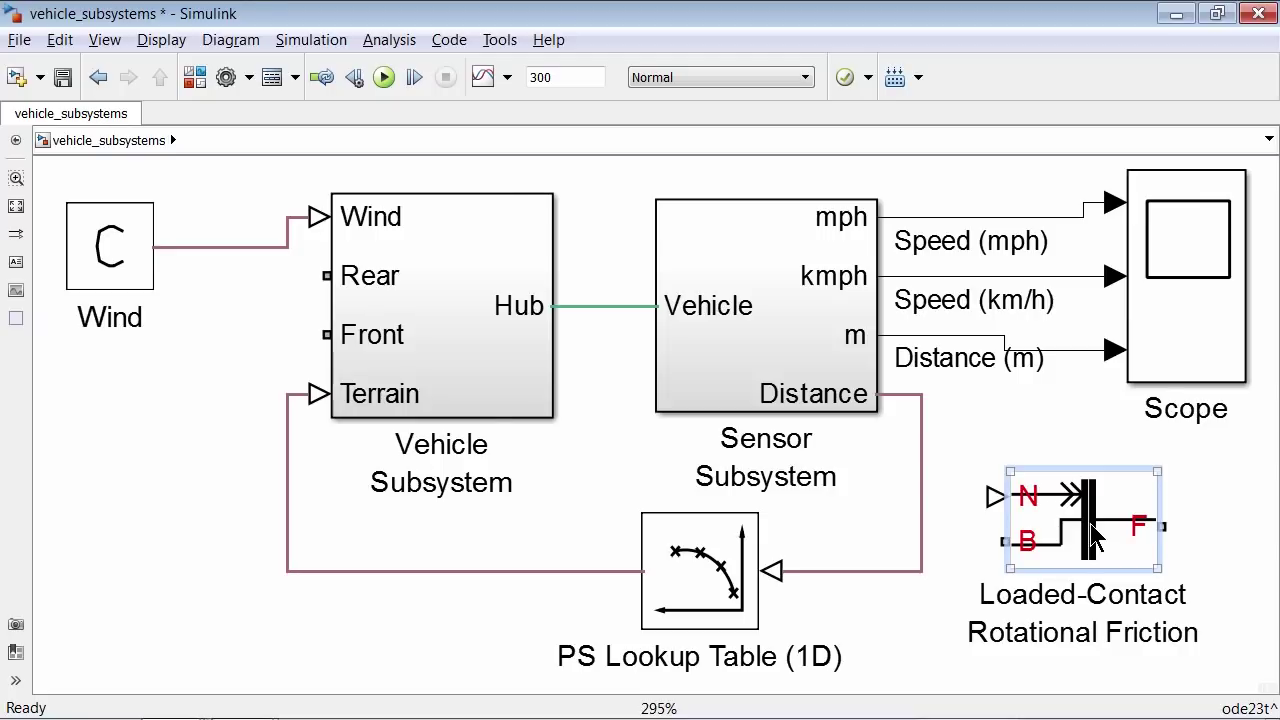
# Step: Set the friction block's effective torque radius to 280 mm, keeping the default friction, viscous drag and initial condition settings
pyautogui.doubleClick(1095, 538)
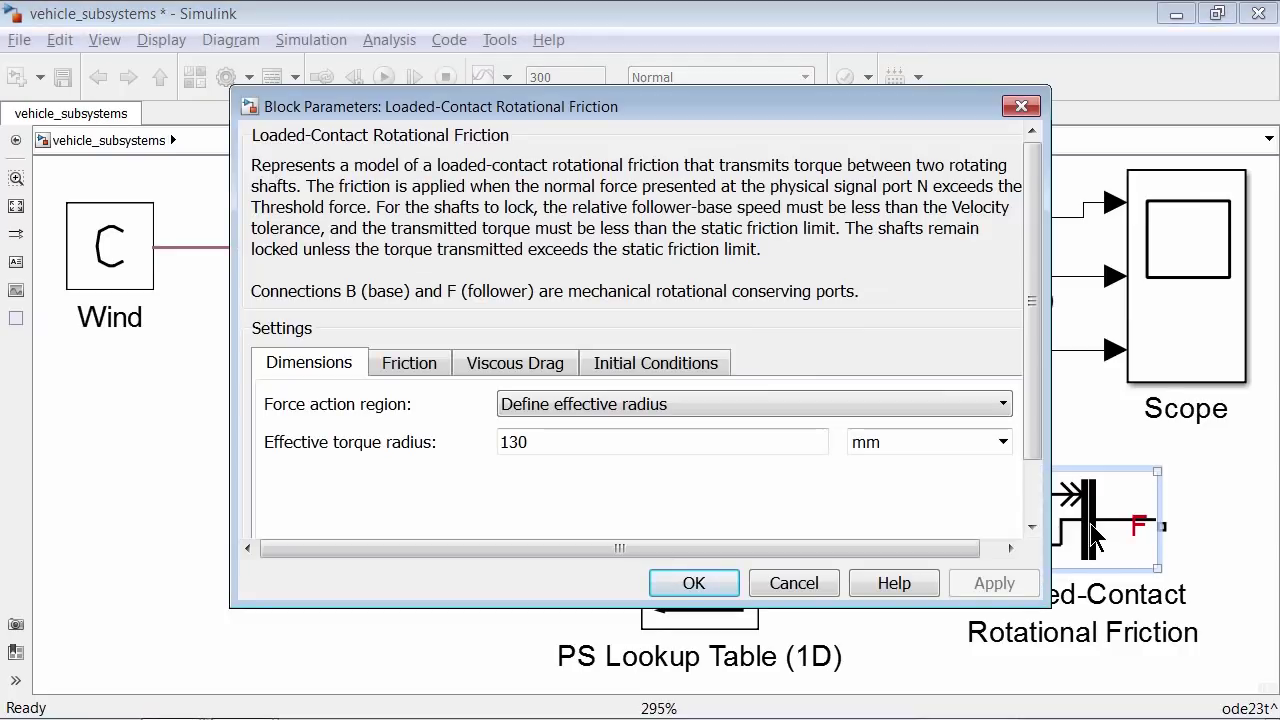
pyautogui.doubleClick(573, 440)
pyautogui.write('2')
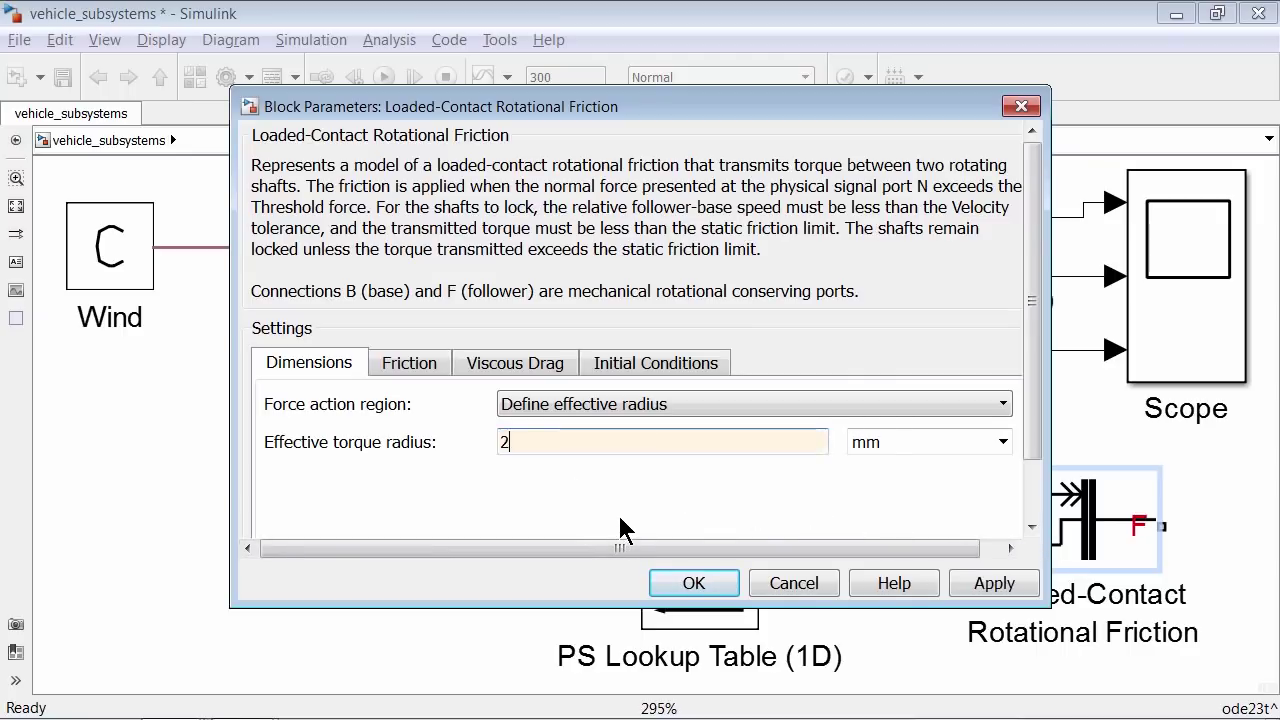
pyautogui.write('80')
pyautogui.click(412, 355)
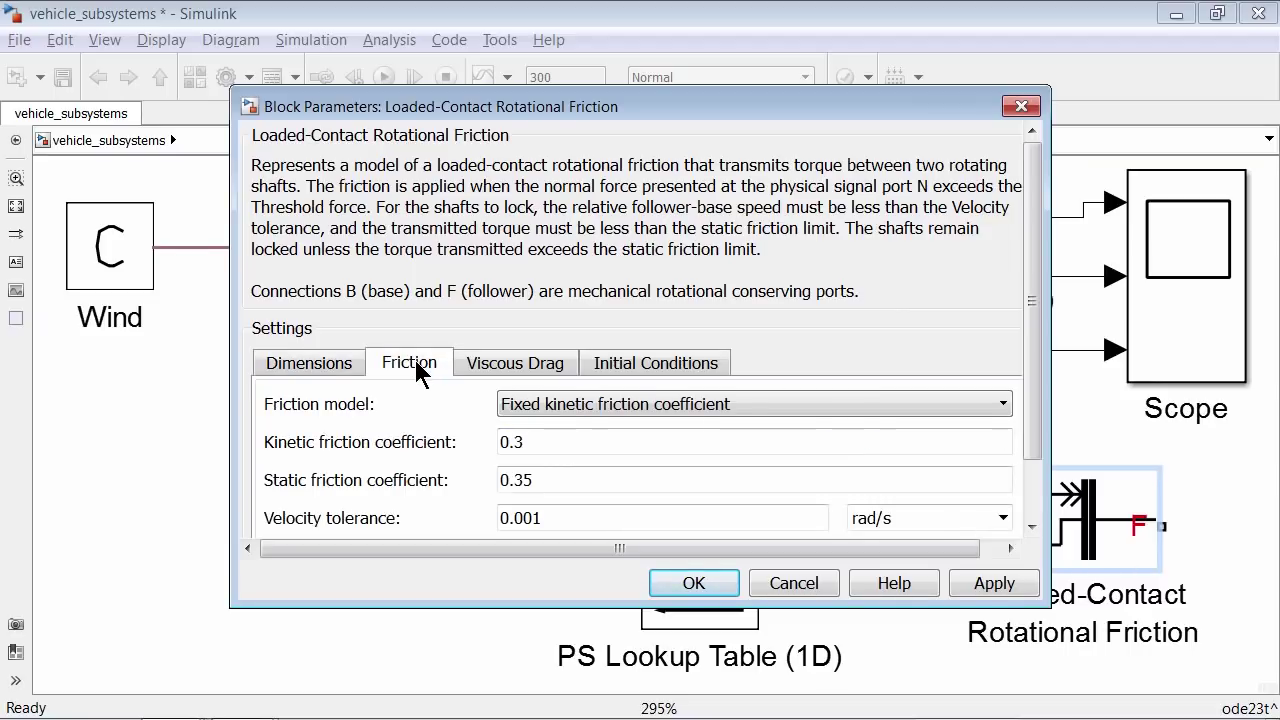
pyautogui.click(528, 372)
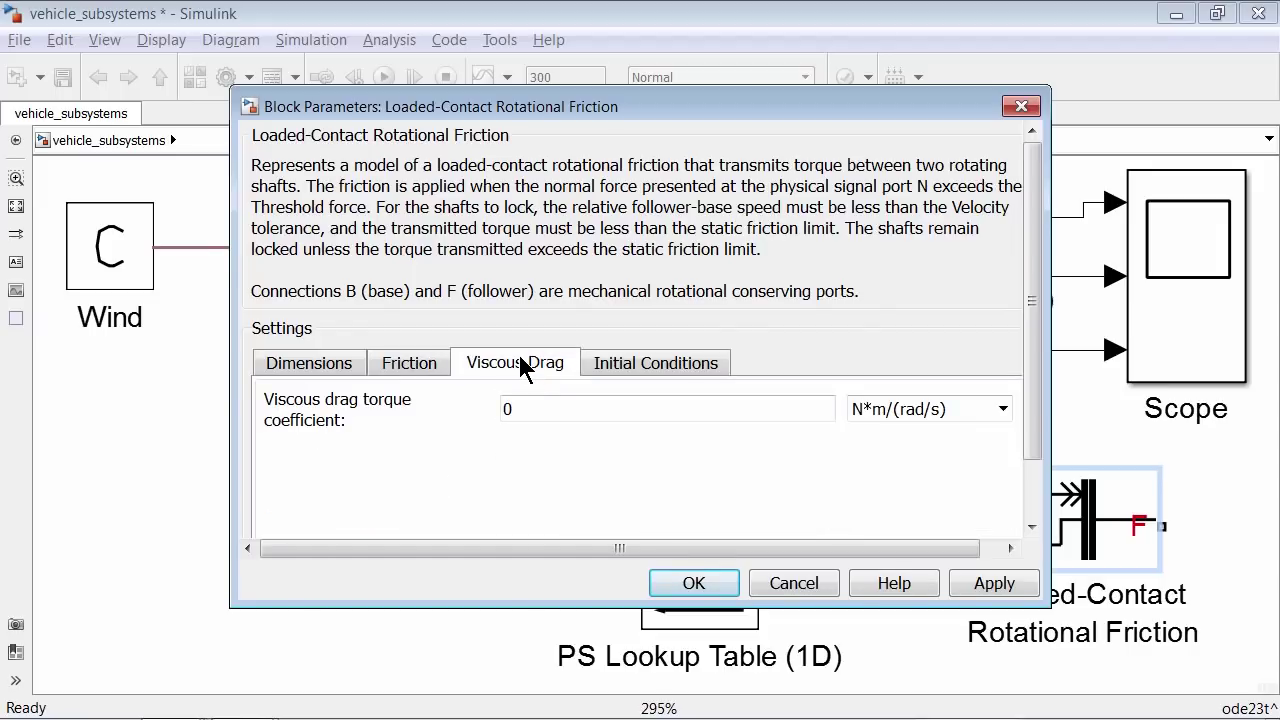
pyautogui.click(656, 362)
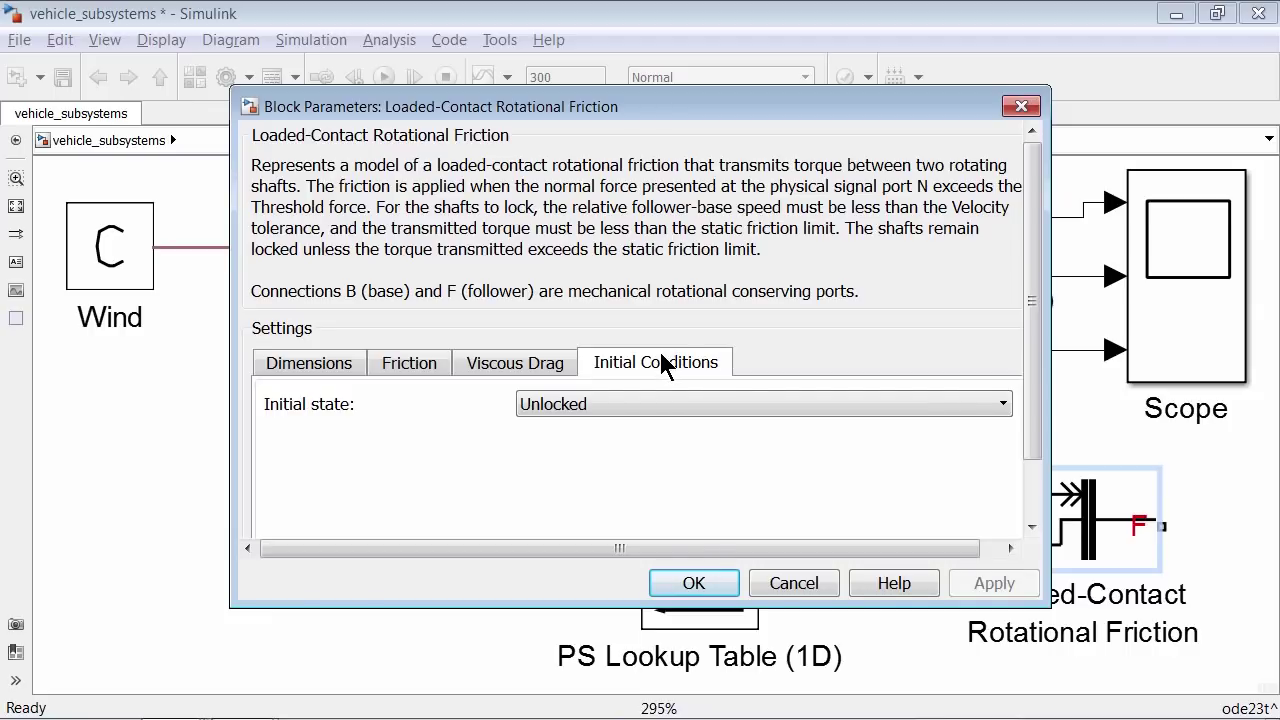
pyautogui.click(695, 583)
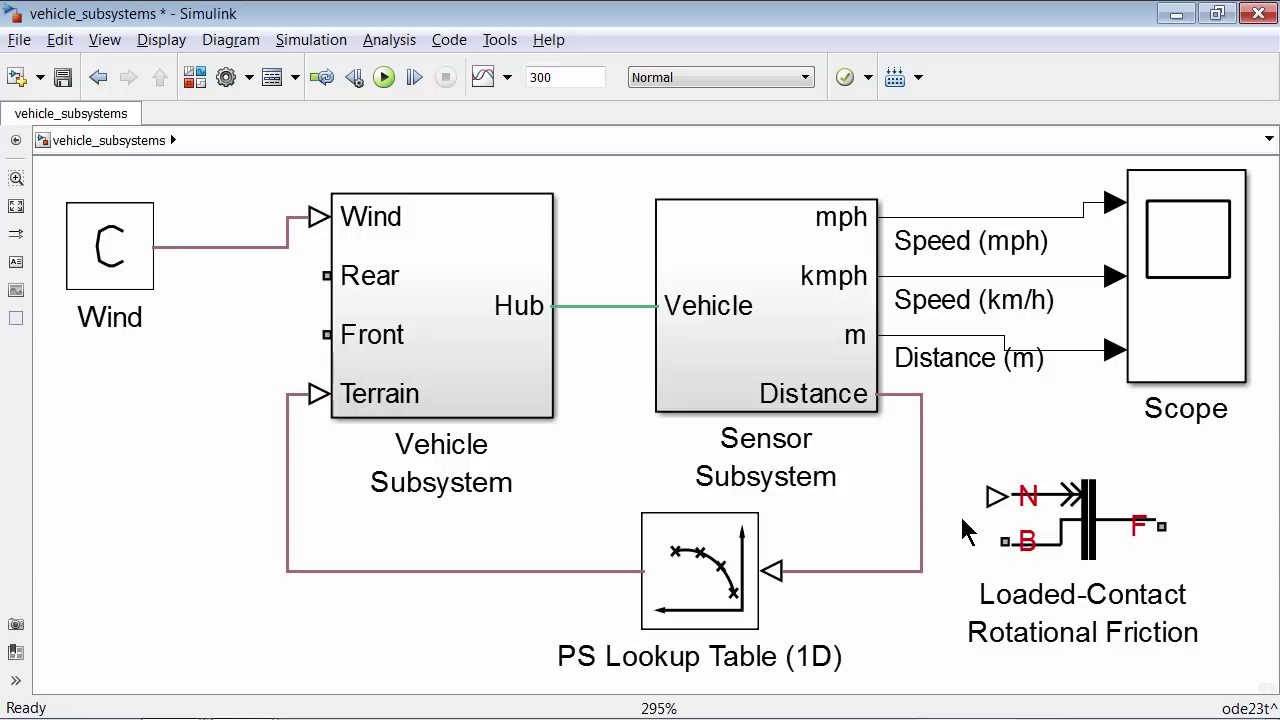
# Step: Move the Loaded-Contact Rotational Friction block to the free area left of the Wind block and fit the model to view
pyautogui.click(1023, 512)
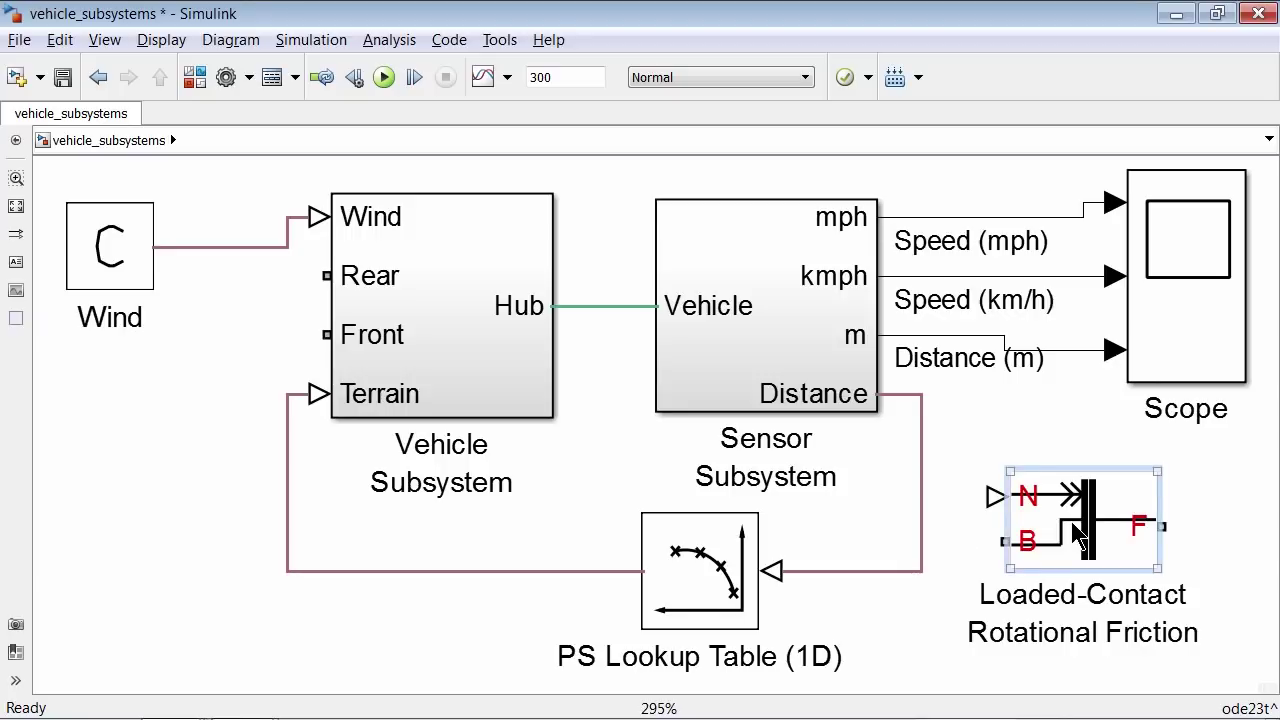
pyautogui.moveTo(1023, 512); pyautogui.dragTo(5, 380)
pyautogui.scroll(-3, 128, 392)
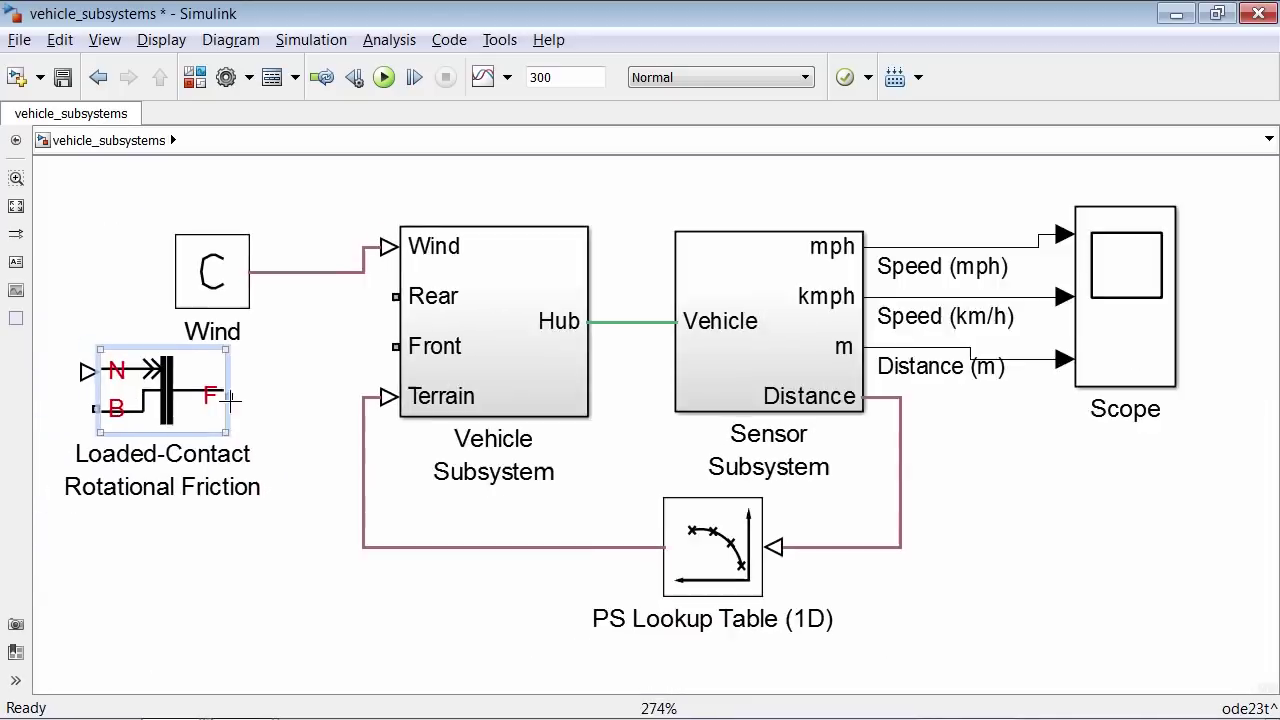
pyautogui.moveTo(188, 398); pyautogui.dragTo(5, 386)
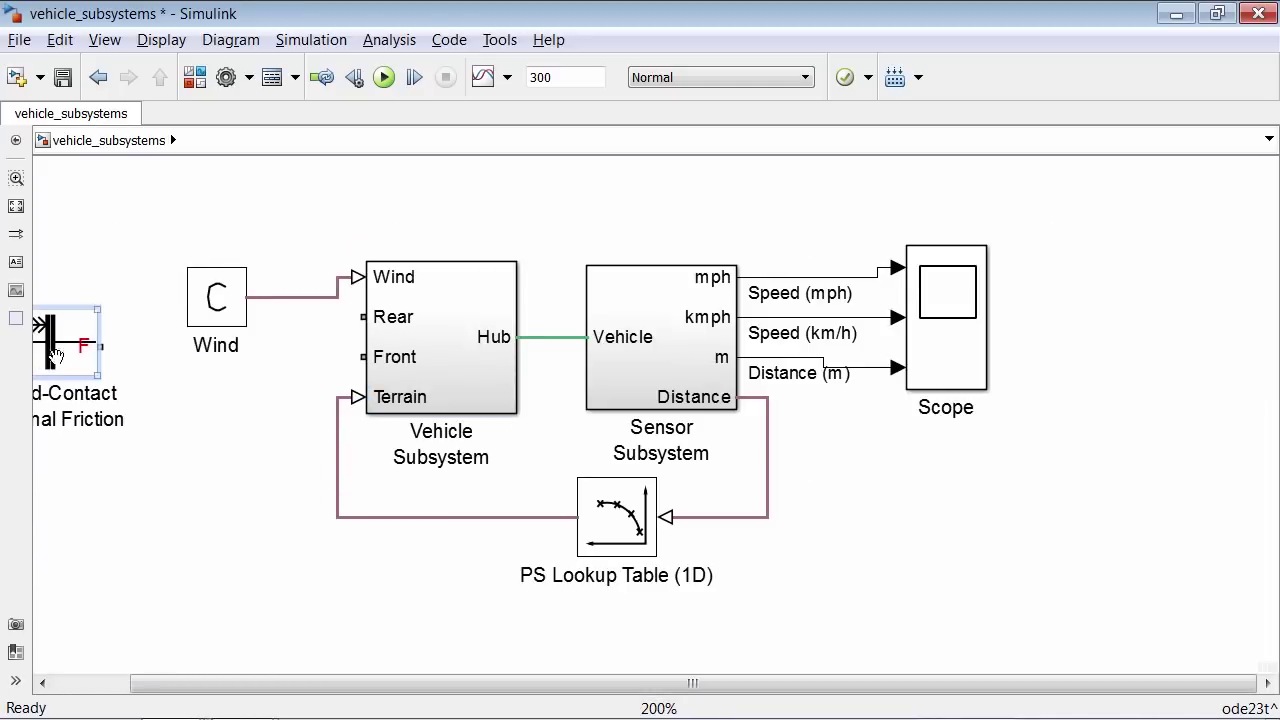
pyautogui.press('space')
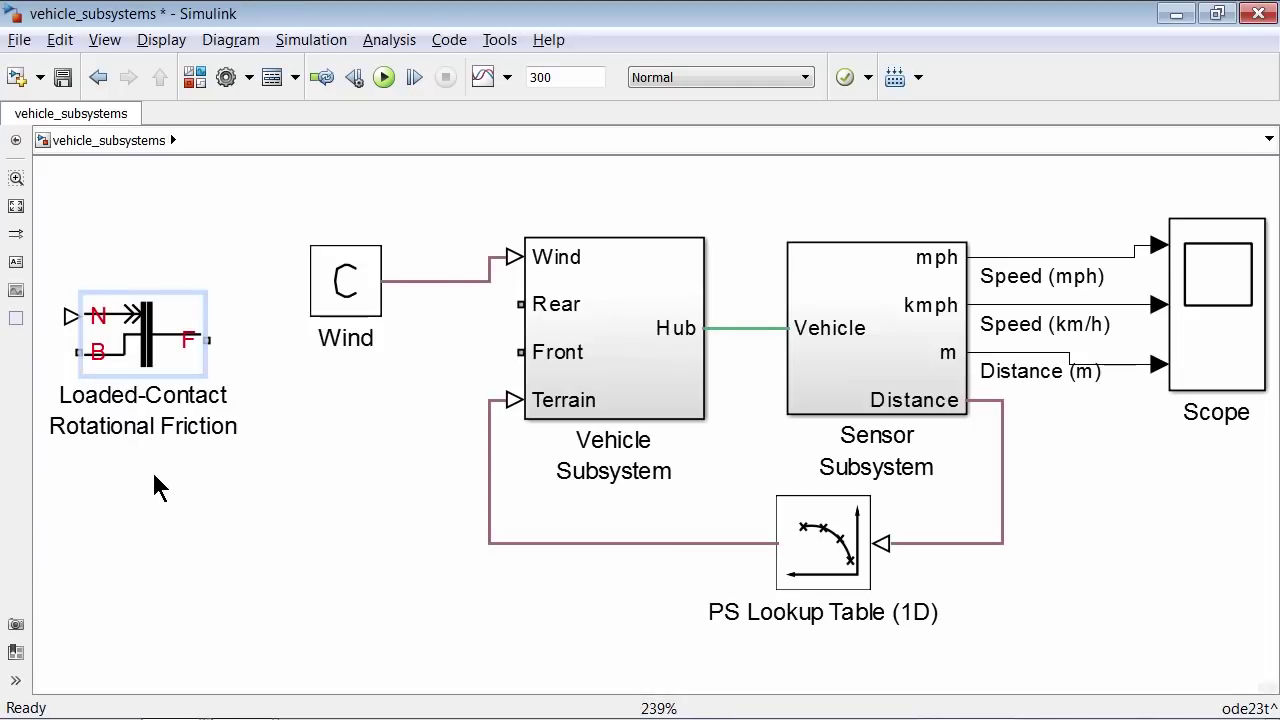
# Step: Add a Mechanical Rotational Reference from the Foundation Library and connect it to port B of the friction block
pyautogui.click(193, 77)
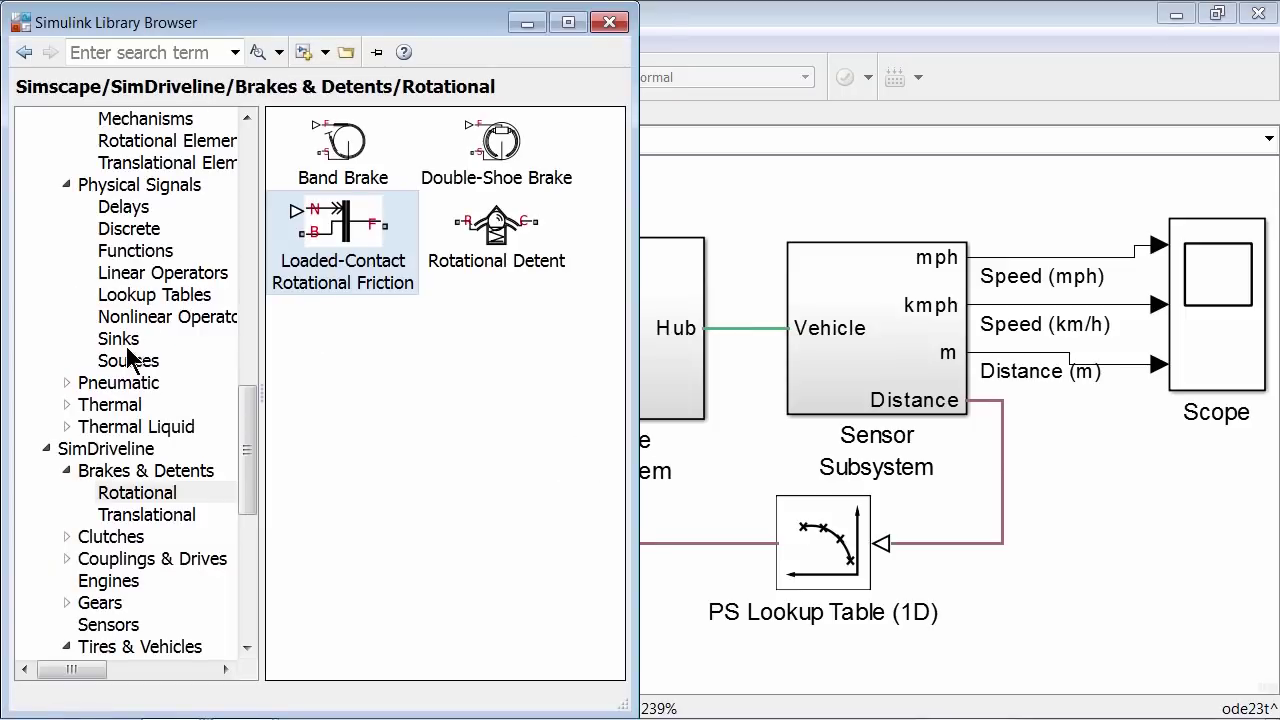
pyautogui.scroll(2, 113, 410)
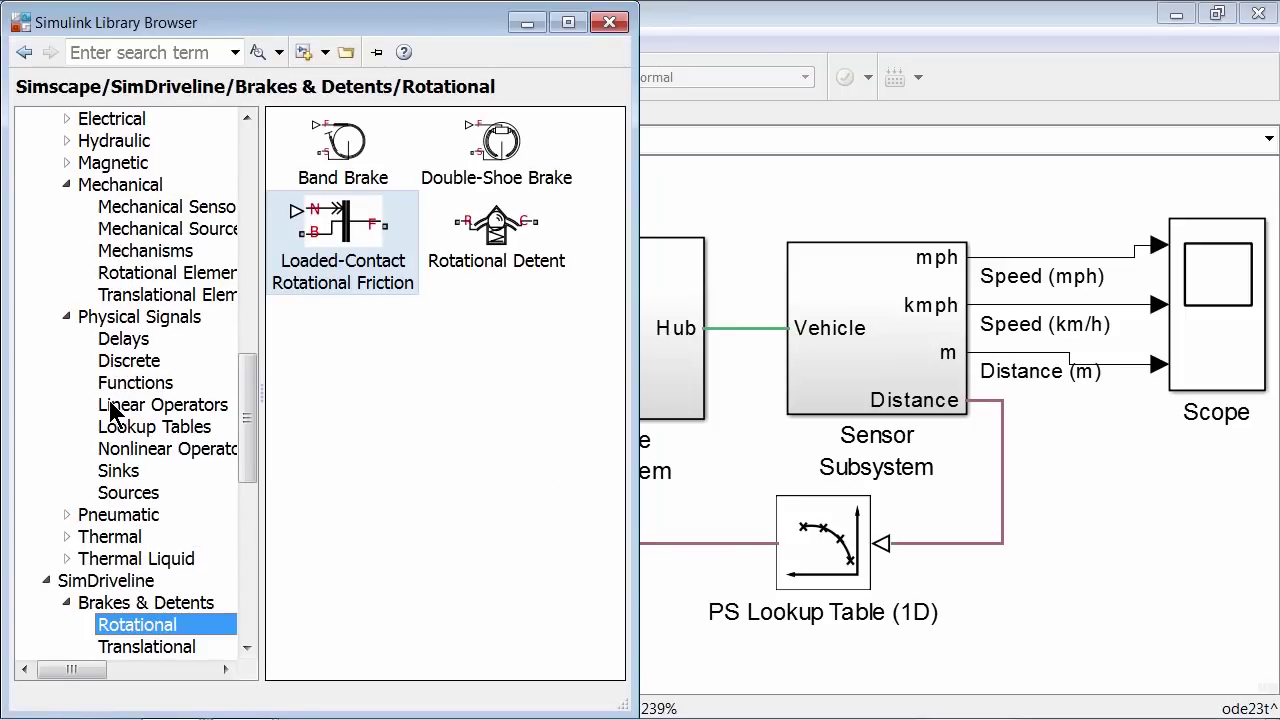
pyautogui.click(133, 278)
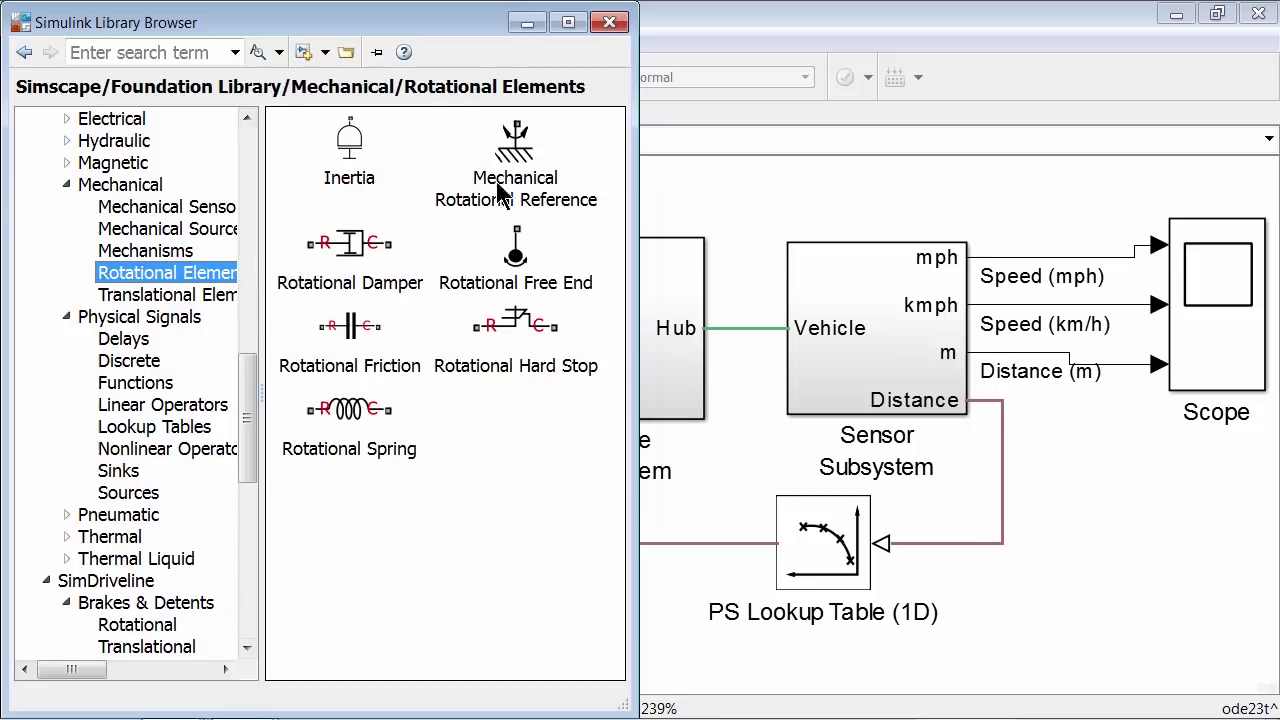
pyautogui.moveTo(525, 178); pyautogui.dragTo(1085, 556)
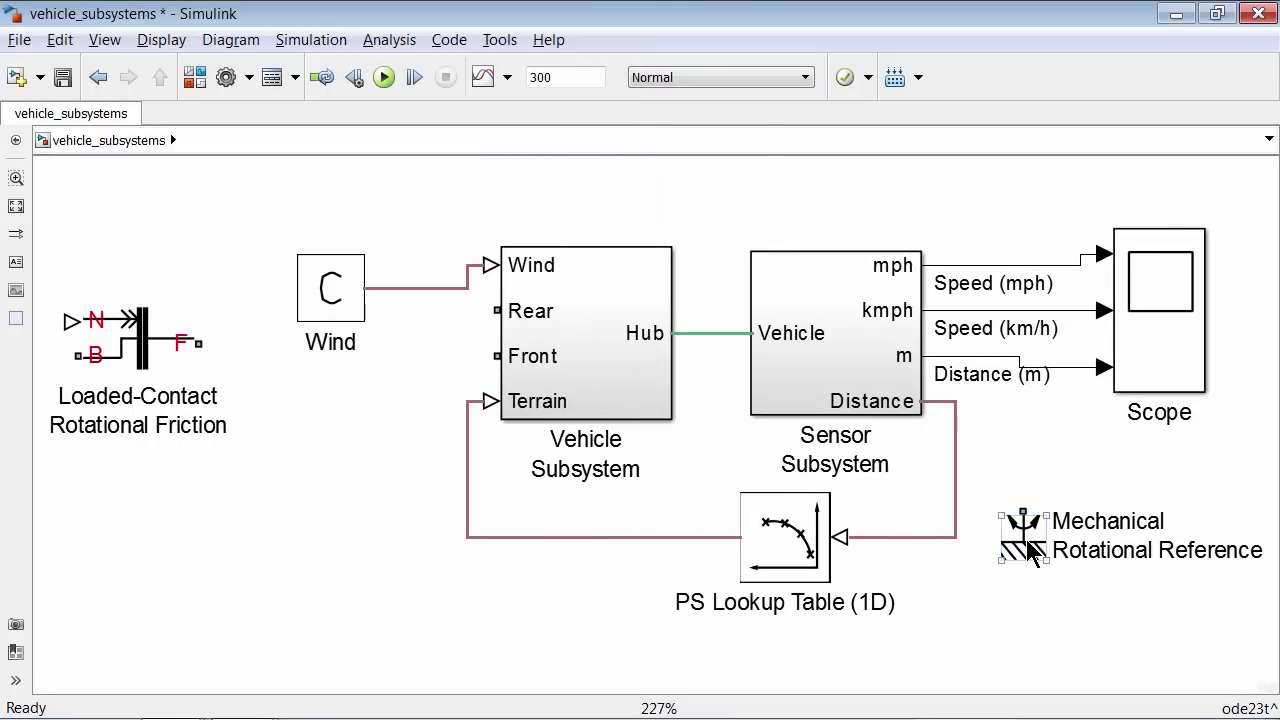
pyautogui.moveTo(706, 560)
pyautogui.mouseDown()
pyautogui.moveTo(9, 523)
pyautogui.moveTo(6, 486)
pyautogui.moveTo(105, 490)
pyautogui.moveTo(114, 391)
pyautogui.moveTo(242, 356)
pyautogui.mouseUp()
pyautogui.click(145, 338)
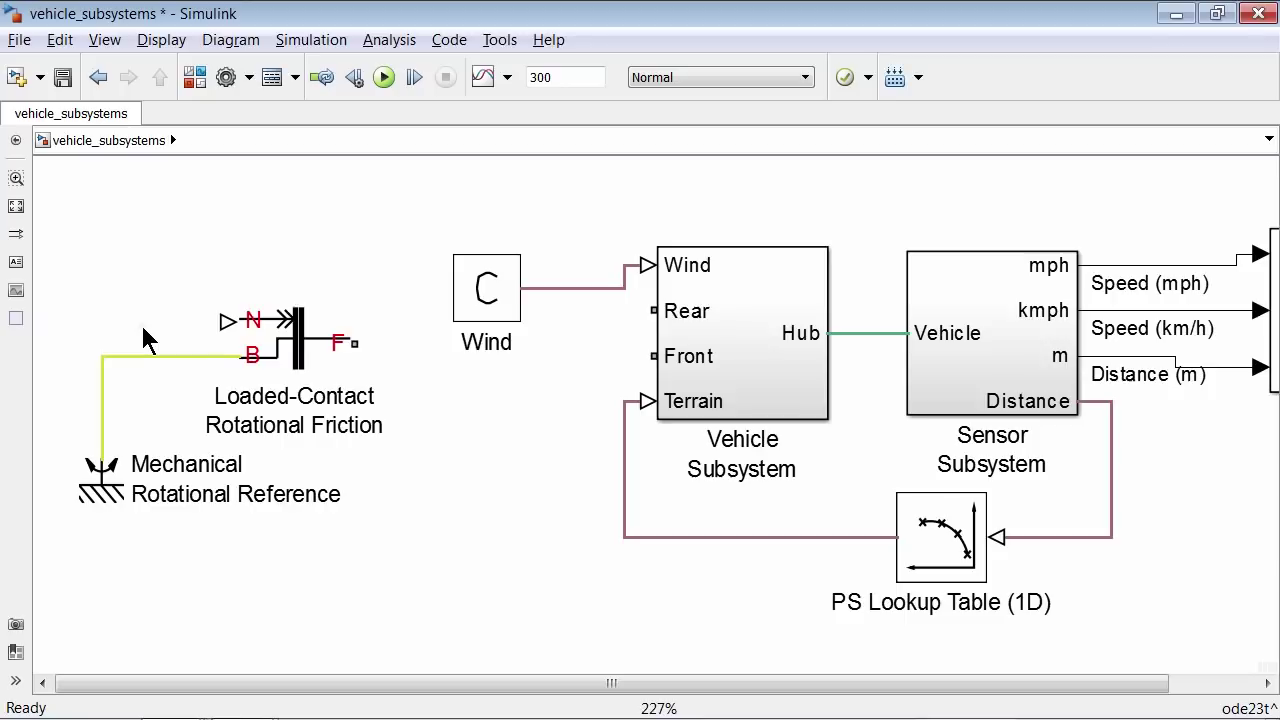
# Step: Duplicate the connected friction block and rotational reference, and align the copy directly below the original pair
pyautogui.moveTo(40, 284); pyautogui.dragTo(403, 510)
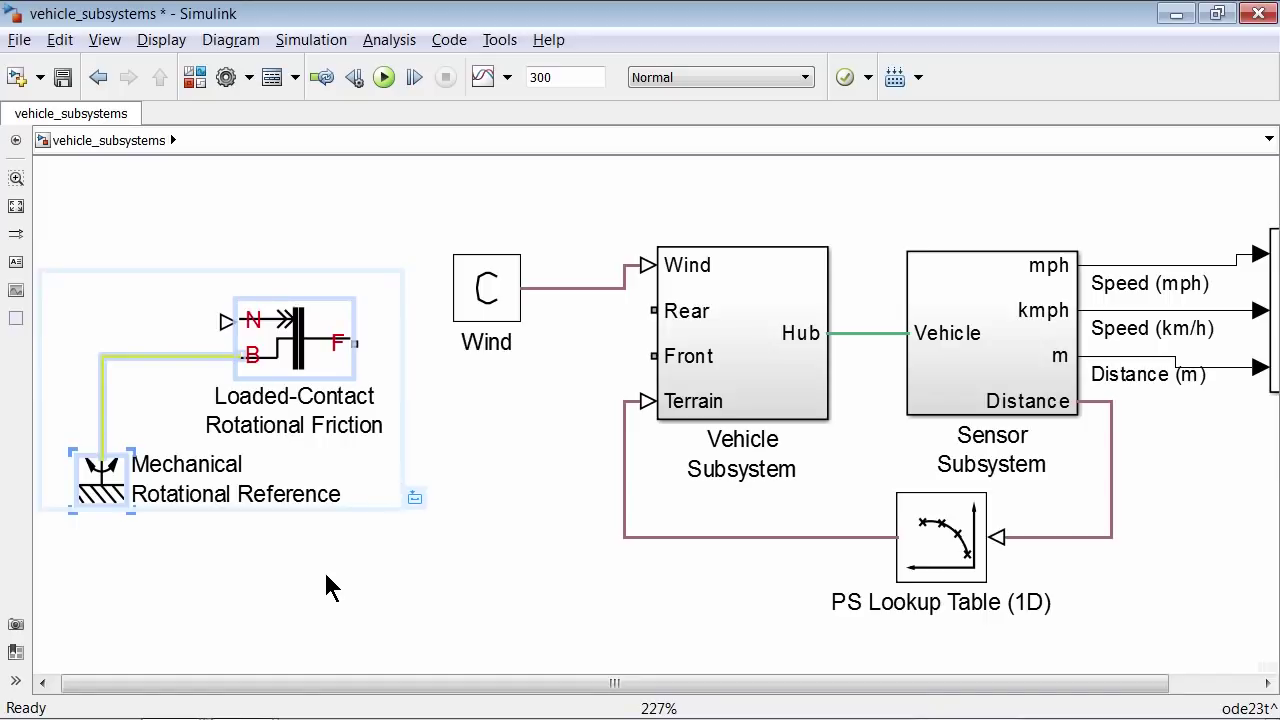
pyautogui.click(123, 589)
pyautogui.hotkey('ctrl', 'v')
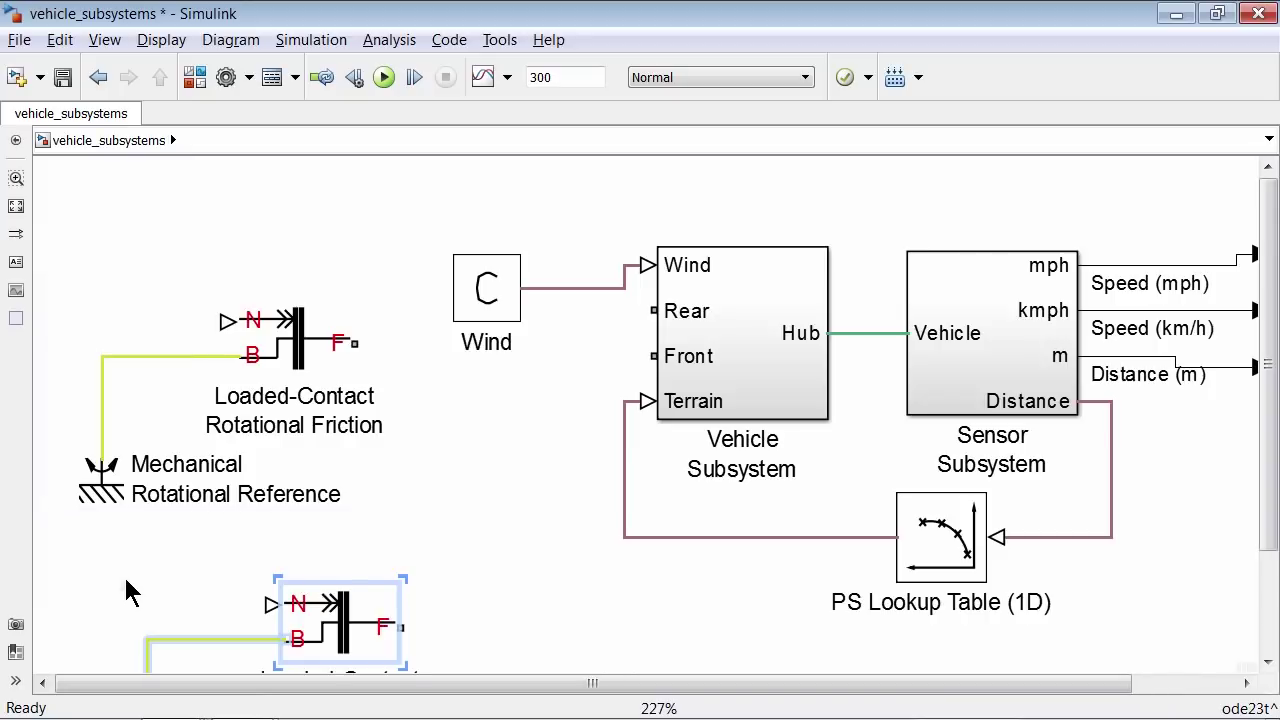
pyautogui.click(400, 590)
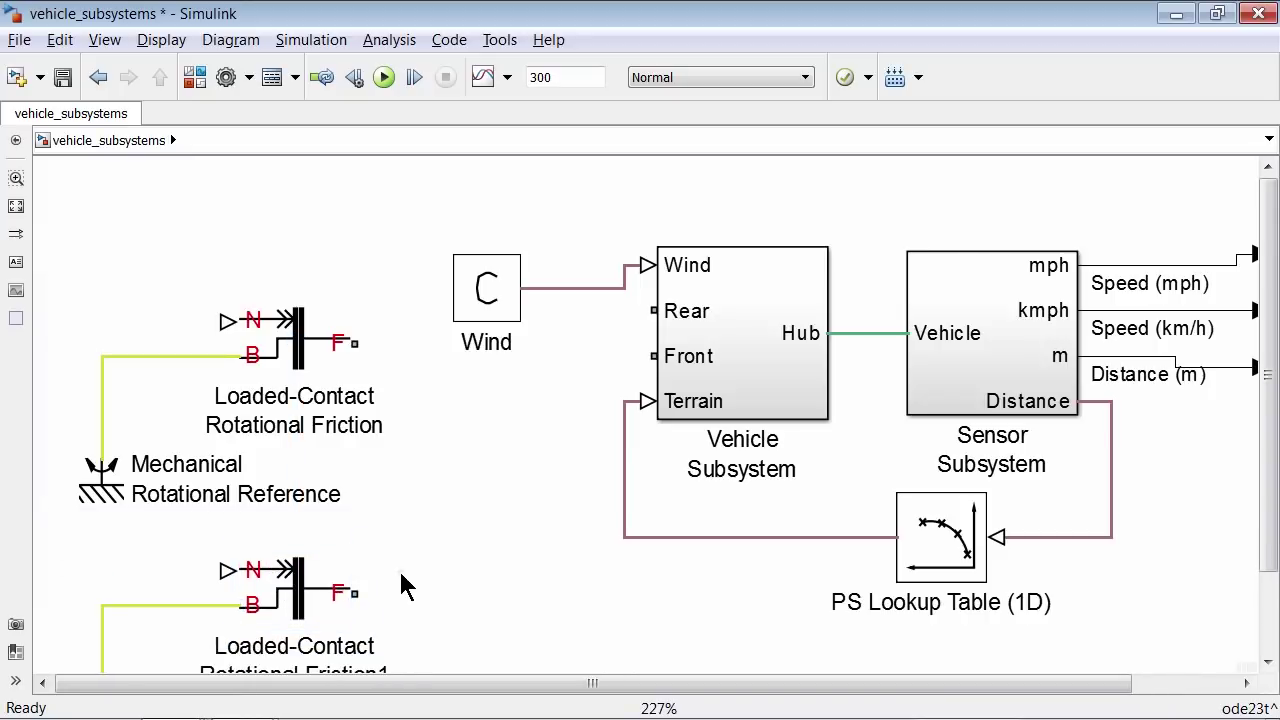
pyautogui.press('space')
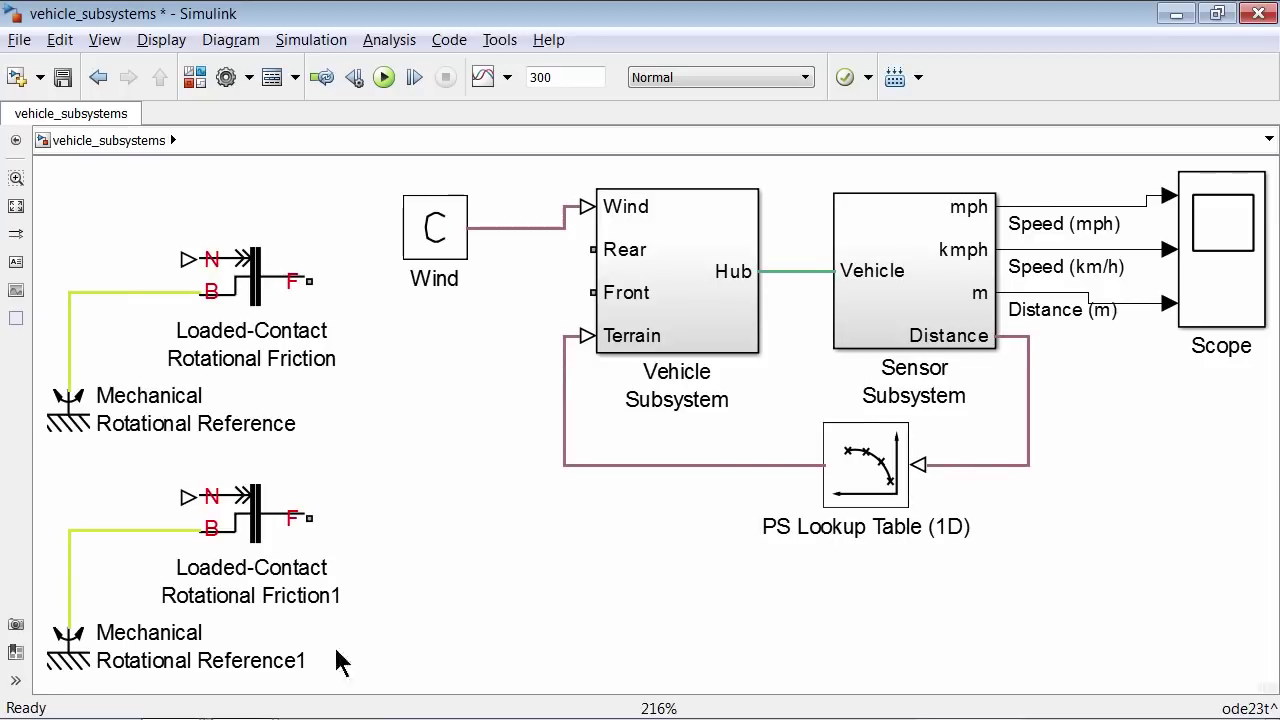
# Step: Group both friction blocks and their rotational references into a subsystem and widen it until its port labels no longer overlap
pyautogui.moveTo(50, 222); pyautogui.dragTo(363, 672)
pyautogui.moveTo(366, 668)
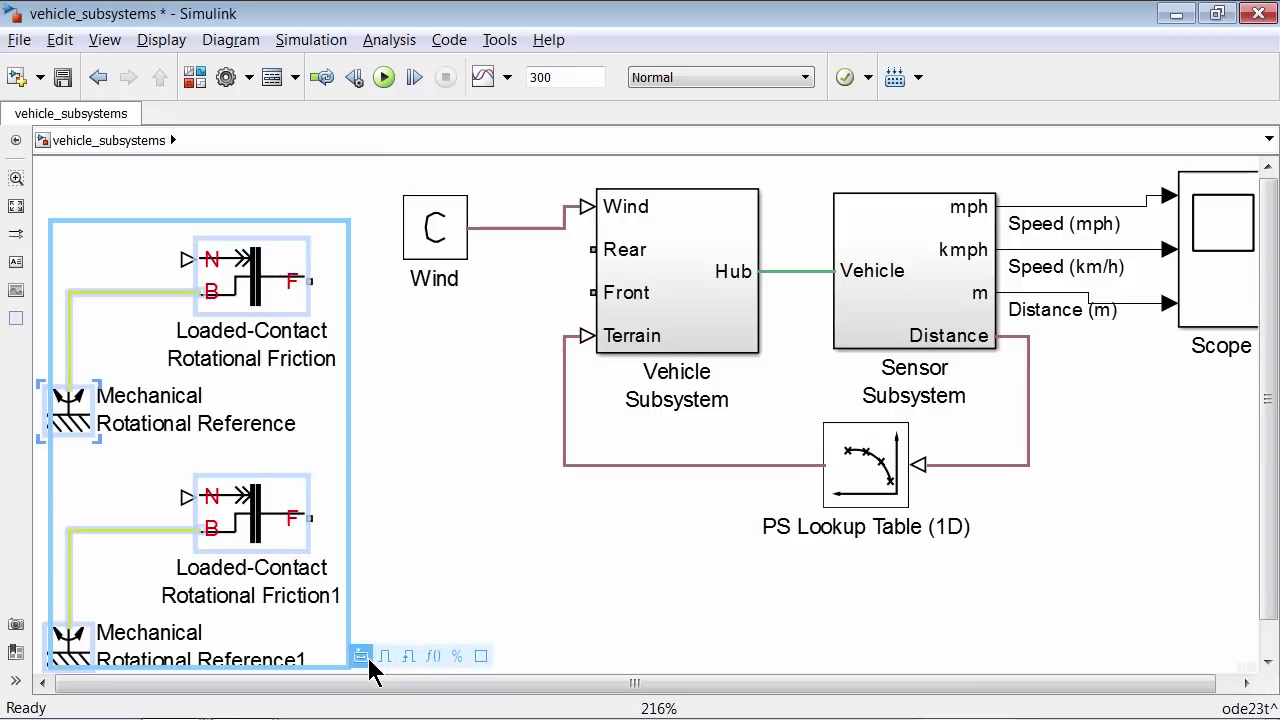
pyautogui.click(367, 658)
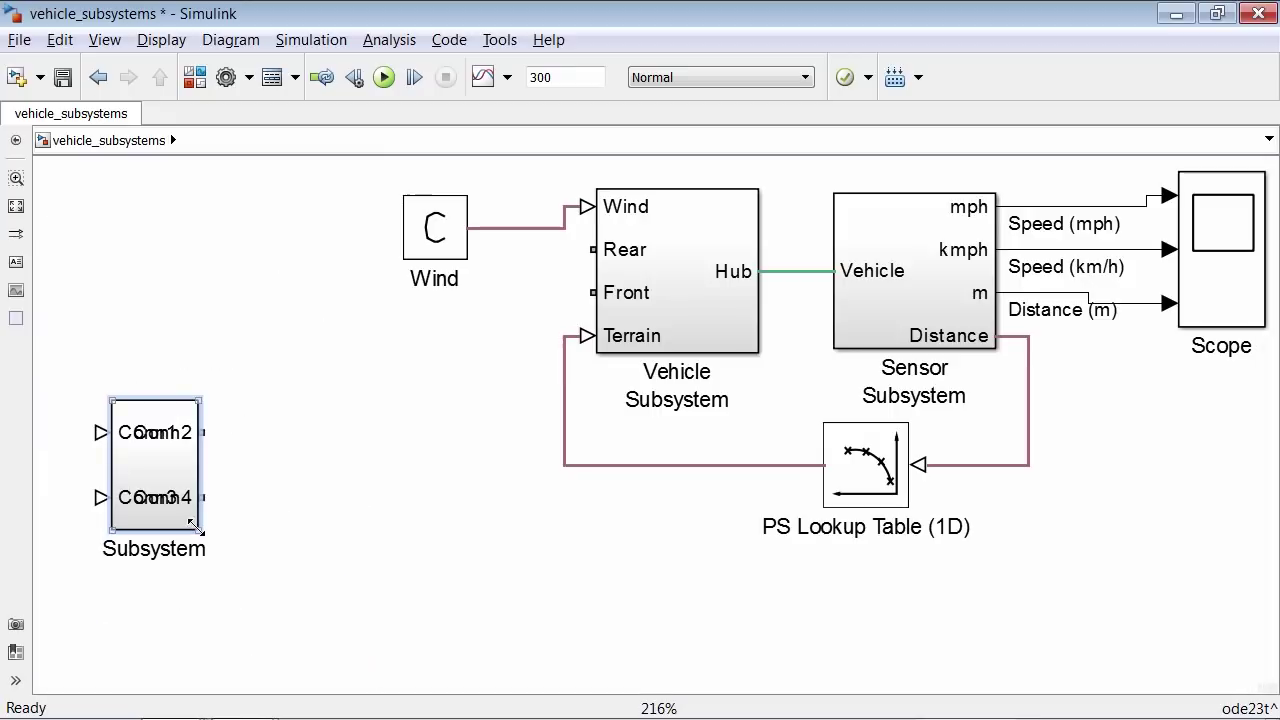
pyautogui.moveTo(201, 527); pyautogui.dragTo(300, 529)
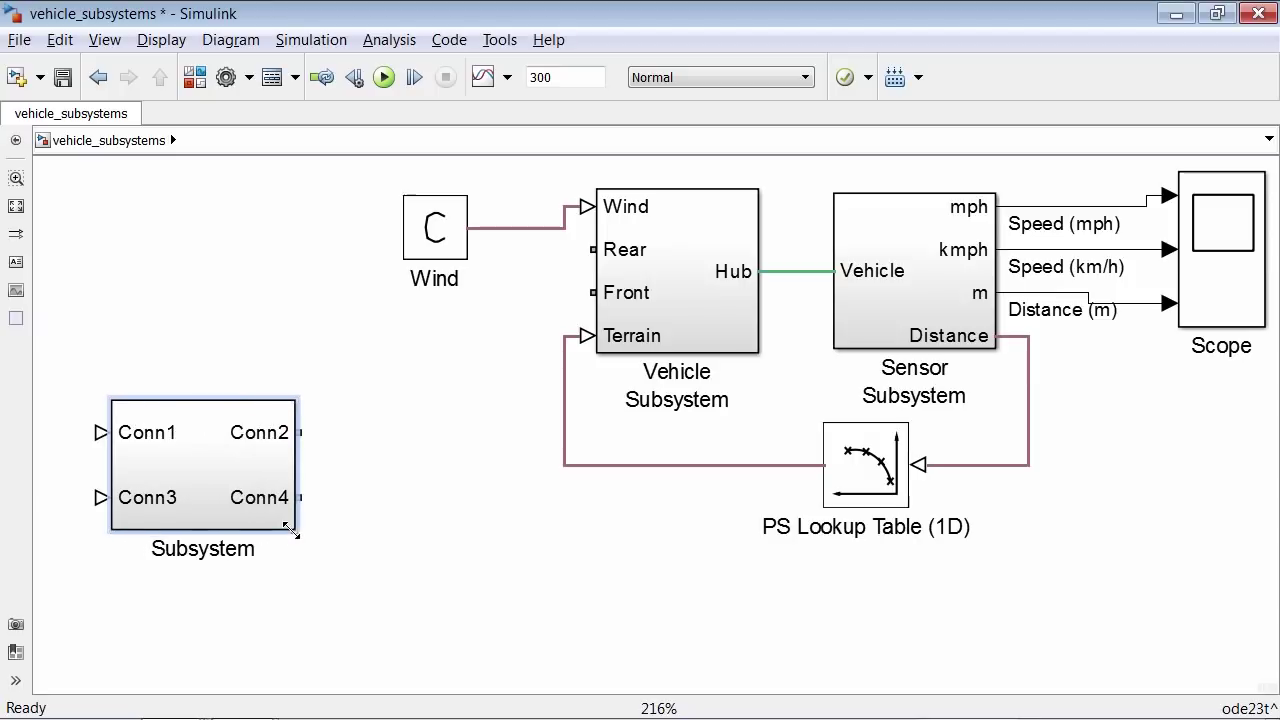
# Step: Inside the new subsystem, rename the upper friction block's output port Rear Brake and the lower one's Front Brake
pyautogui.doubleClick(220, 497)
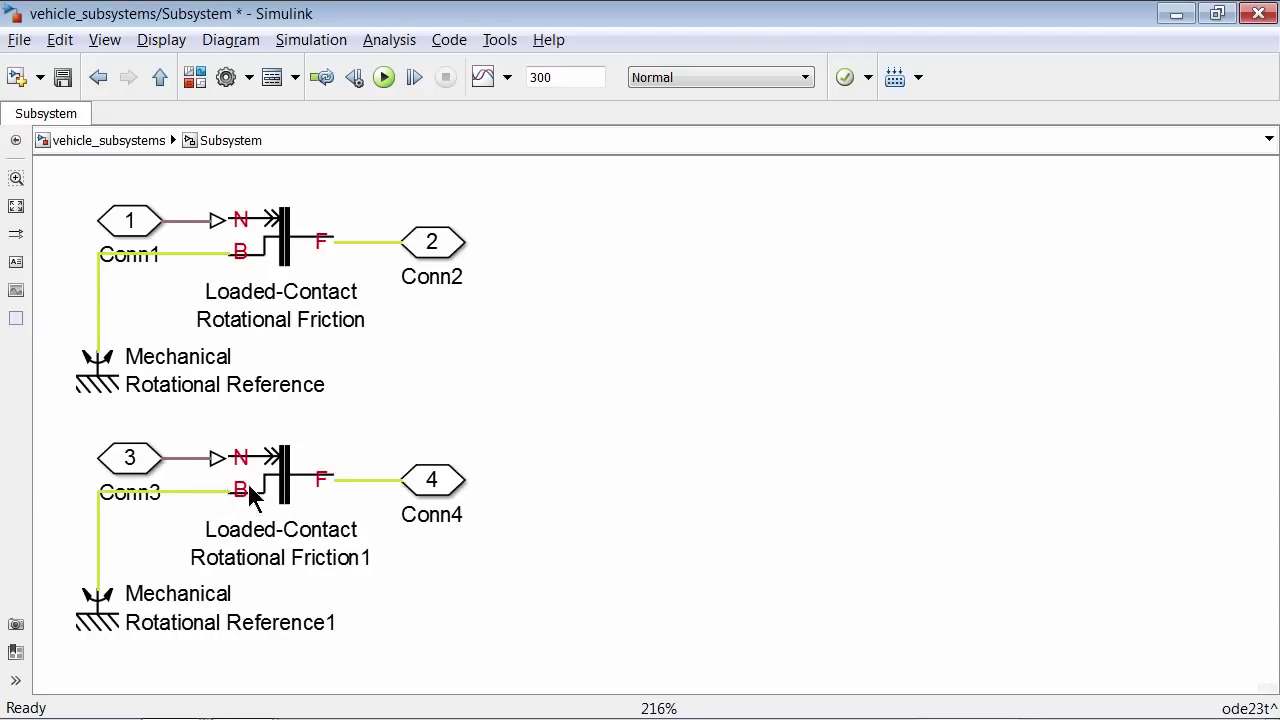
pyautogui.click(418, 282)
pyautogui.doubleClick(435, 280)
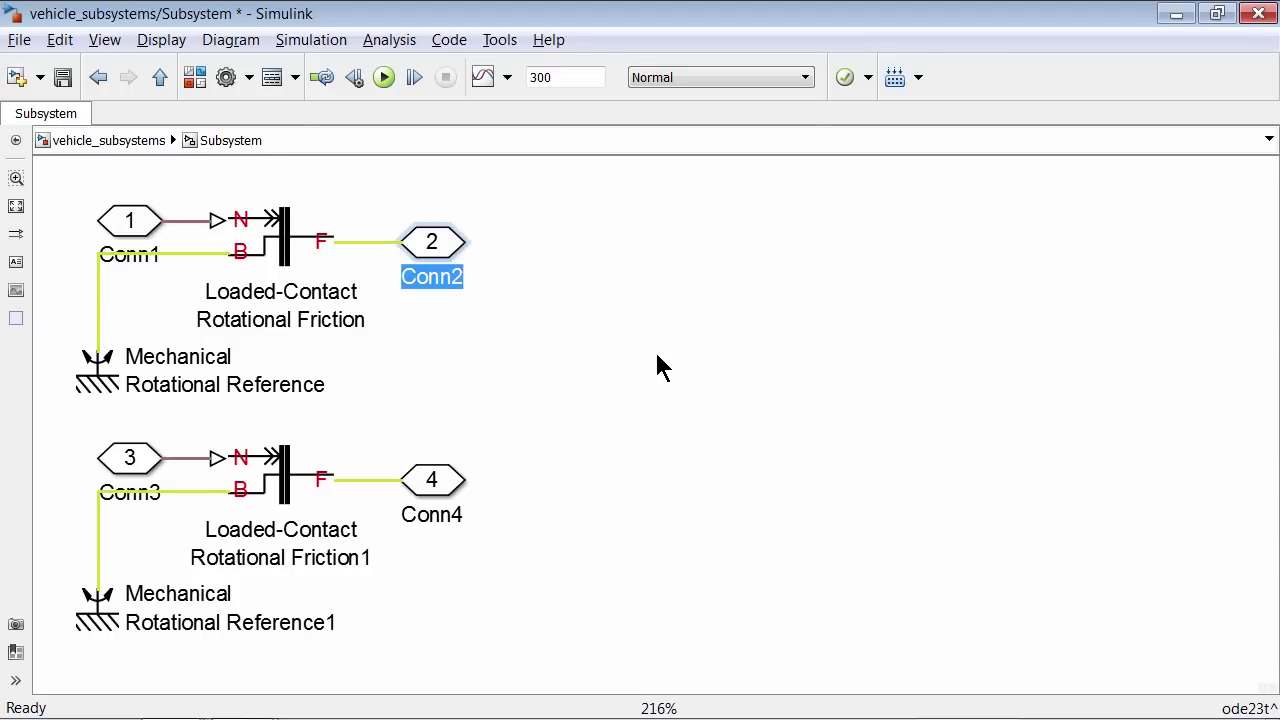
pyautogui.write('Rea')
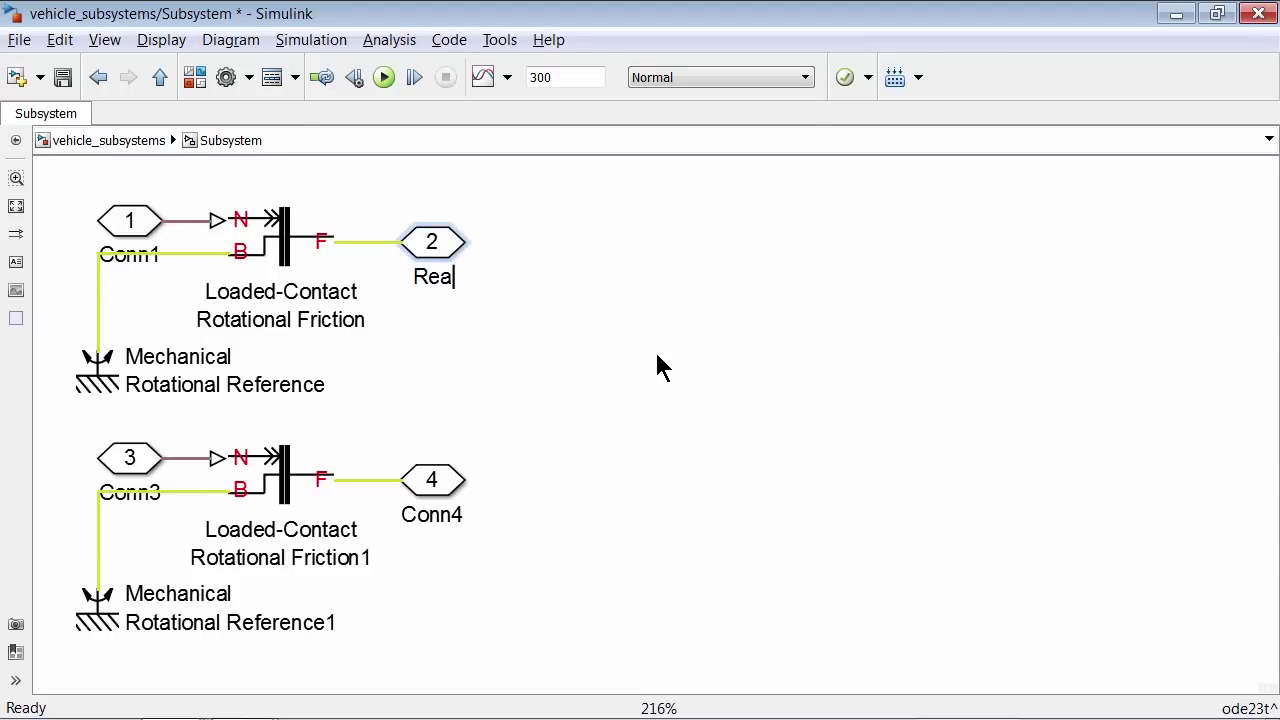
pyautogui.write('r Brake')
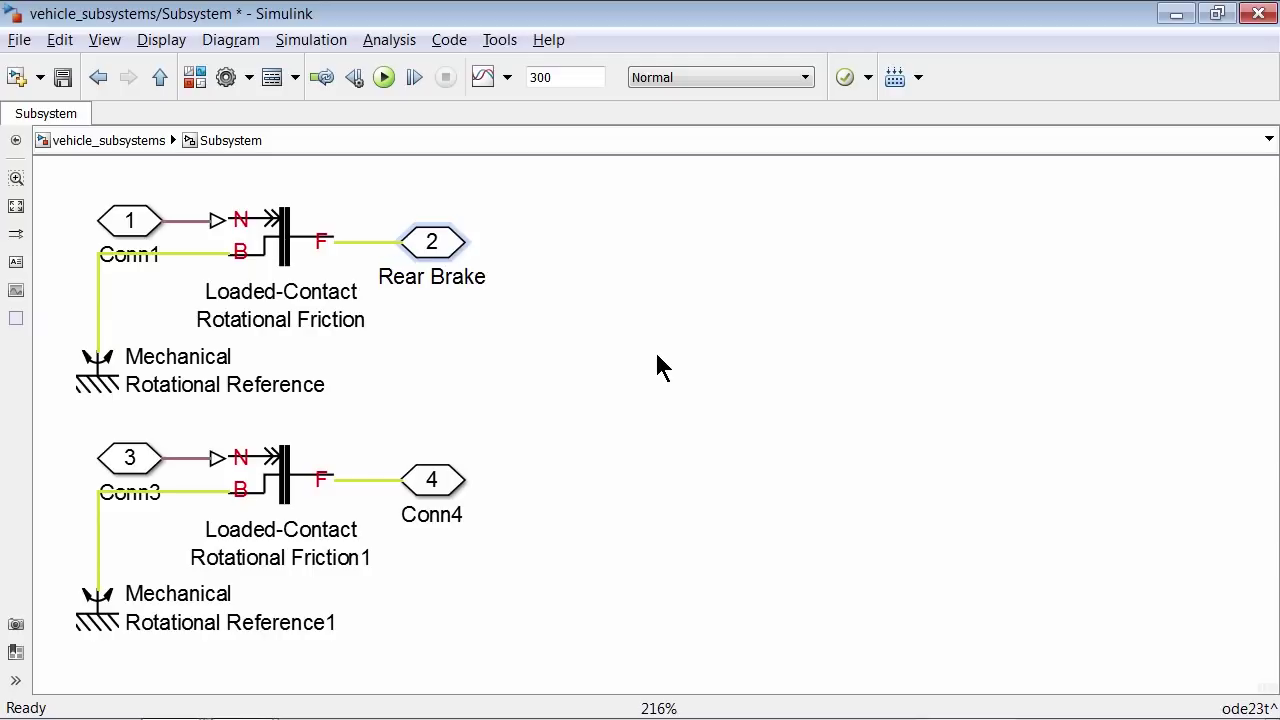
pyautogui.doubleClick(437, 515)
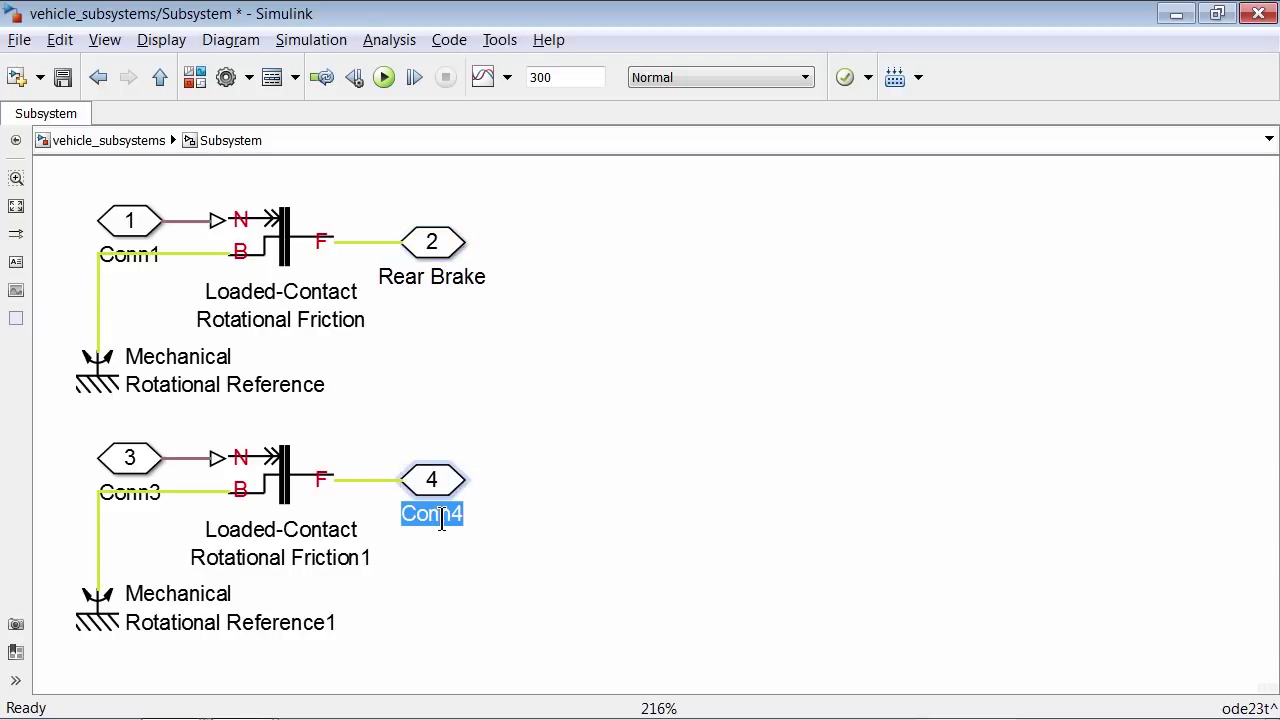
pyautogui.write('Front ')
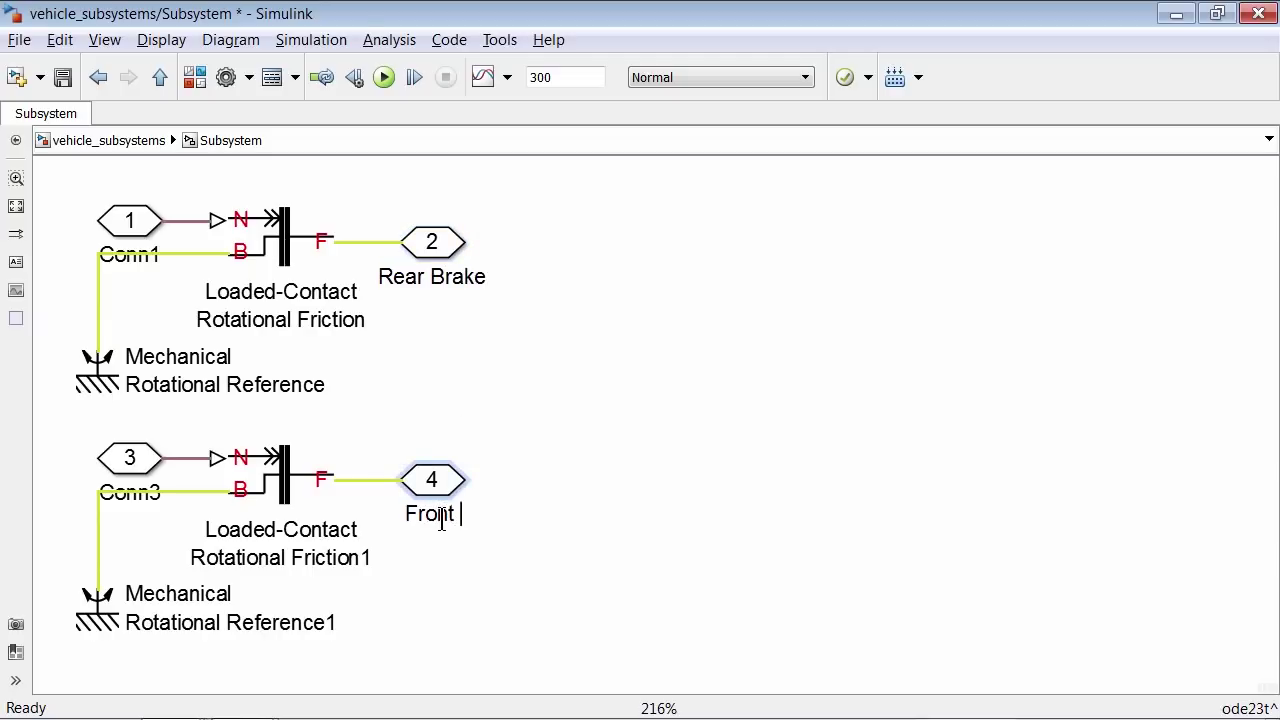
pyautogui.write('Brake')
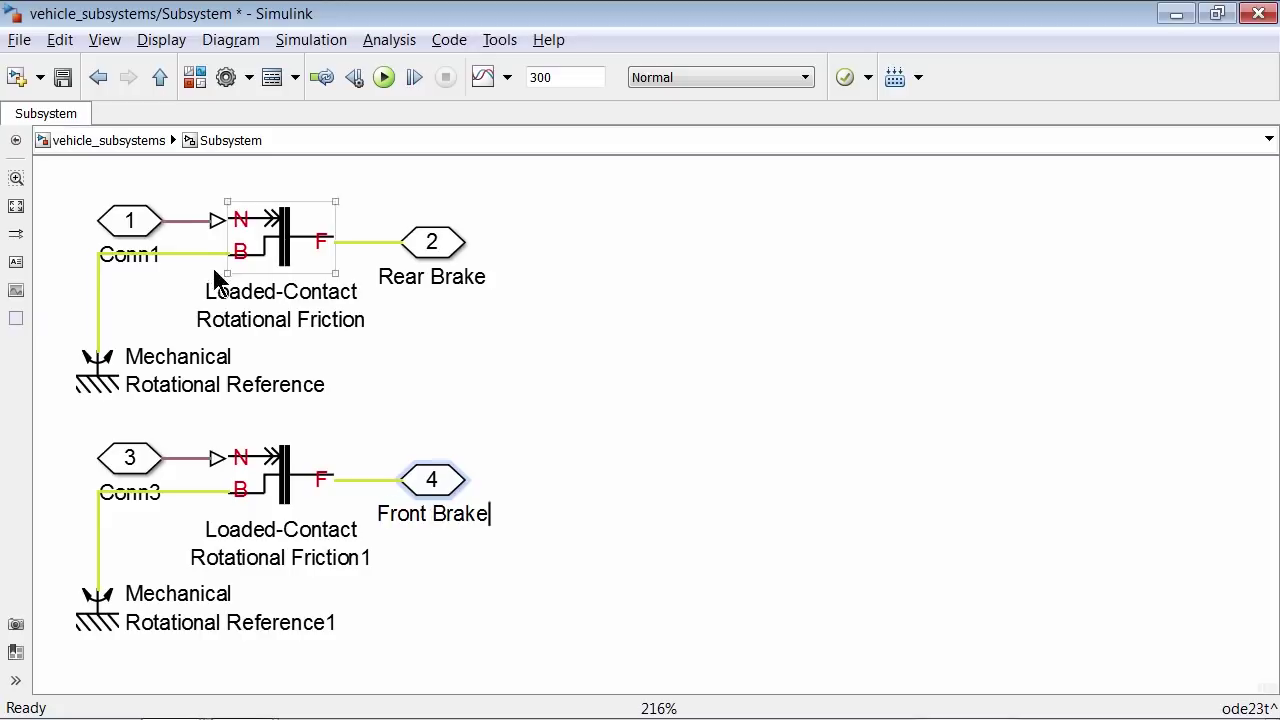
# Step: Move the two input ports away from the friction blocks, clear of the reference lines, and rename them Rear Force and Front Force
pyautogui.moveTo(131, 222); pyautogui.dragTo(44, 222)
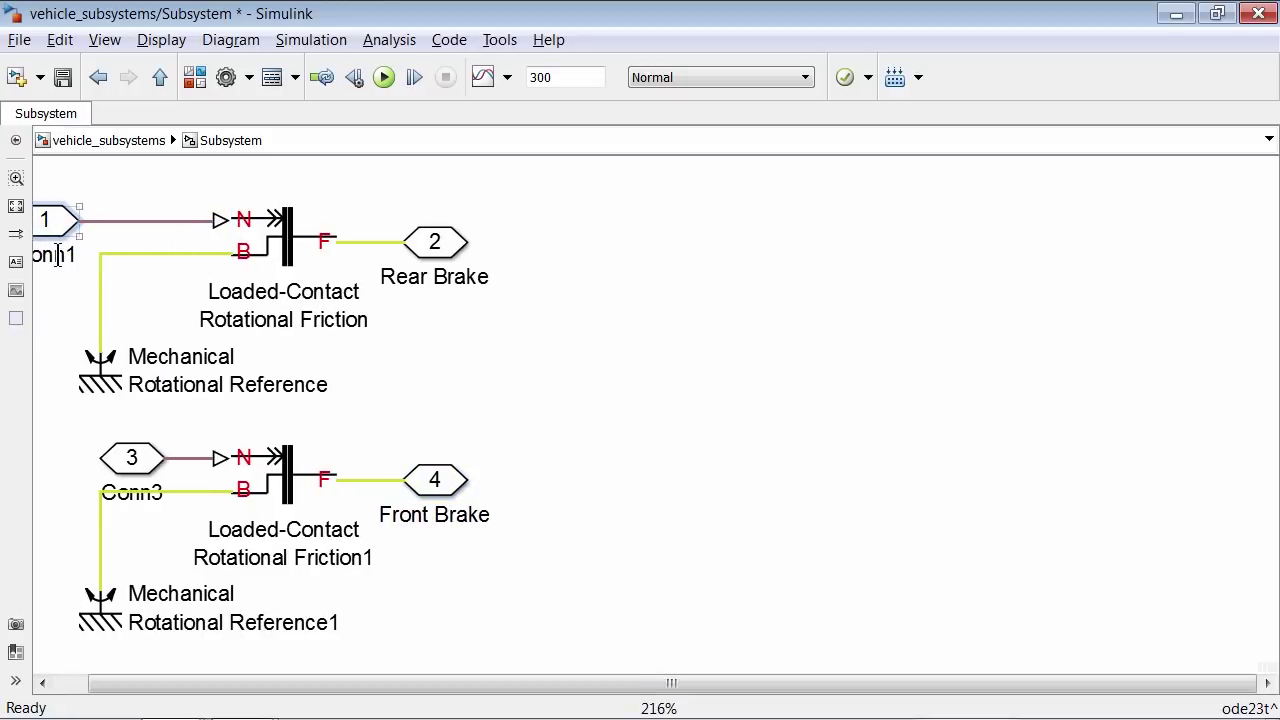
pyautogui.doubleClick(58, 256)
pyautogui.write('Re')
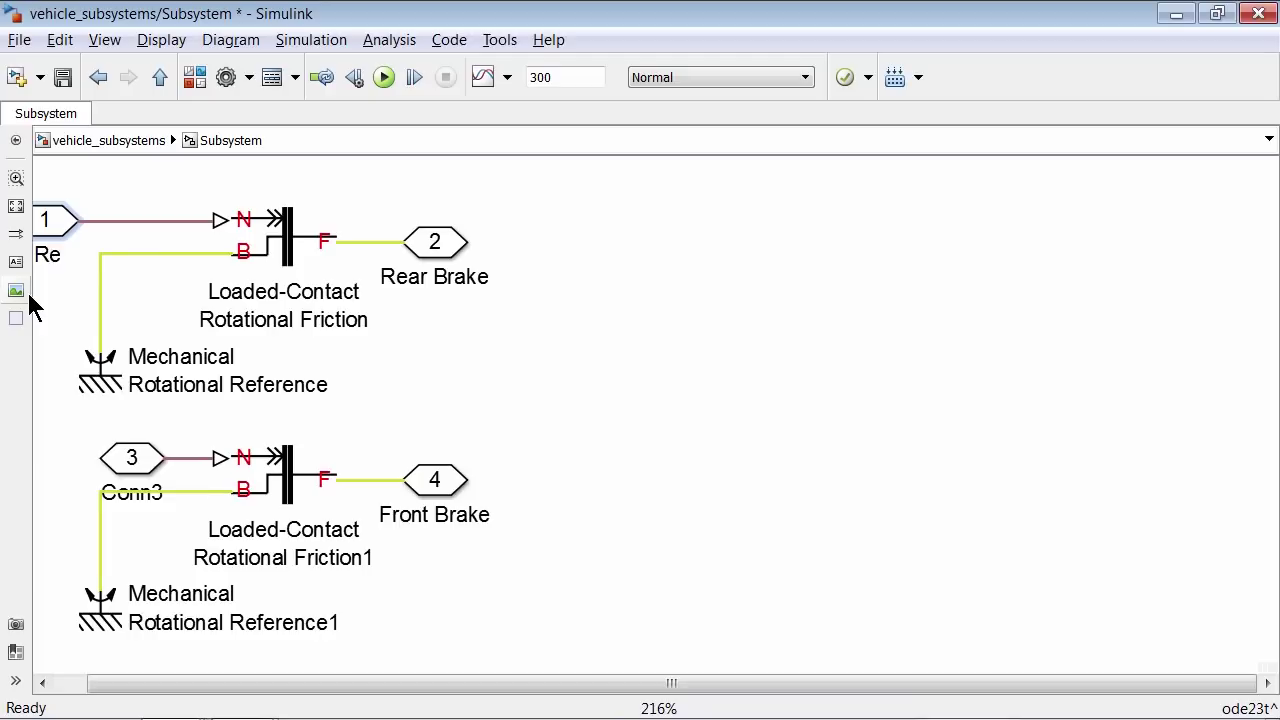
pyautogui.write('ar Force')
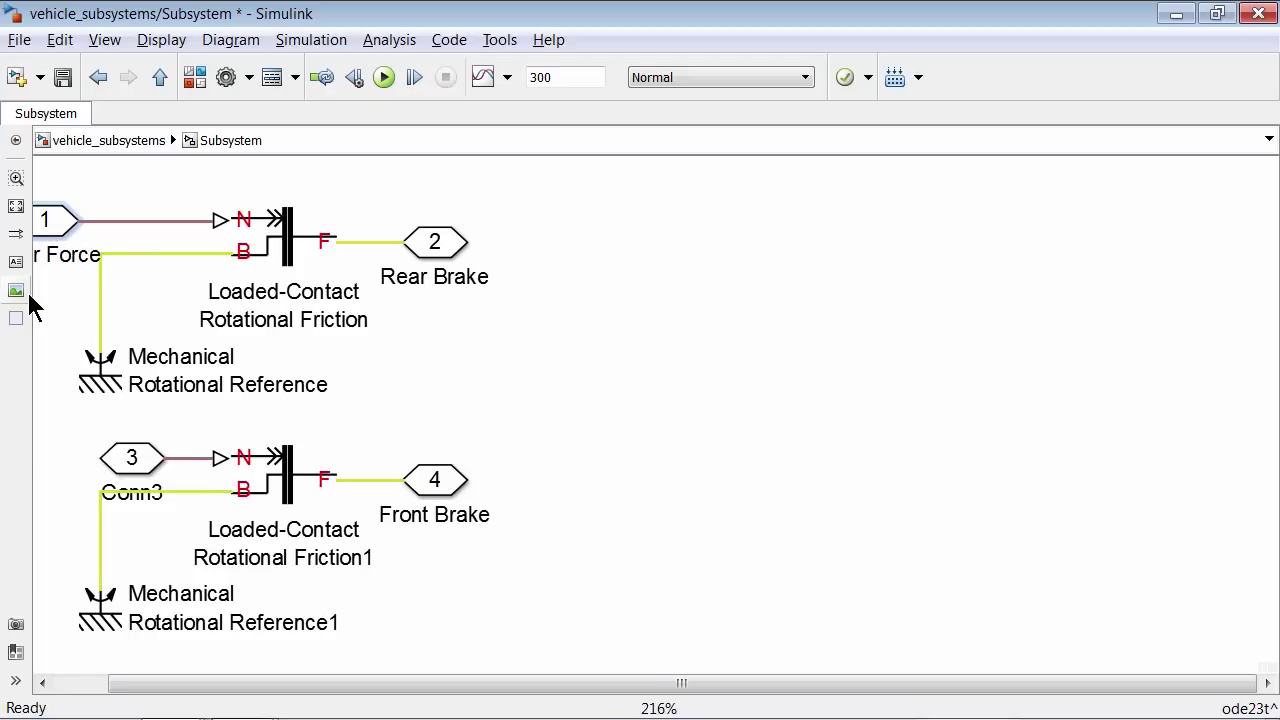
pyautogui.moveTo(131, 458); pyautogui.dragTo(42, 462)
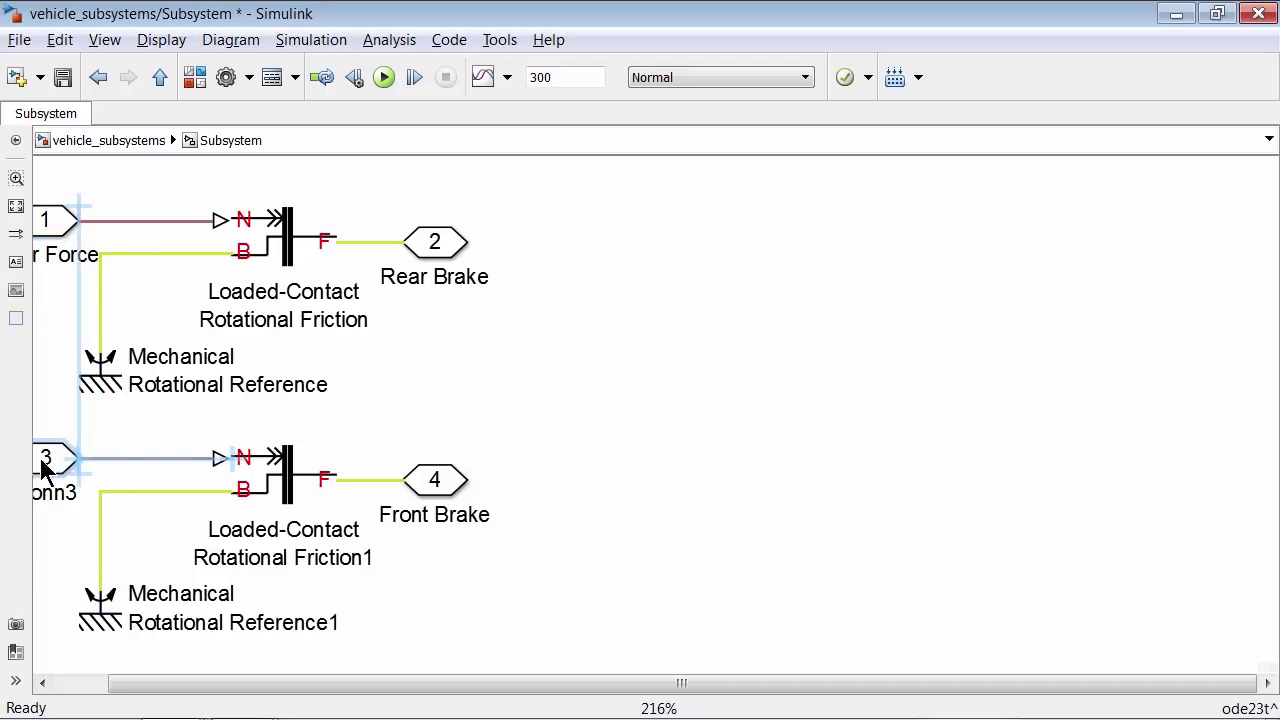
pyautogui.press('space')
pyautogui.doubleClick(455, 510)
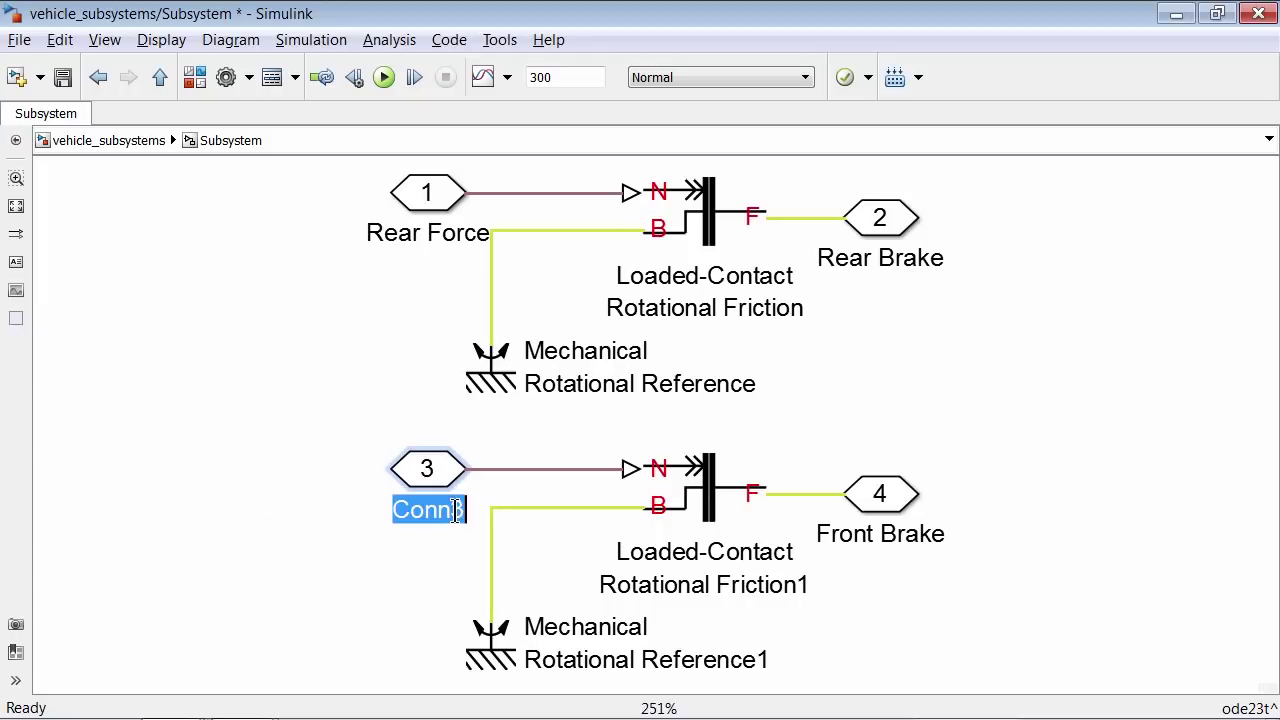
pyautogui.write('Front')
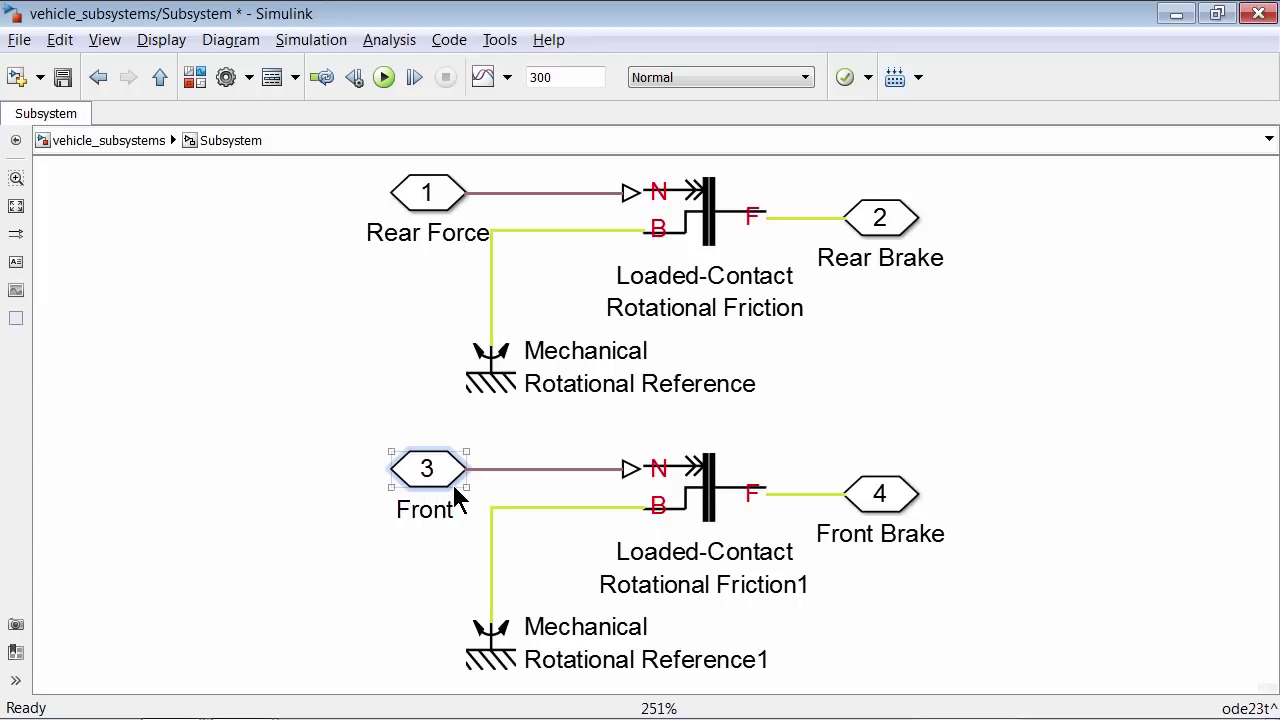
pyautogui.write(' Force')
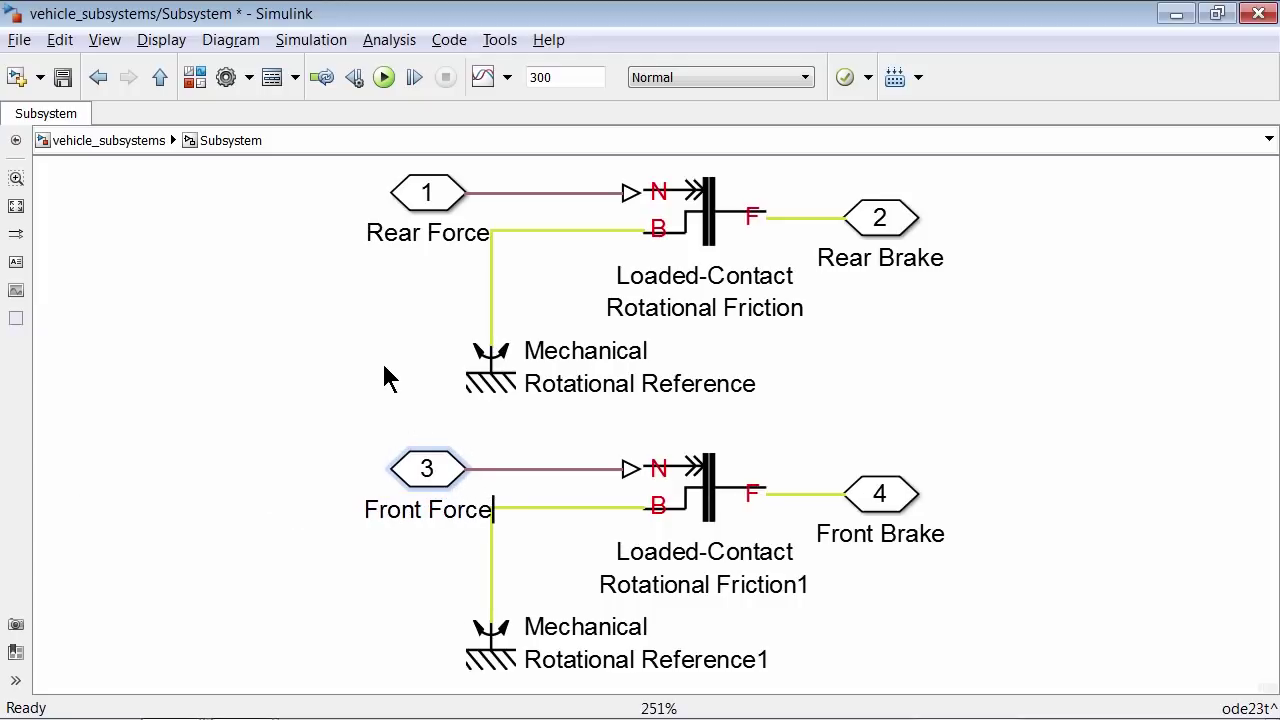
pyautogui.click(385, 367)
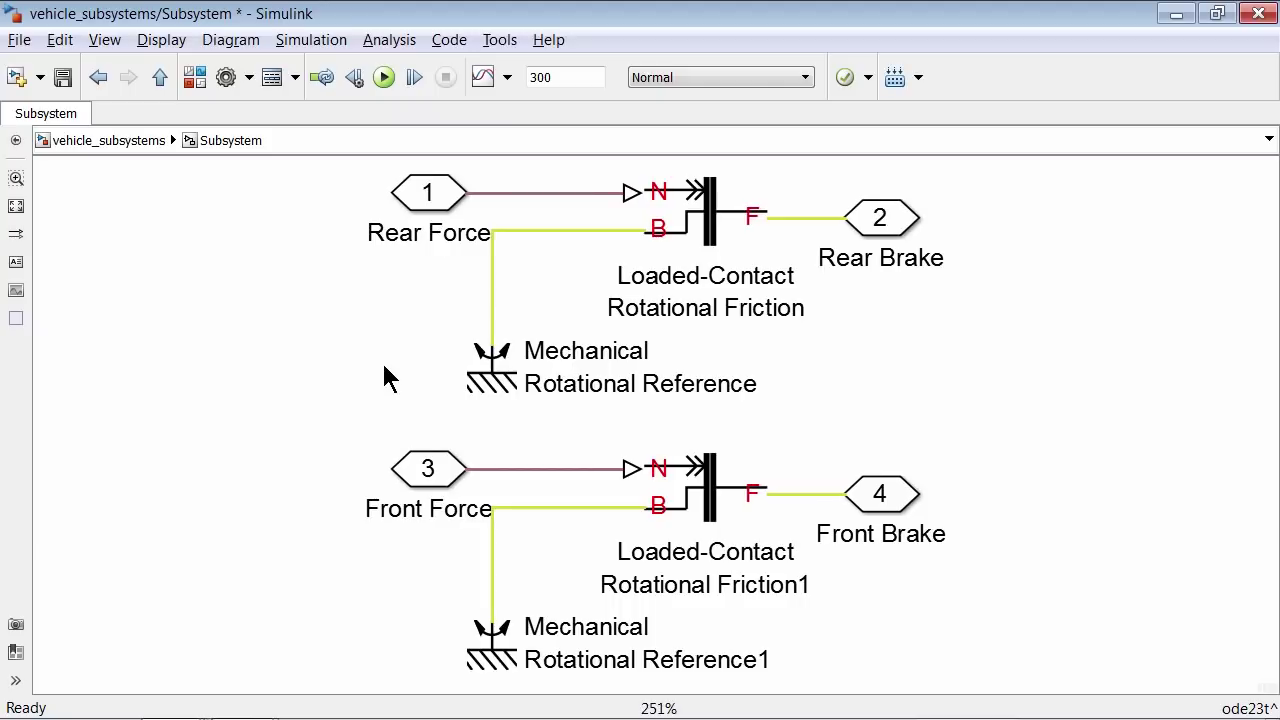
# Step: Check the port number and parent-subsystem location settings of the brake and force connection ports
pyautogui.click(896, 228)
pyautogui.doubleClick(880, 218)
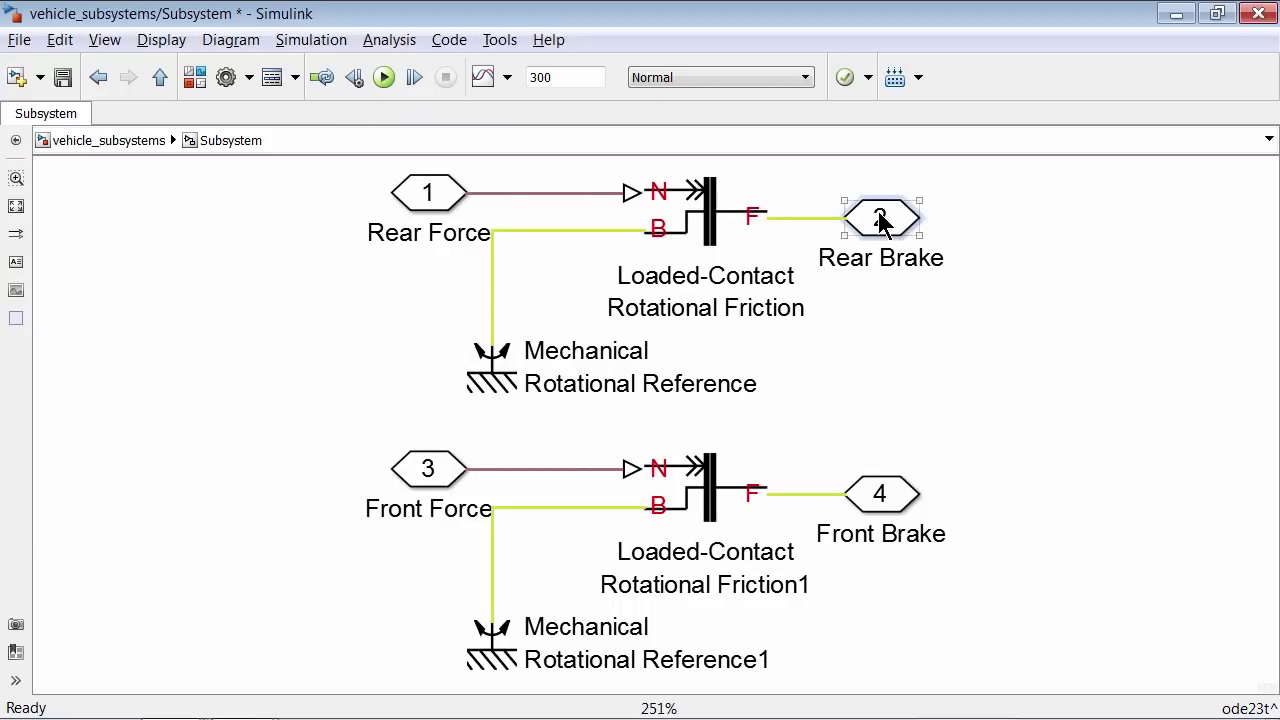
pyautogui.click(494, 375)
pyautogui.doubleClick(882, 495)
pyautogui.click(508, 658)
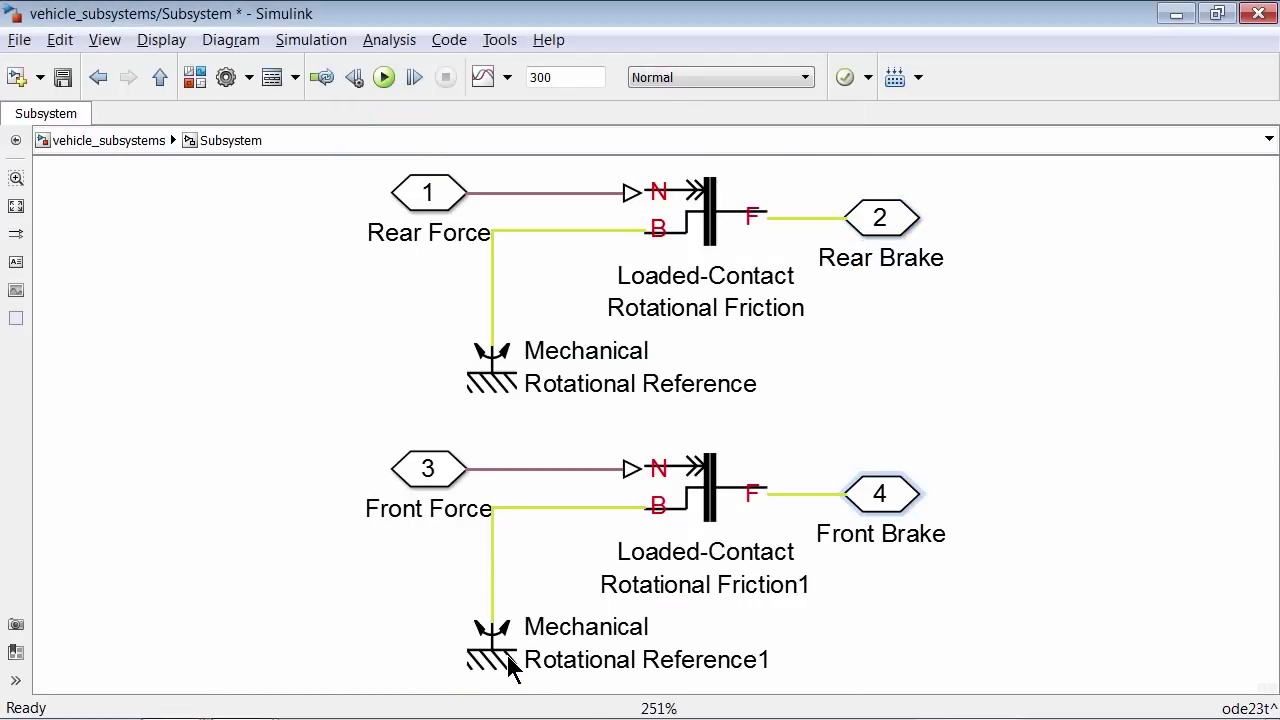
pyautogui.doubleClick(425, 192)
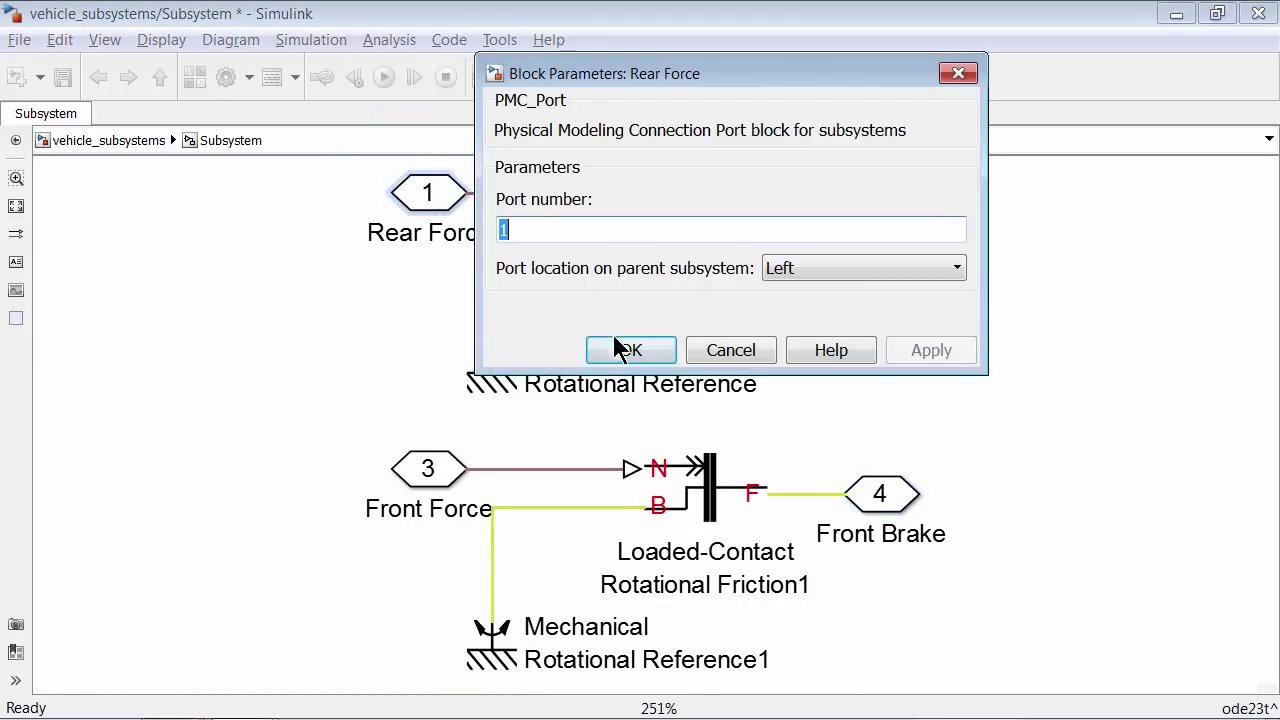
pyautogui.click(613, 351)
pyautogui.click(418, 488)
pyautogui.doubleClick(416, 480)
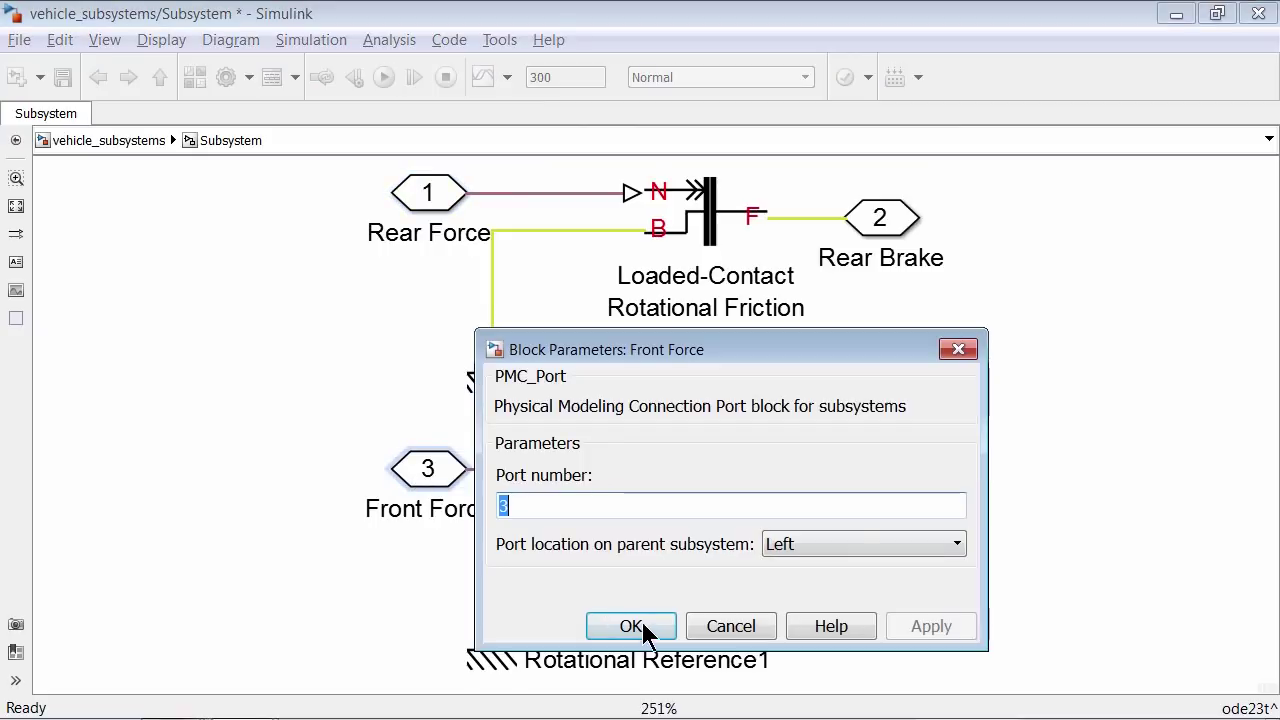
pyautogui.click(637, 624)
pyautogui.click(231, 413)
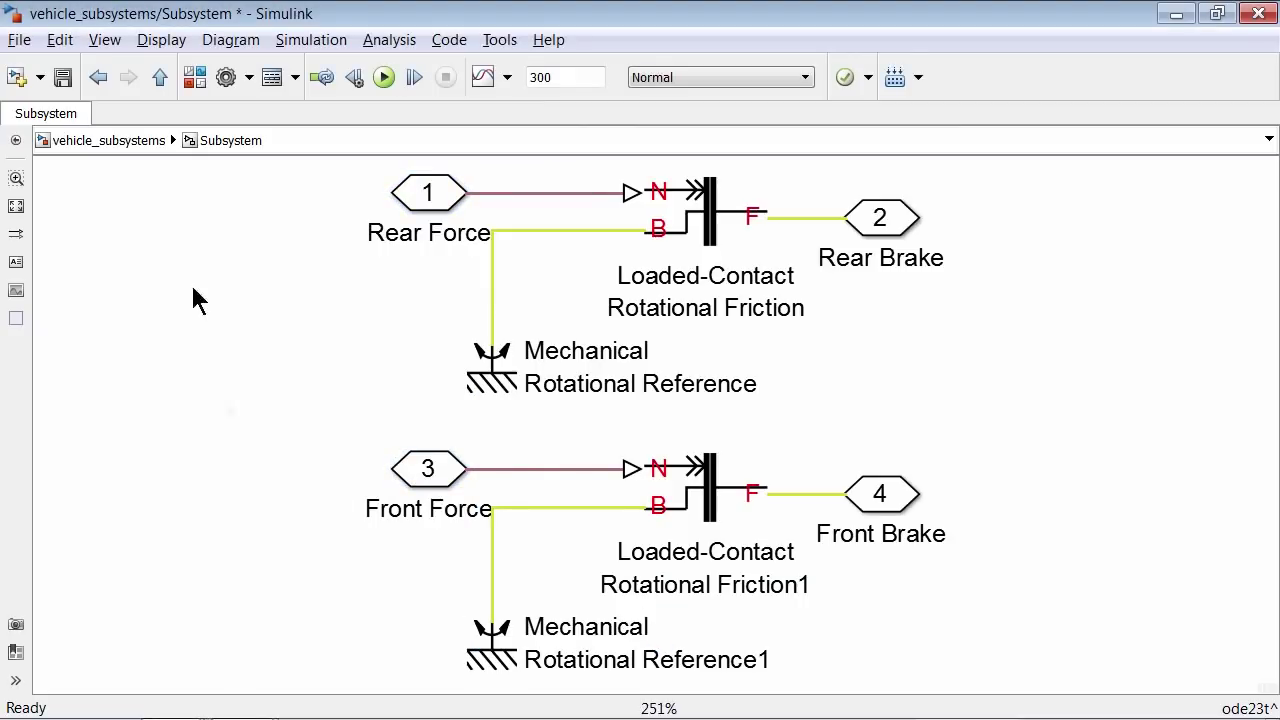
# Step: Back at the model's top level, make the new subsystem wider and shorter so its port labels separate, and name it Brake Subsystem
pyautogui.click(124, 141)
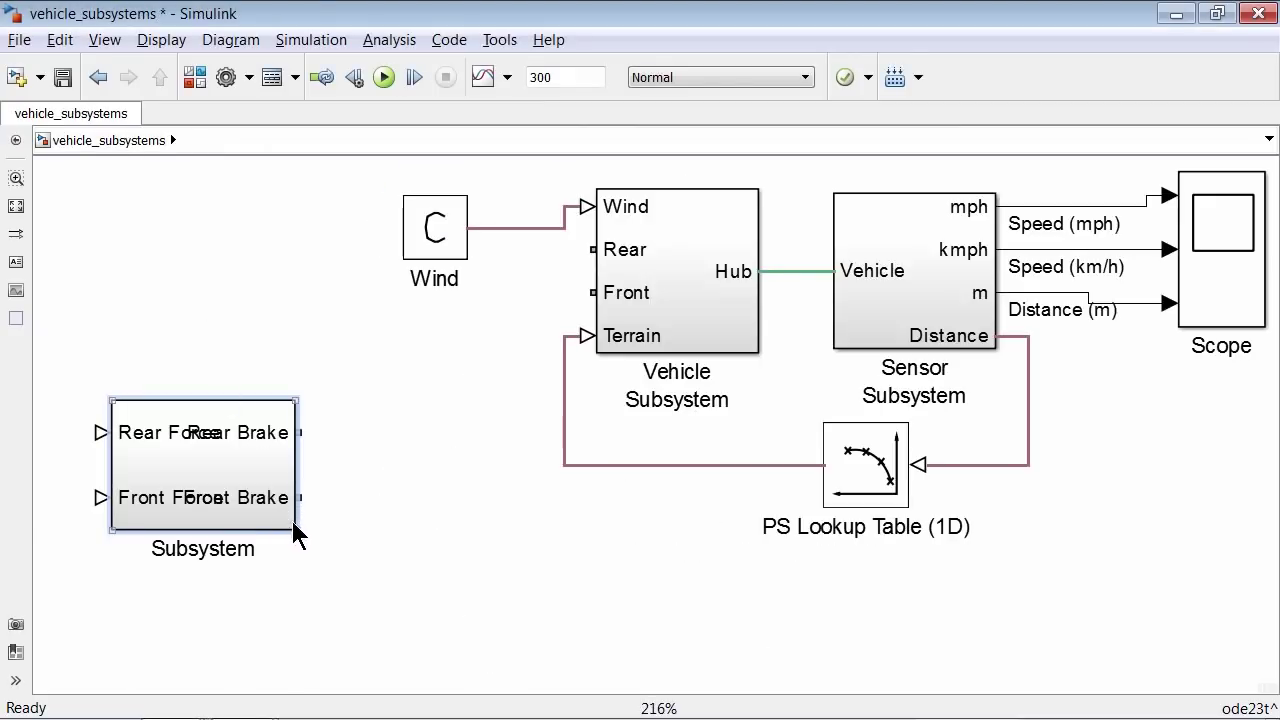
pyautogui.moveTo(294, 526); pyautogui.dragTo(363, 489)
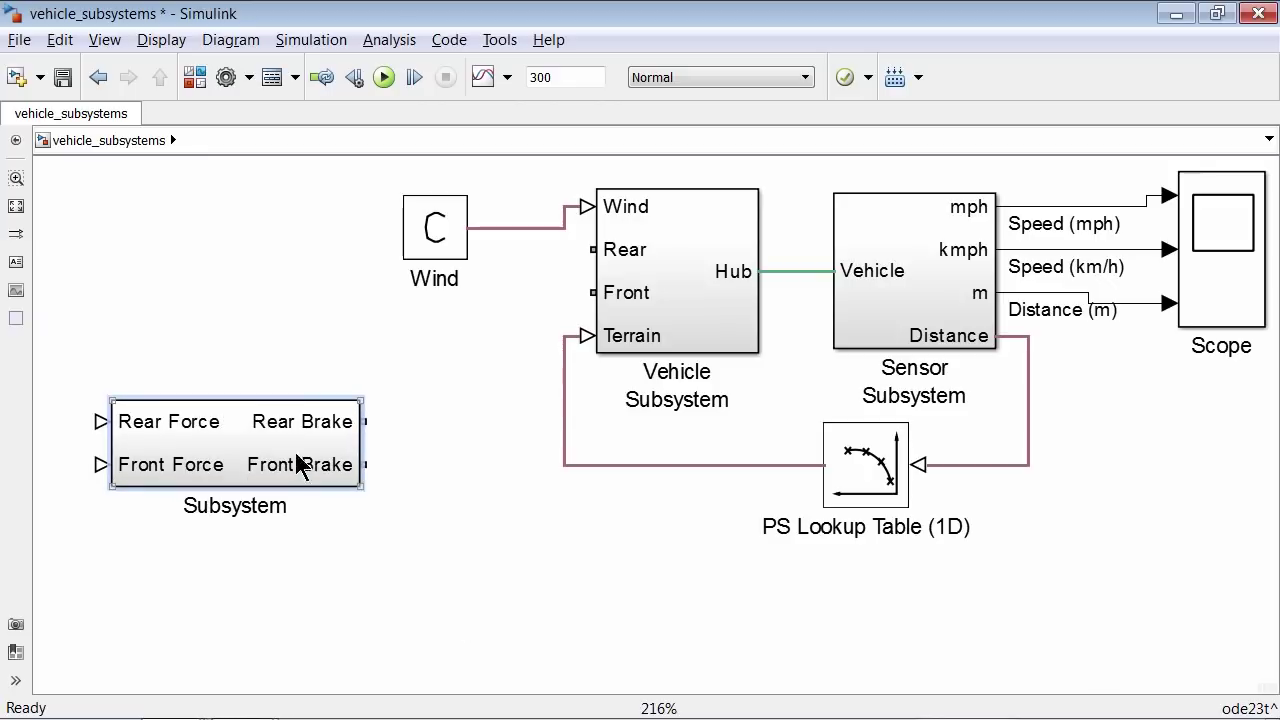
pyautogui.click(447, 620)
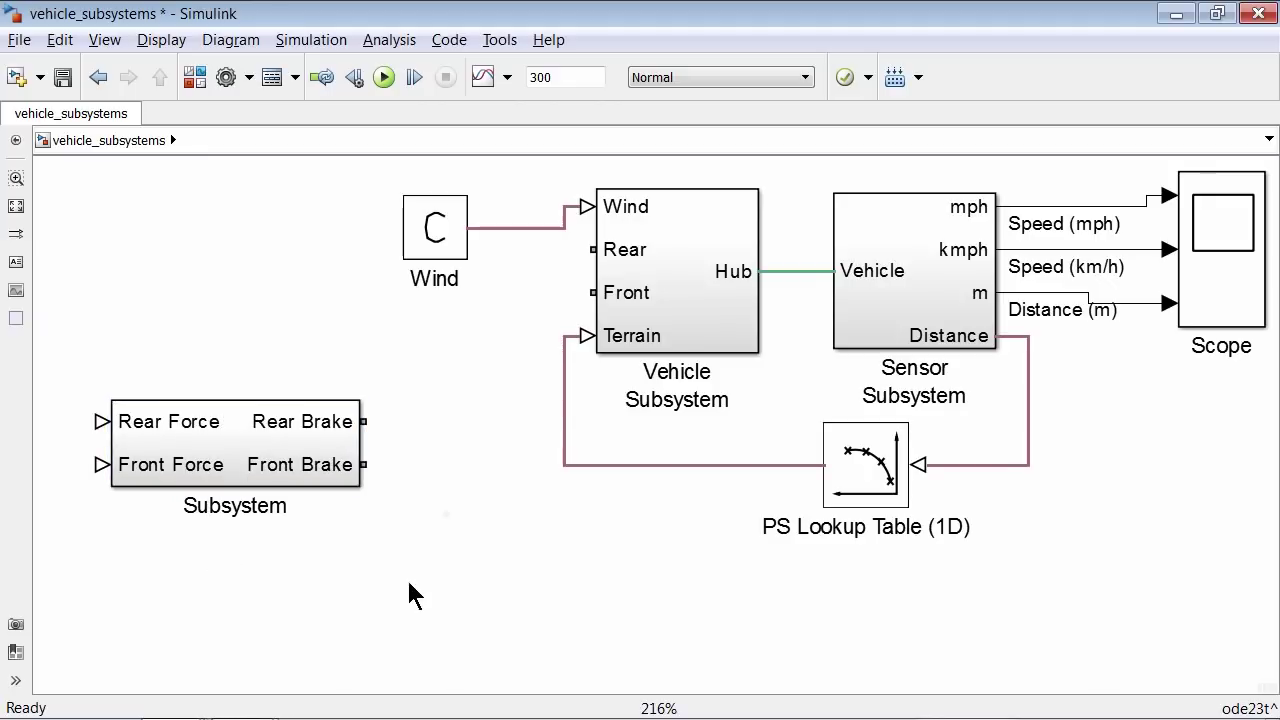
pyautogui.click(183, 503)
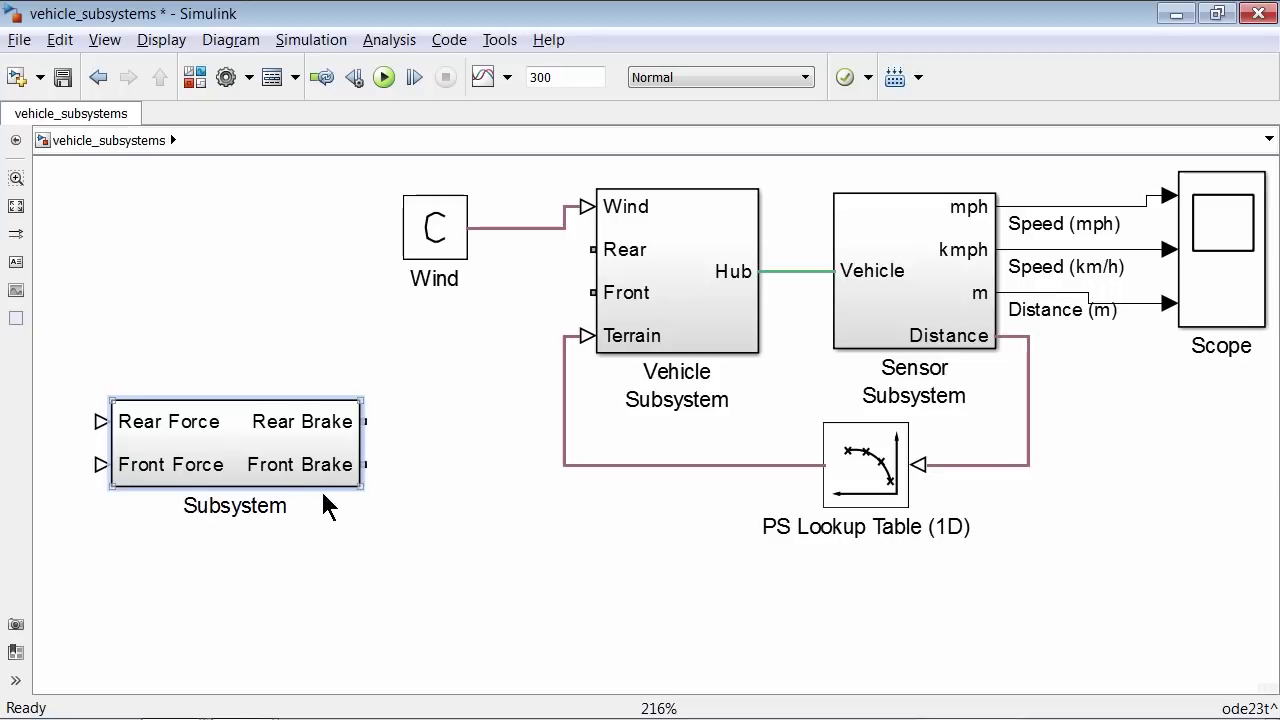
pyautogui.write('Brake')
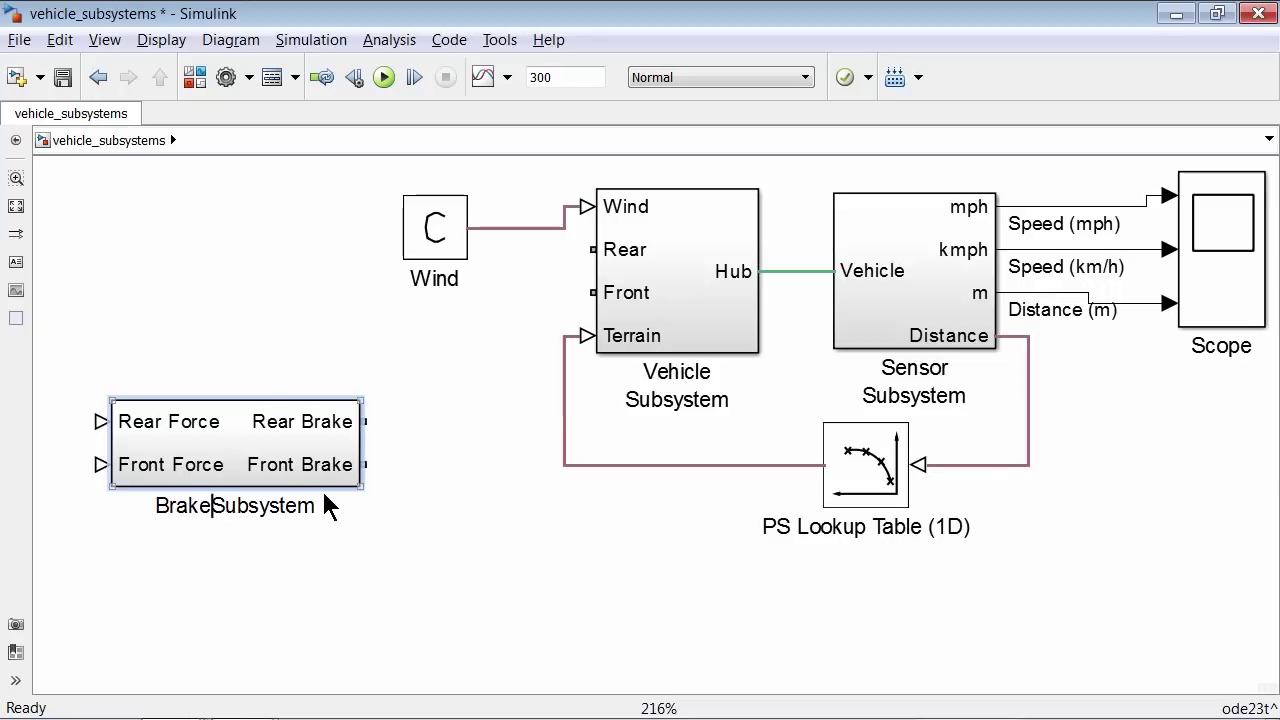
pyautogui.press('Return')
pyautogui.click(343, 531)
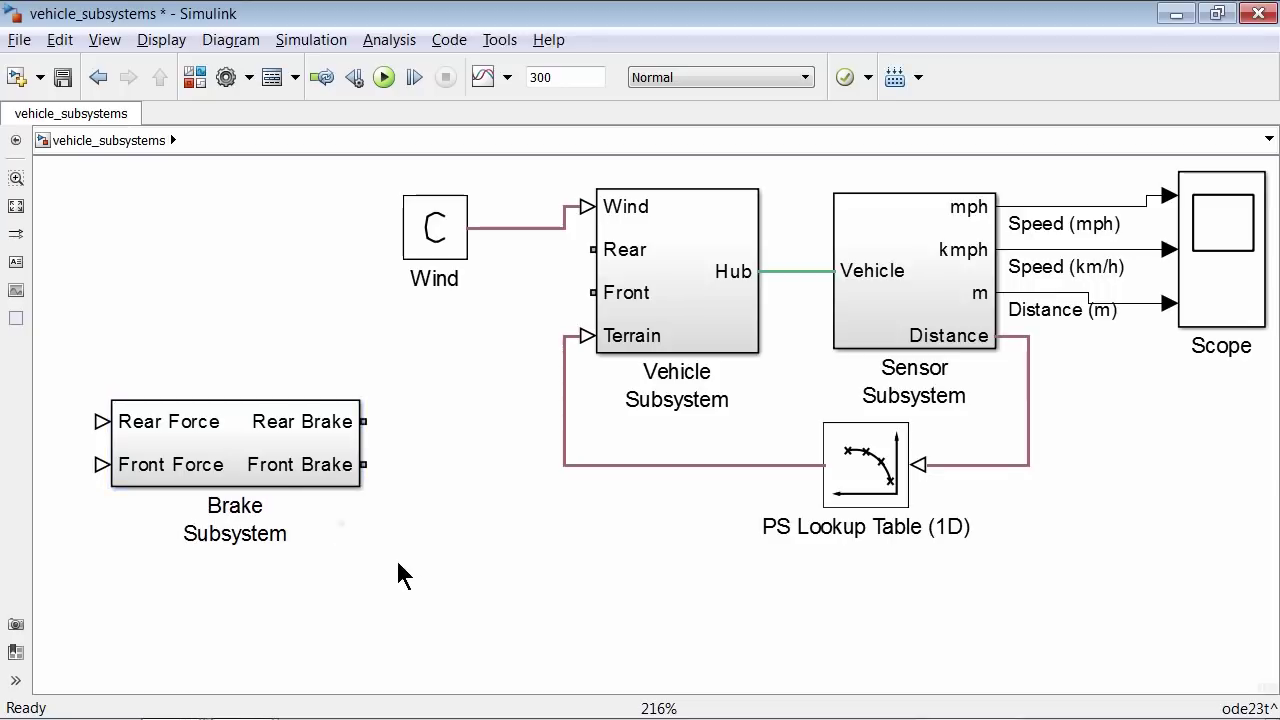
# Step: Align the Brake Subsystem with the Vehicle Subsystem's Rear and Front ports and raise the Wind block out of the connection path
pyautogui.click(266, 443)
pyautogui.moveTo(259, 437); pyautogui.dragTo(249, 263)
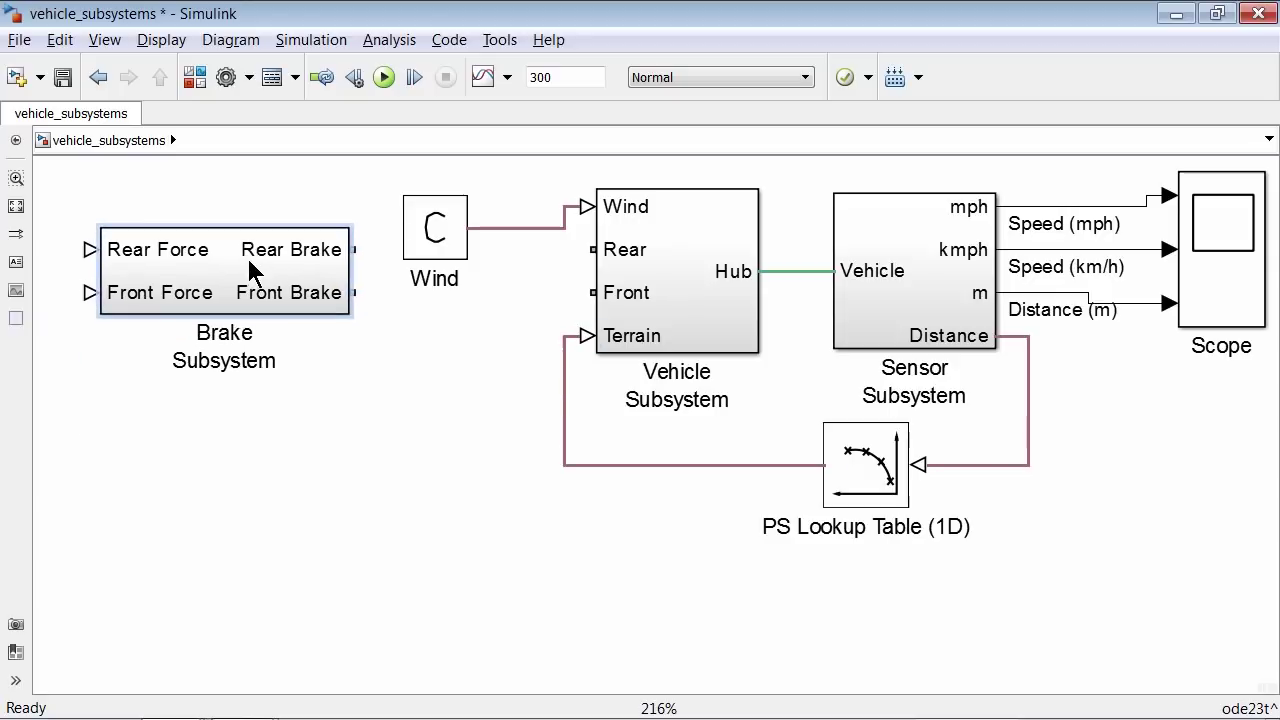
pyautogui.click(412, 441)
pyautogui.press('space')
pyautogui.moveTo(400, 280); pyautogui.dragTo(402, 206)
# Step: Connect the Rear Brake port to the Vehicle Subsystem's Rear port and the Front Brake port to its Front port
pyautogui.moveTo(336, 312); pyautogui.dragTo(567, 313)
pyautogui.moveTo(336, 357); pyautogui.dragTo(566, 357)
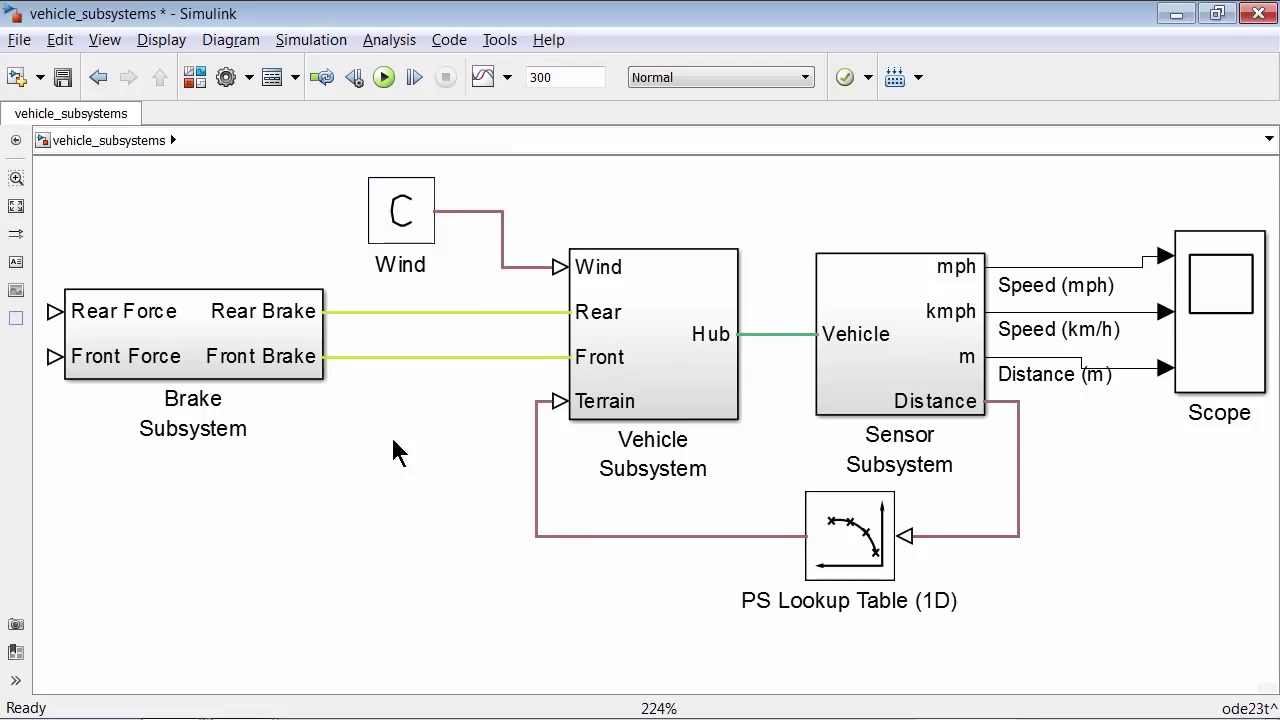
pyautogui.press('space')
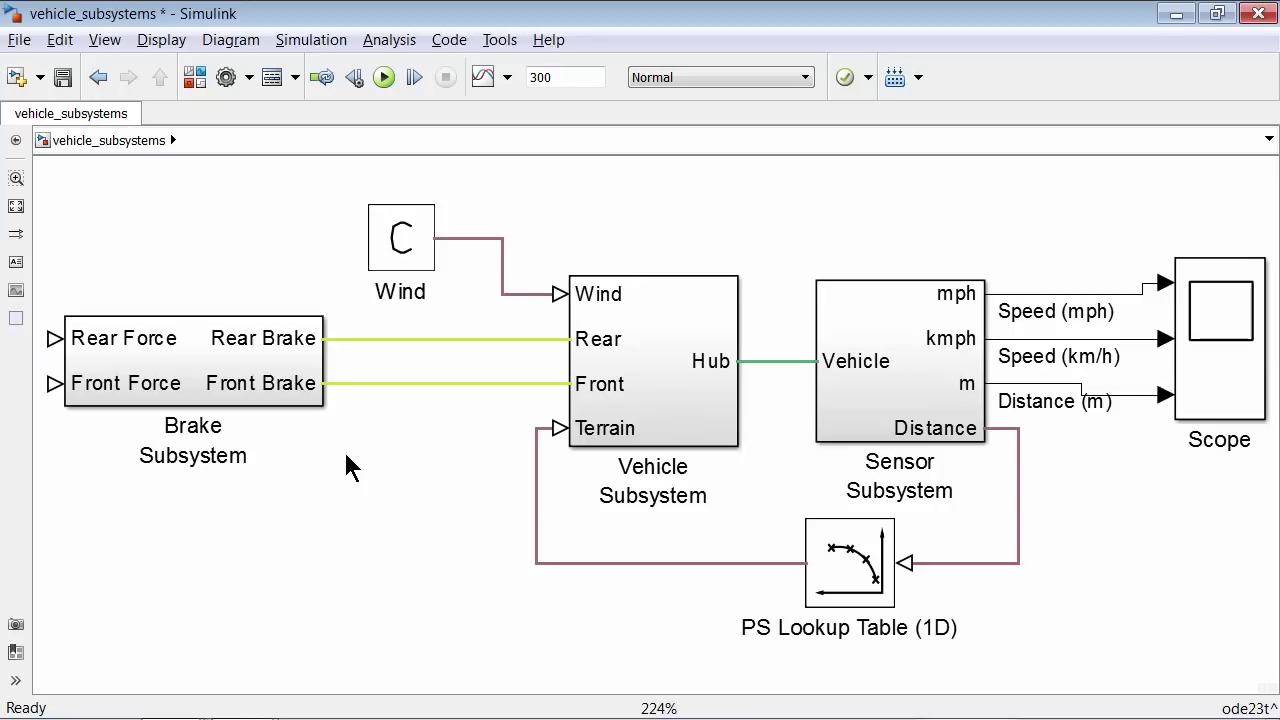
# Step: Shift the Brake Subsystem closer to the Vehicle Subsystem and draw open-ended lines from its Rear Force and Front Force ports
pyautogui.moveTo(190, 360); pyautogui.dragTo(268, 360)
pyautogui.moveTo(133, 338); pyautogui.dragTo(62, 338)
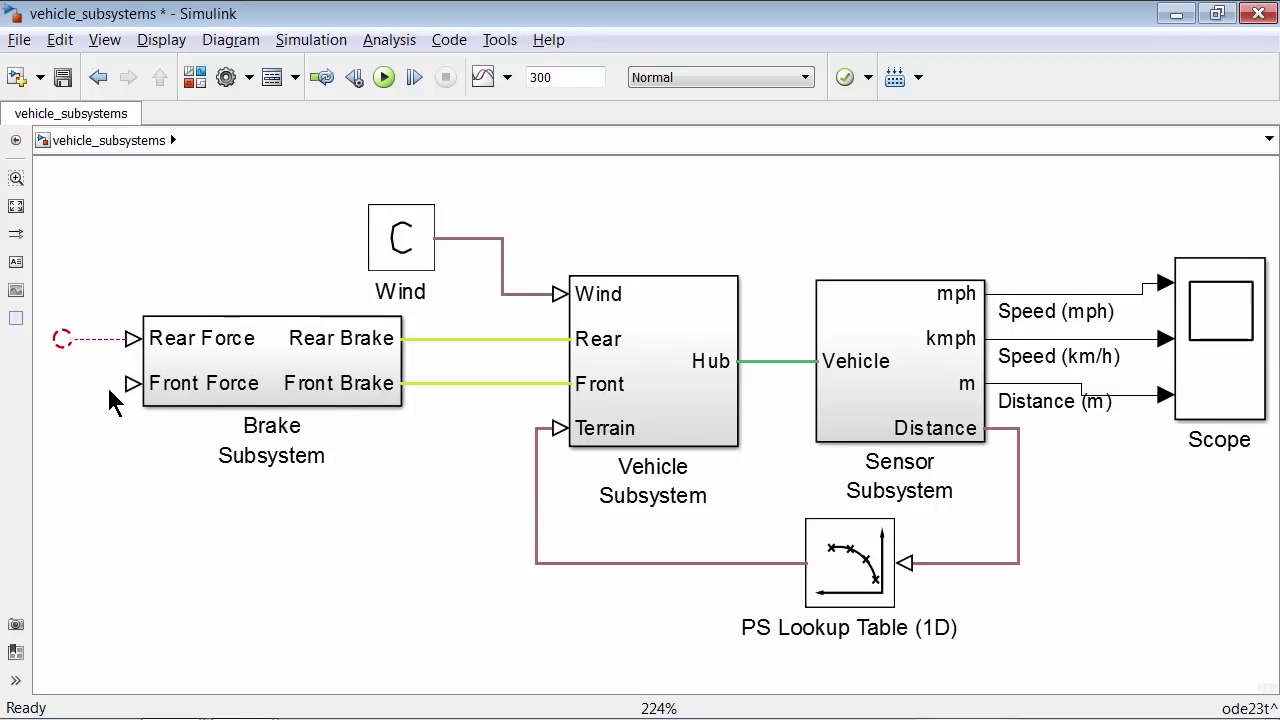
pyautogui.moveTo(125, 384); pyautogui.dragTo(55, 383)
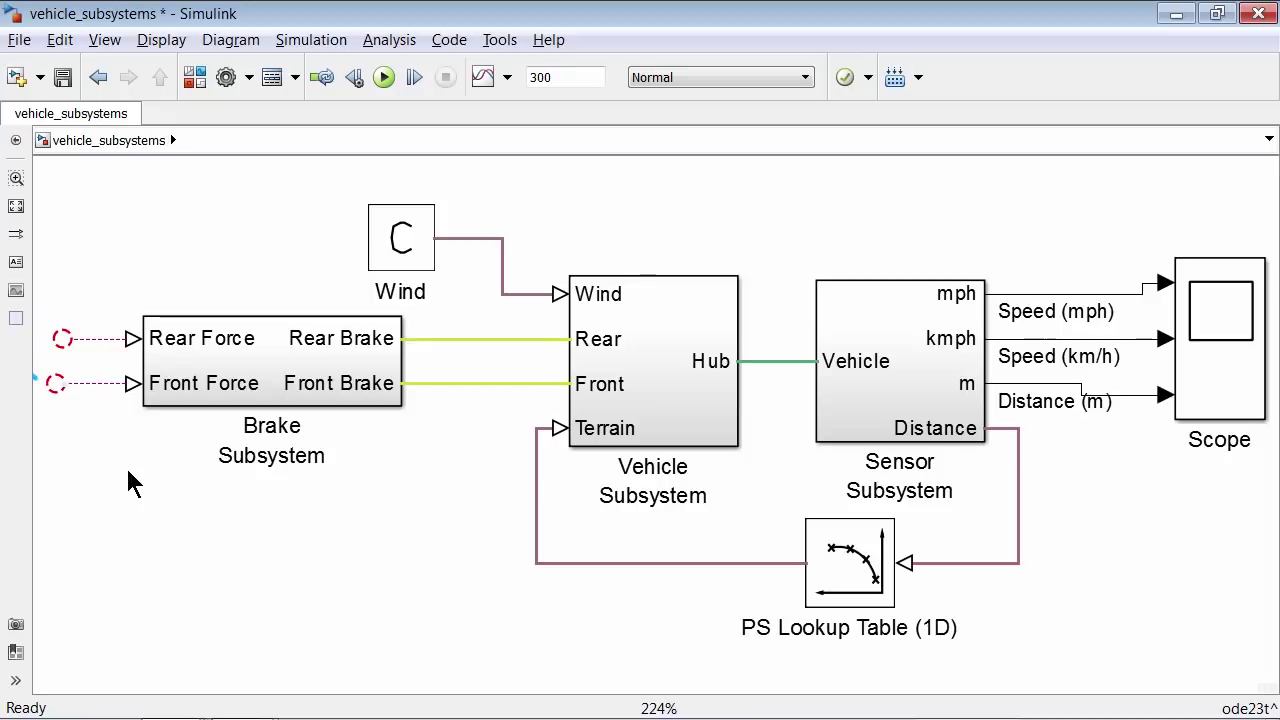
# Step: Add a Step block from the Simulink Sources library in front of the Brake Subsystem's Rear Force input
pyautogui.click(195, 77)
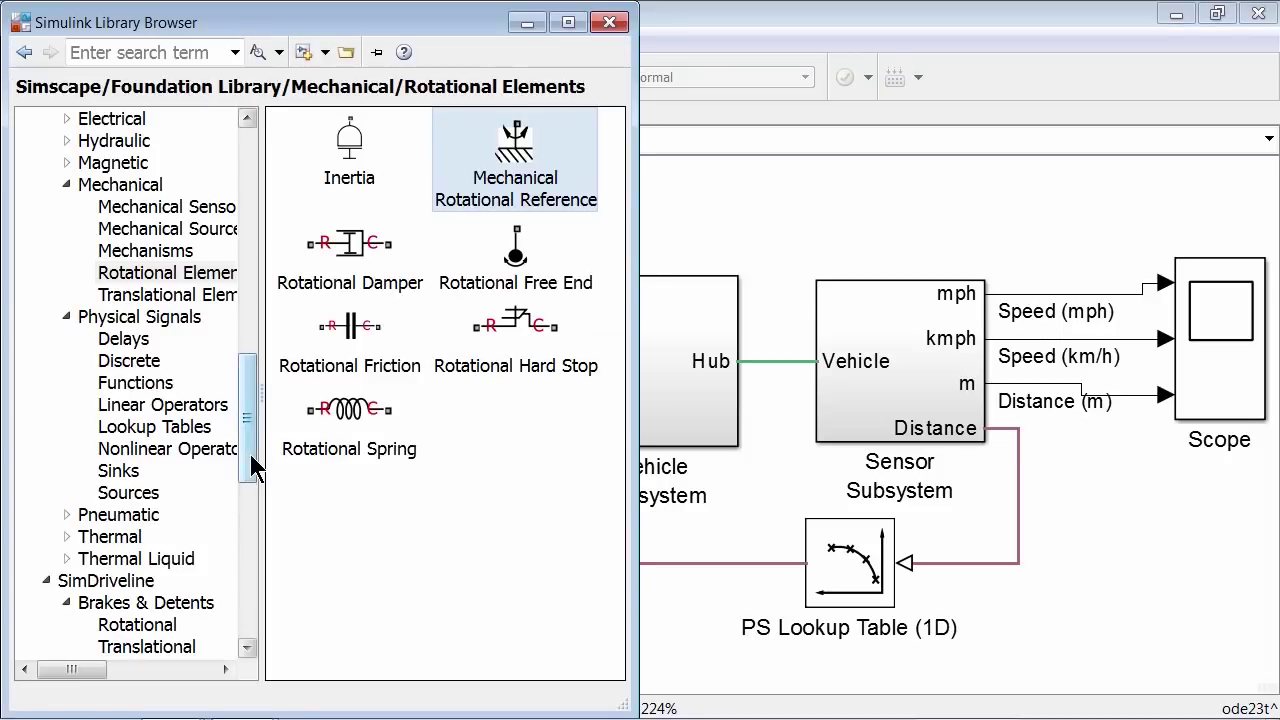
pyautogui.moveTo(250, 383); pyautogui.dragTo(240, 194)
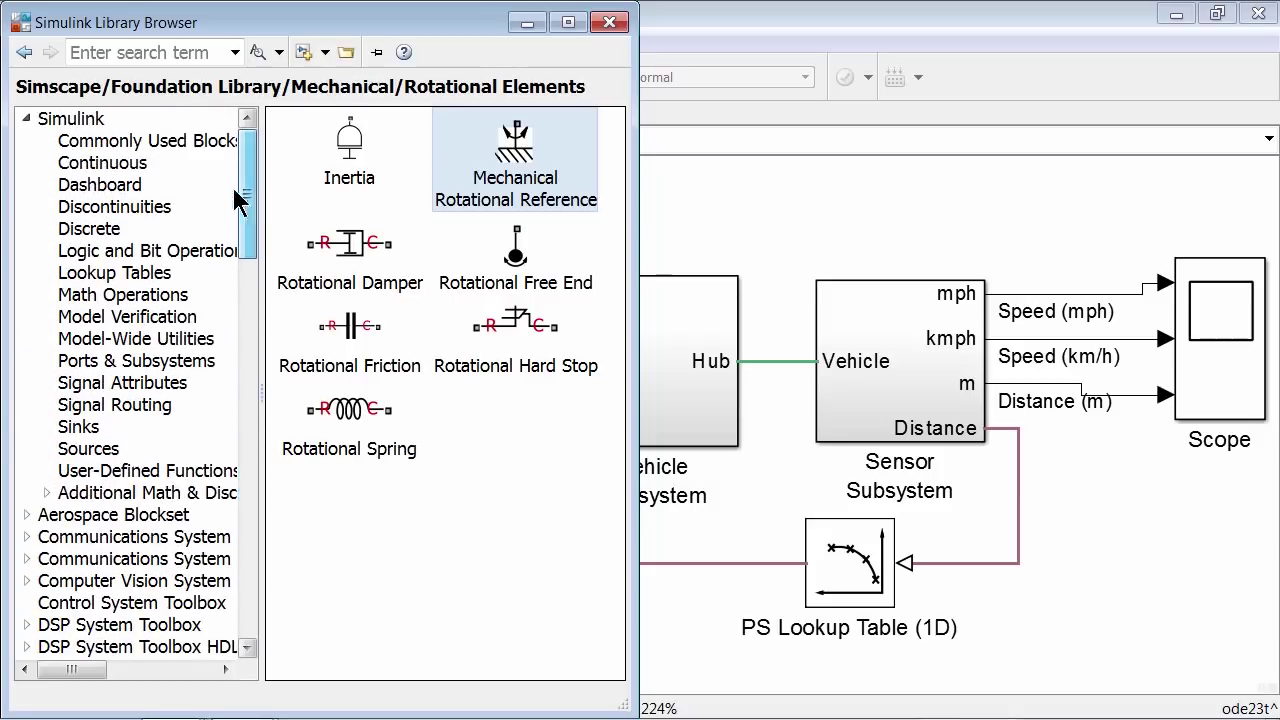
pyautogui.click(71, 119)
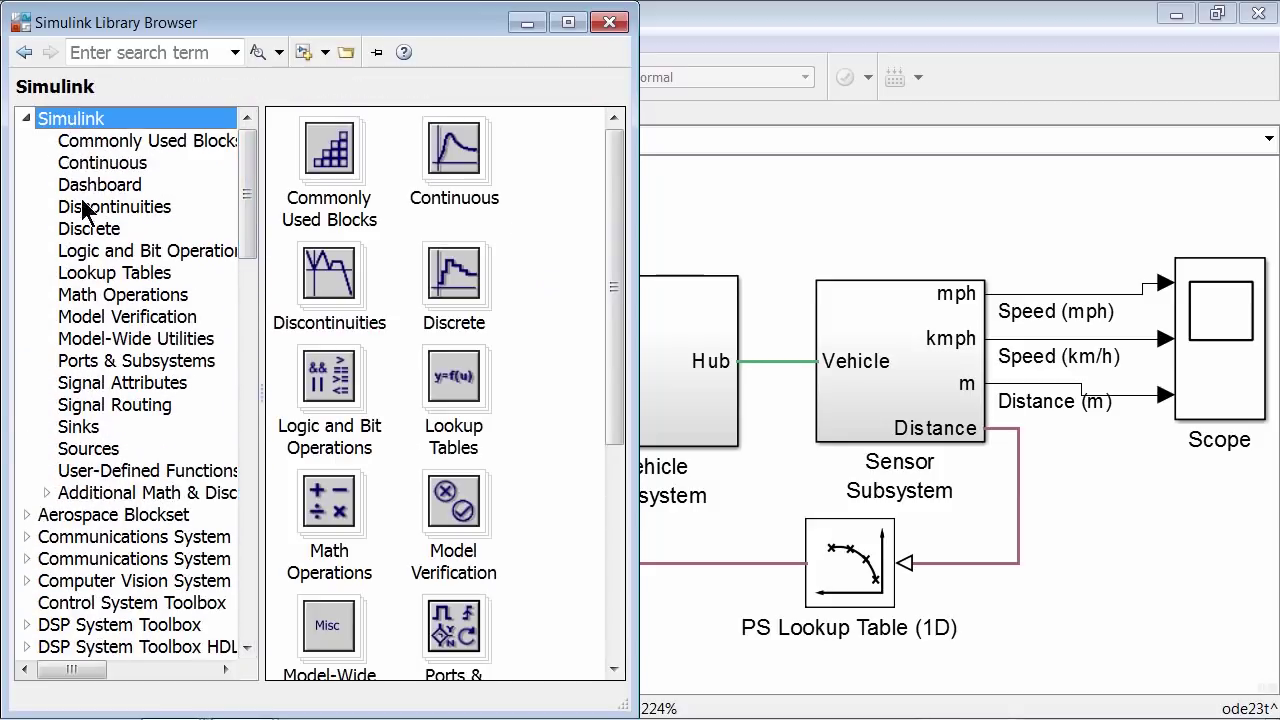
pyautogui.click(116, 449)
pyautogui.click(331, 428)
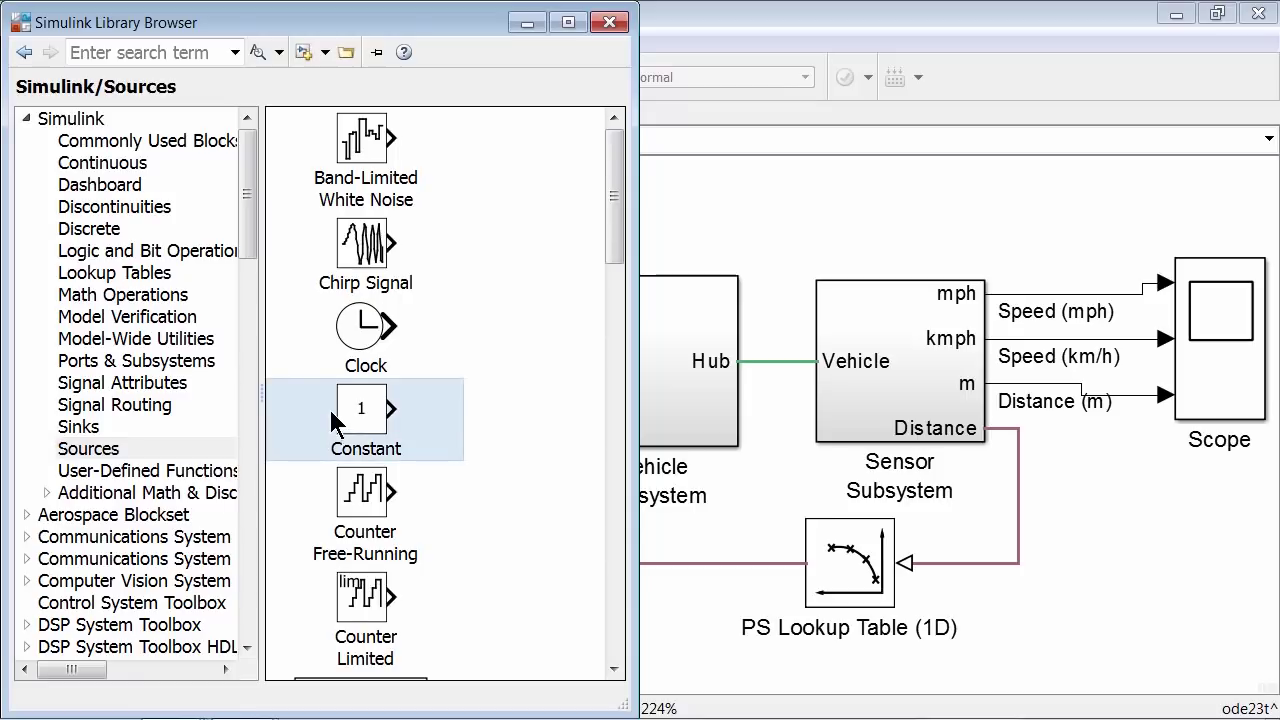
pyautogui.scroll(-10, 340, 432)
pyautogui.scroll(-10, 343, 425)
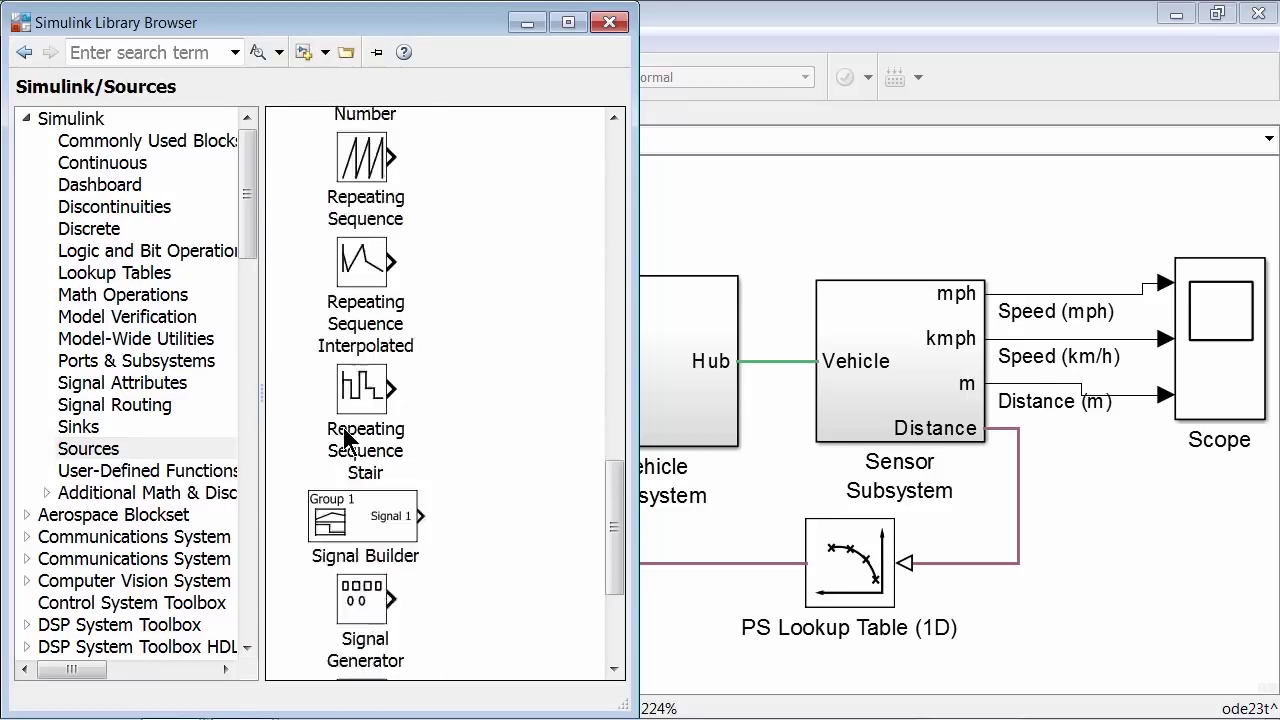
pyautogui.click(355, 552)
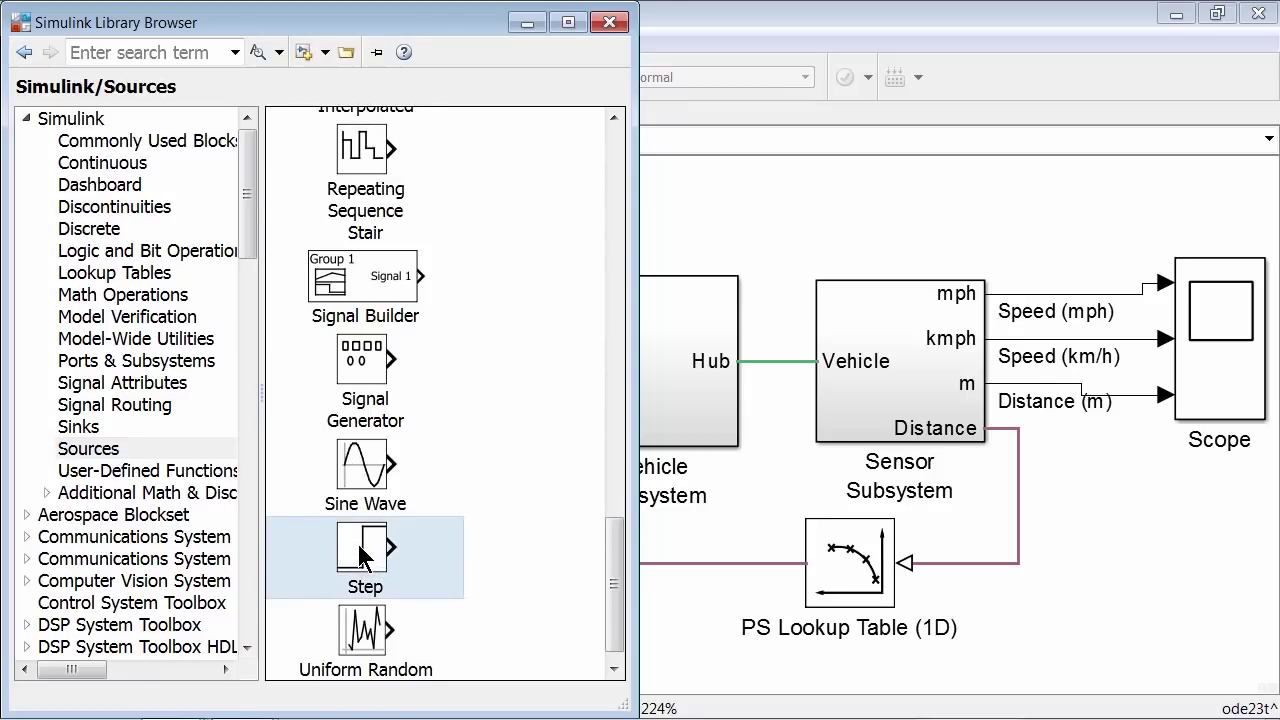
pyautogui.moveTo(366, 551); pyautogui.dragTo(87, 324)
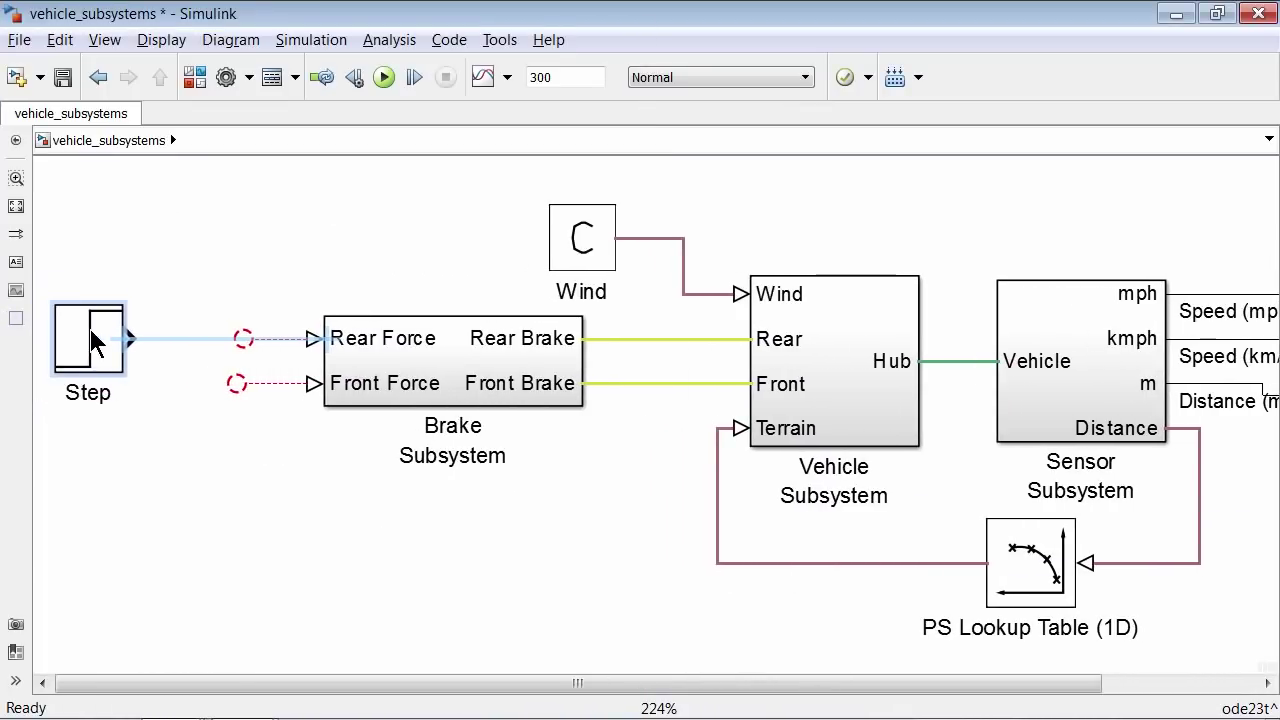
pyautogui.click(196, 309)
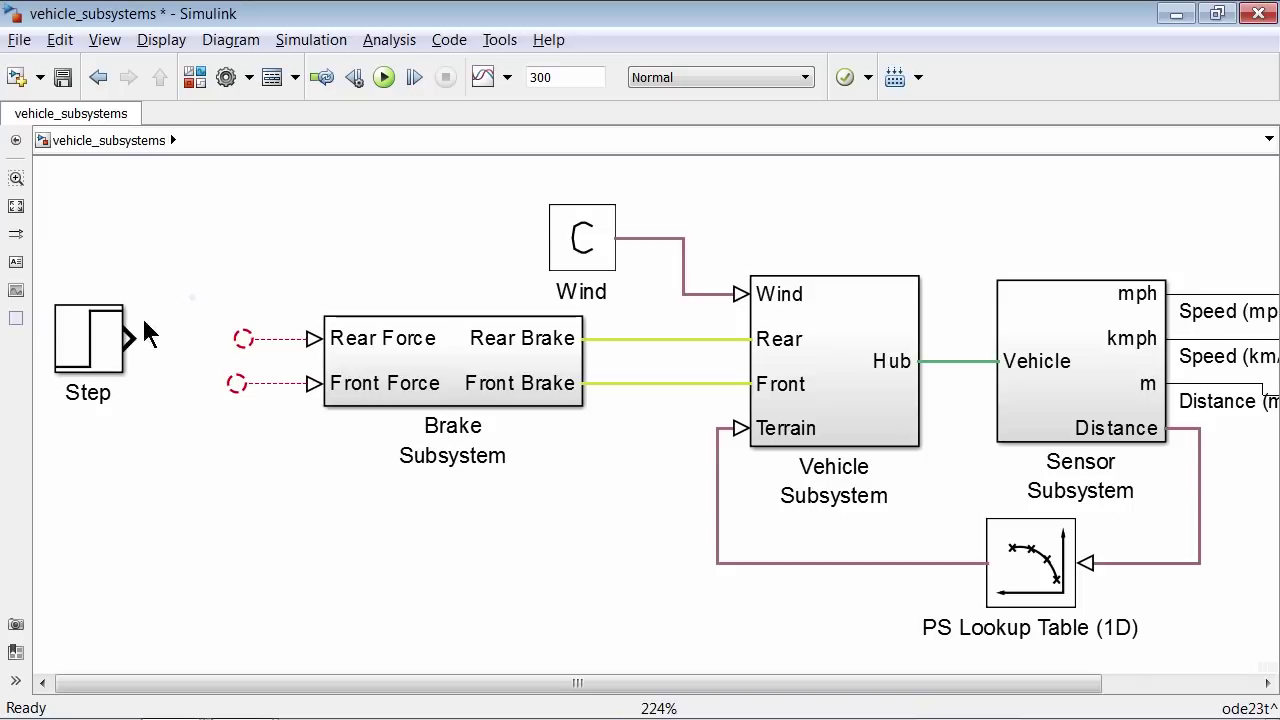
# Step: Set the Step block's step time to 20 and its final value to 100
pyautogui.doubleClick(94, 346)
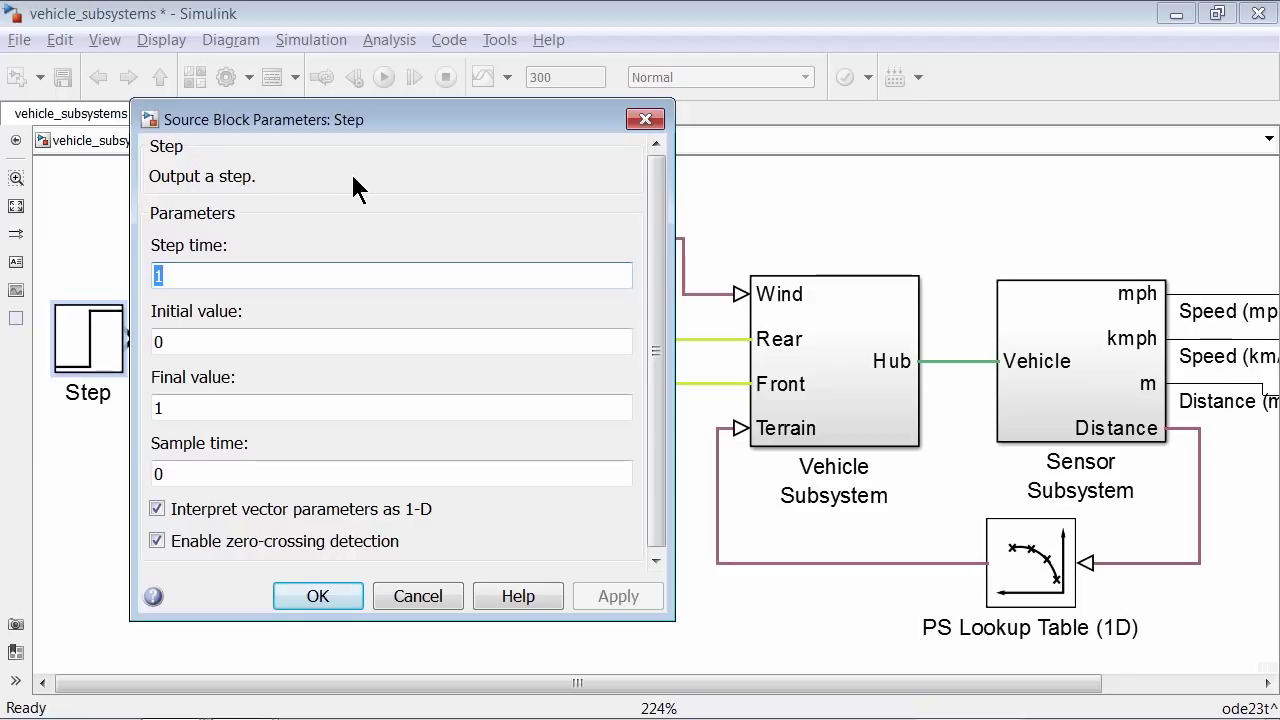
pyautogui.write('20')
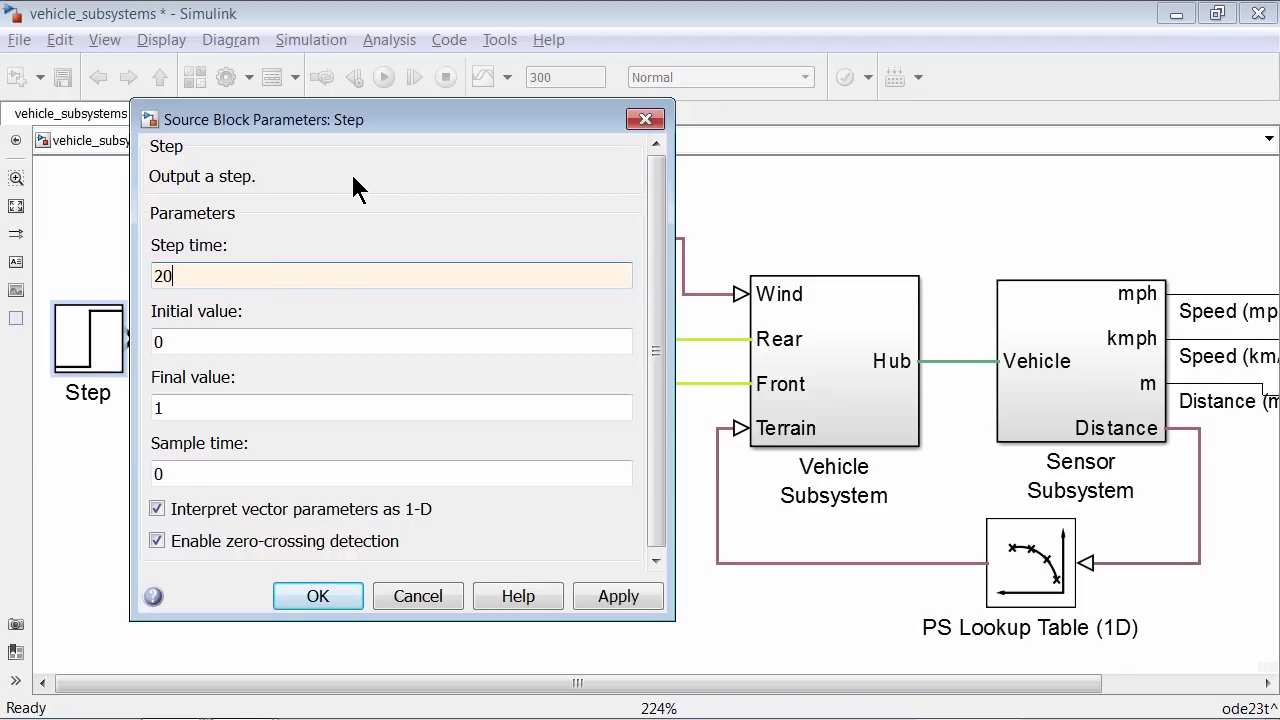
pyautogui.press('Tab')
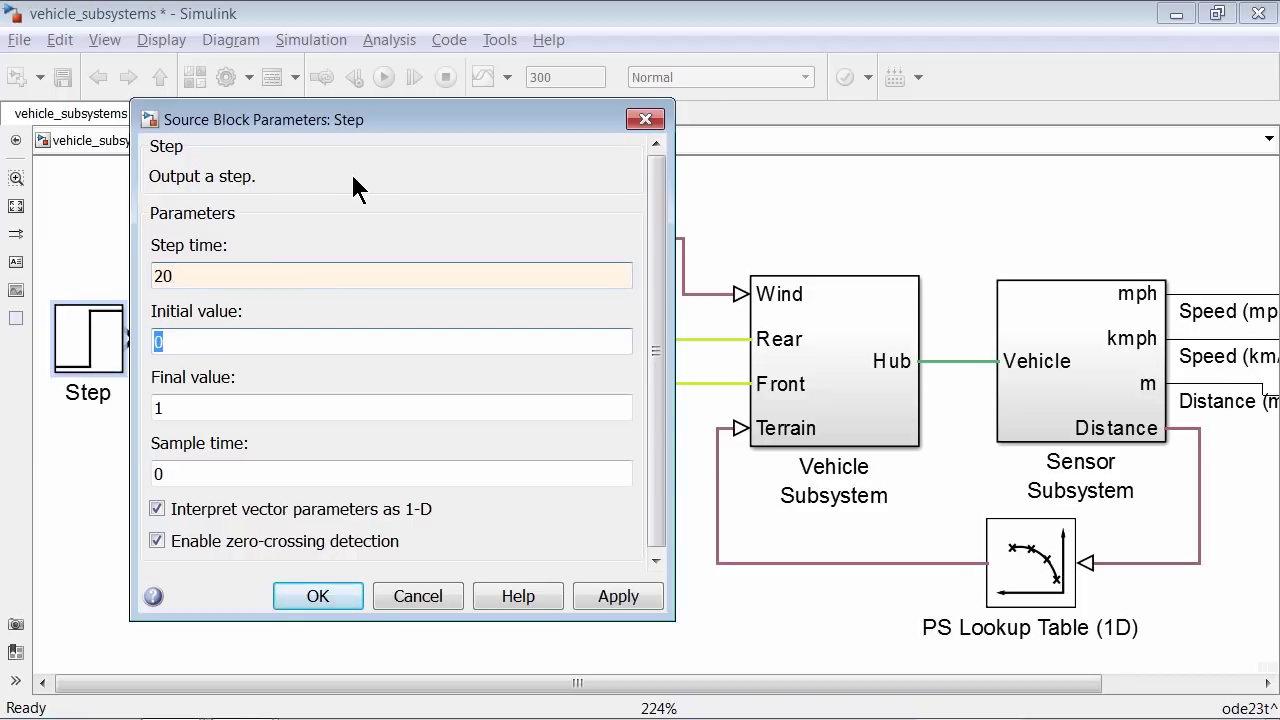
pyautogui.press('Tab')
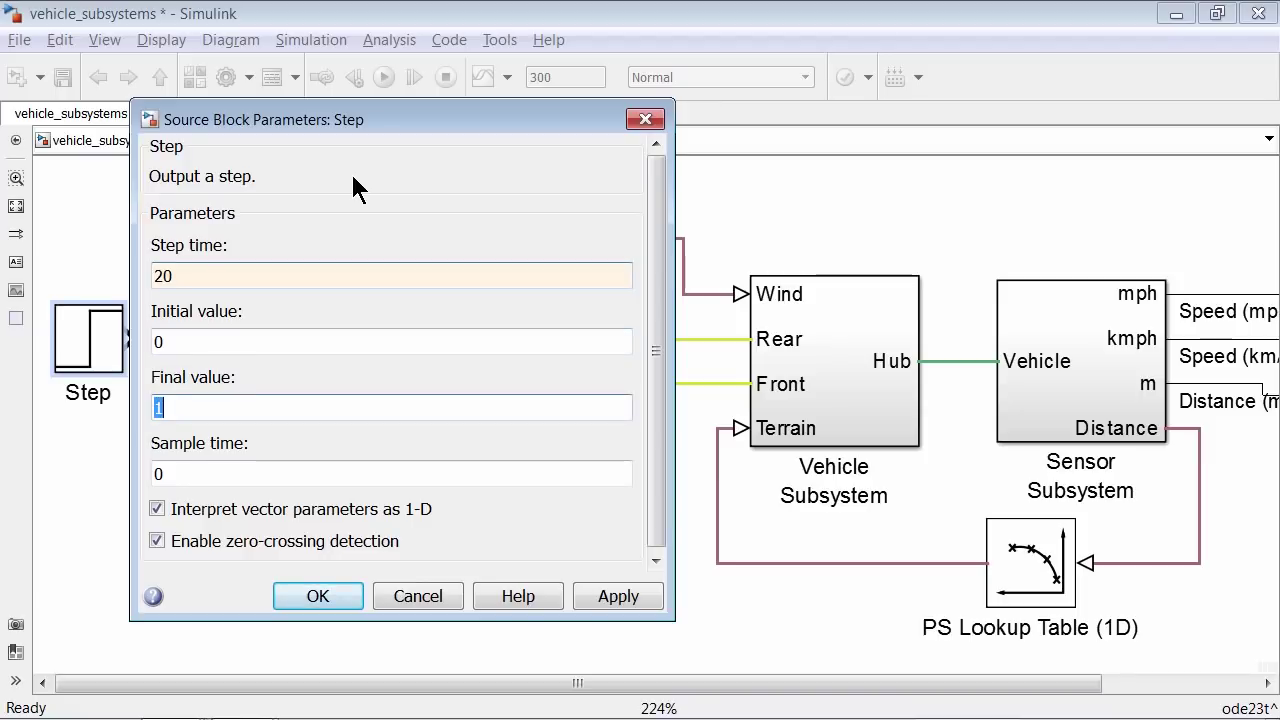
pyautogui.write('100')
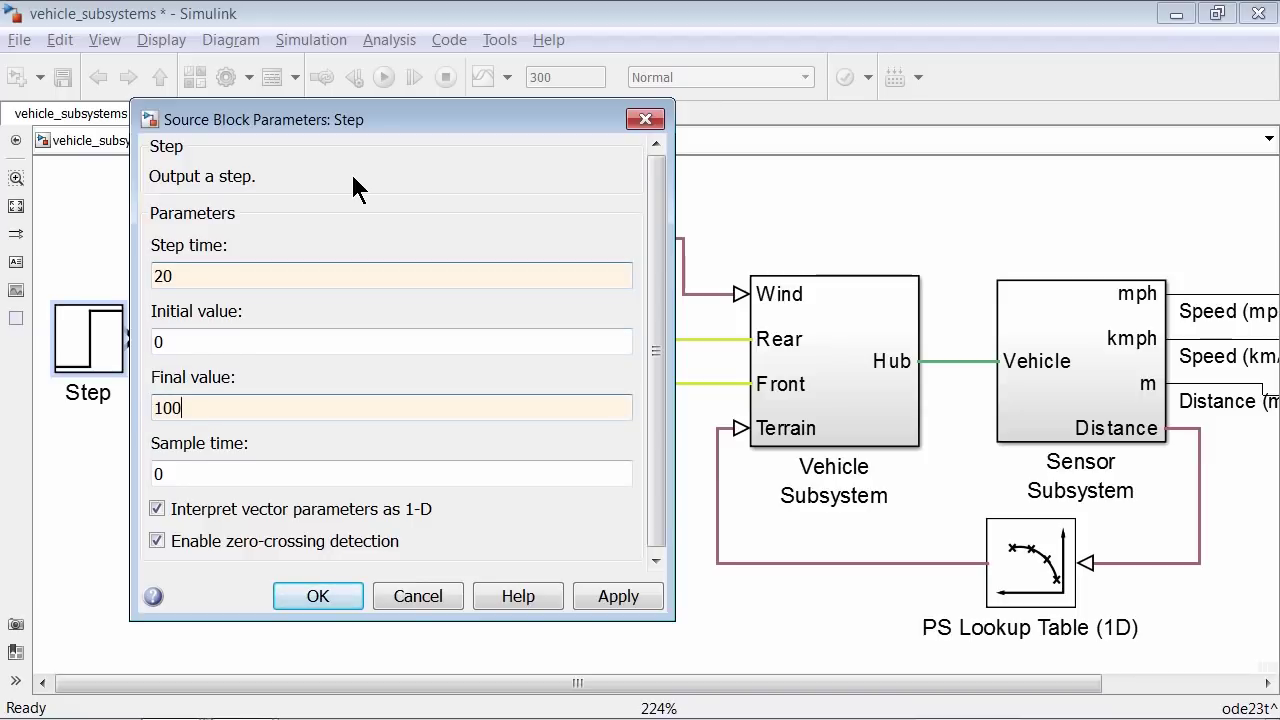
pyautogui.click(304, 598)
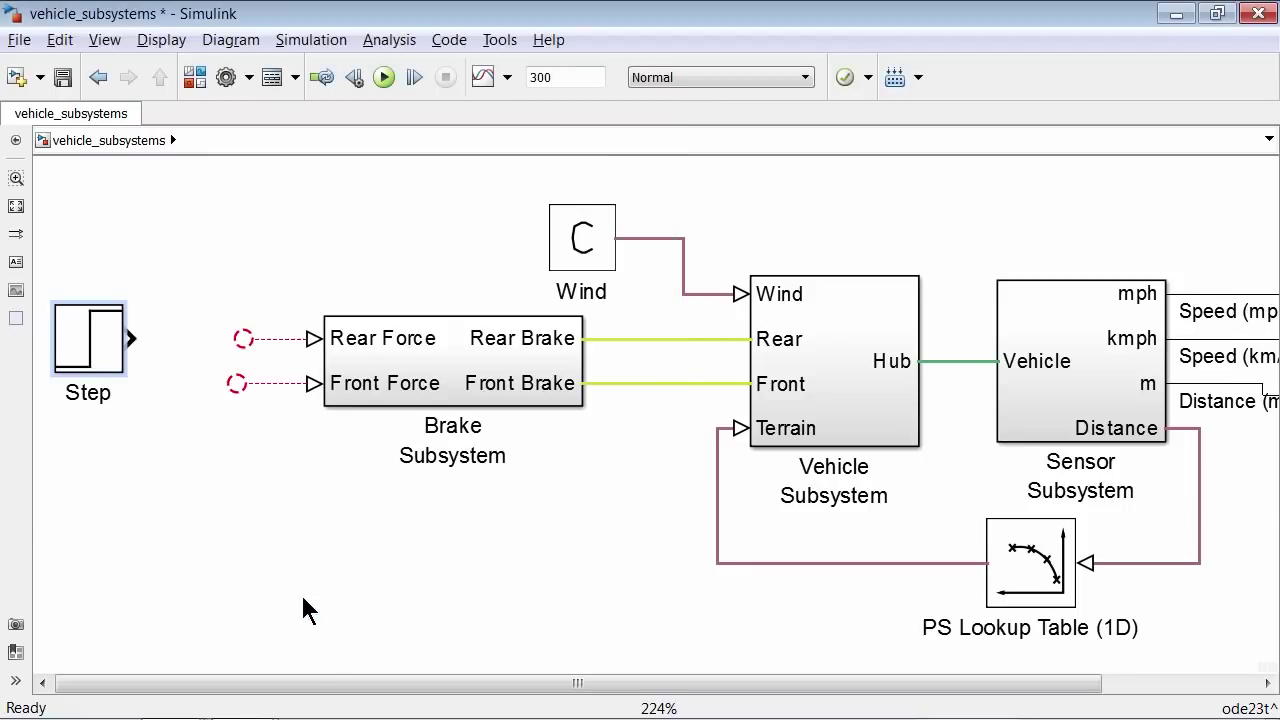
pyautogui.click(124, 549)
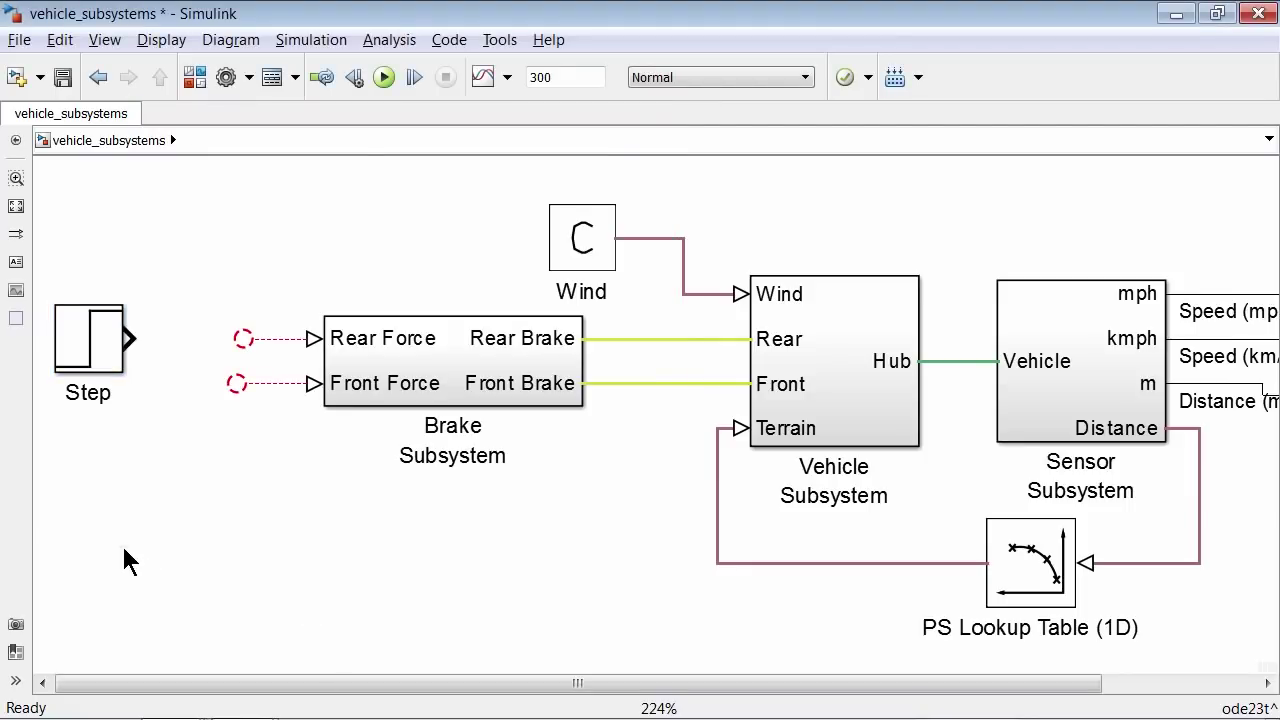
# Step: Add the %<After> and %<Time> property tokens to the Step block's annotation
pyautogui.click(100, 350)
pyautogui.rightClick(106, 366)
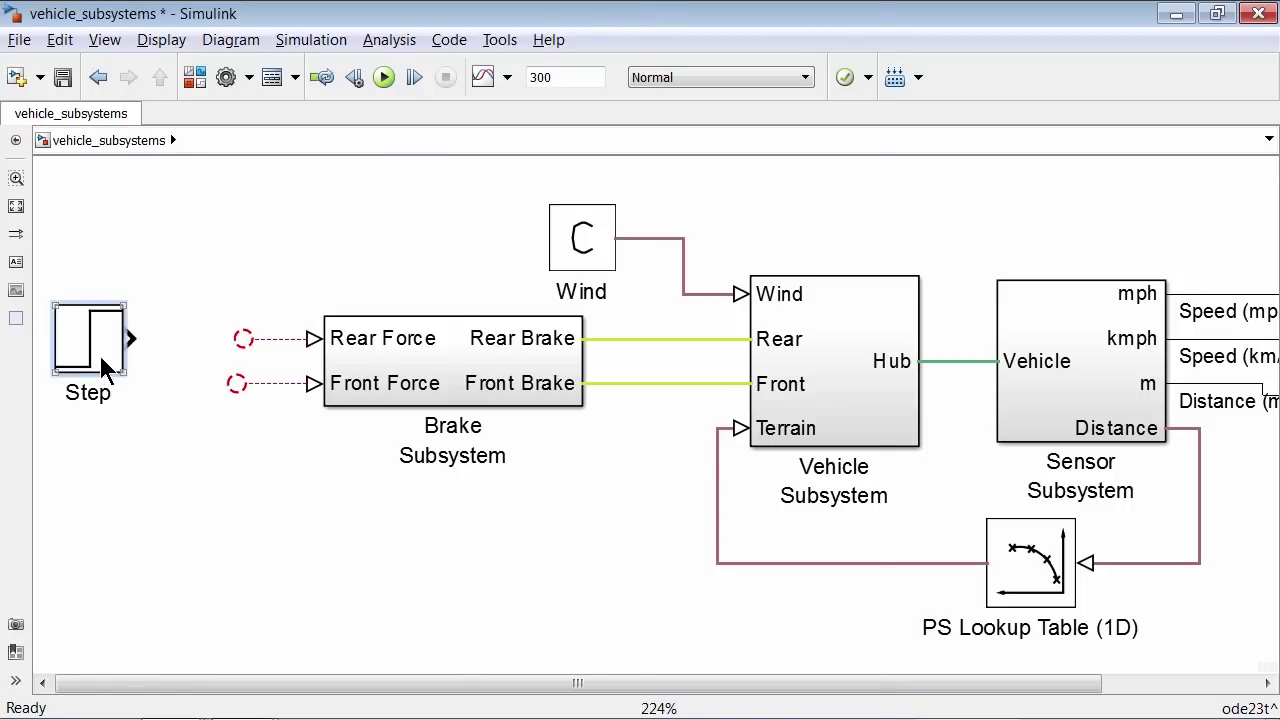
pyautogui.click(569, 40)
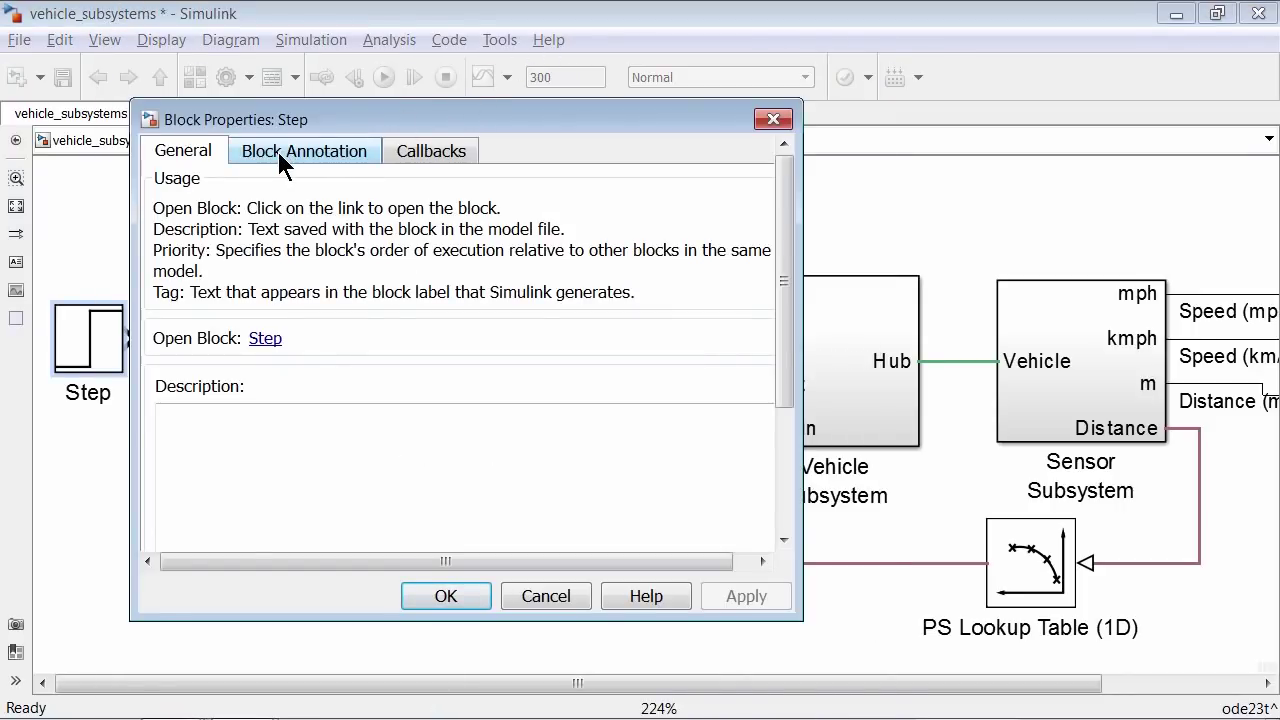
pyautogui.click(279, 160)
pyautogui.moveTo(390, 122); pyautogui.dragTo(377, 41)
pyautogui.moveTo(788, 538)
pyautogui.mouseDown()
pyautogui.moveTo(828, 608)
pyautogui.moveTo(940, 692)
pyautogui.mouseUp()
pyautogui.click(200, 290)
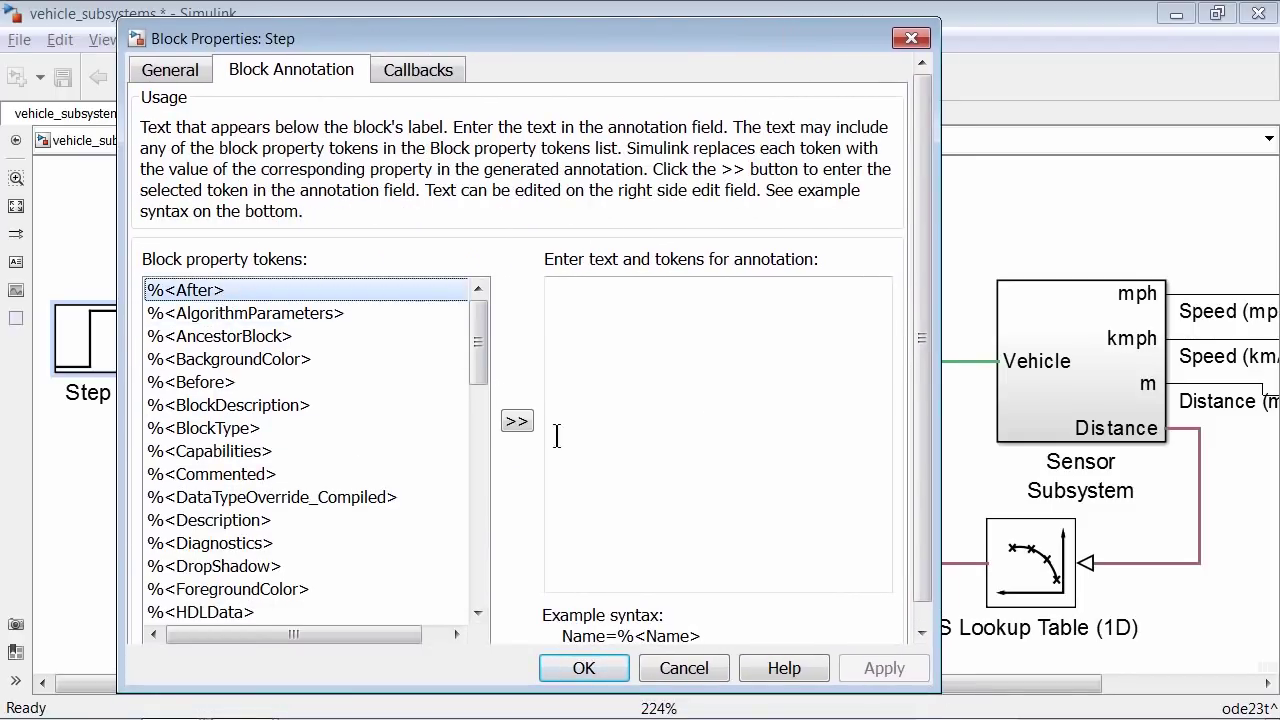
pyautogui.click(517, 424)
pyautogui.moveTo(478, 386); pyautogui.dragTo(481, 600)
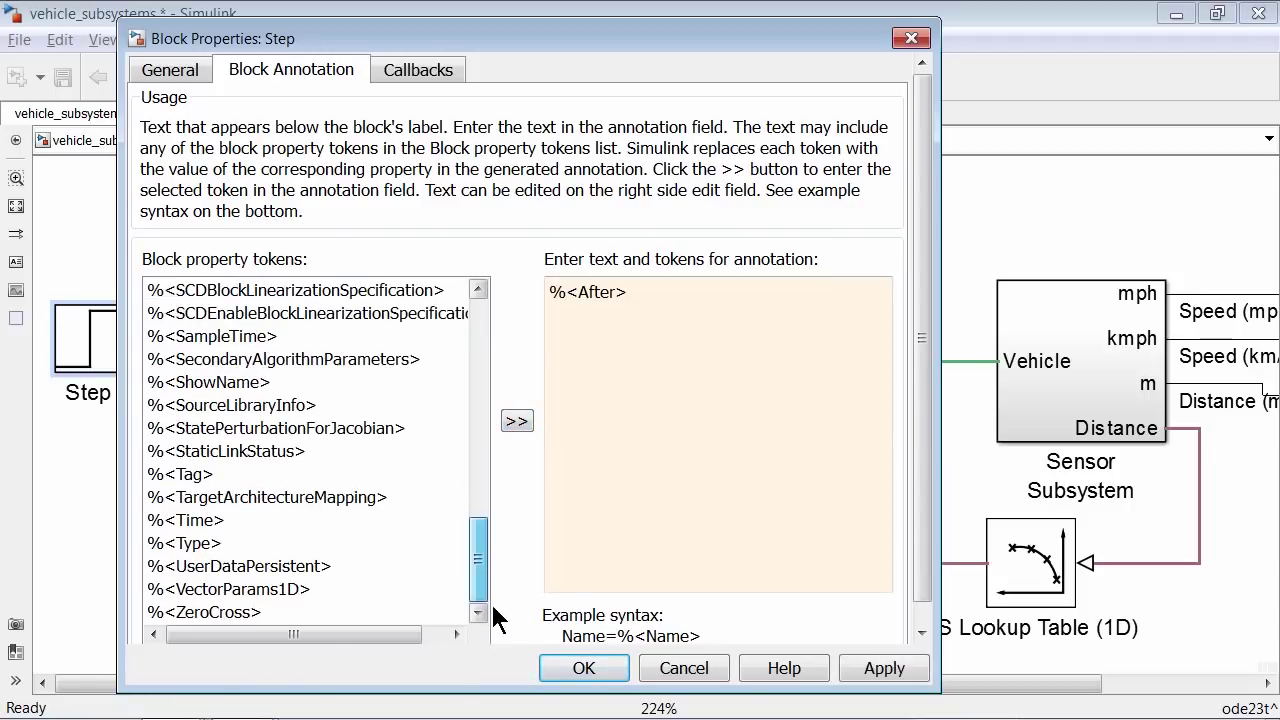
pyautogui.click(262, 520)
pyautogui.click(517, 421)
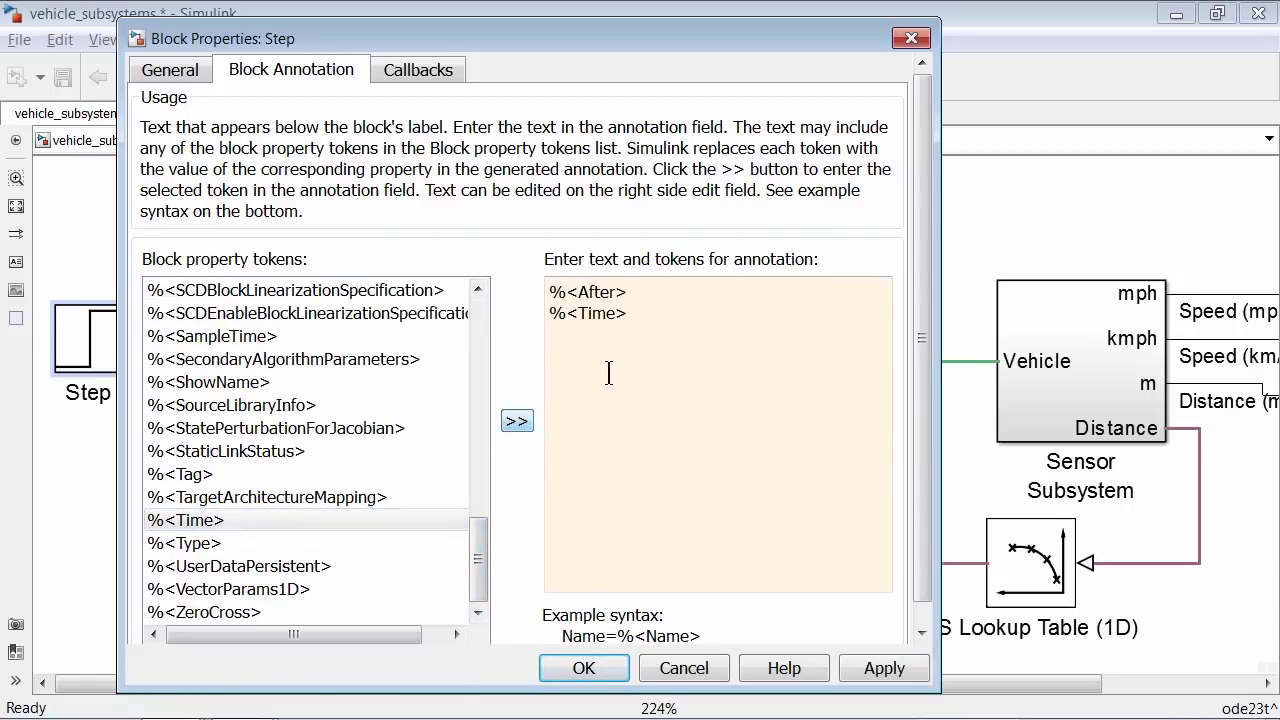
# Step: Edit the annotation into the single line "%<After>N at %<Time>s" and apply it to the block
pyautogui.click(659, 294)
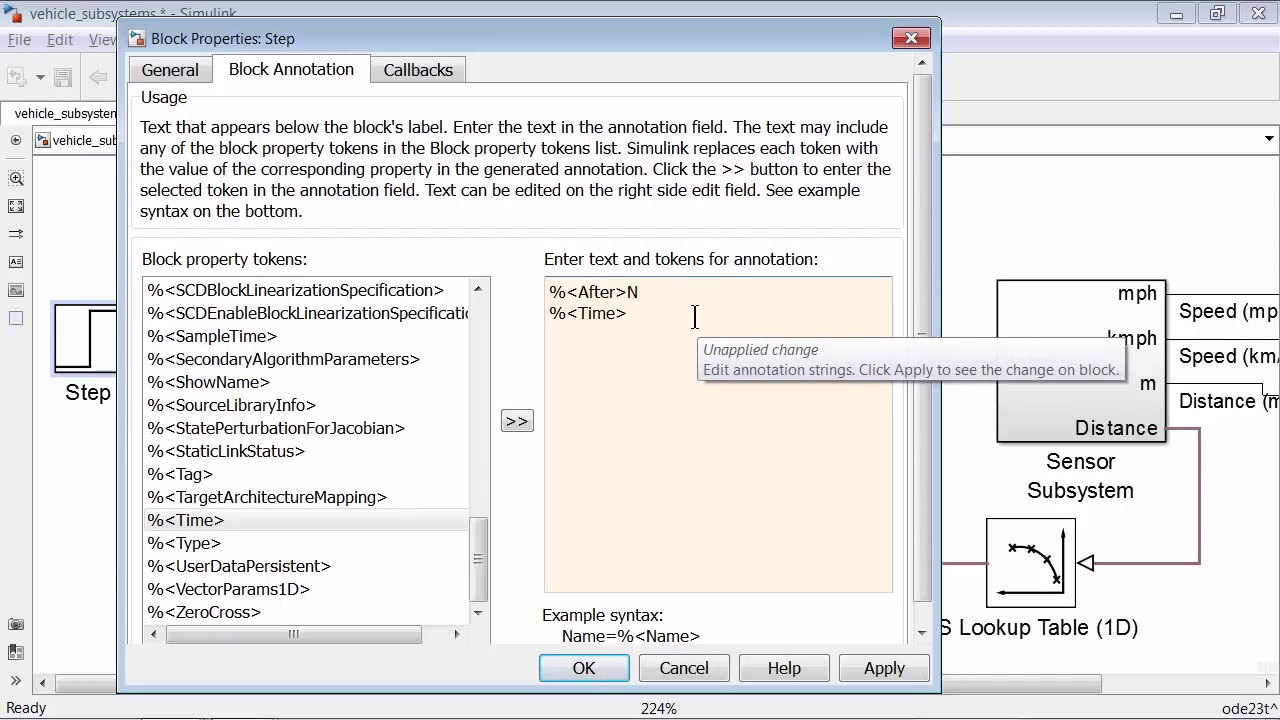
pyautogui.write('N at')
pyautogui.press('Delete')
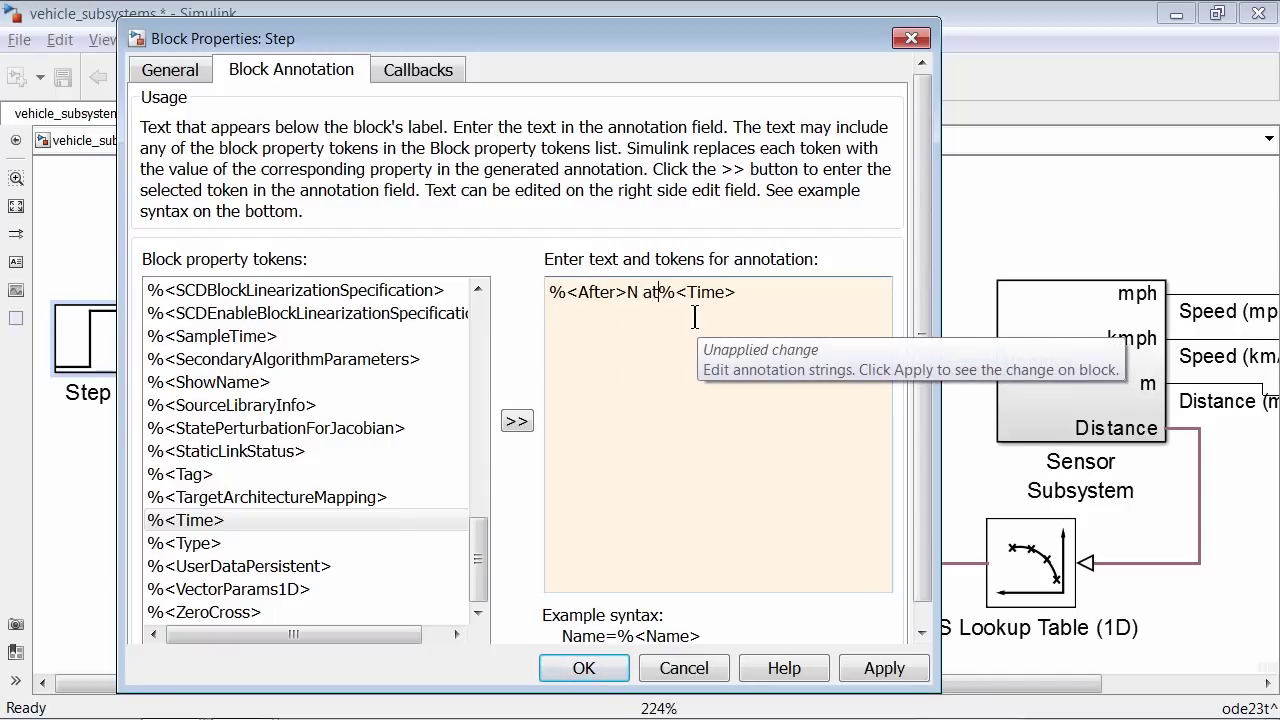
pyautogui.press('End')
pyautogui.write('s')
pyautogui.click(584, 668)
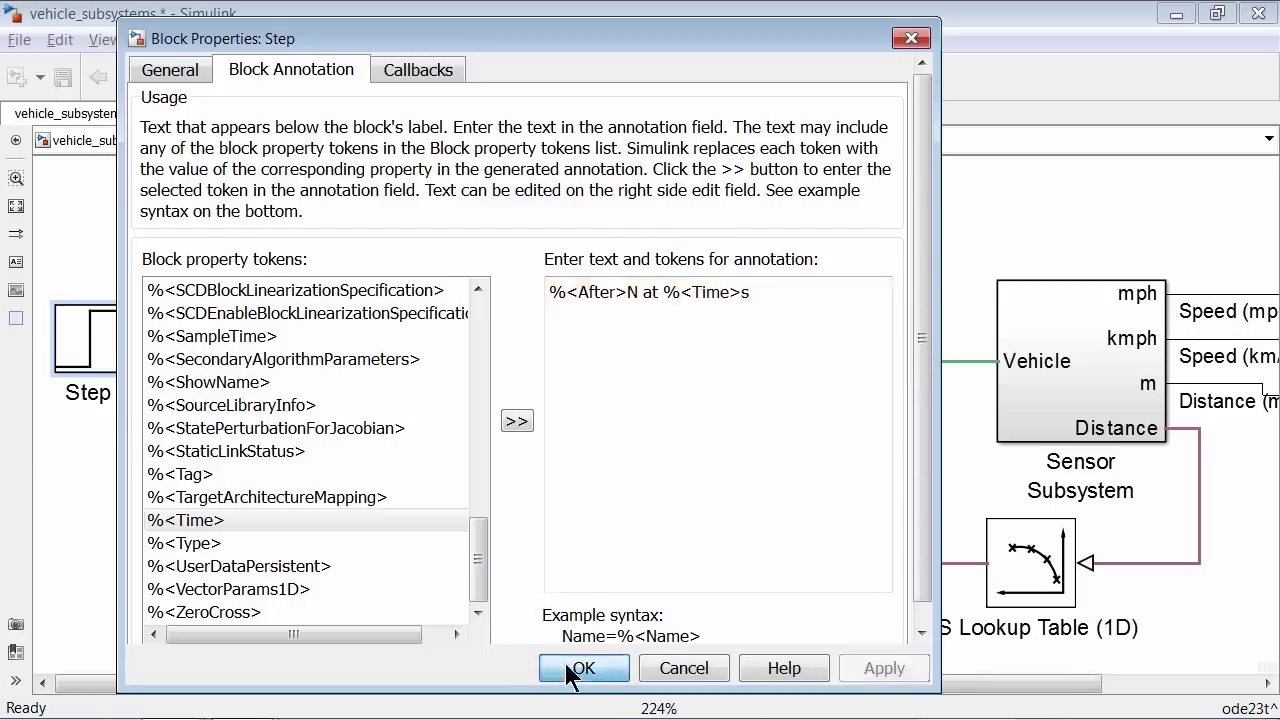
# Step: Raise the Step block, place a copy below it, and give the copy step time 25 and final value 200
pyautogui.moveTo(92, 352); pyautogui.dragTo(114, 295)
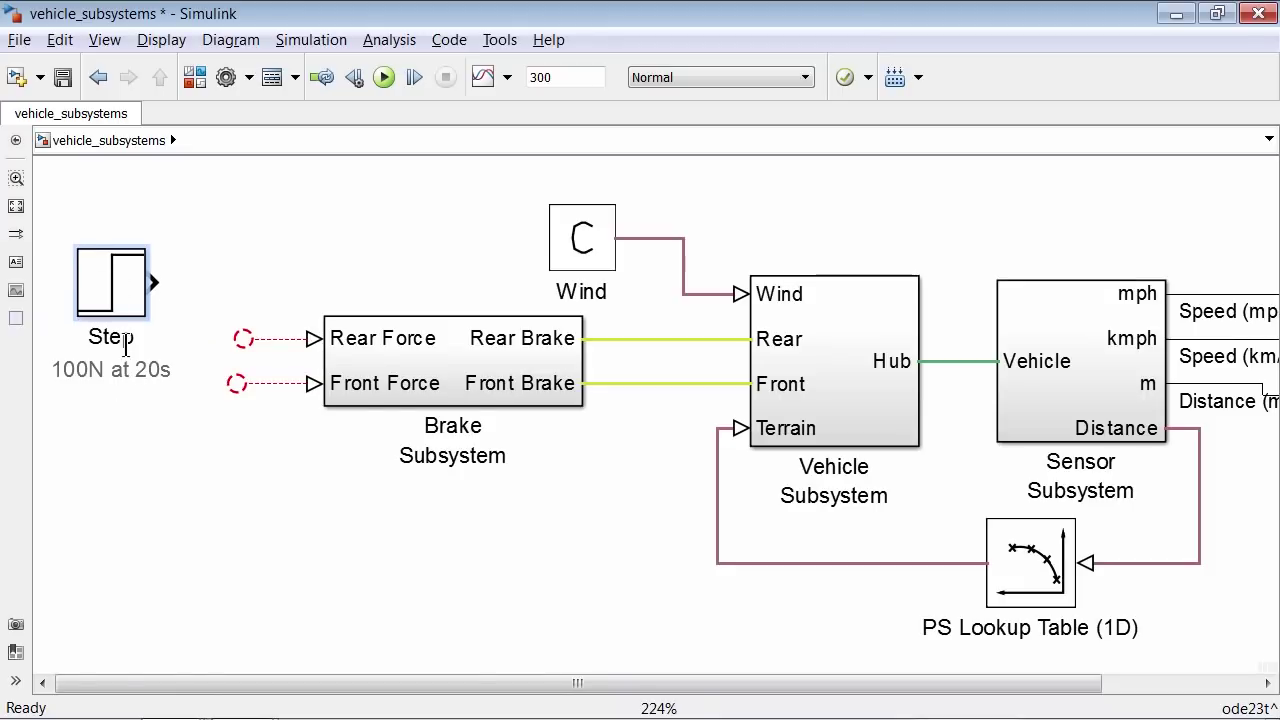
pyautogui.moveTo(103, 280); pyautogui.dragTo(88, 462)
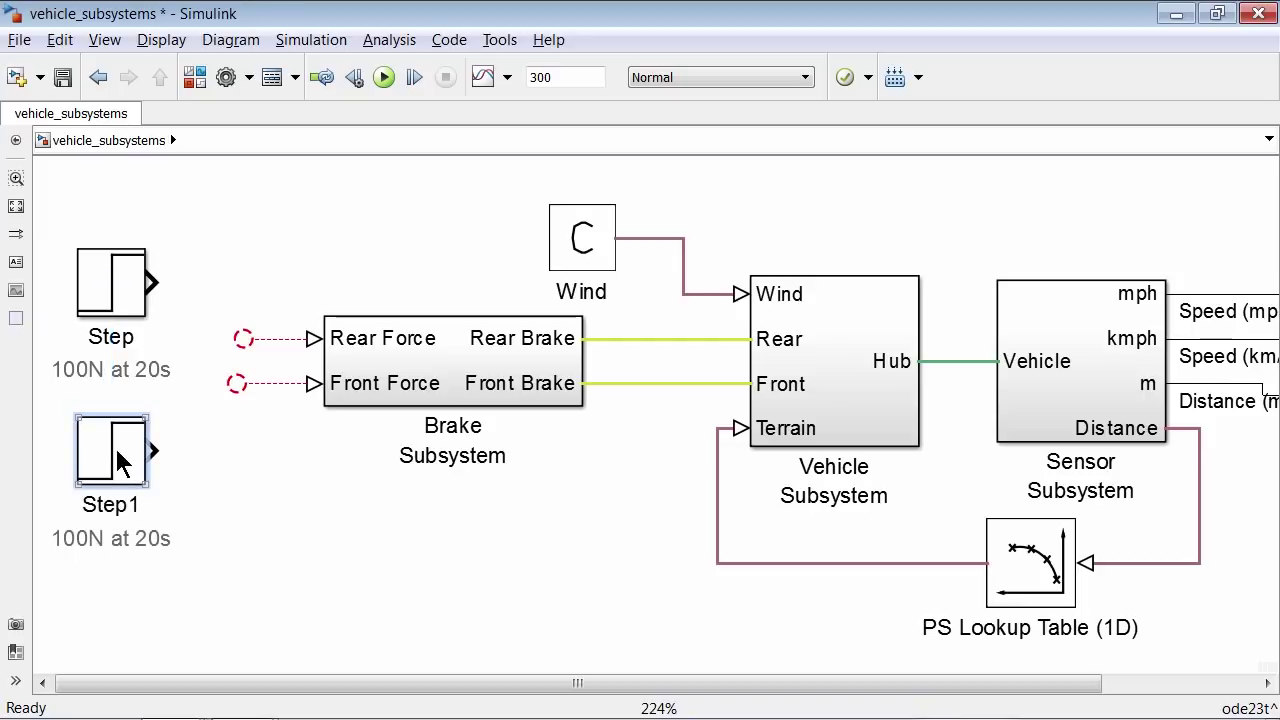
pyautogui.doubleClick(117, 452)
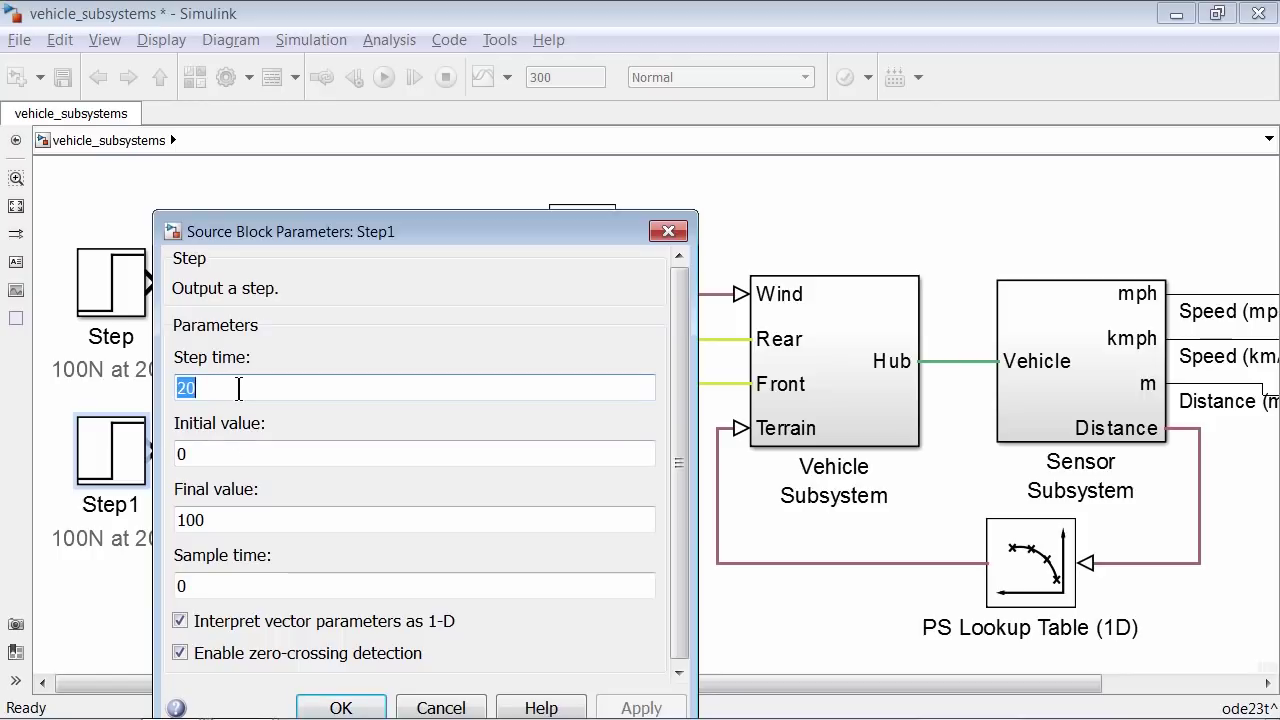
pyautogui.write('2')
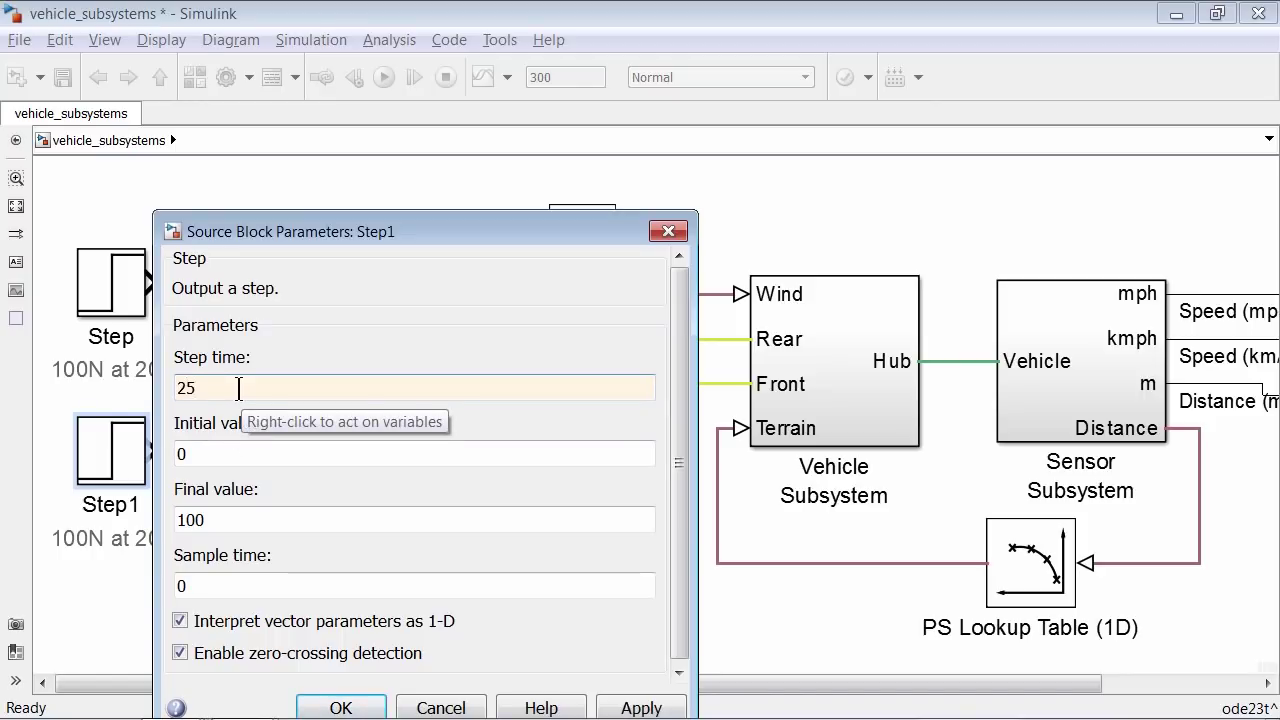
pyautogui.press('Tab')
pyautogui.press('Tab')
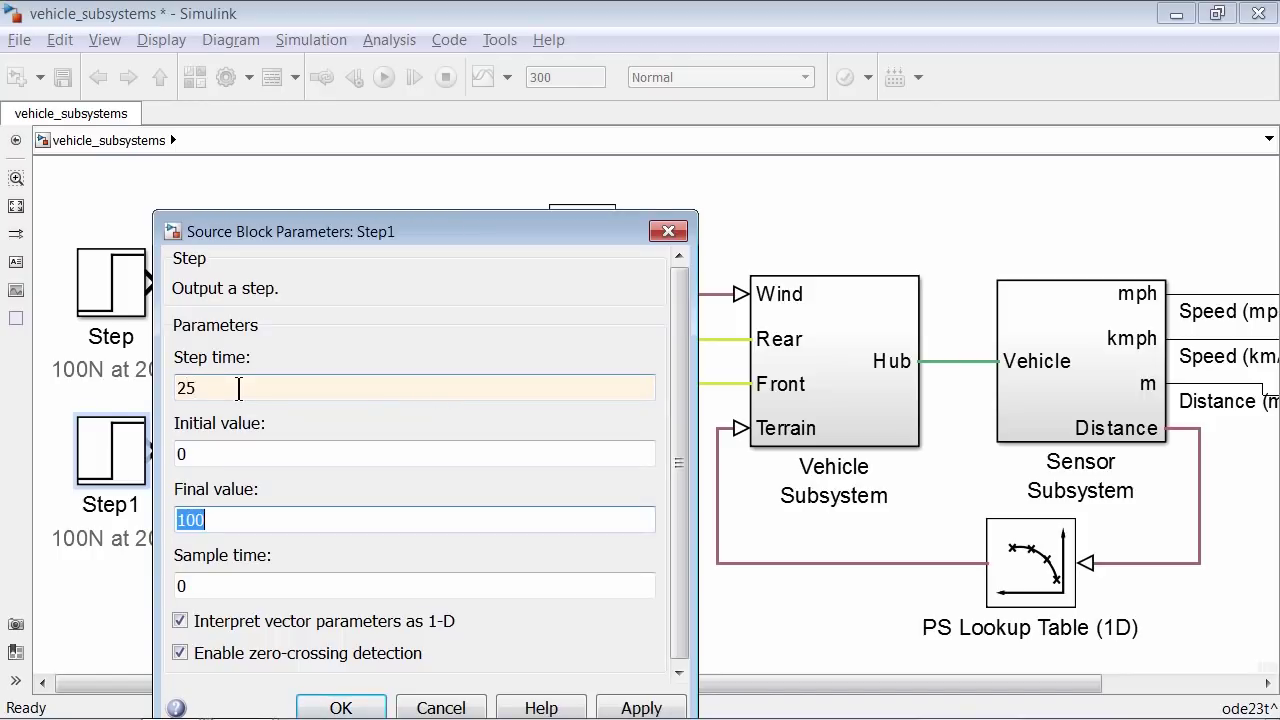
pyautogui.write('2')
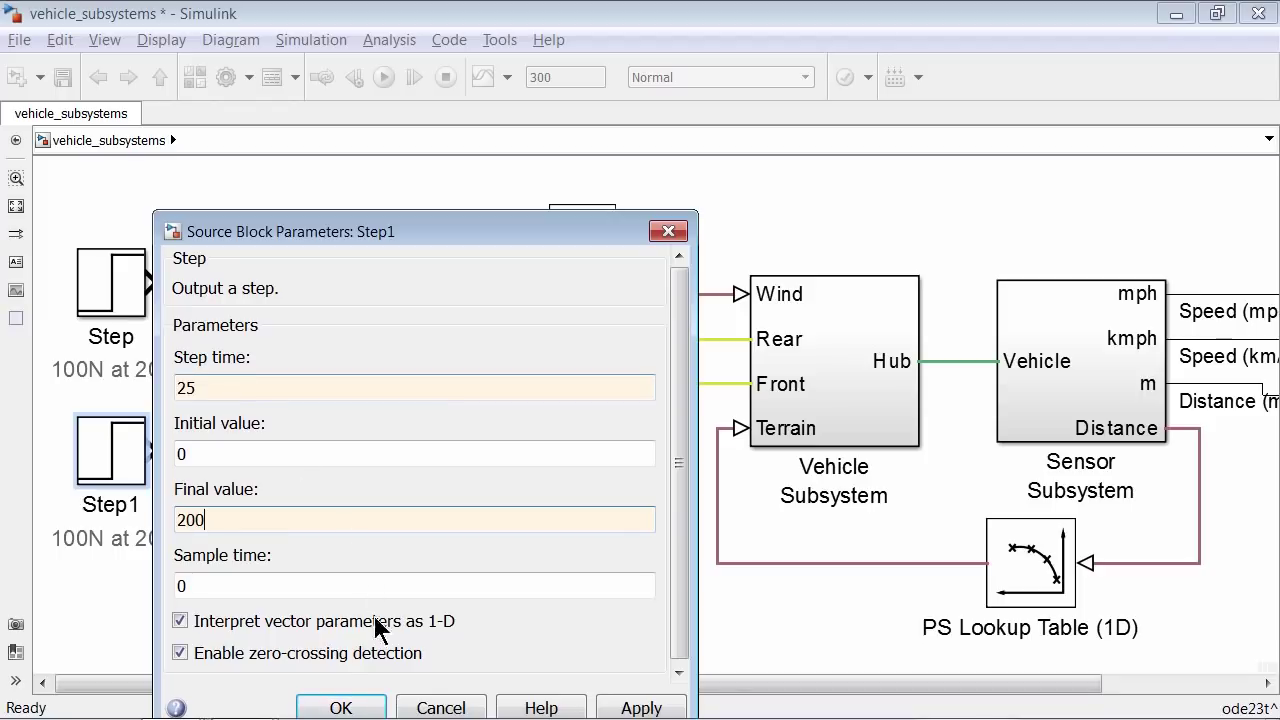
pyautogui.click(340, 707)
pyautogui.click(275, 588)
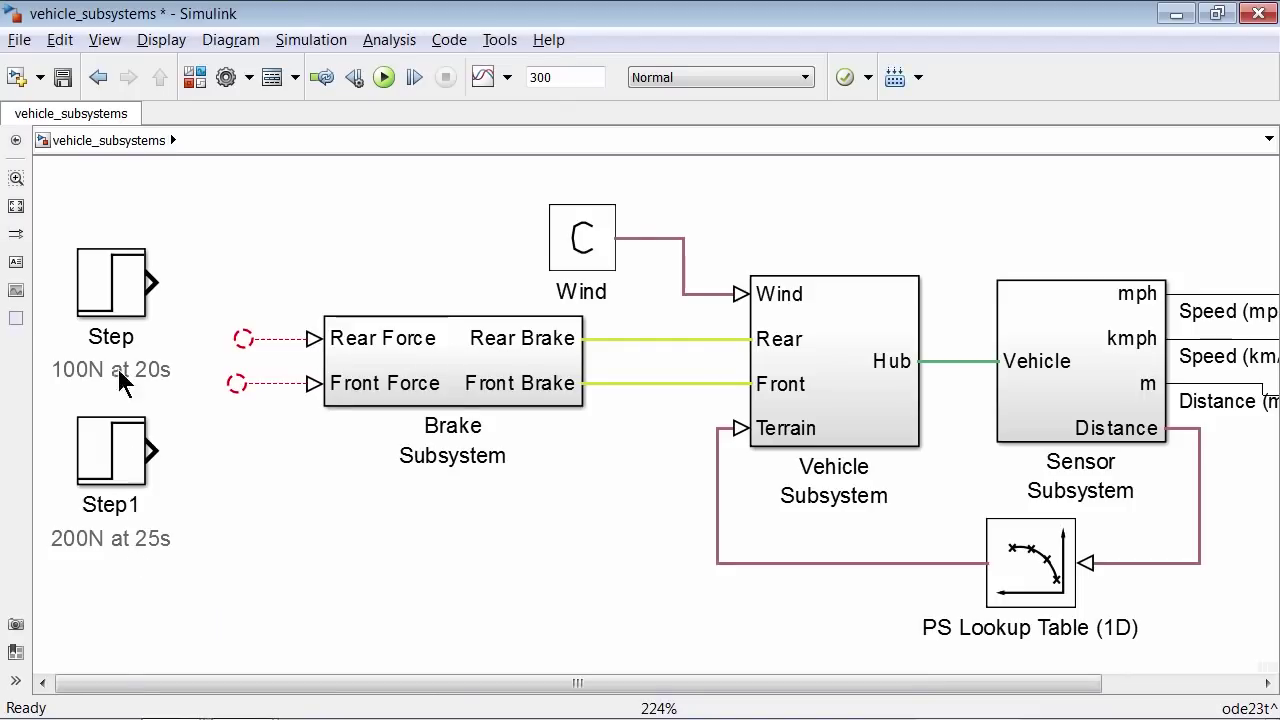
# Step: Move the upper Step block's name and annotation above the block
pyautogui.moveTo(108, 336); pyautogui.dragTo(110, 237)
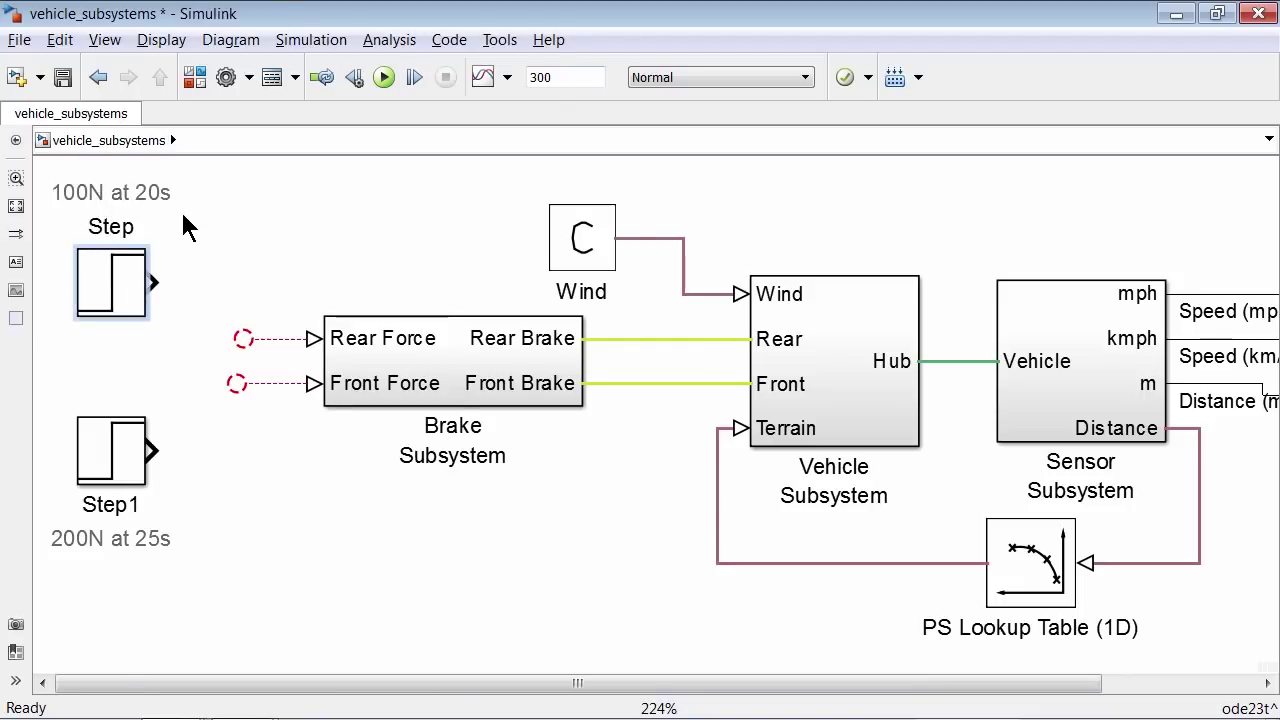
pyautogui.press('space')
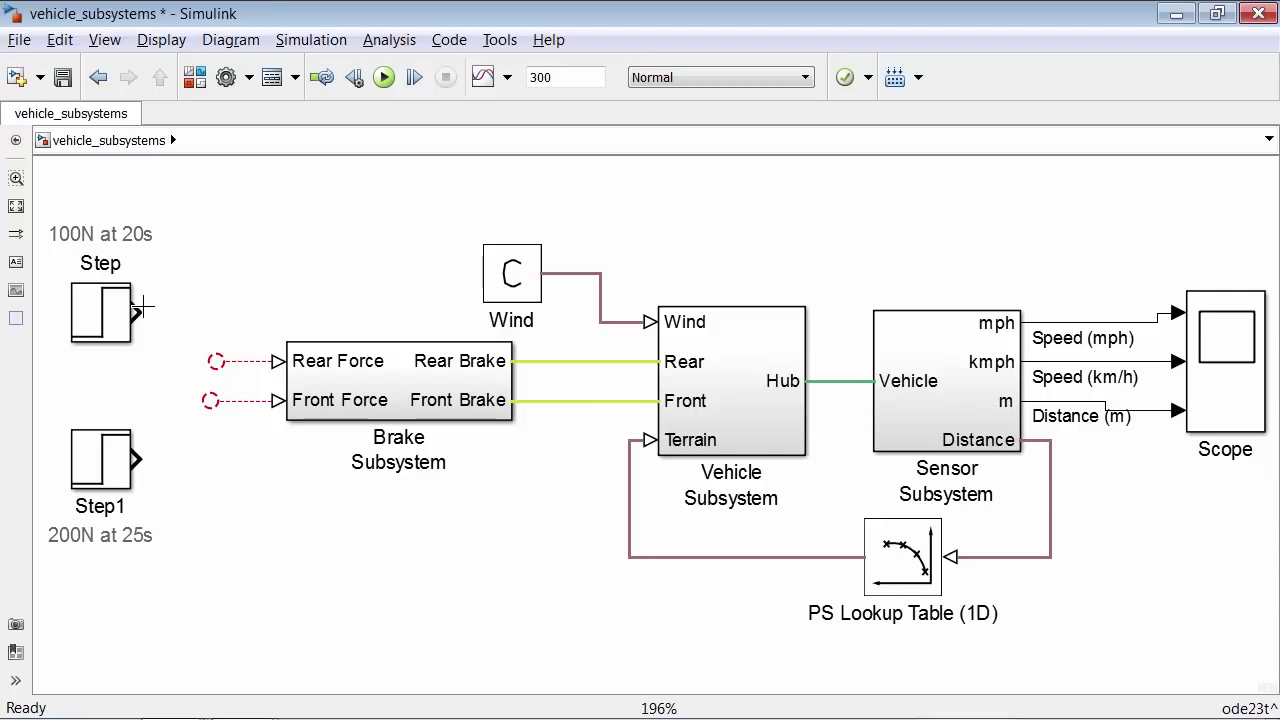
pyautogui.moveTo(140, 313); pyautogui.dragTo(148, 313)
pyautogui.moveTo(140, 459); pyautogui.dragTo(148, 459)
# Step: Add a Simulink-PS Converter from the Simscape Utilities library beside the upper Step block's output
pyautogui.click(192, 79)
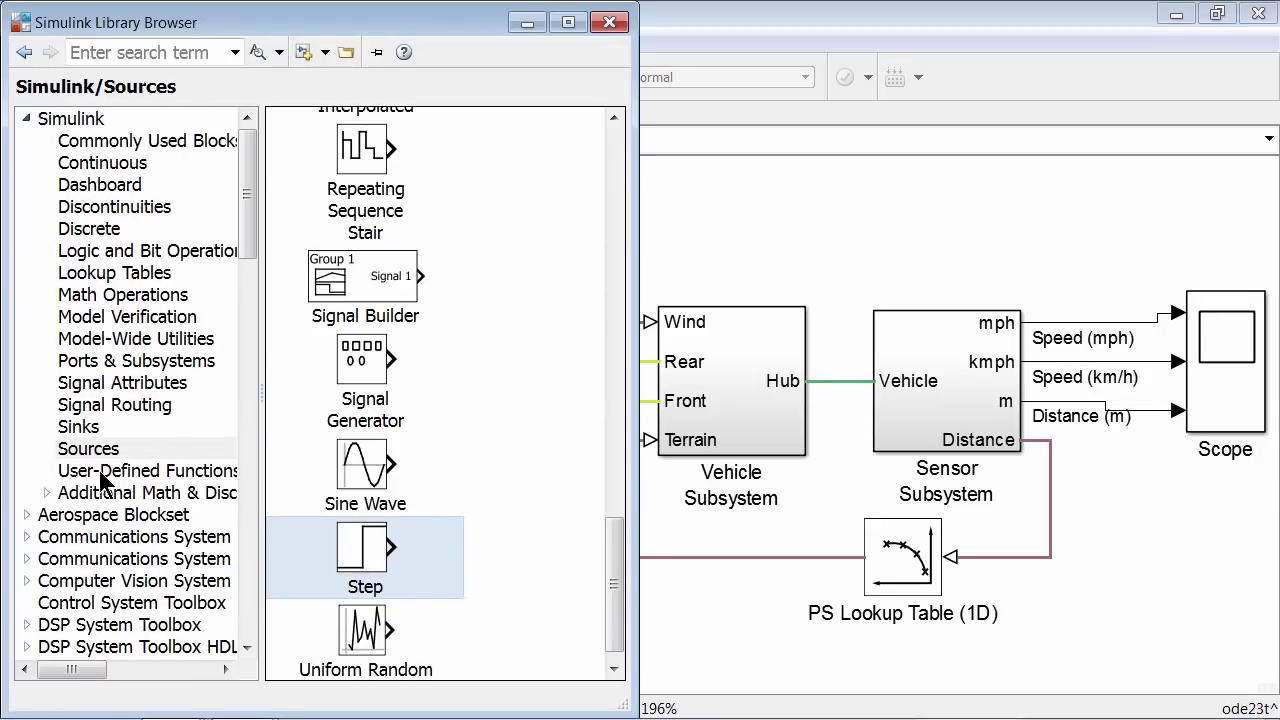
pyautogui.scroll(-14, 105, 437)
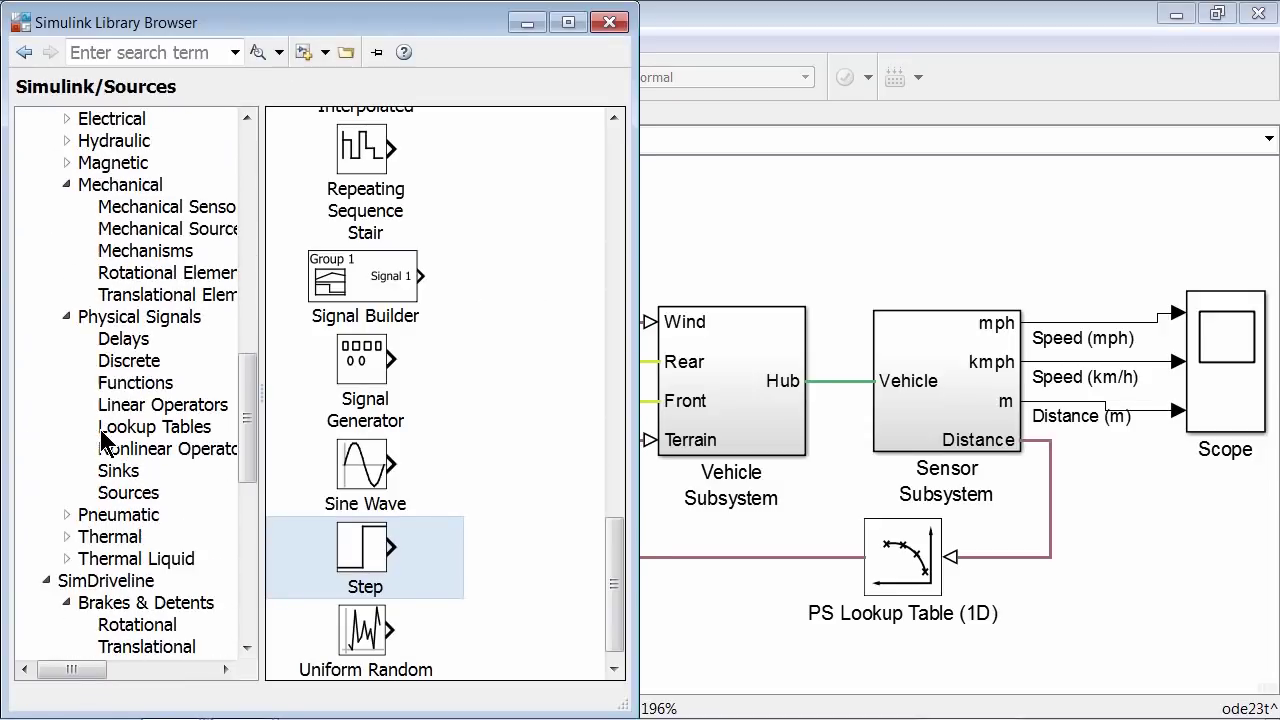
pyautogui.scroll(-6, 105, 437)
pyautogui.click(100, 470)
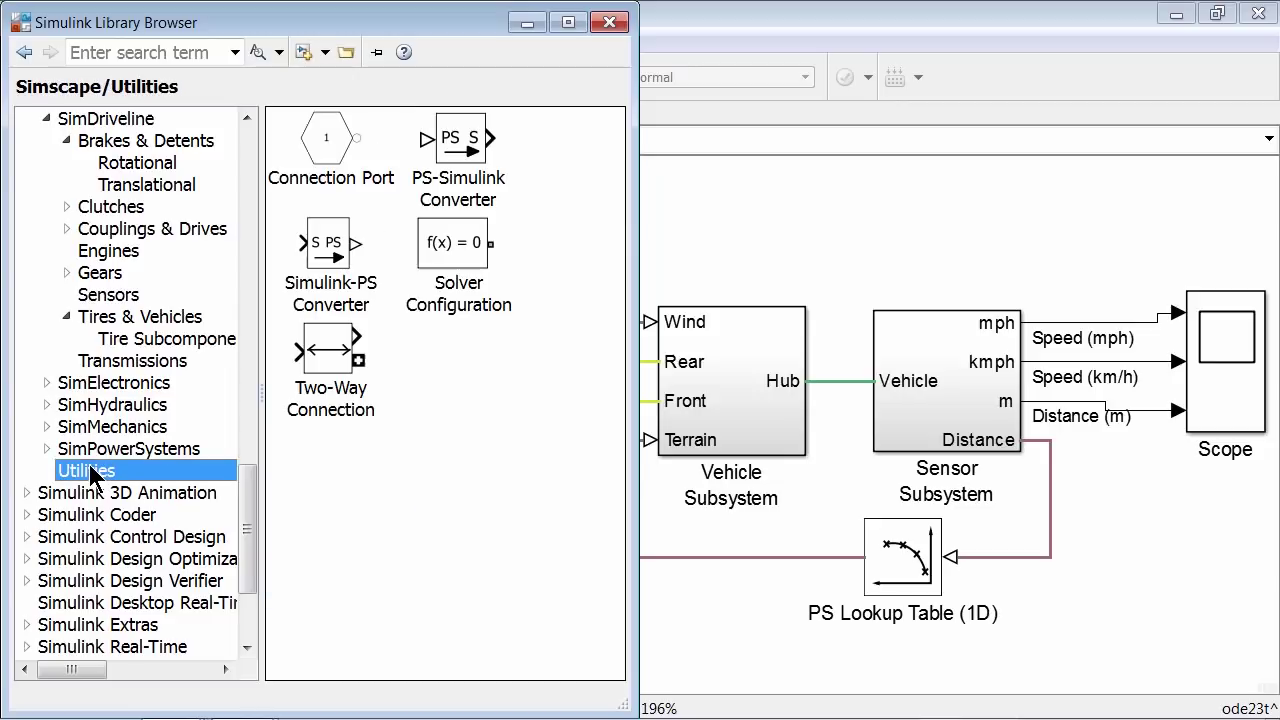
pyautogui.click(334, 252)
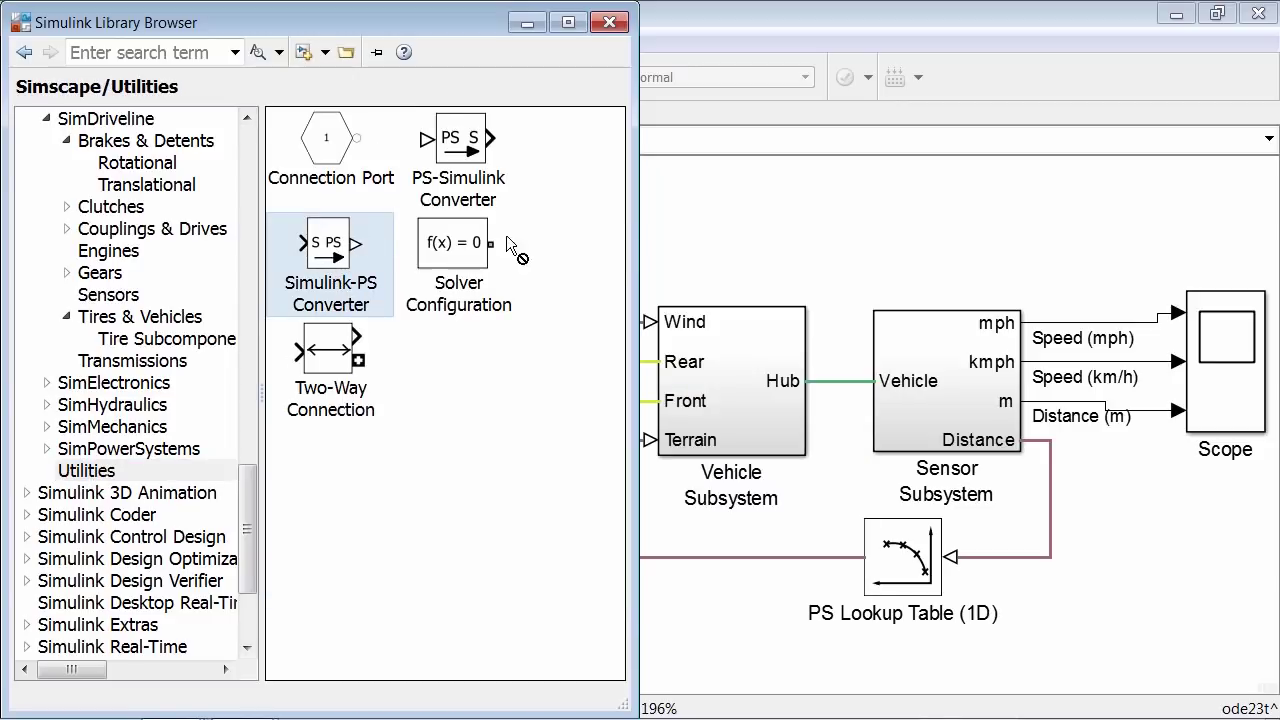
pyautogui.moveTo(506, 235); pyautogui.dragTo(208, 328)
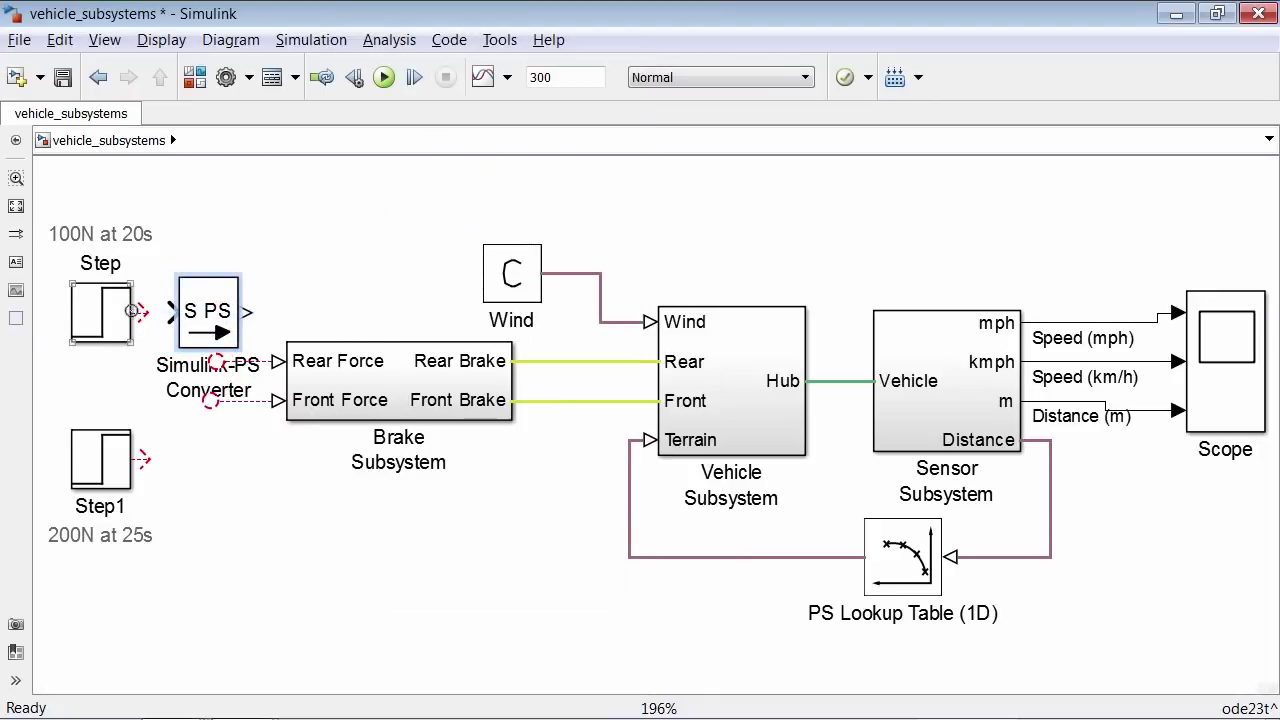
# Step: Wire each Step block through its own Simulink-PS Converter, copying one for Step1, to the Brake Subsystem's Rear Force and Front Force inputs
pyautogui.moveTo(131, 310); pyautogui.dragTo(182, 458)
pyautogui.moveTo(208, 368); pyautogui.dragTo(212, 218)
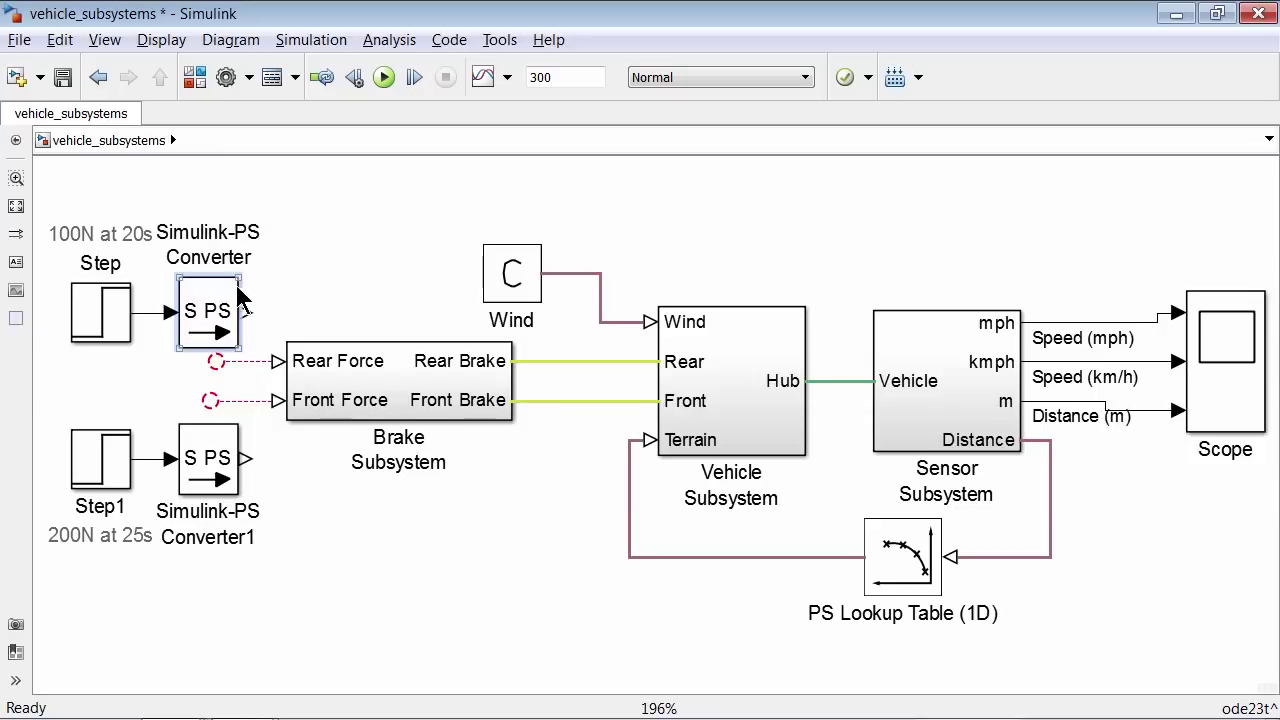
pyautogui.moveTo(245, 318); pyautogui.dragTo(278, 361)
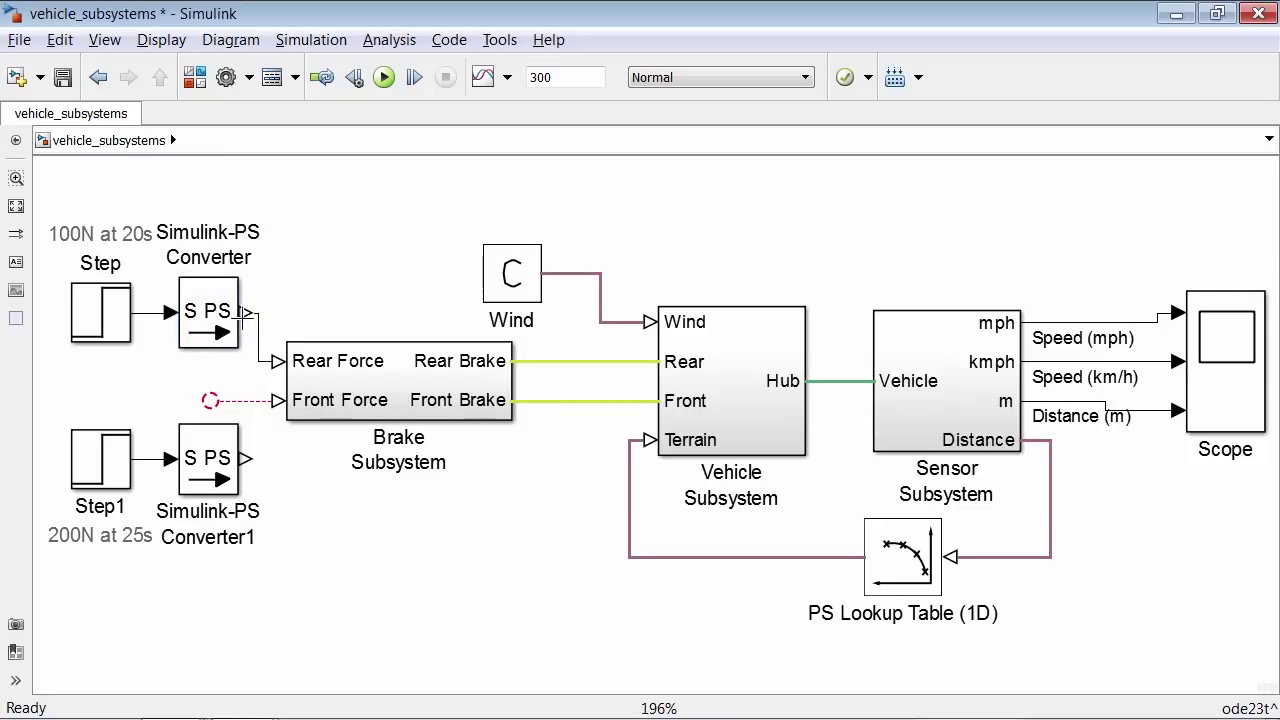
pyautogui.moveTo(213, 402); pyautogui.dragTo(246, 458)
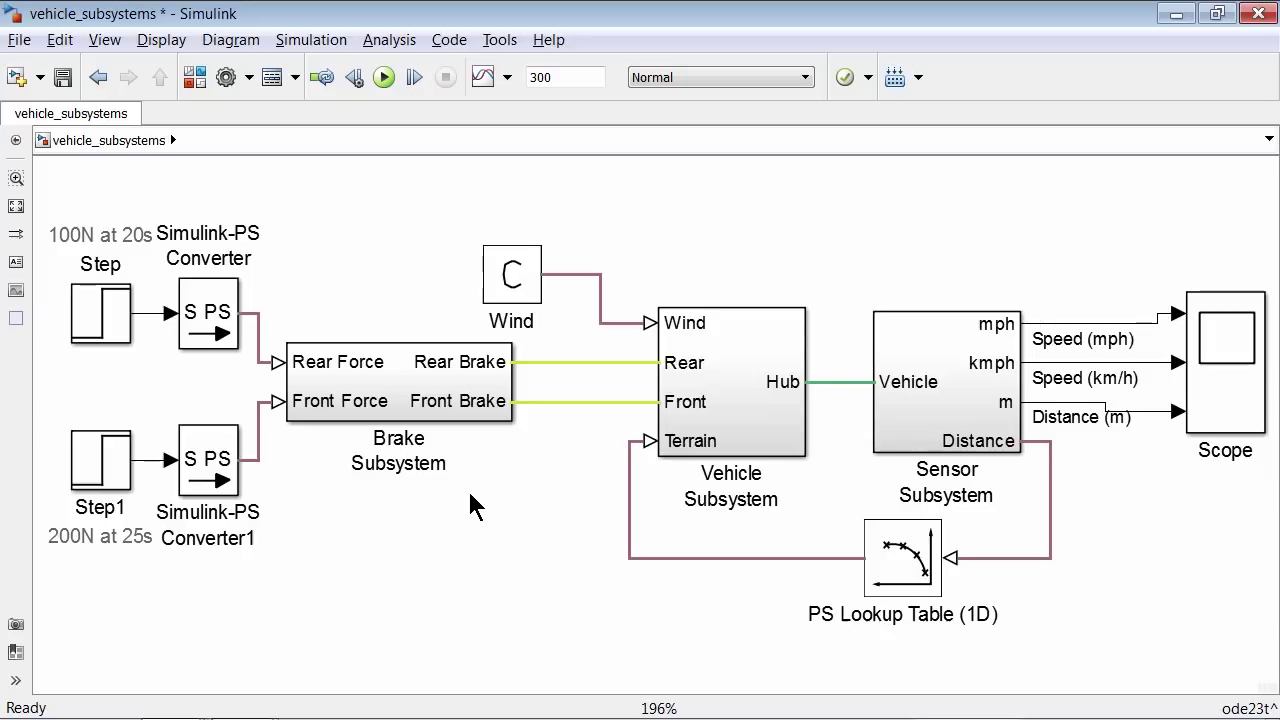
# Step: Set the Wind block's constant to 0
pyautogui.click(519, 276)
pyautogui.doubleClick(519, 276)
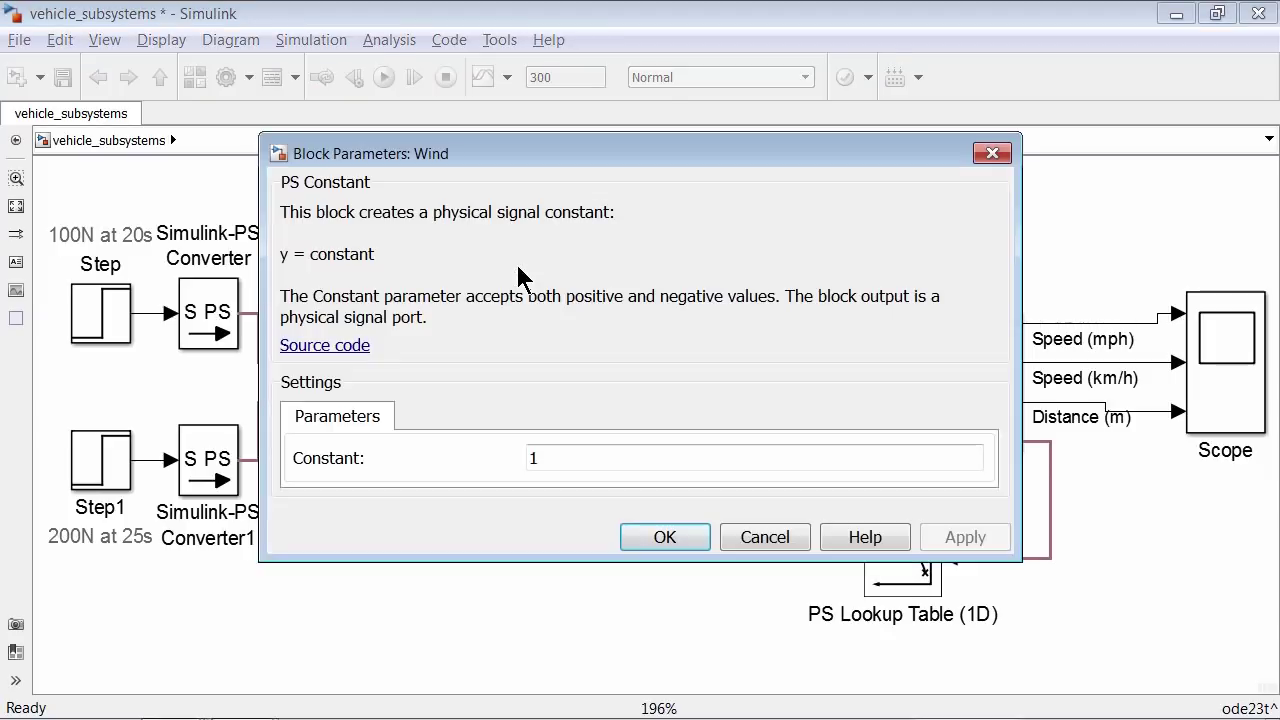
pyautogui.doubleClick(568, 458)
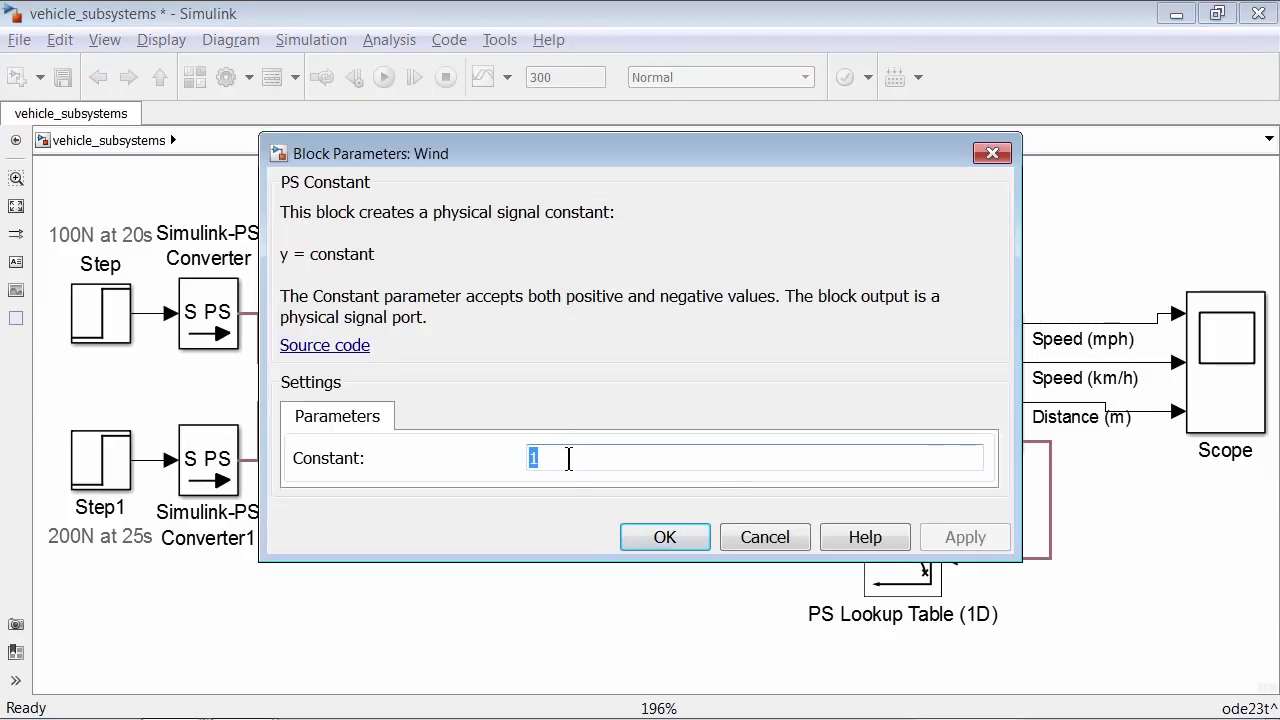
pyautogui.write('0')
pyautogui.click(662, 538)
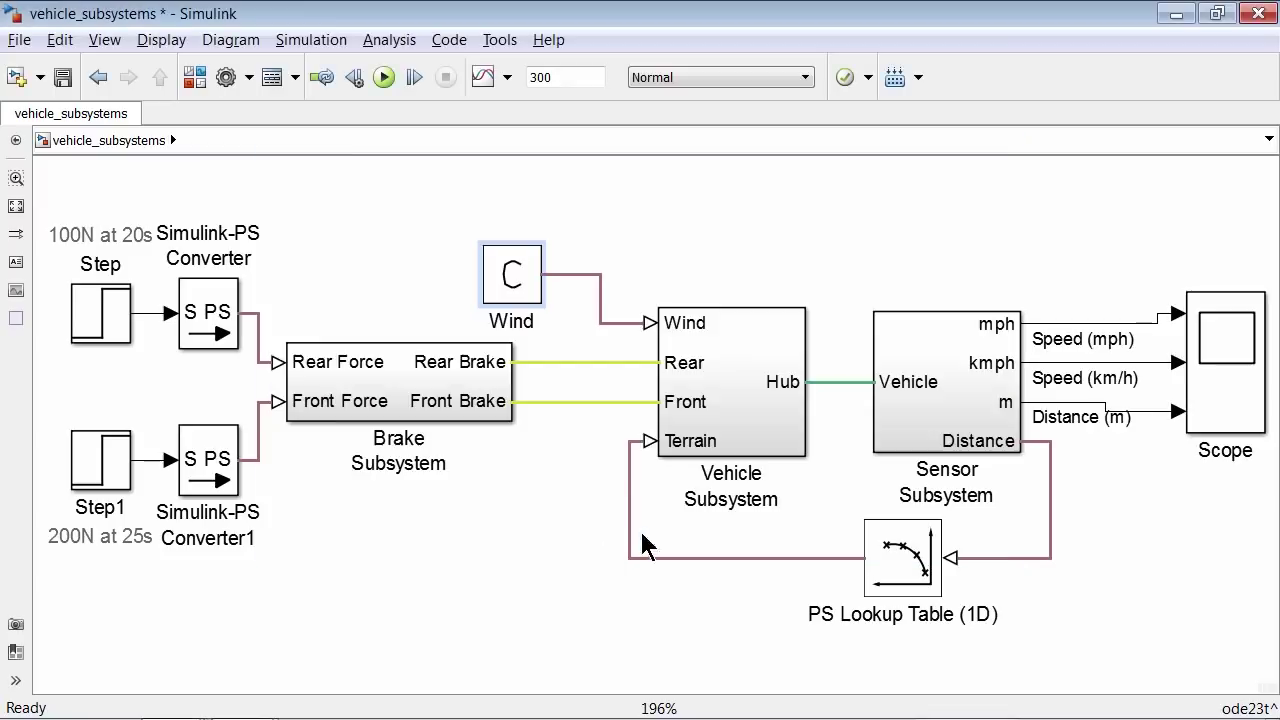
pyautogui.click(543, 574)
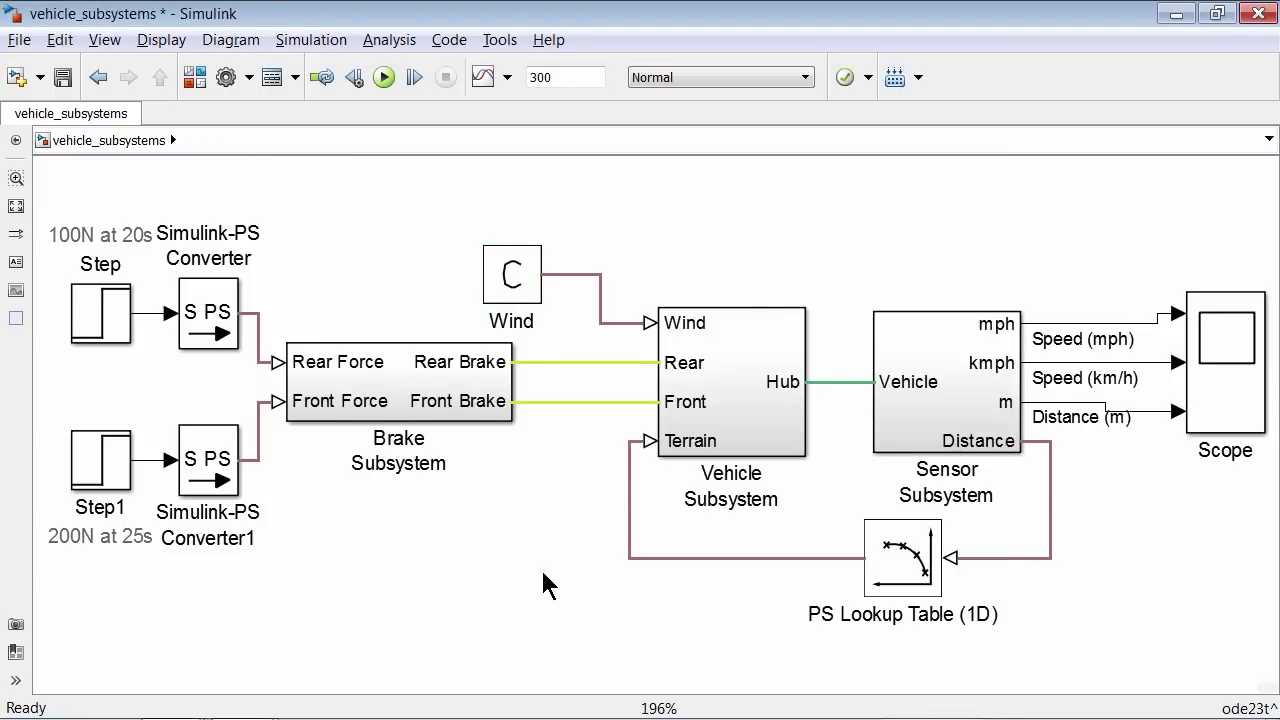
# Step: Run the simulation and autoscale the top-level Scope's speed and distance plots to inspect the braking response
pyautogui.click(385, 78)
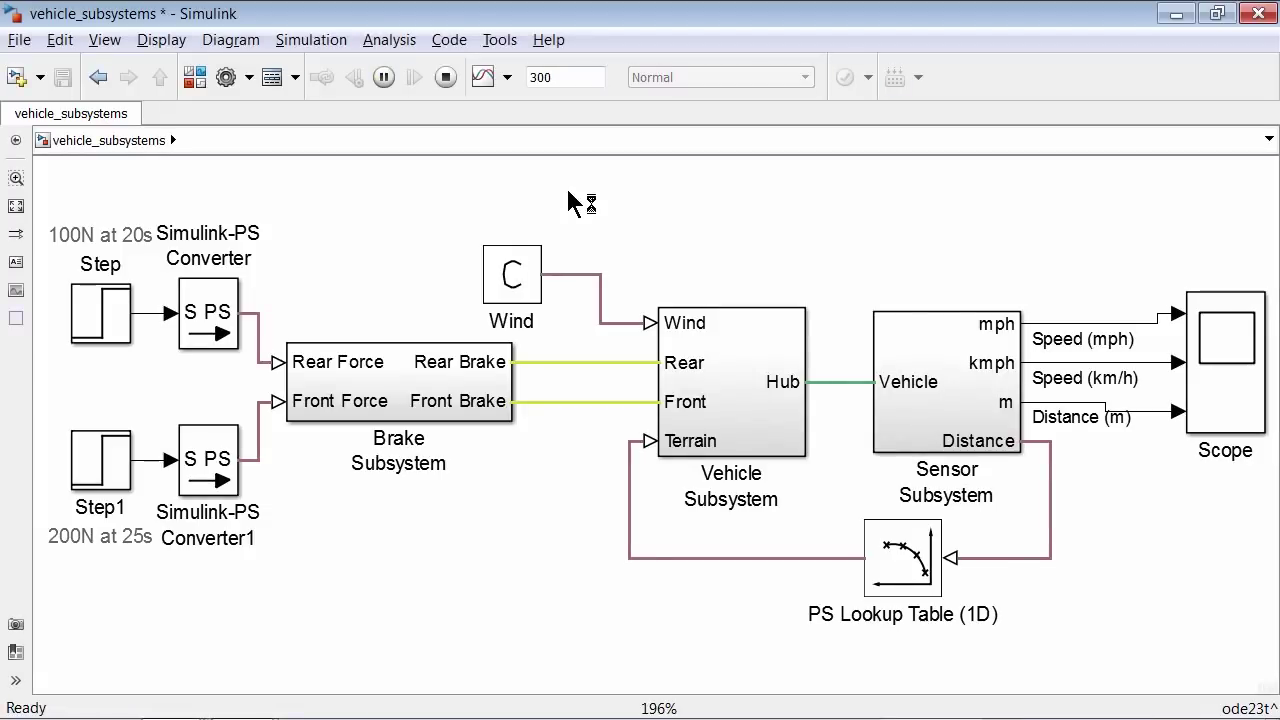
pyautogui.doubleClick(1240, 365)
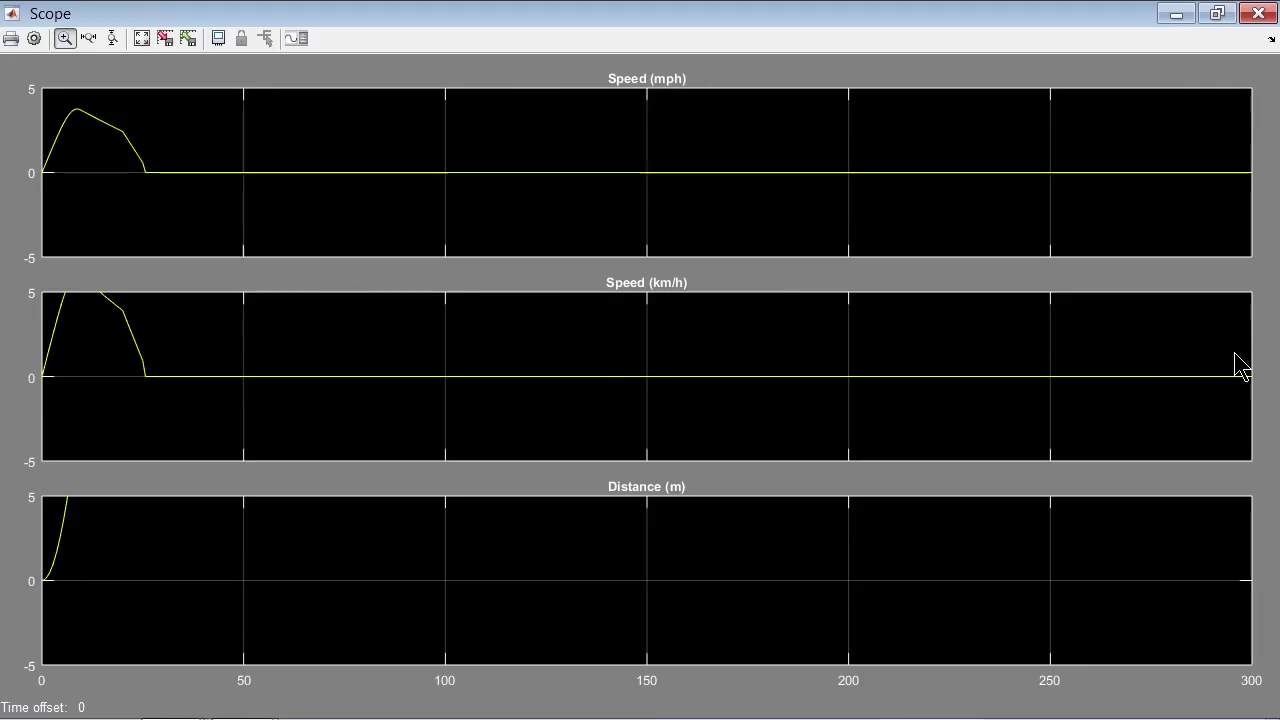
pyautogui.click(141, 40)
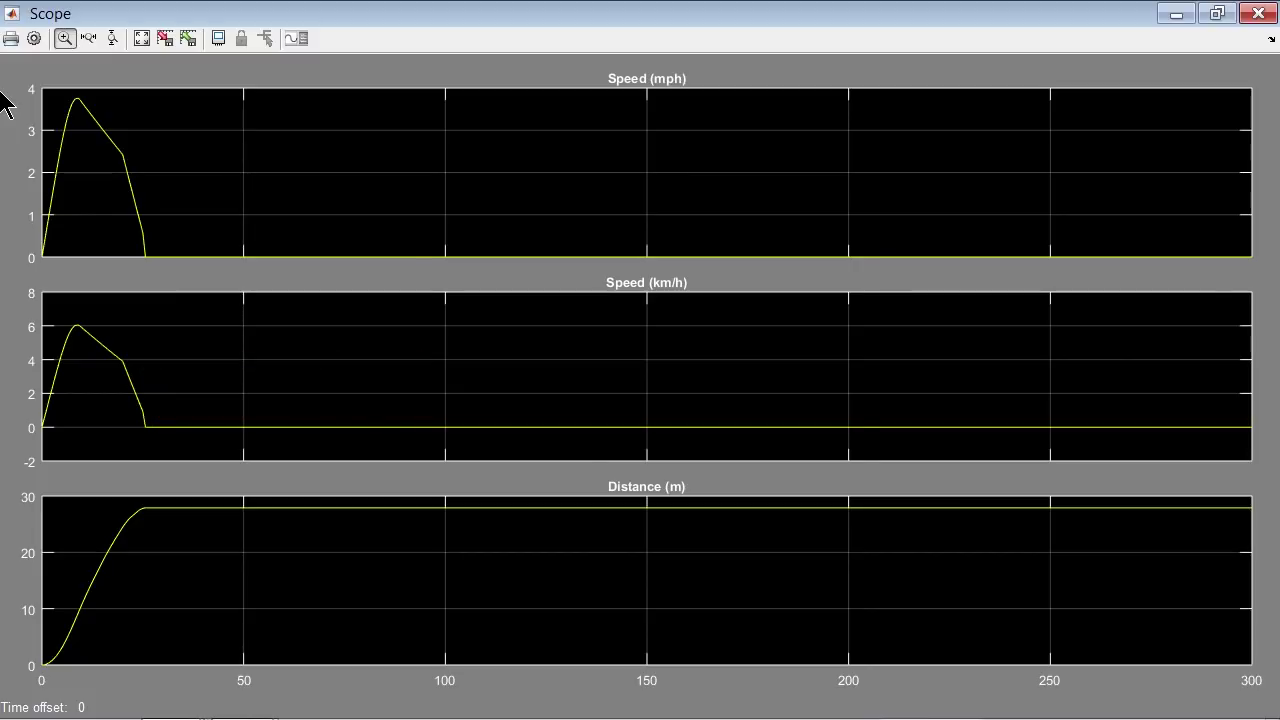
pyautogui.hotkey('alt', 'Tab')
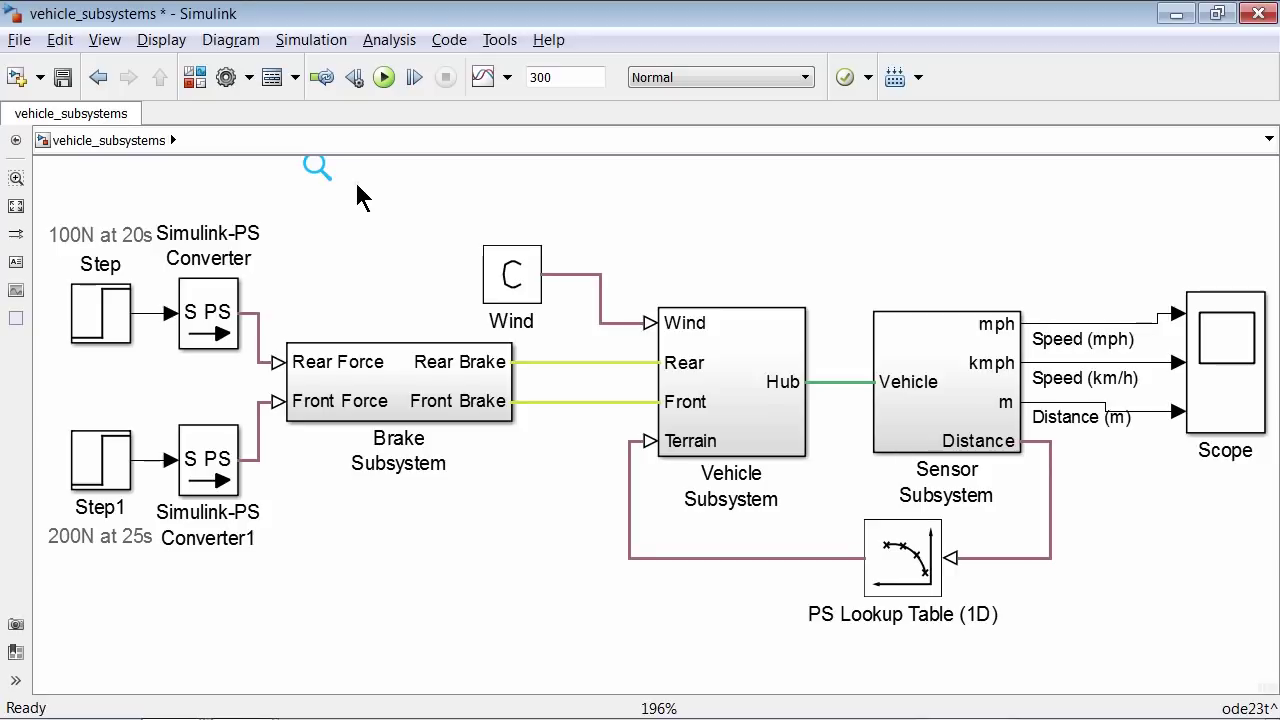
# Step: Open the Vehicle Subsystem and look up the available Mechanical Sensors blocks in the Simscape Foundation Library
pyautogui.doubleClick(746, 345)
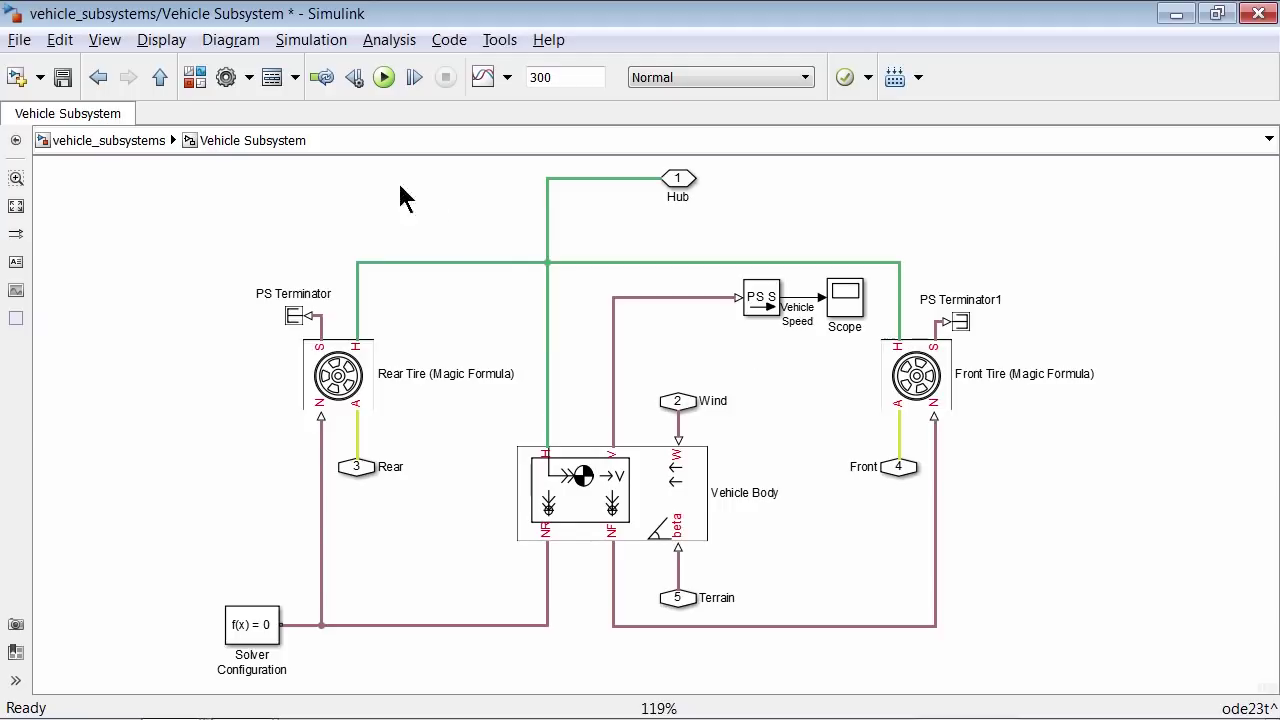
pyautogui.click(194, 77)
pyautogui.scroll(4, 80, 290)
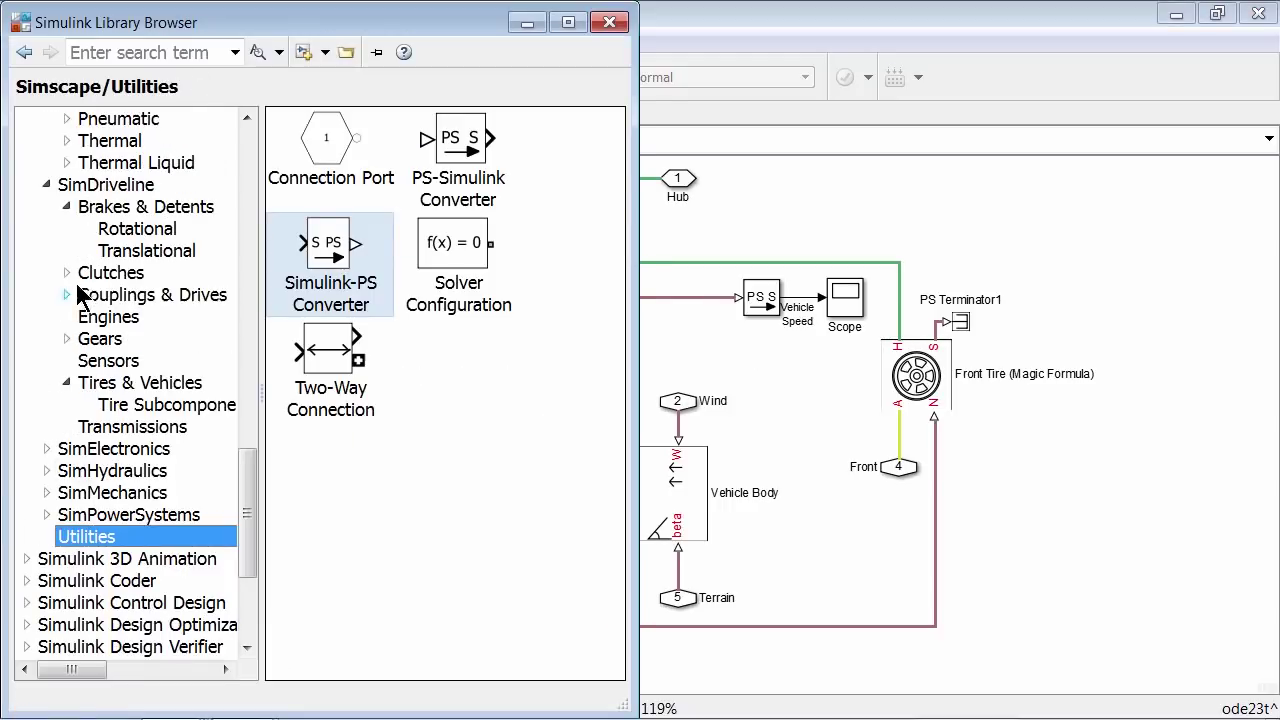
pyautogui.scroll(3, 80, 288)
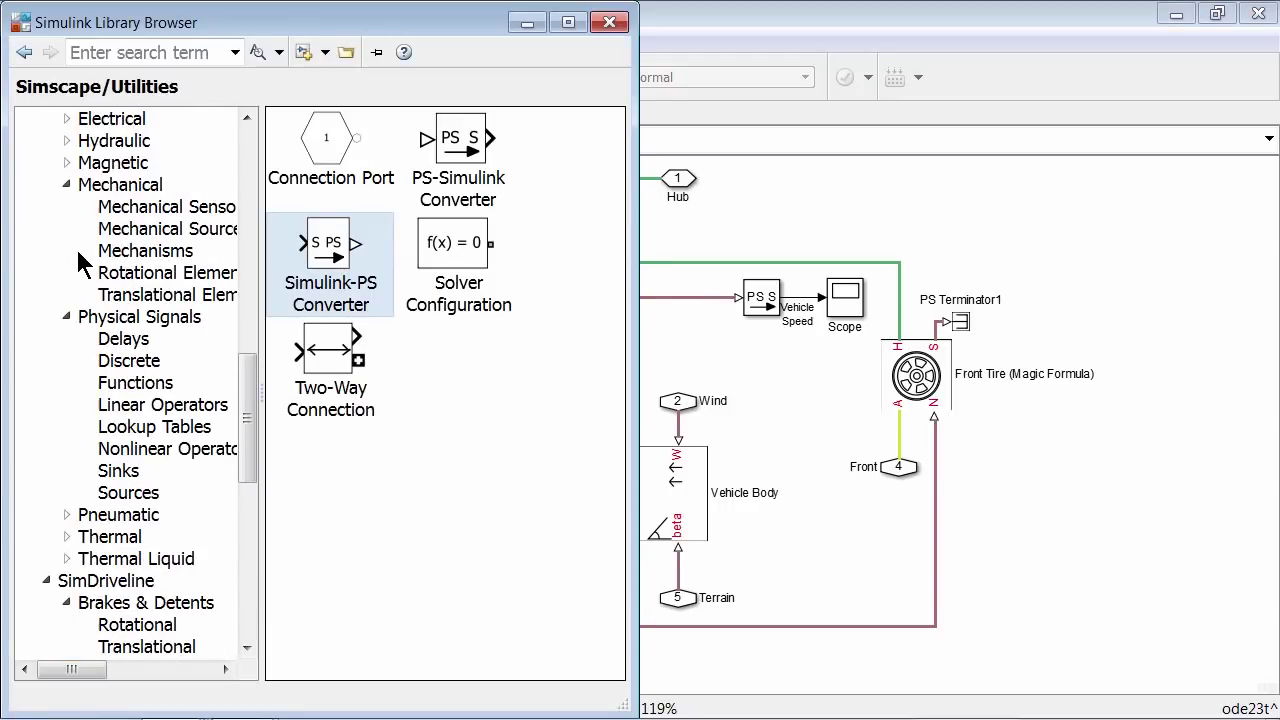
pyautogui.click(120, 184)
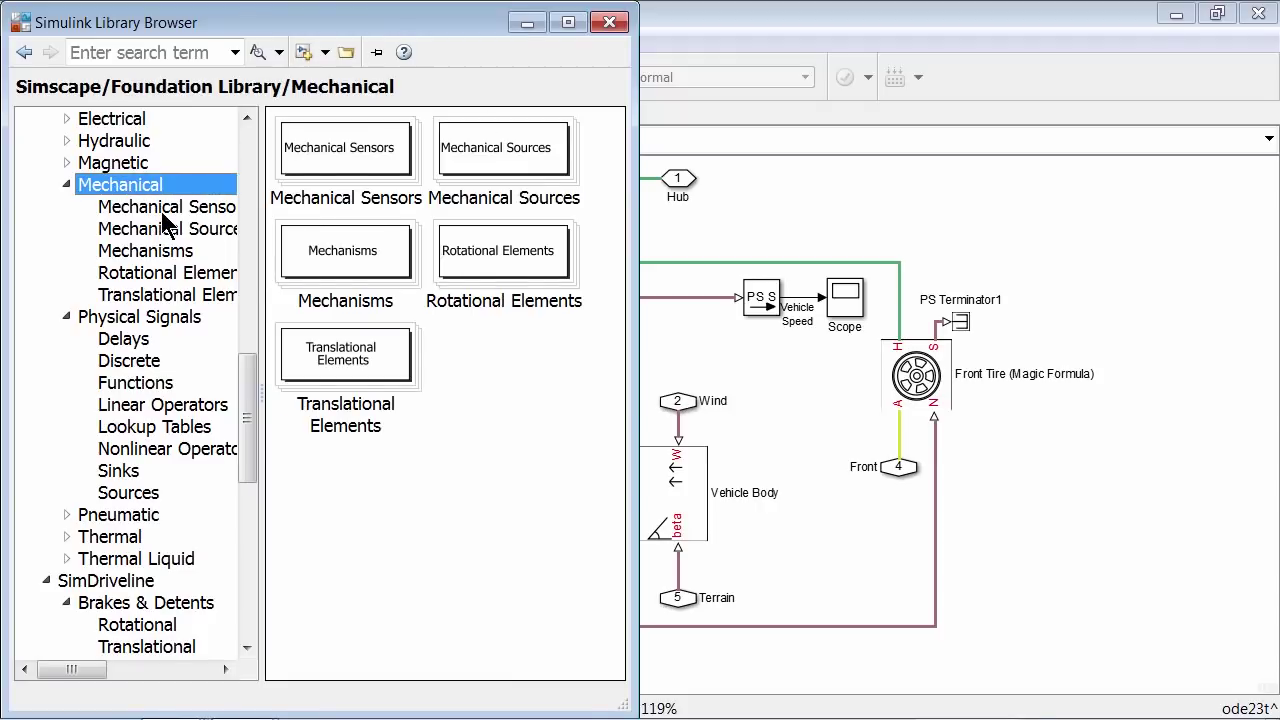
pyautogui.click(161, 208)
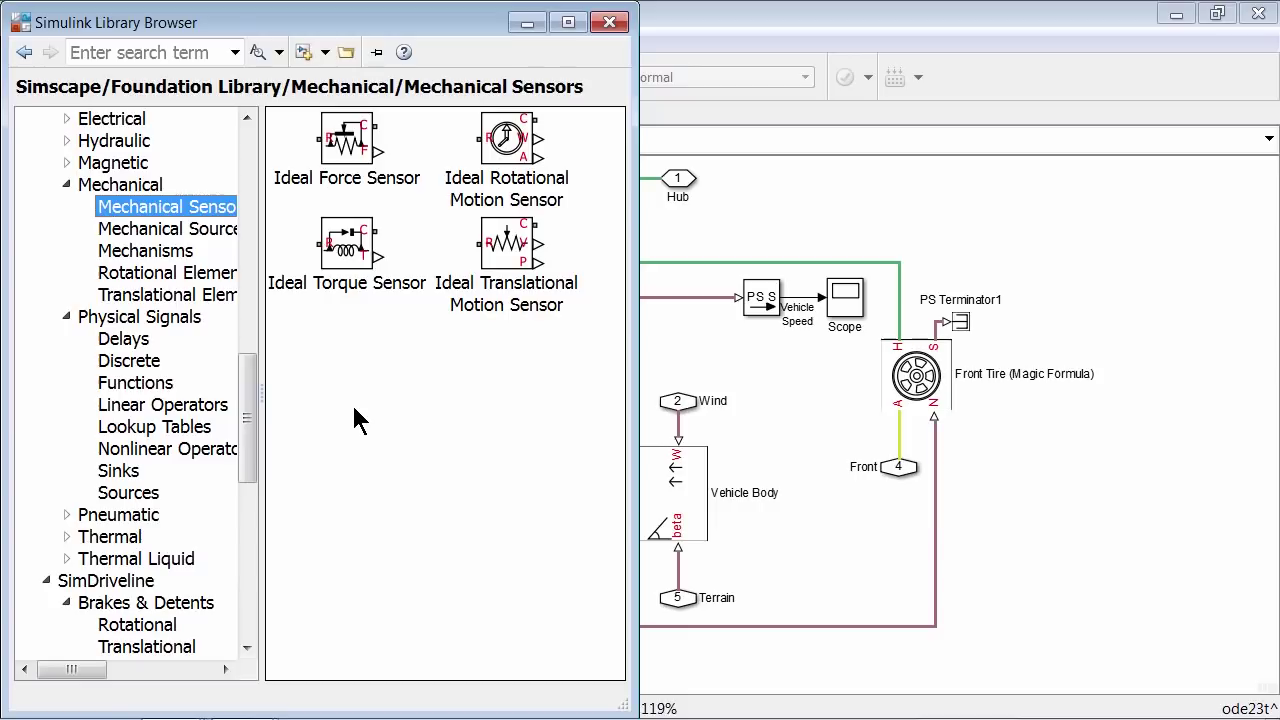
# Step: Switch to MATLAB, open the vehicle_brakes_measure.slx model and go into its Vehicle Subsystem
pyautogui.hotkey('alt', 'Tab')
pyautogui.hotkey('alt', 'Tab')
pyautogui.hotkey('alt', 'Tab')
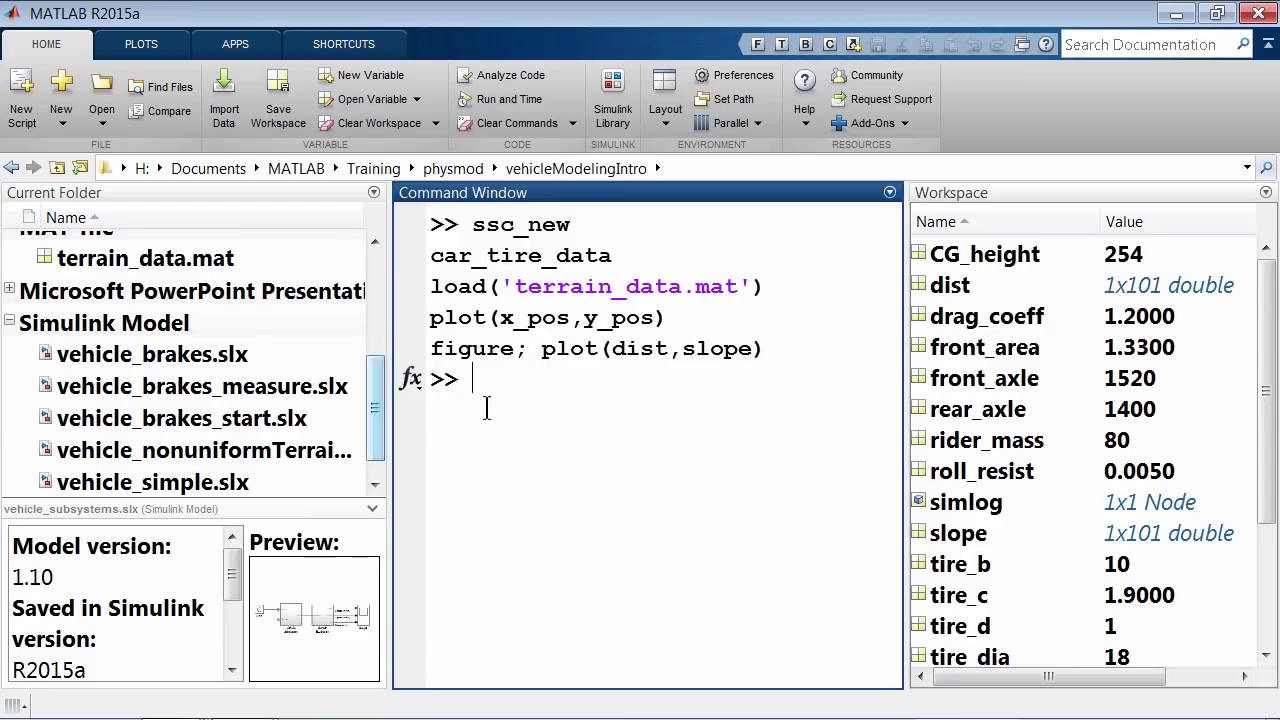
pyautogui.click(265, 397)
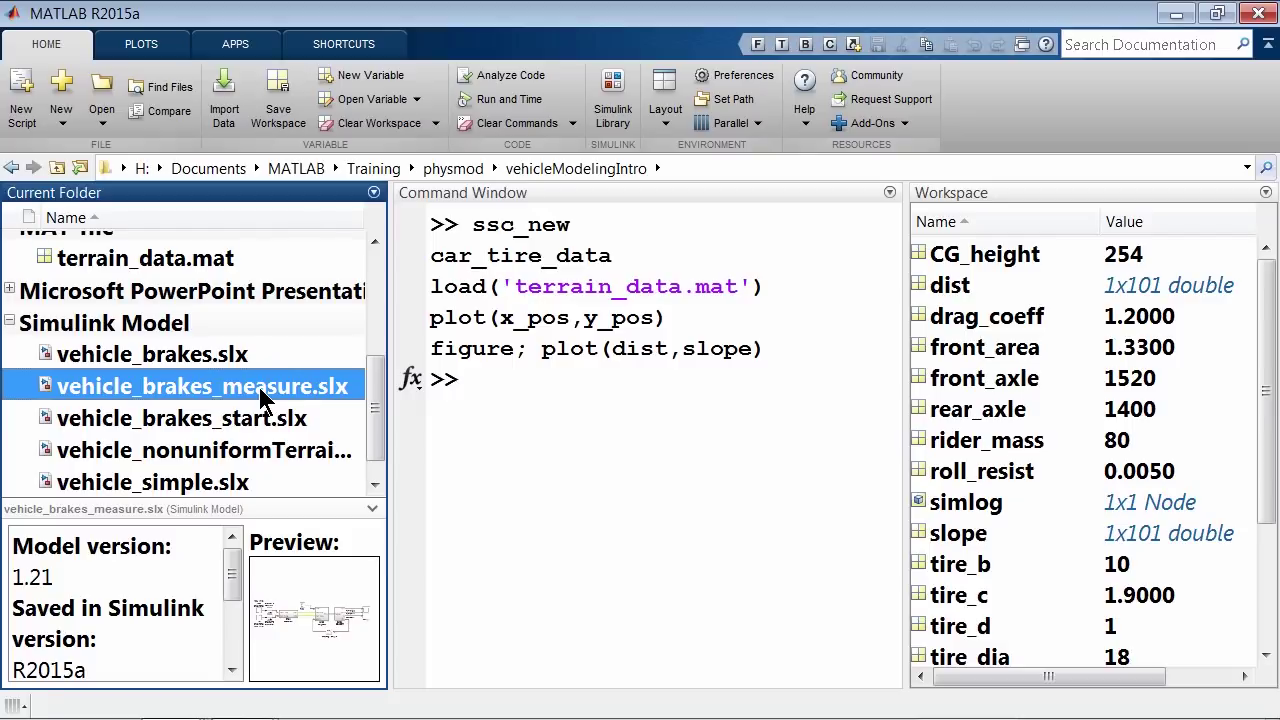
pyautogui.doubleClick(262, 392)
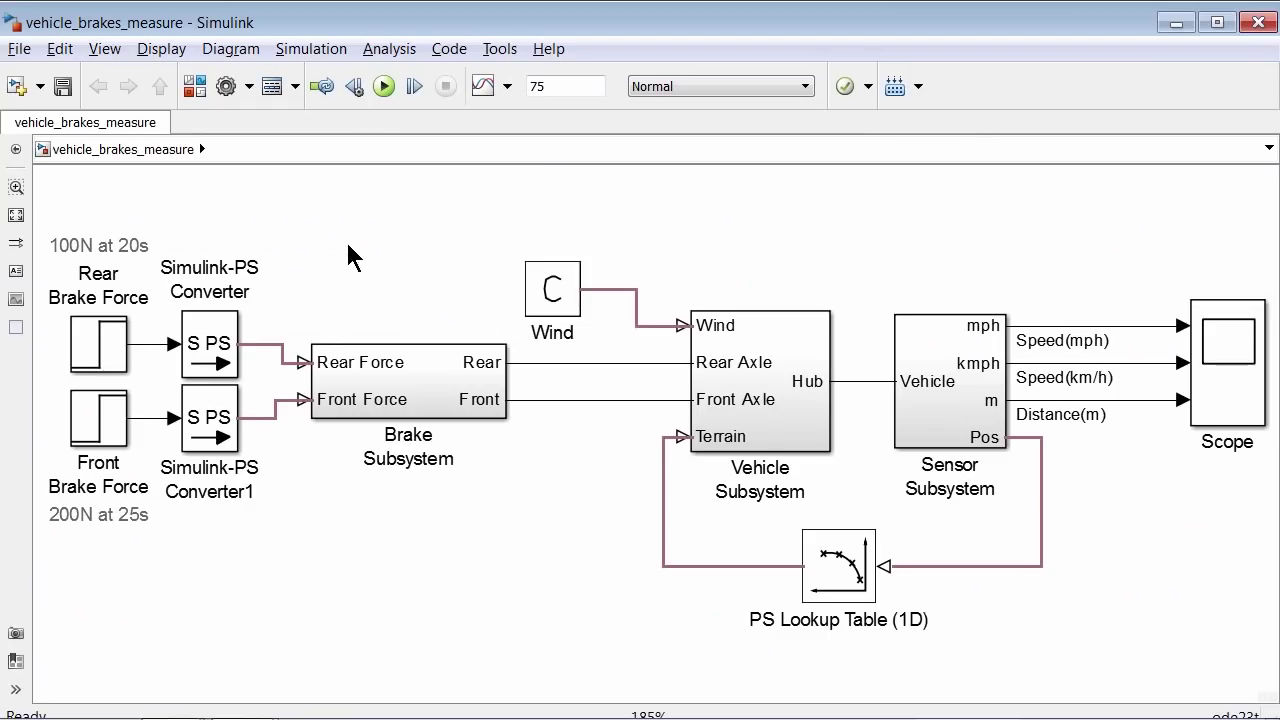
pyautogui.doubleClick(752, 370)
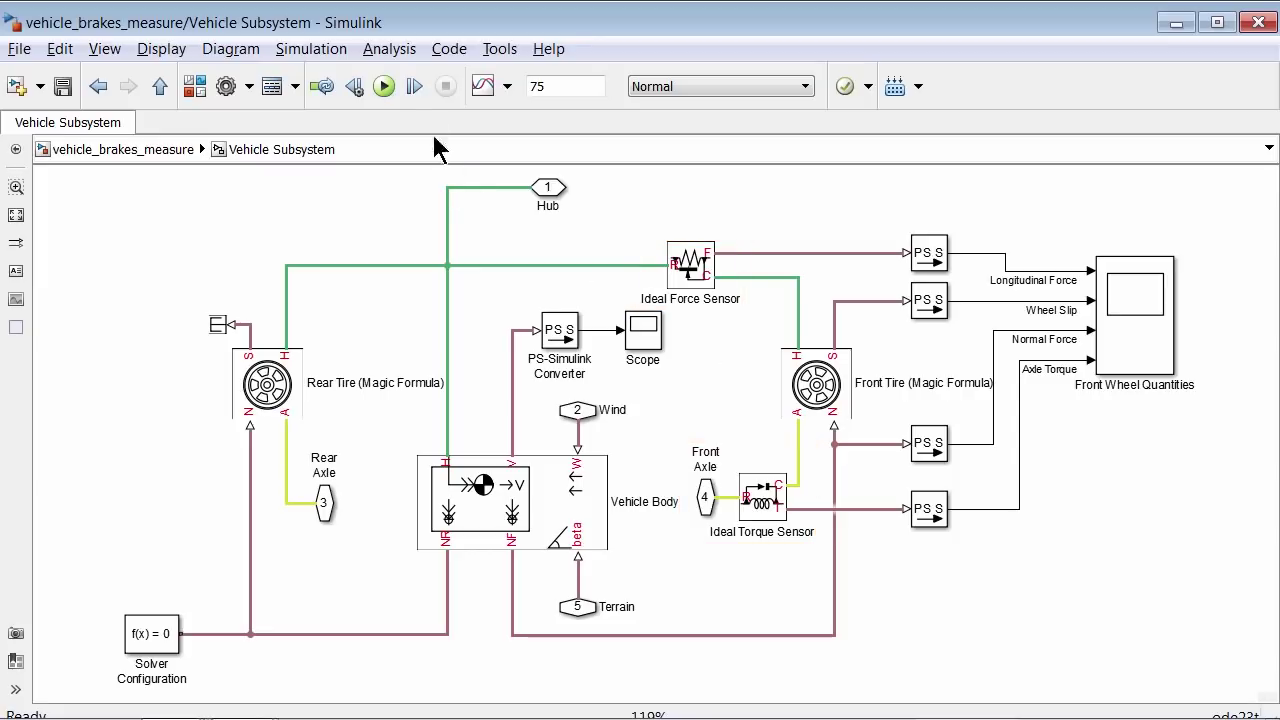
# Step: Run the vehicle_brakes_measure simulation and autoscale the Front Wheel Quantities scope to examine force, slip and torque
pyautogui.click(384, 86)
pyautogui.click(1127, 313)
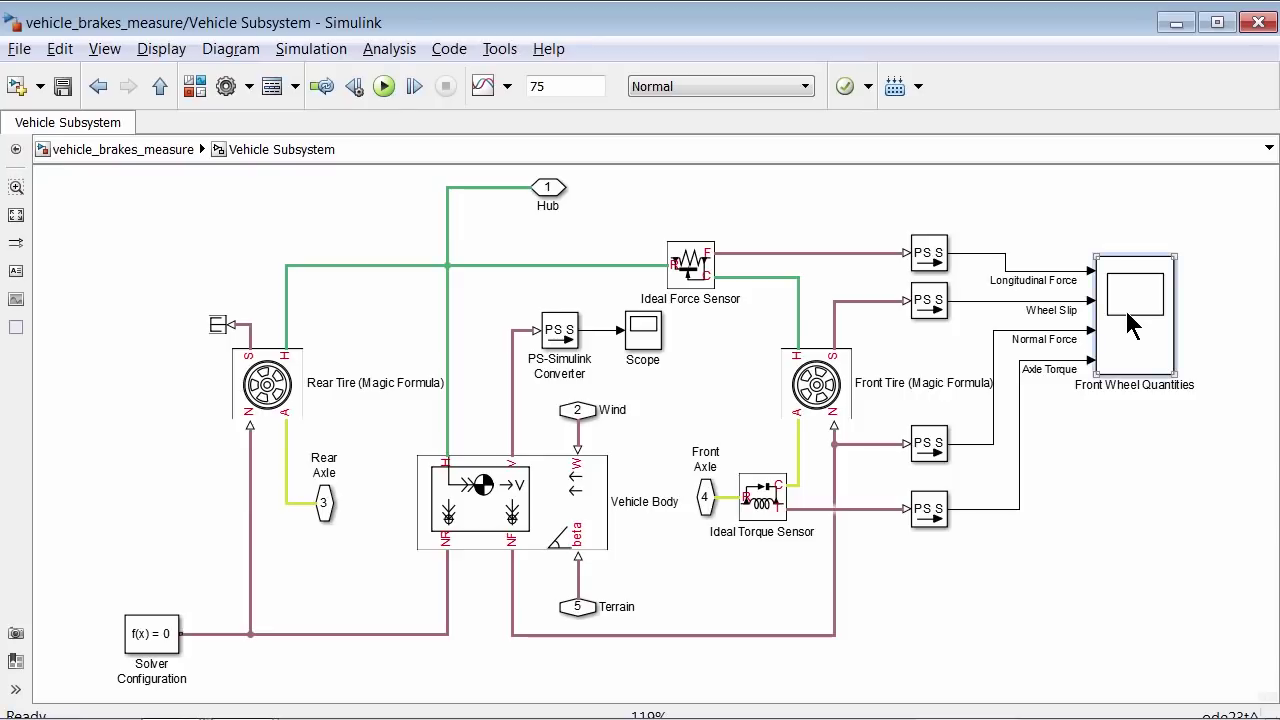
pyautogui.doubleClick(1124, 307)
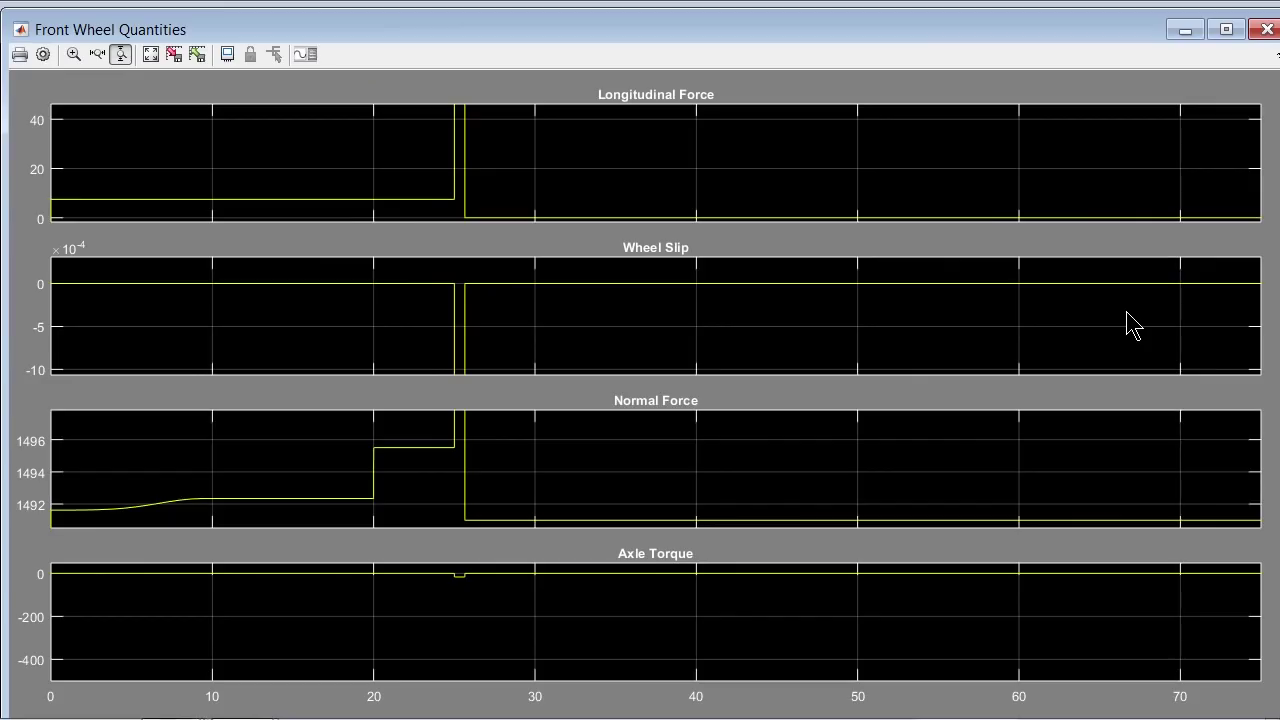
pyautogui.click(150, 56)
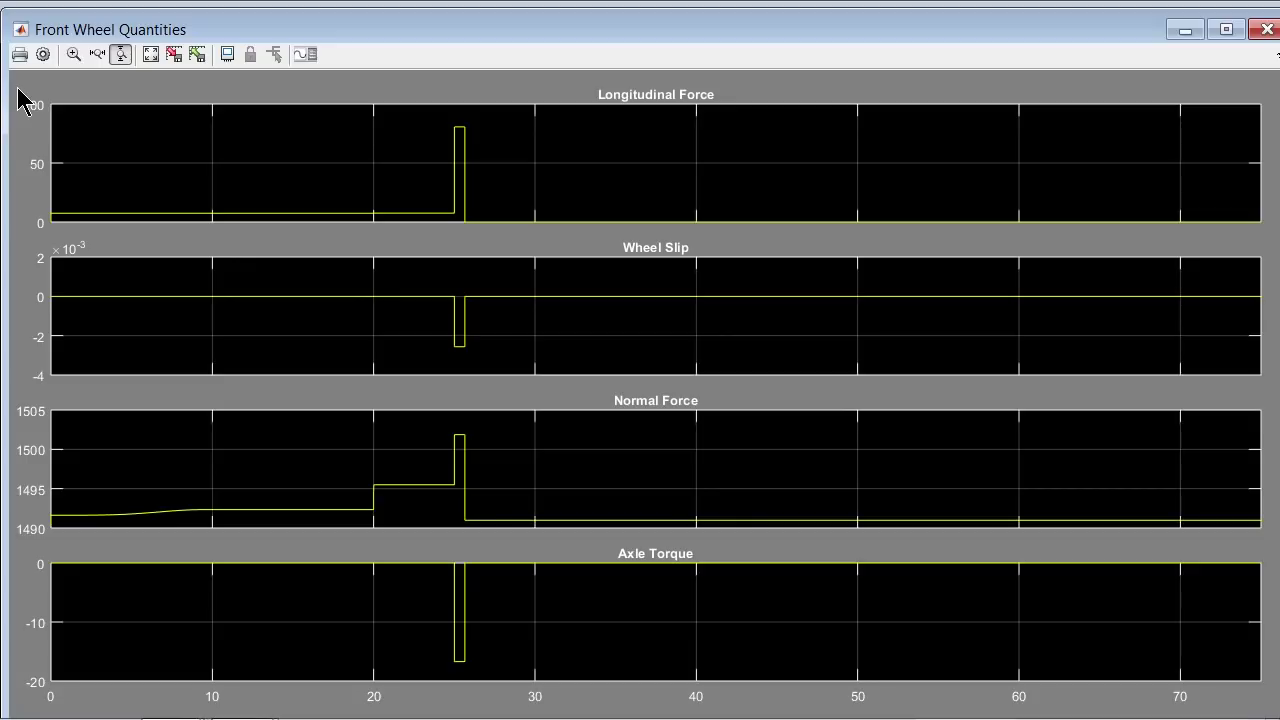
# Step: Switch to the PowerPoint slide show and advance to the "Adding Brakes to the Vehicle" slide
pyautogui.hotkey('alt', 'Tab')
pyautogui.hotkey('alt', 'Tab')
pyautogui.hotkey('alt', 'Tab')
pyautogui.hotkey('alt', 'Tab')
pyautogui.hotkey('alt', 'Tab')
pyautogui.hotkey('alt', 'Tab')
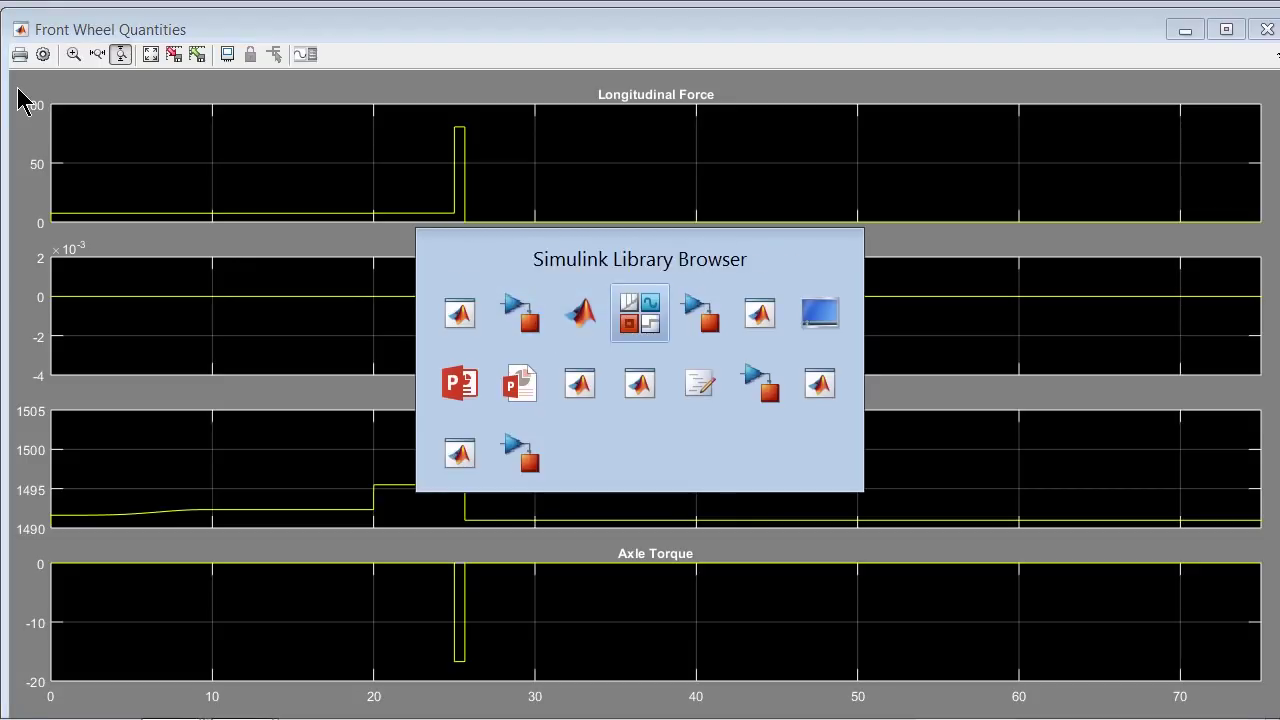
pyautogui.hotkey('alt', 'Tab')
pyautogui.hotkey('alt', 'Tab')
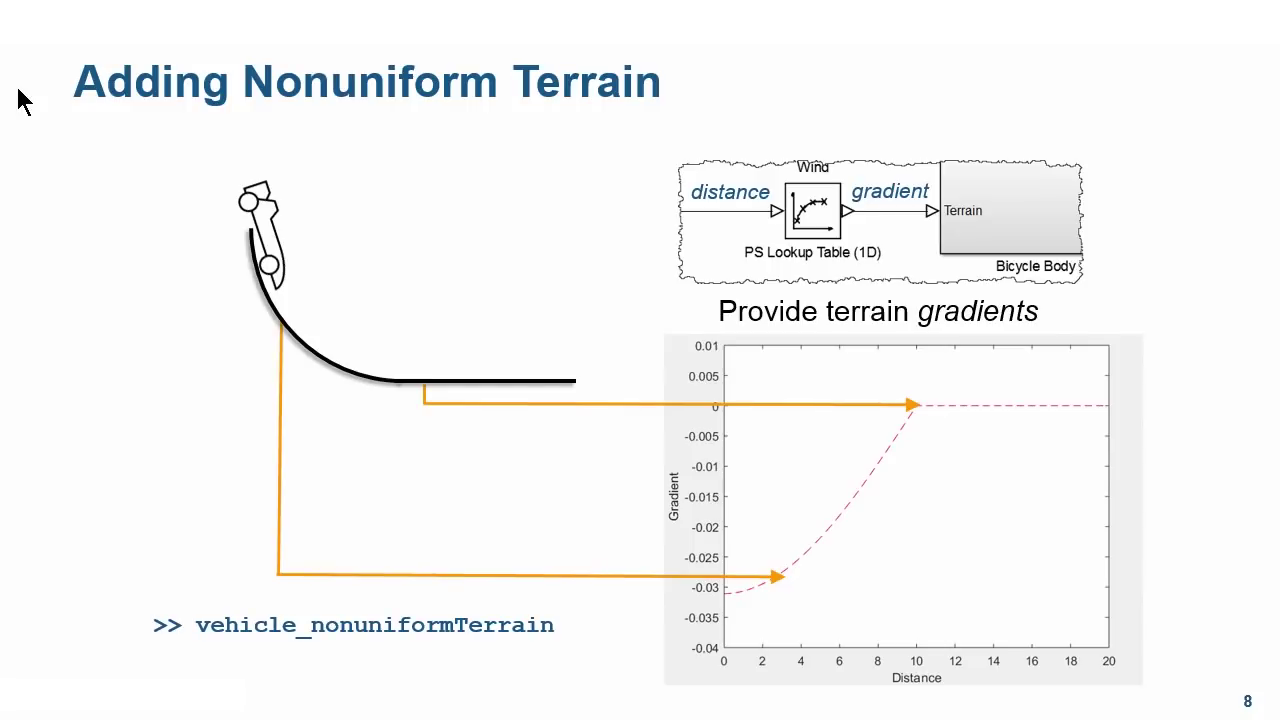
pyautogui.press('Right')
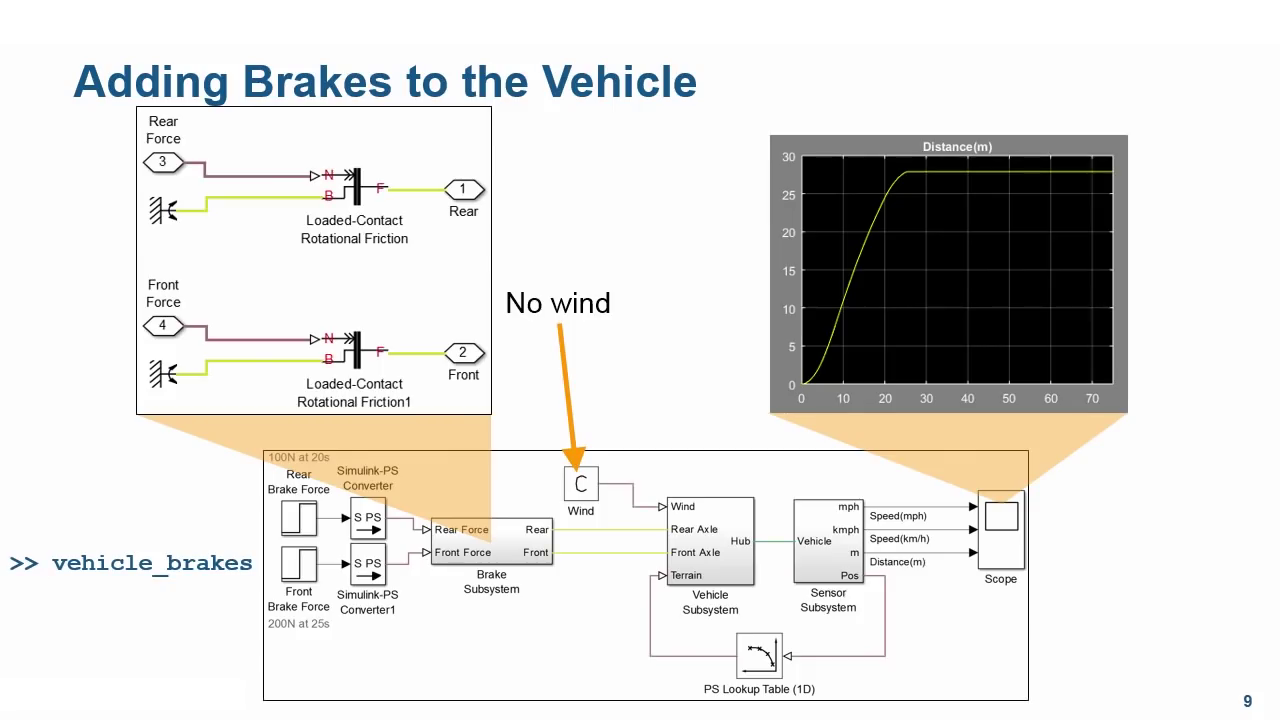